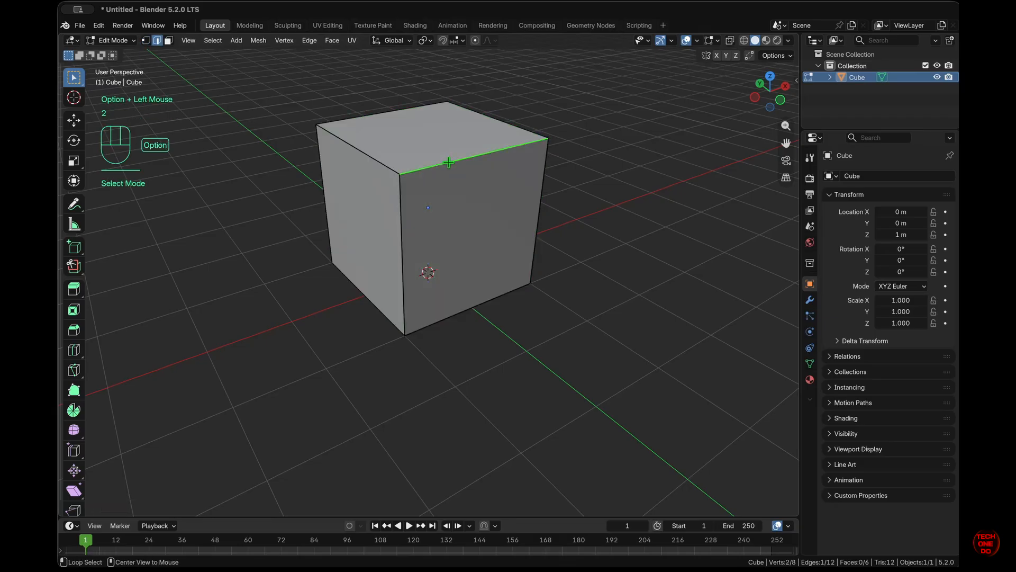
- Bevel the four edges bounding the cube's front face with 4 segments and an offset of about 0.18 m
key("2")
left_click(402, 232, "alt")
left_click(537, 212, "alt+shift")
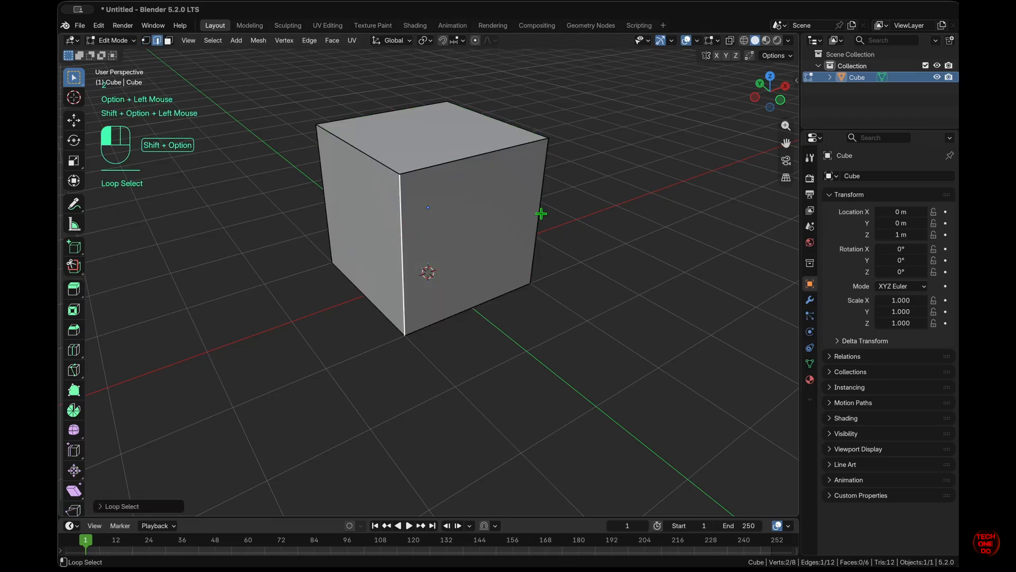
left_click(495, 146, "alt+shift")
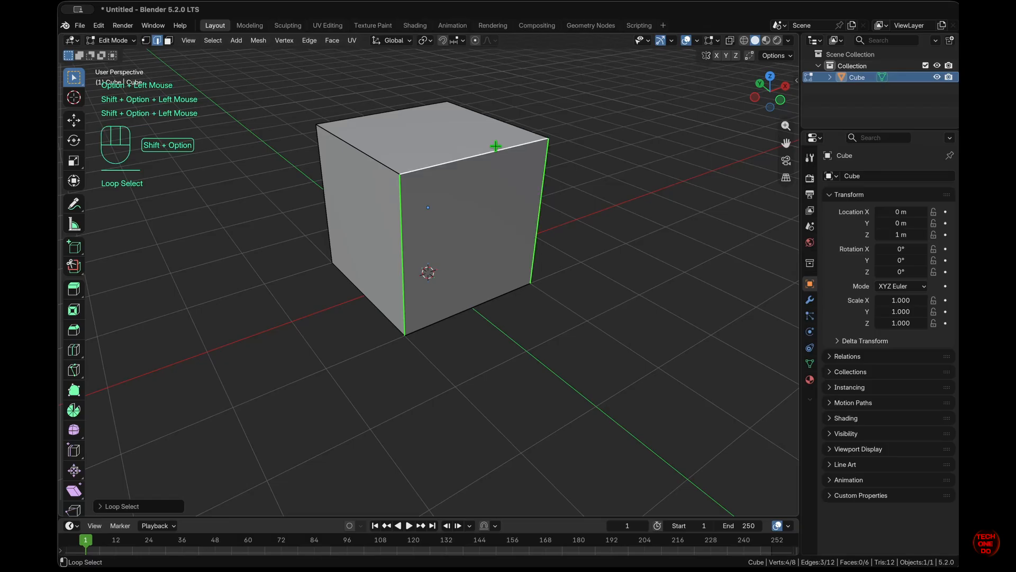
left_click(446, 312, "alt+shift")
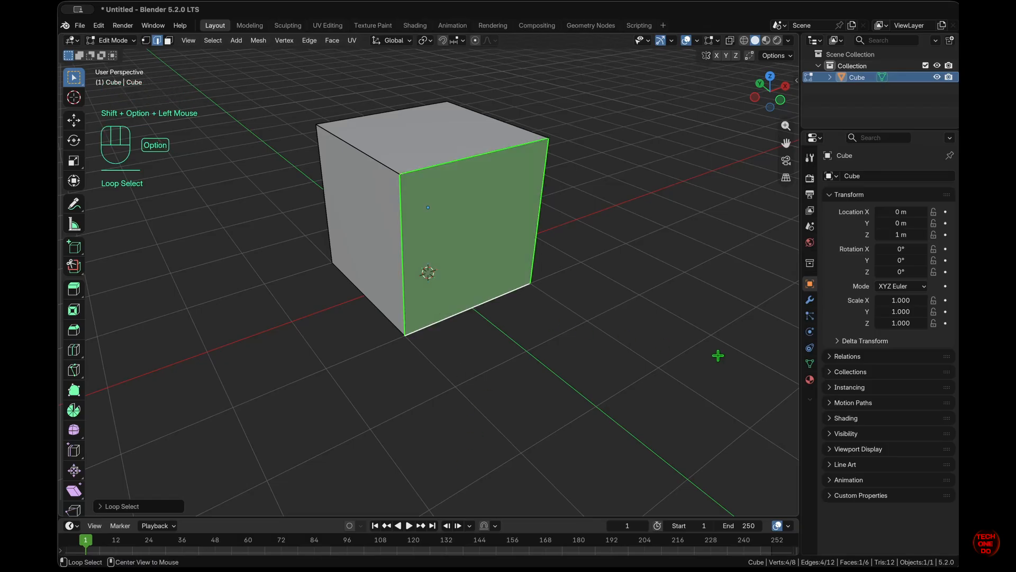
key("super+b")
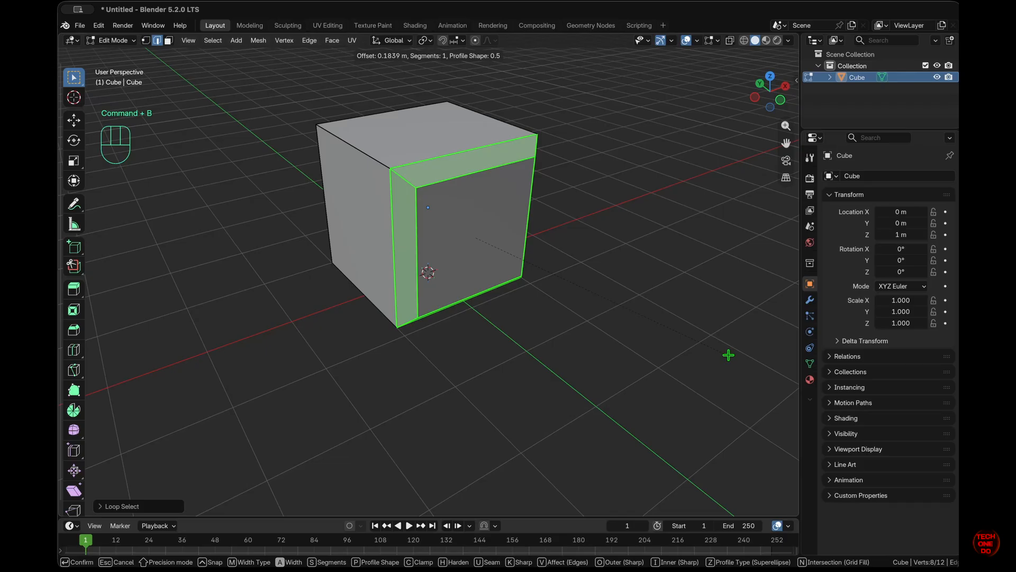
scroll(728, 355, "up", 3)
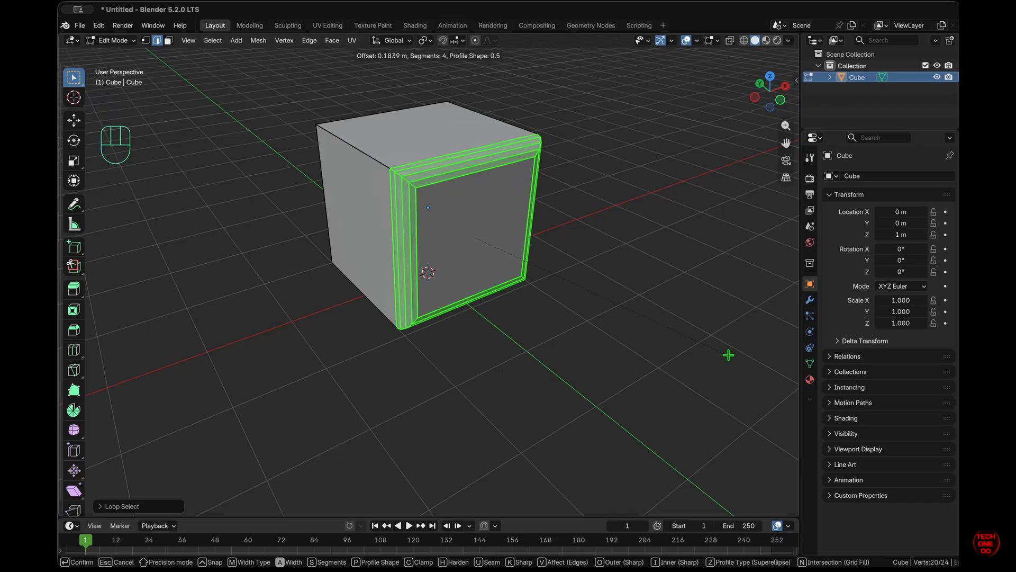
left_click(726, 354)
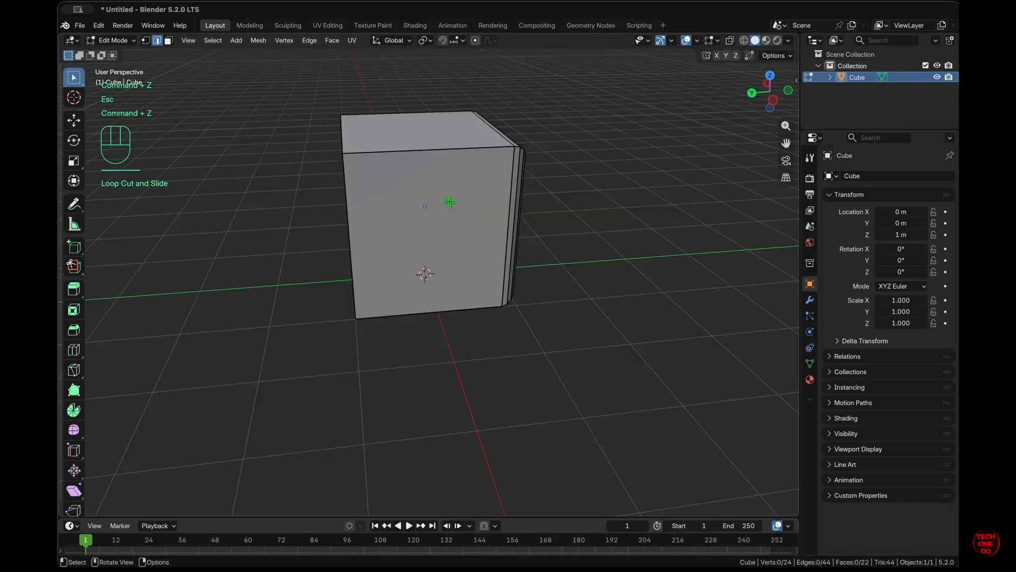
- Add two vertical loop cuts around the cube body, evenly spaced along Y, without sliding them
key("super+r")
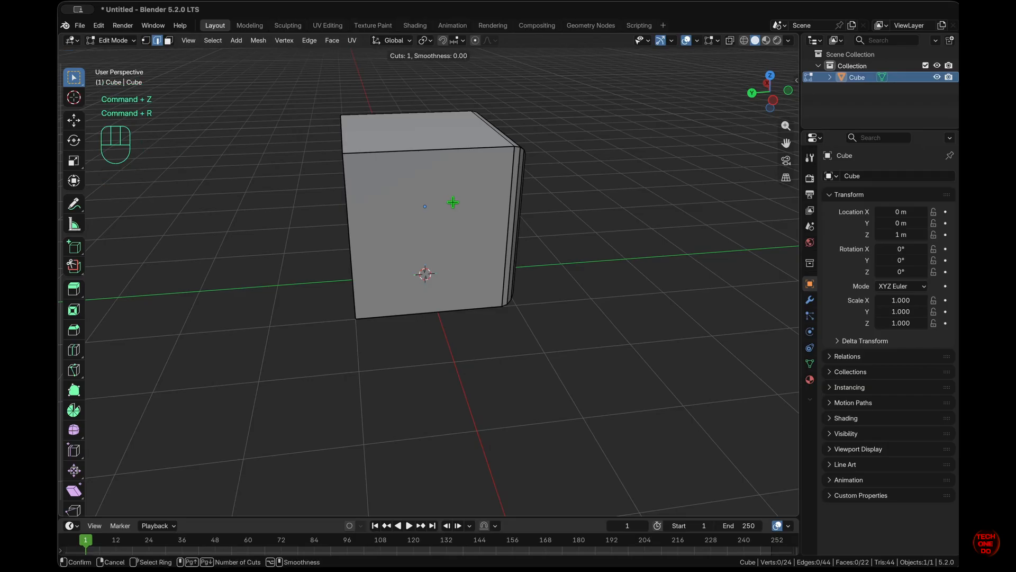
scroll(464, 160, "up", 1)
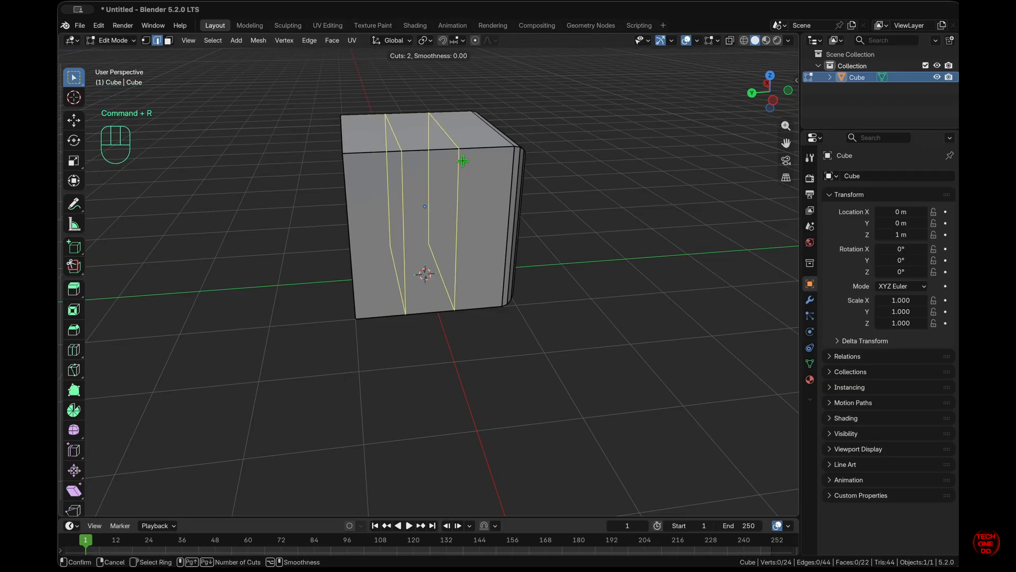
left_click(463, 160)
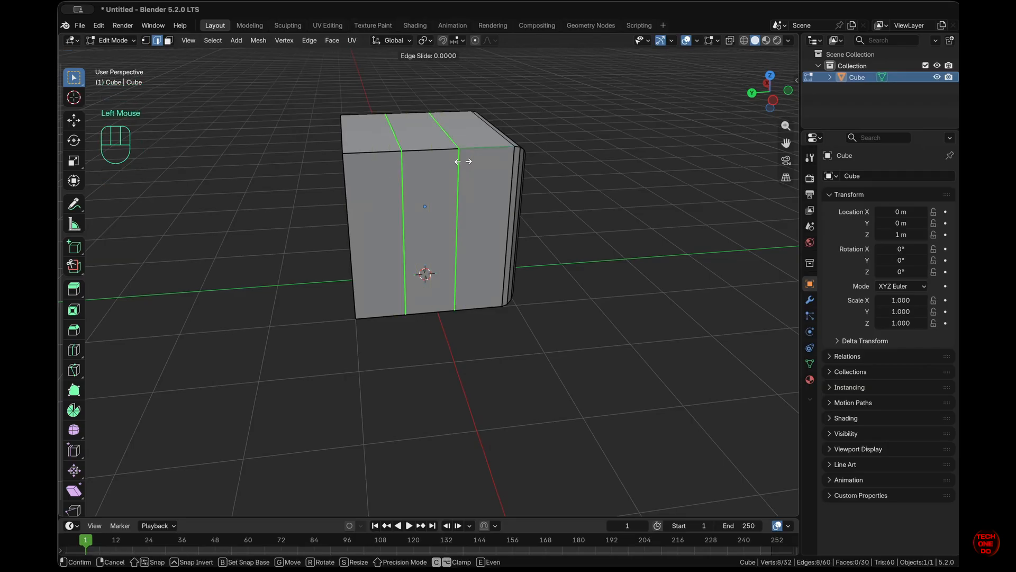
right_click(463, 161)
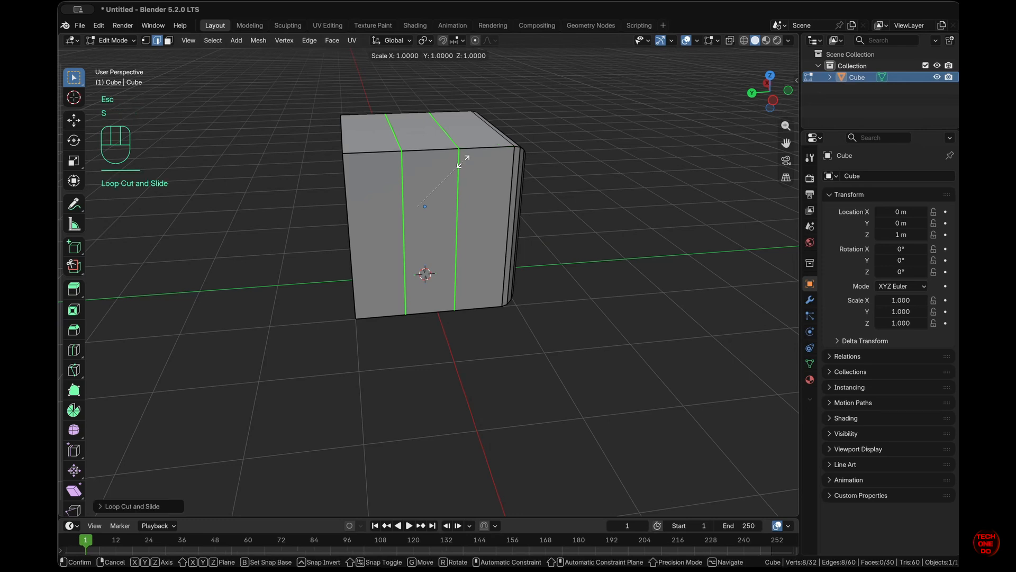
- Scale the two vertical edge loops apart by 2.7 along the Y axis
key("s")
key("y")
key("KP_2")
key("KP_Decimal")
key("KP_7")
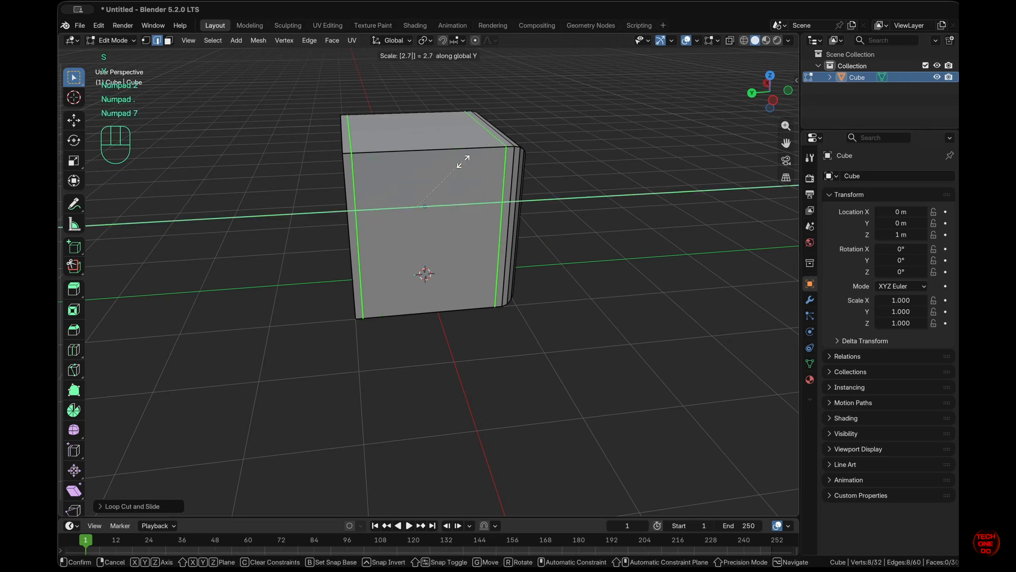
key("KP_Enter")
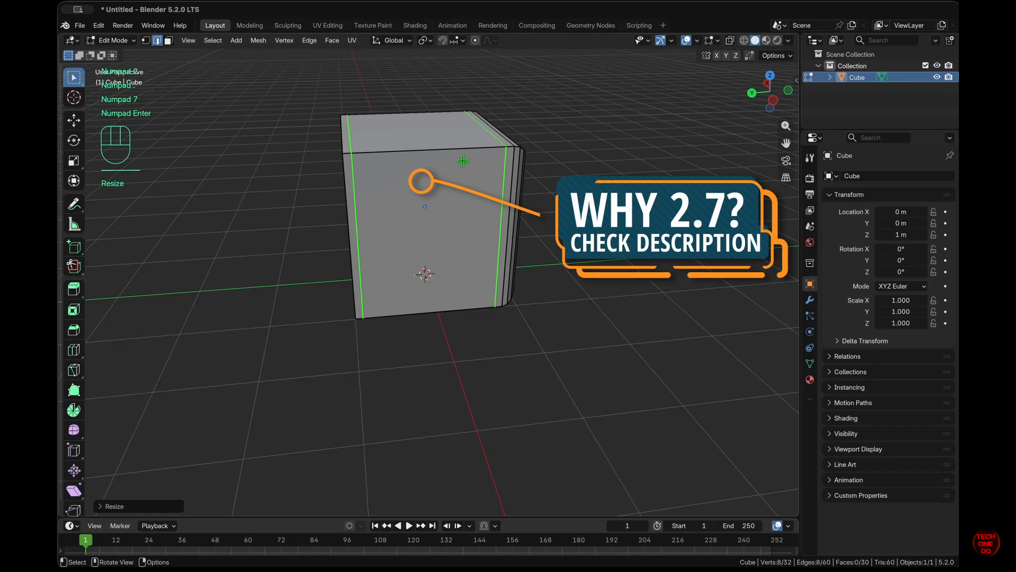
- Add two horizontal loop cuts around the cube and scale them apart by 2.7 along the Z axis
middle_click_drag(463, 161, 463, 160)
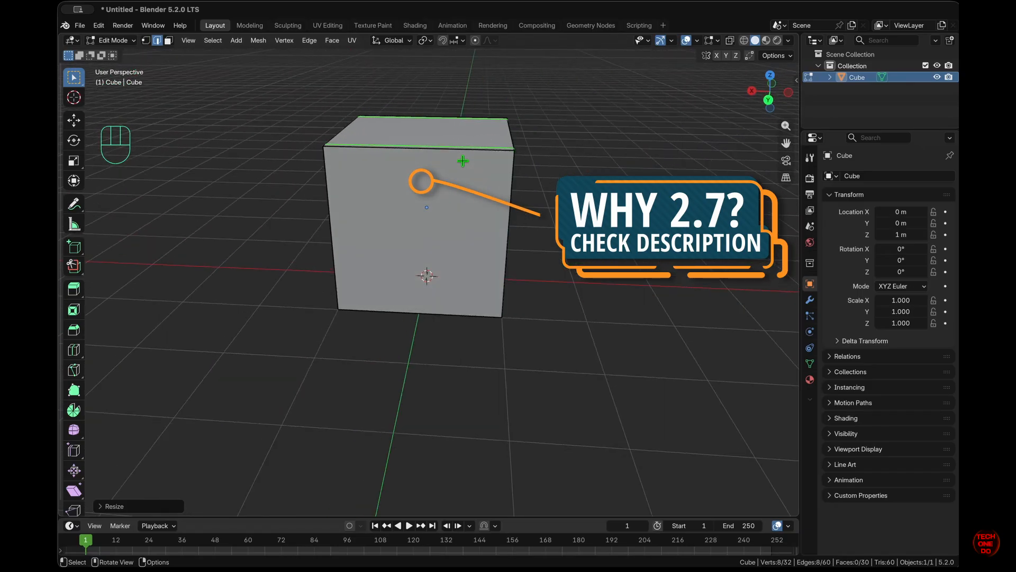
key("super+r")
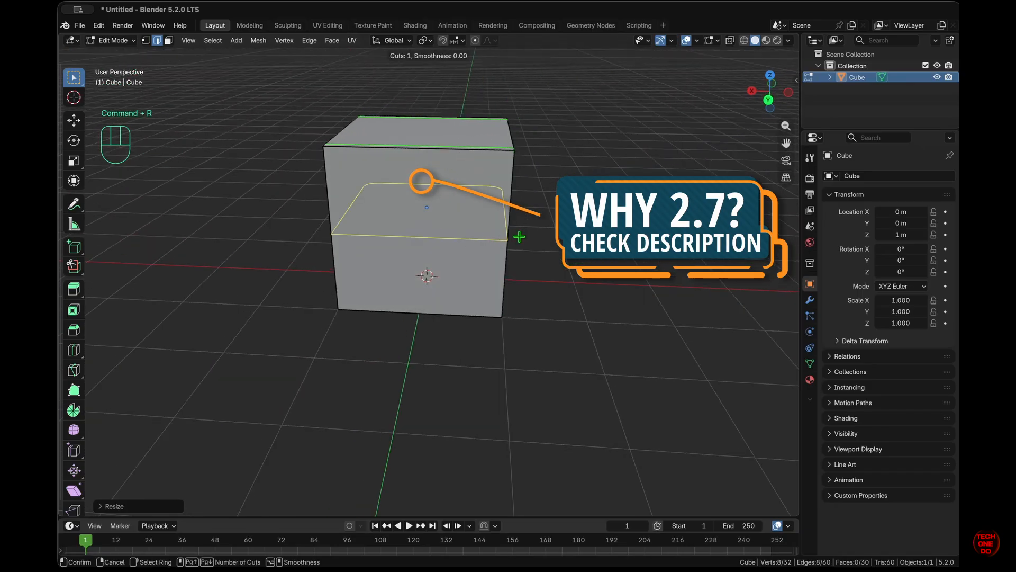
scroll(519, 236, "up", 1)
left_click(519, 237)
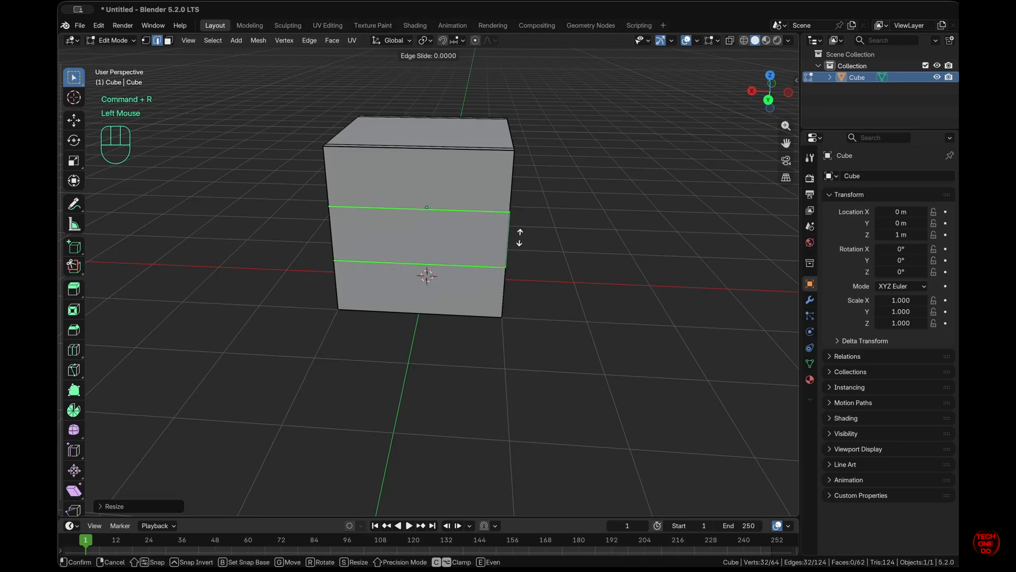
type("sz")
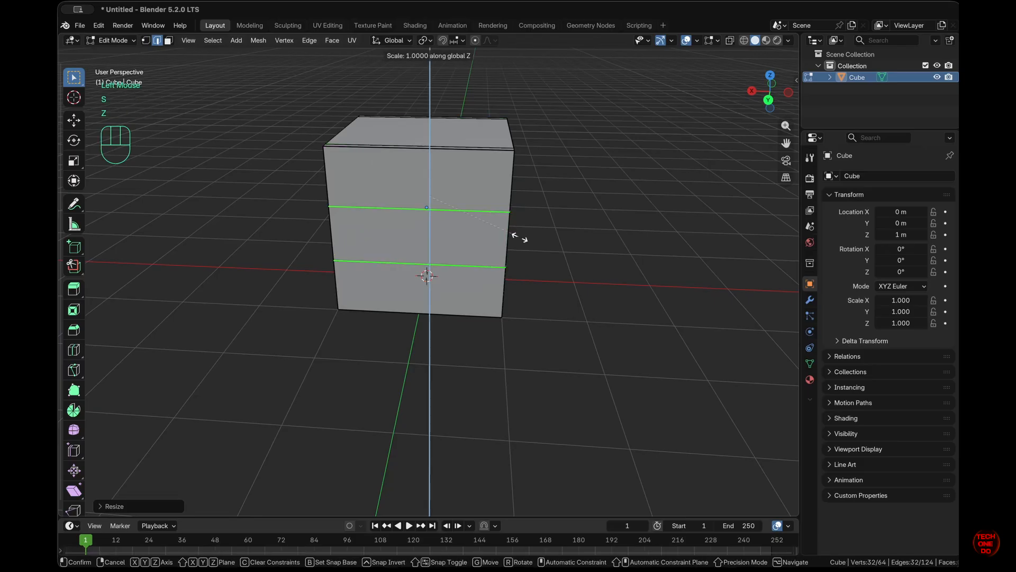
type("2.7")
key("KP_Enter")
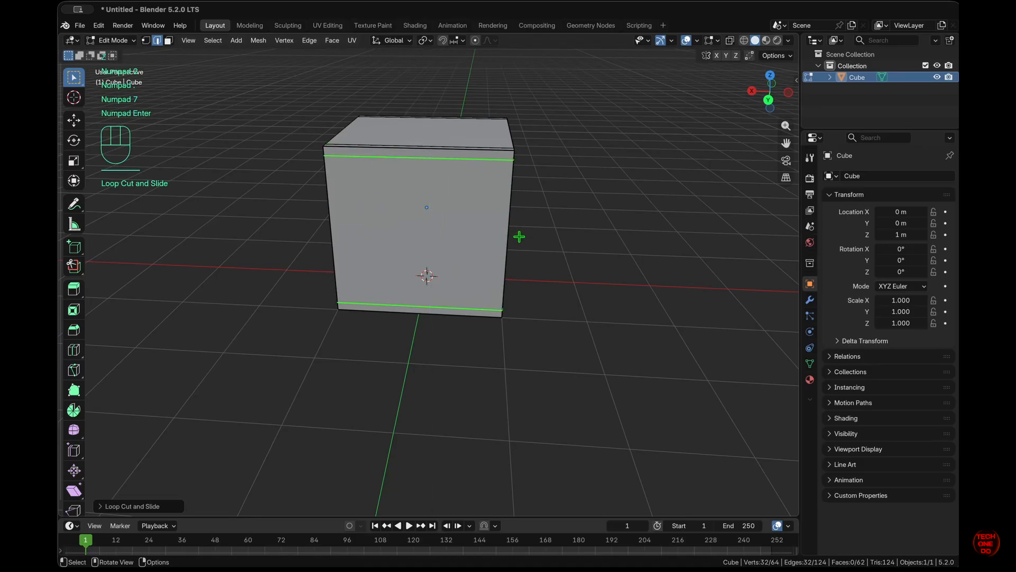
- In Object Mode, shade the cube smooth and add a Subdivision Surface modifier at viewport level 1
middle_click_drag(519, 237, 519, 237)
key("Tab")
left_click(810, 300)
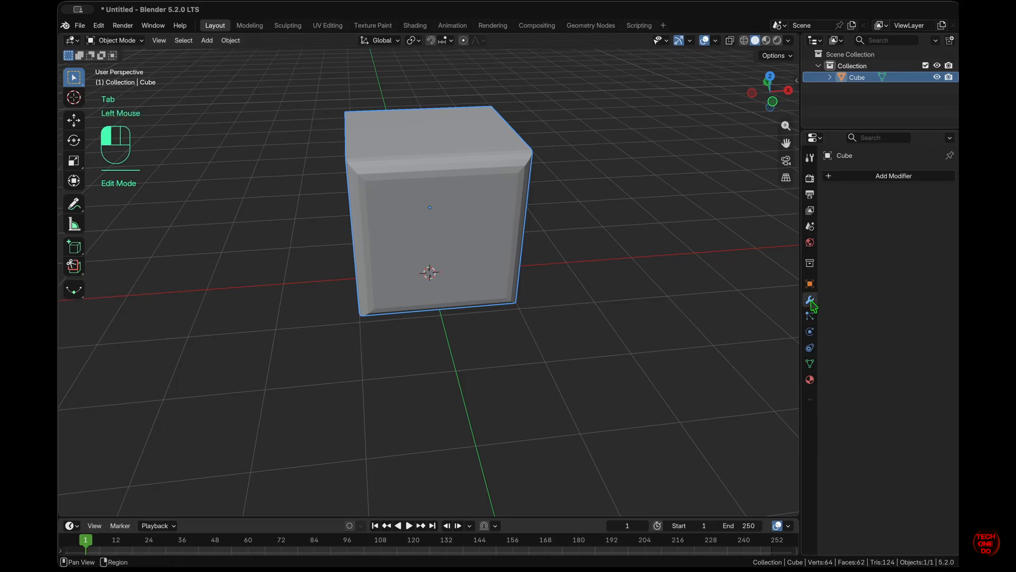
middle_click_drag(449, 190, 452, 191)
right_click(452, 192)
left_click(450, 191)
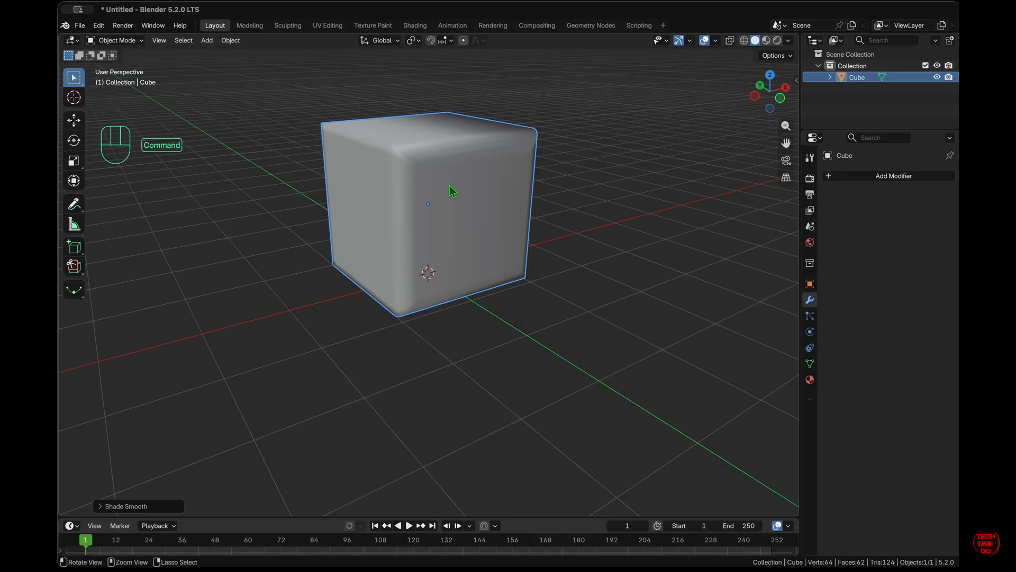
key("super+1")
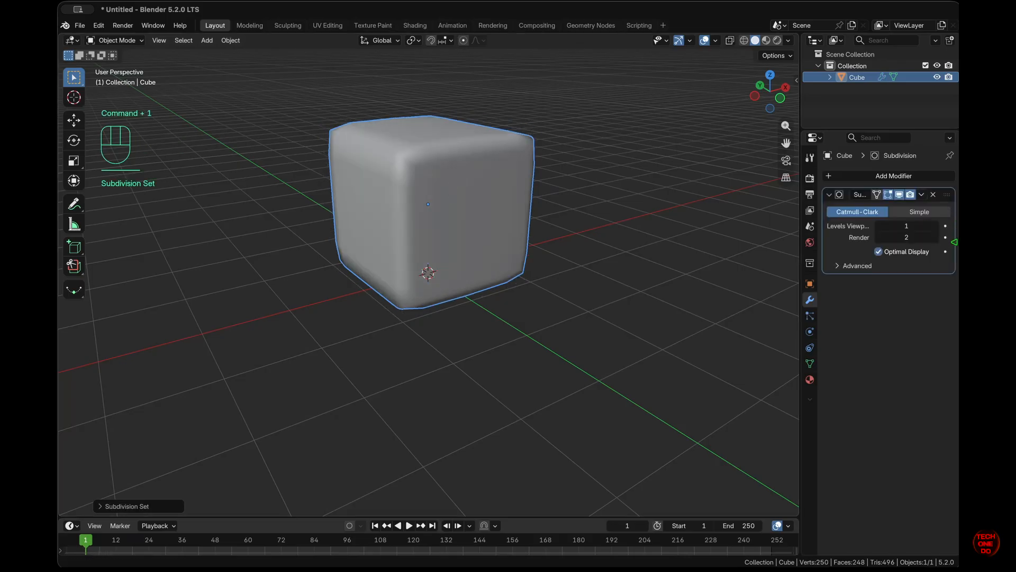
middle_click_drag(363, 215, 363, 212)
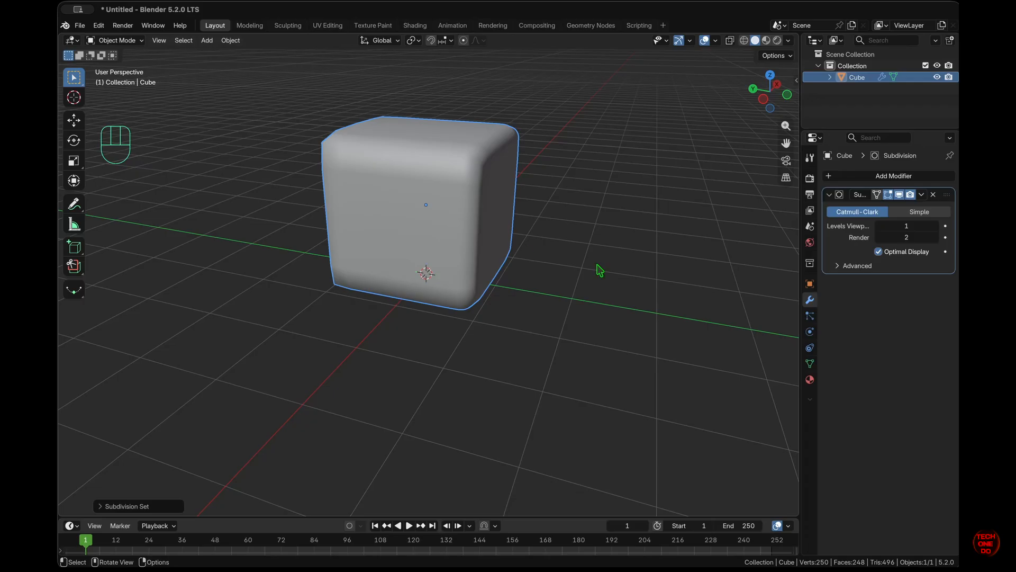
- Try a viewport level of 2 on the existing Subdivision modifier and undo the change
key("super")
key("super+2")
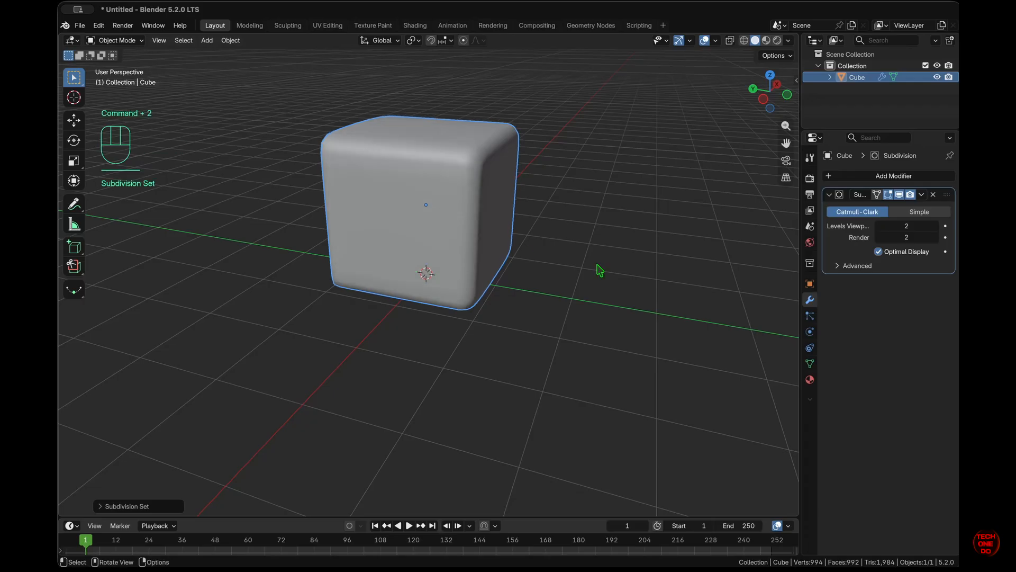
key("super+z")
- Add a second Subdivision Surface modifier to the cube with a viewport level of 2
left_click(879, 177)
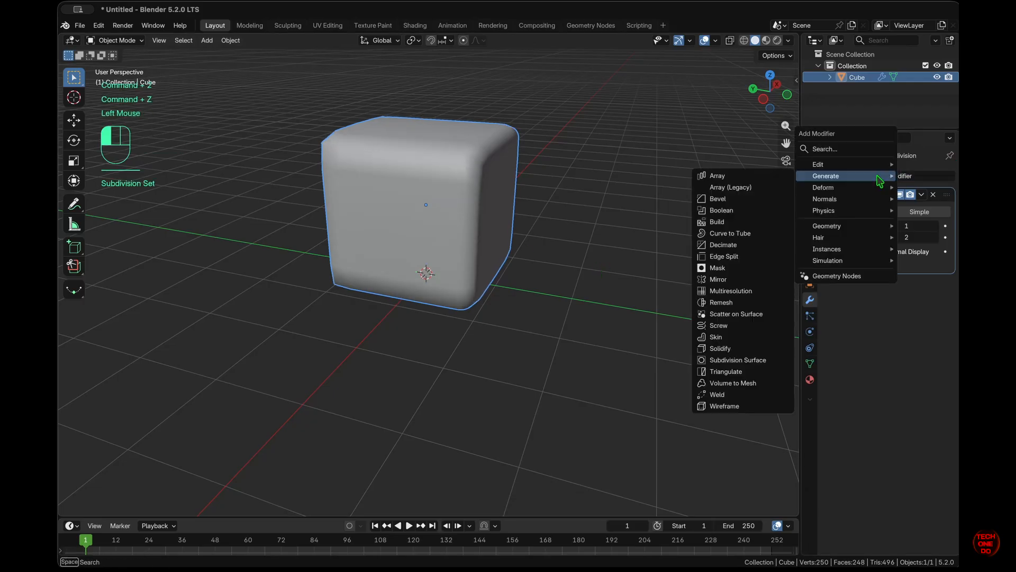
left_click(763, 360)
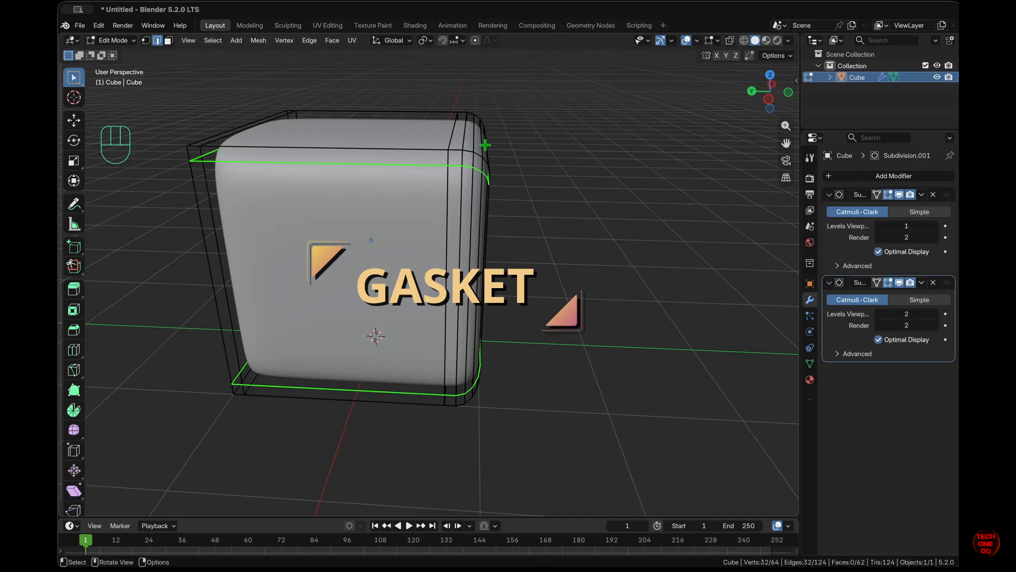
- Select the narrow face loop just behind the front bevel and display the mesh in front view with X-ray on
key("alt")
left_click(455, 149, "alt")
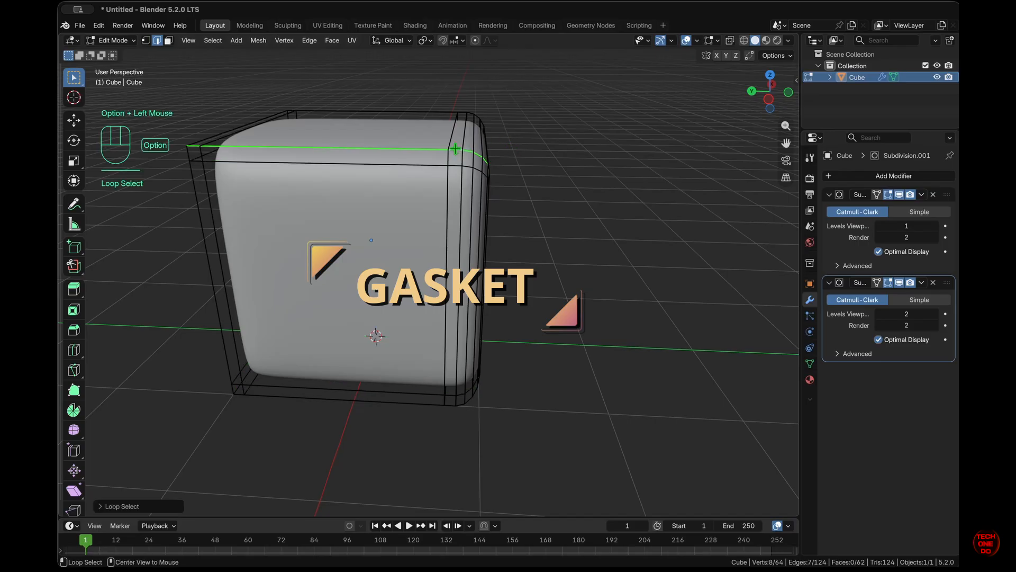
key("3")
left_click(455, 148, "alt")
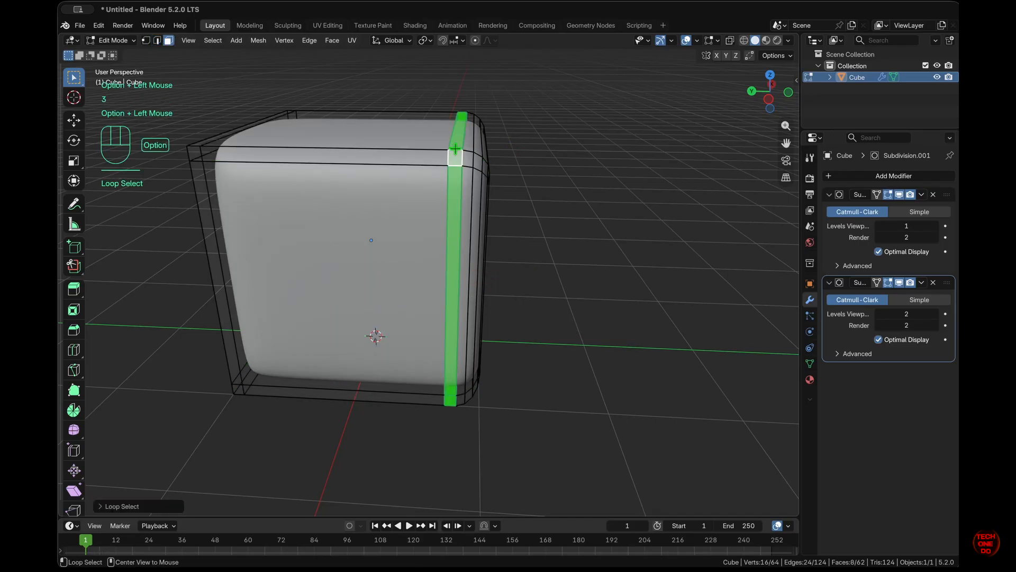
scroll(728, 391, "right", 3)
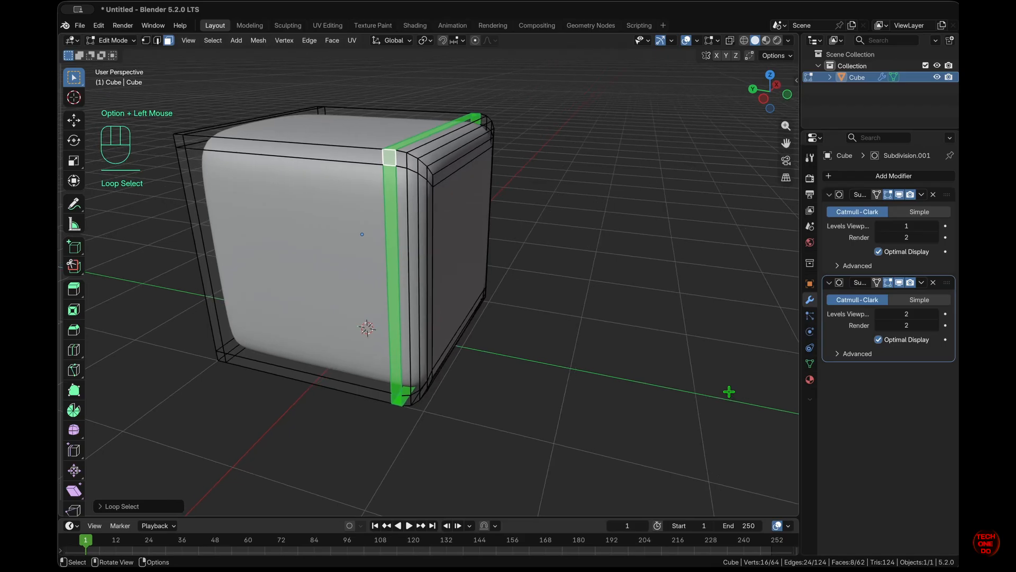
key("KP_1")
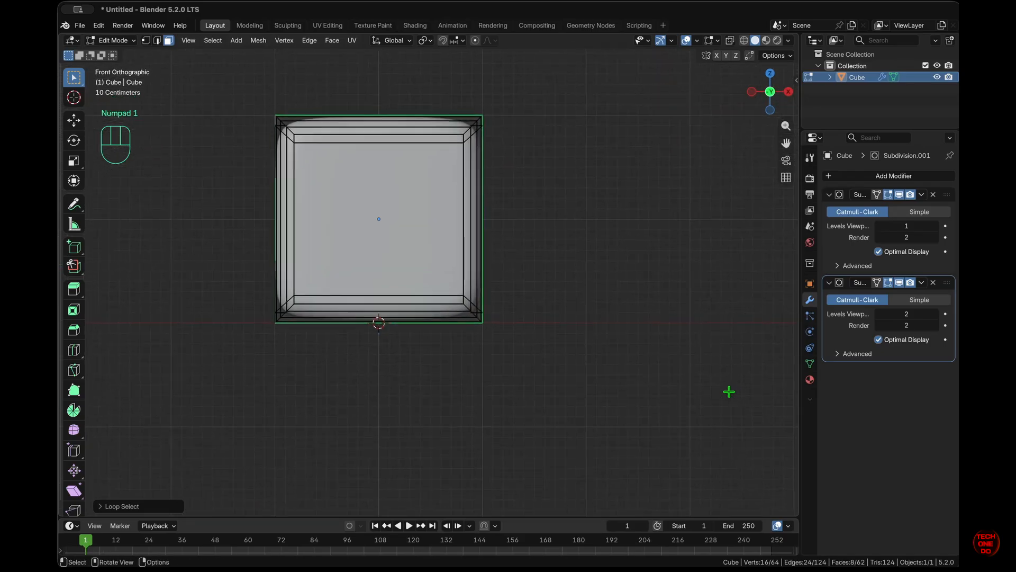
scroll(729, 391, "left", 3, "shift")
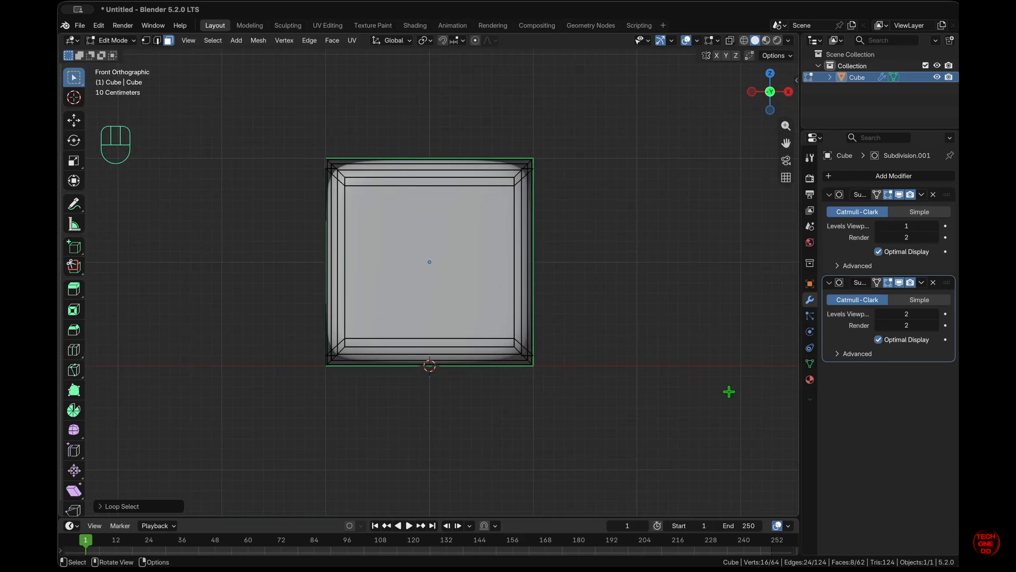
key("alt+z")
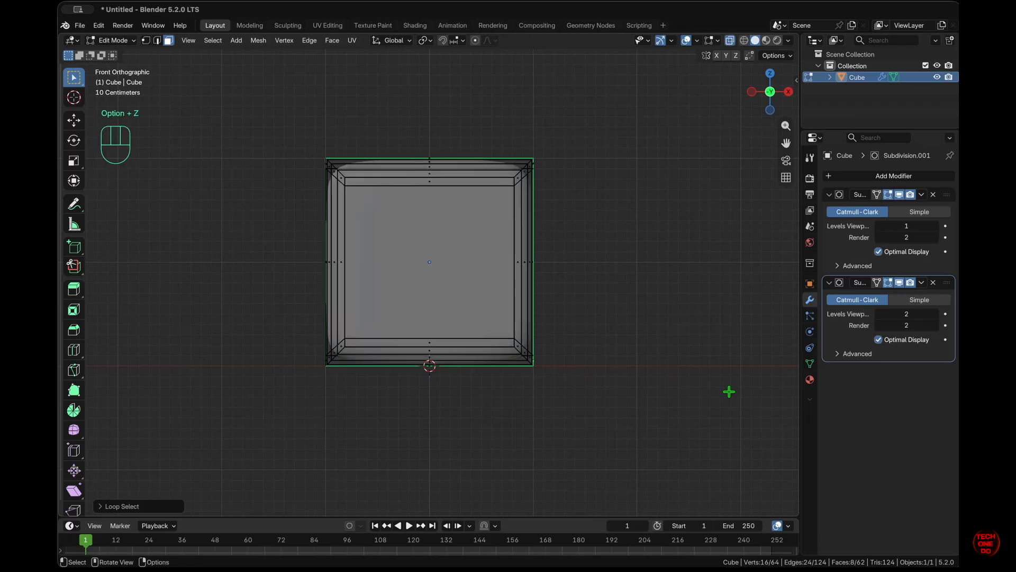
scroll(729, 391, "up", 2, "ctrl")
scroll(729, 391, "up", 1, "ctrl")
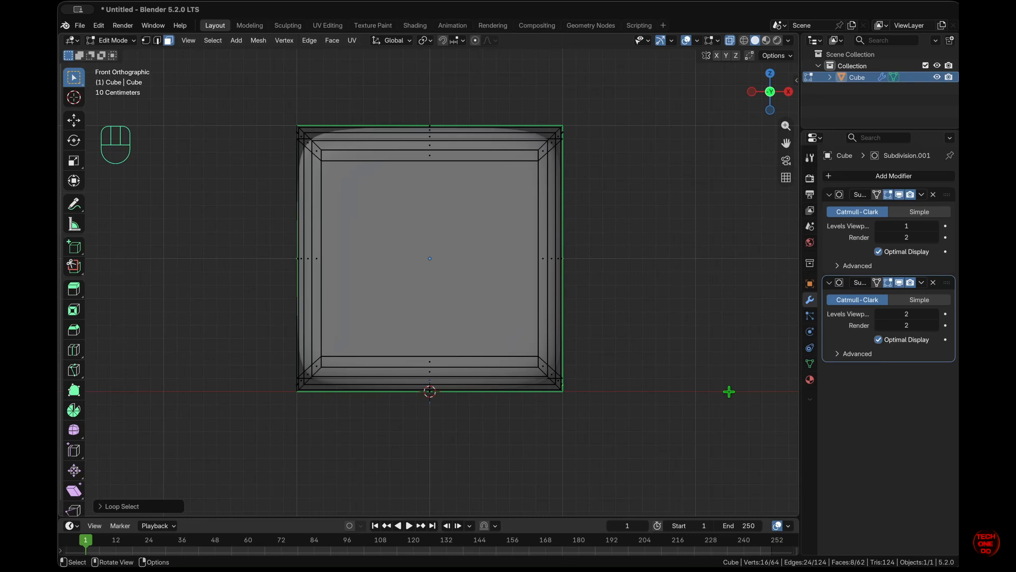
- Extrude the selected face loop in place and scale it inward to 0.81 to form the gasket groove
key("e")
right_click(730, 392)
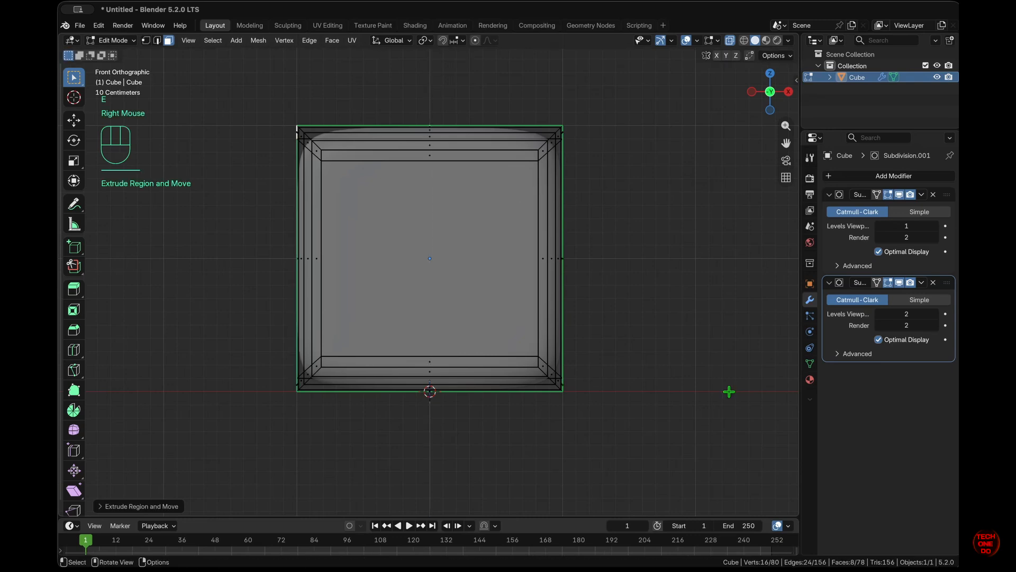
key("s")
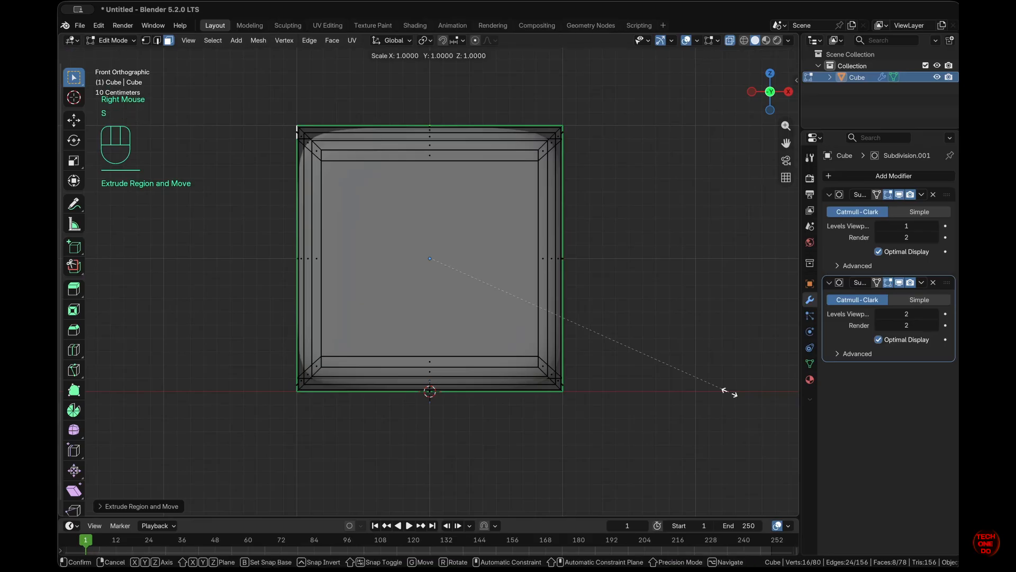
key("shift+ctrl")
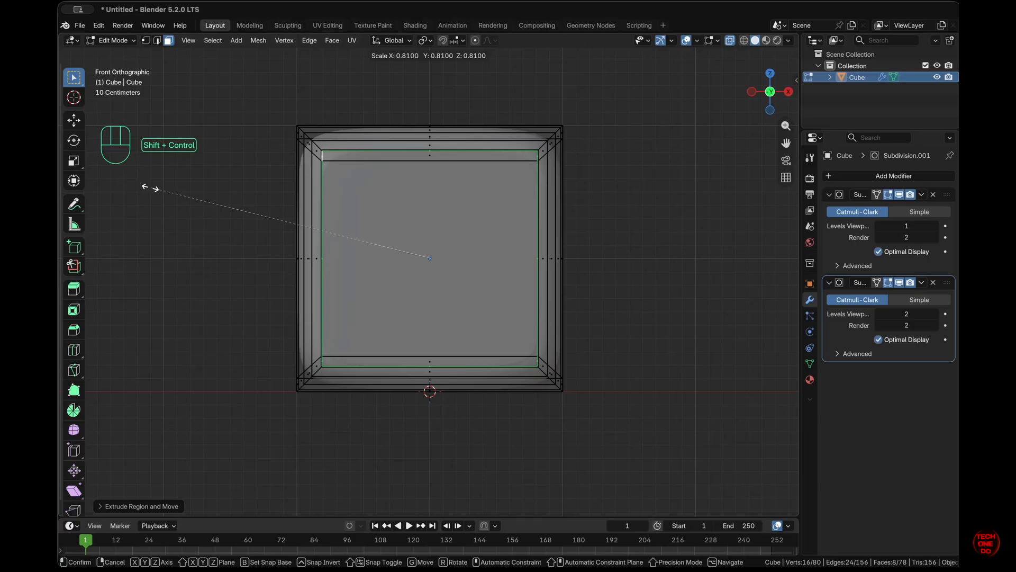
left_click(150, 187, "ctrl+shift")
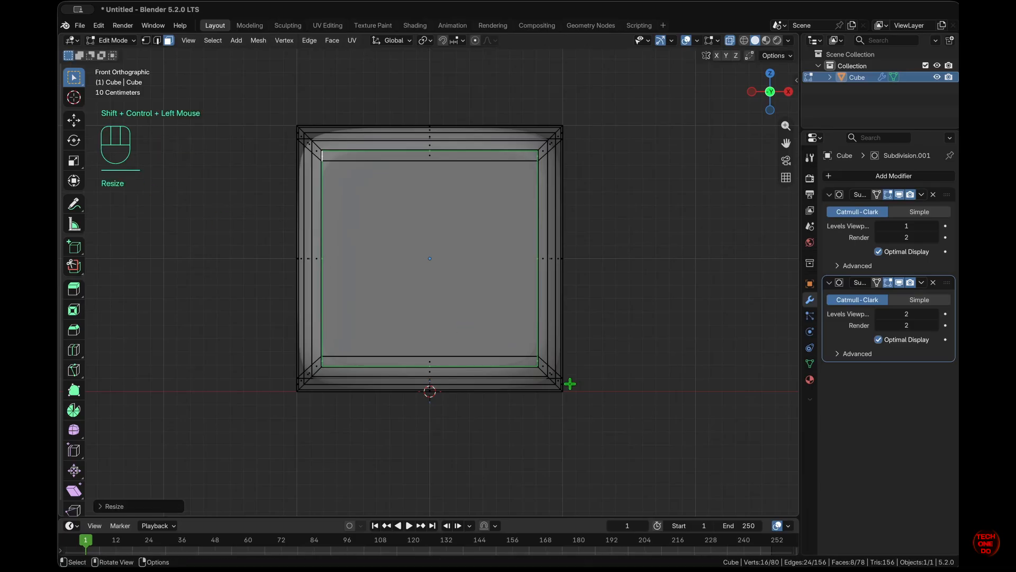
- Disable Edit Mode display for both Subdivision modifiers so the groove shows its unsmoothed mesh cage
middle_click_drag(570, 384, 570, 383)
key("Tab")
key("Tab")
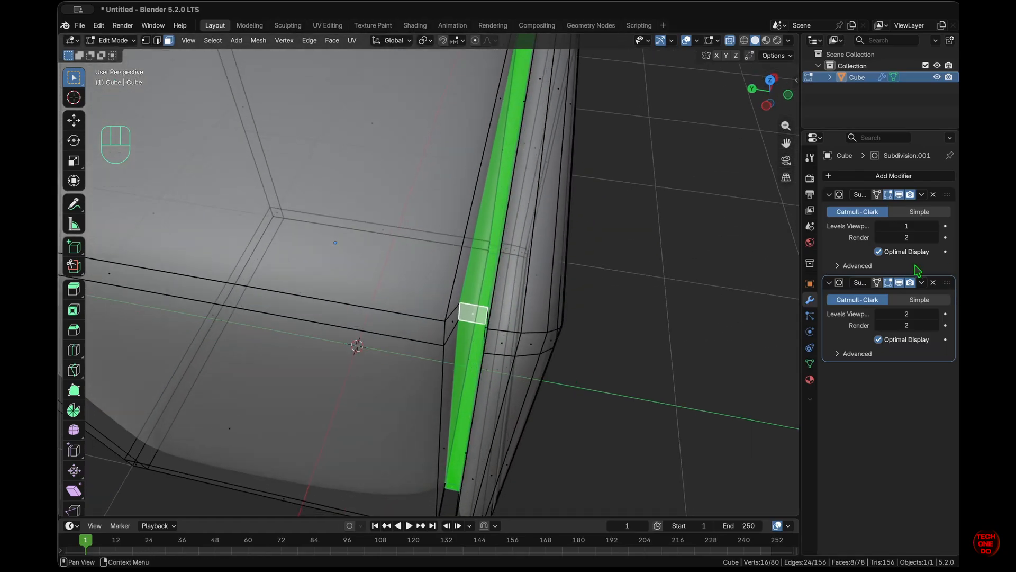
left_click(887, 283)
left_click(888, 194)
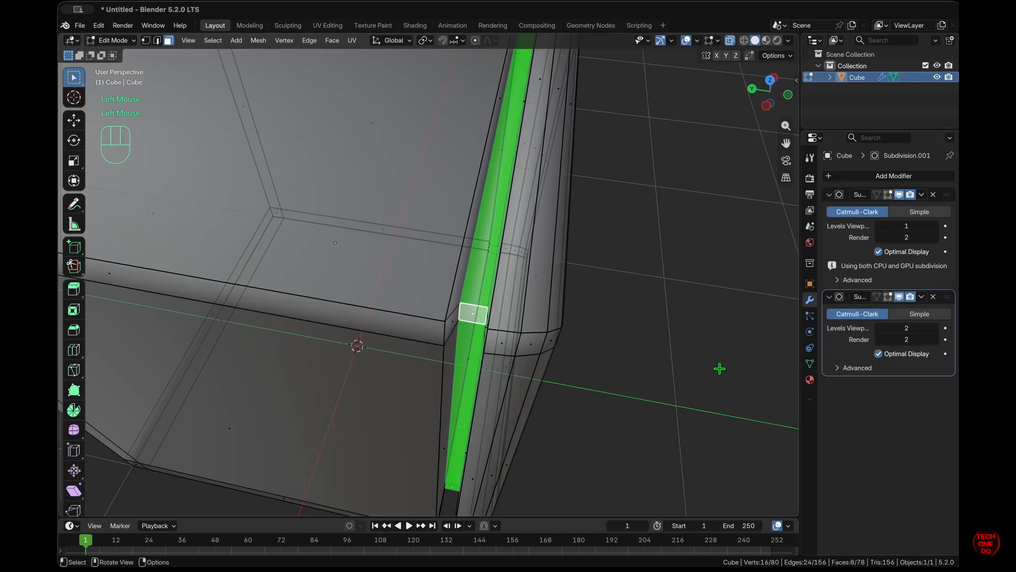
middle_click_drag(653, 386, 653, 386)
key("Tab")
key("Tab")
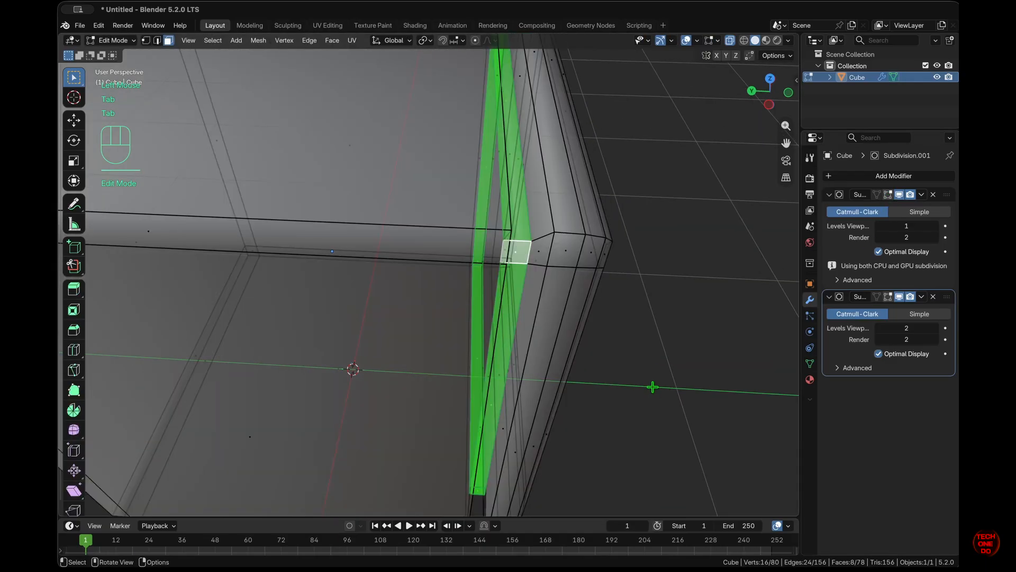
- Select the four edge loops along the groove's inner and outer corners, and turn X-ray off
key("2")
left_click(652, 387)
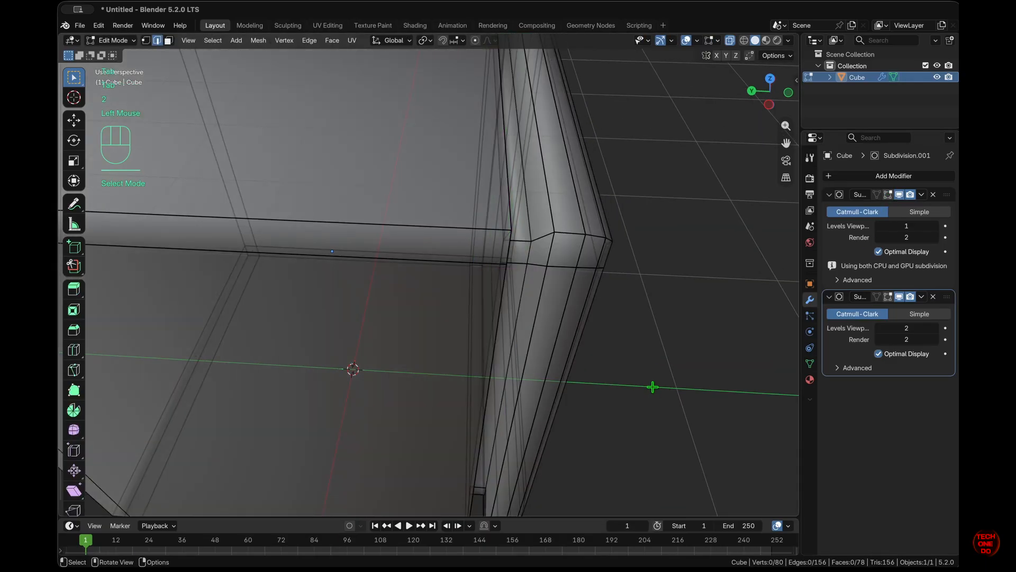
middle_click_drag(653, 387, 652, 387)
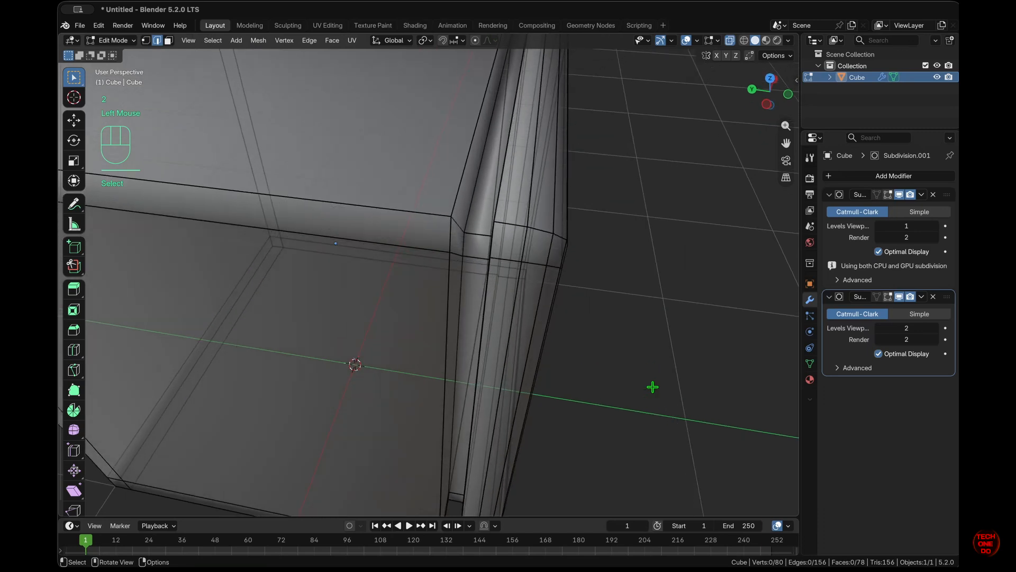
left_click(464, 217, "alt")
middle_click_drag(479, 221, 545, 239)
left_click(538, 243, "alt+shift")
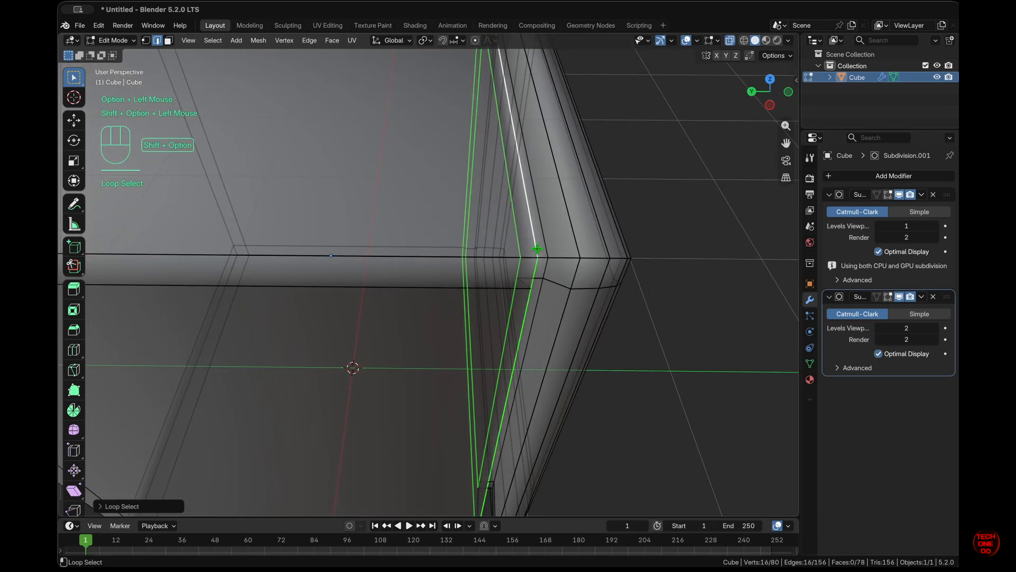
left_click(546, 246, "alt+shift")
left_click(520, 245, "alt+shift")
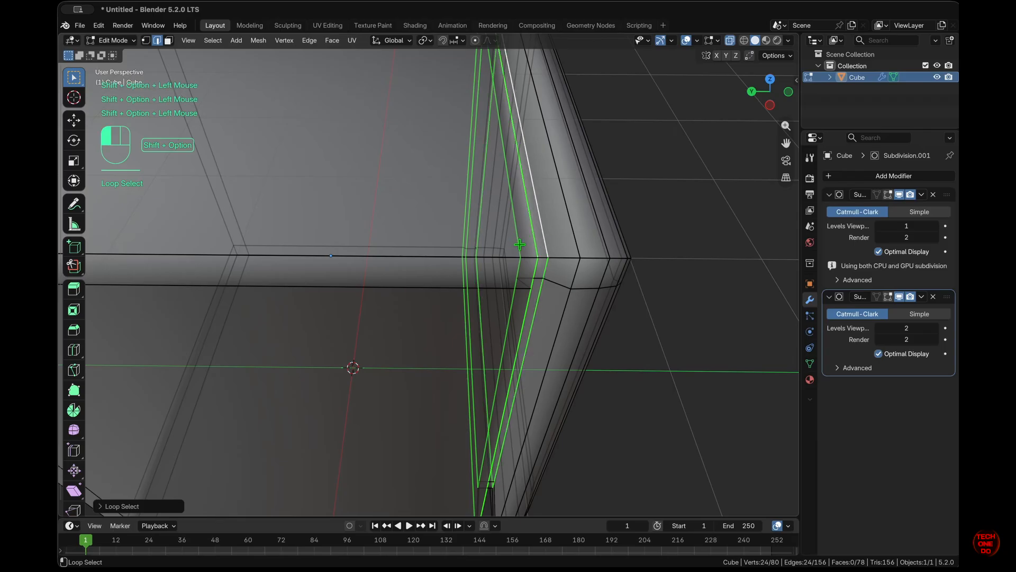
left_click(520, 244, "alt+shift")
middle_click_drag(520, 245, 520, 245)
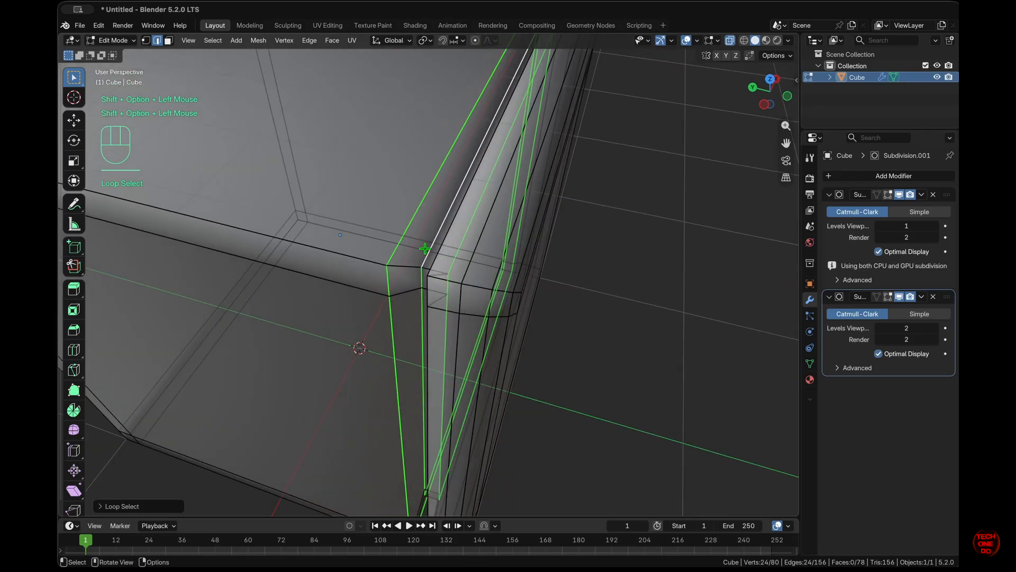
middle_click_drag(419, 253, 418, 252)
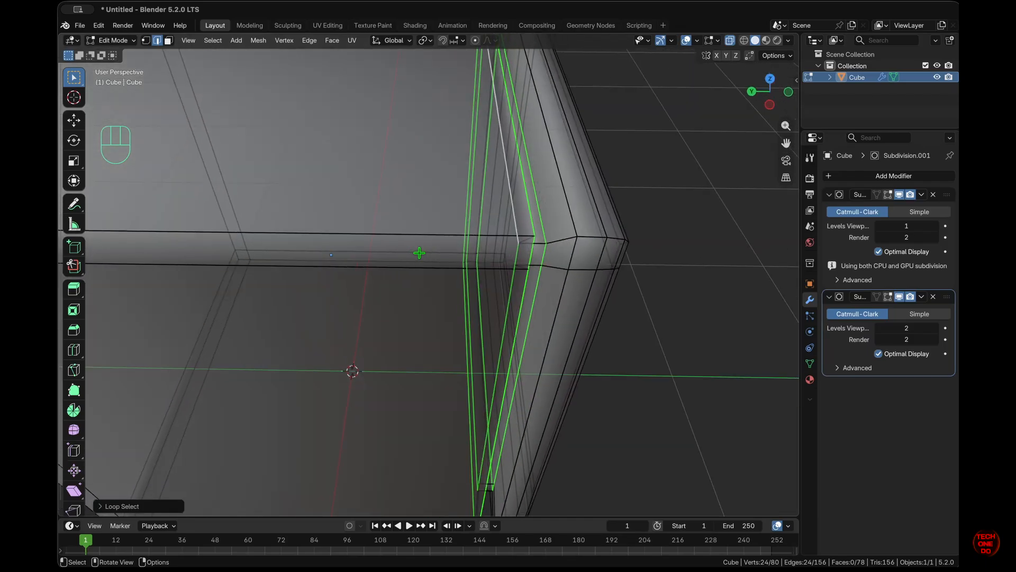
left_click(572, 220, "alt+shift")
middle_click_drag(631, 311, 630, 312)
key("alt+z")
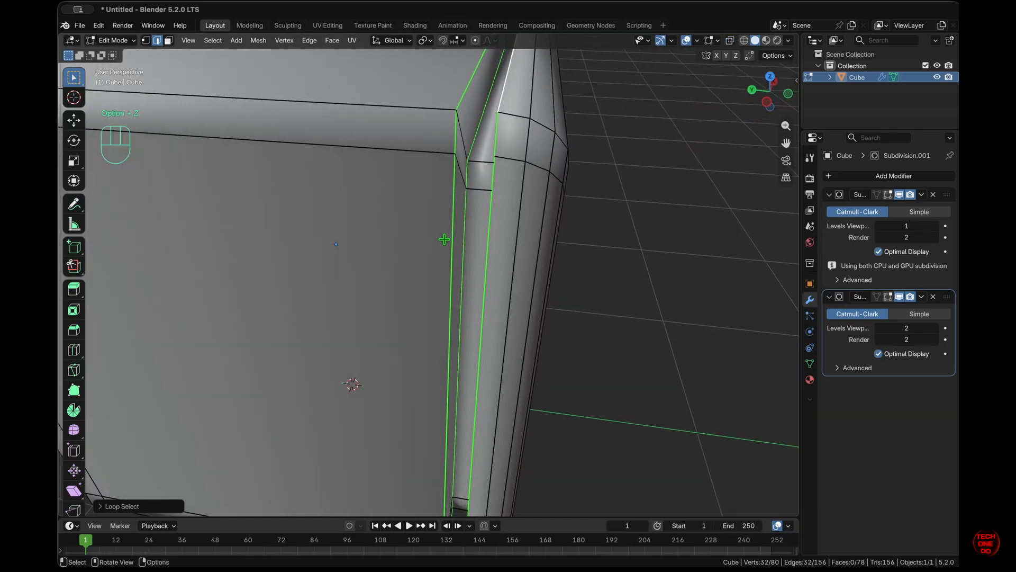
middle_click_drag(444, 239, 444, 239)
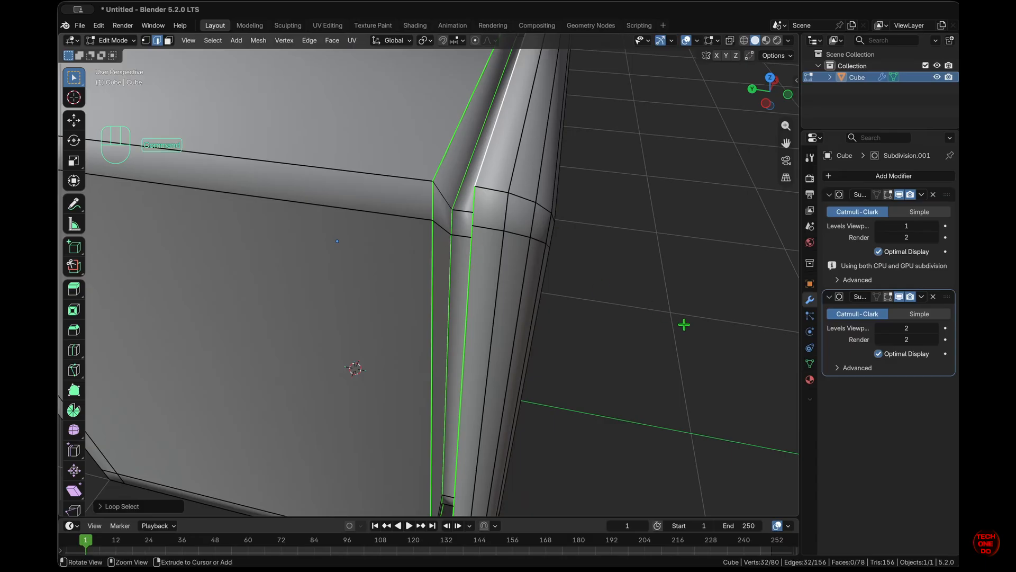
- Bevel the selected groove edge loops with 2 segments and an offset of about 0.0066 m, and check the smoothed groove in Object Mode
key("super+b")
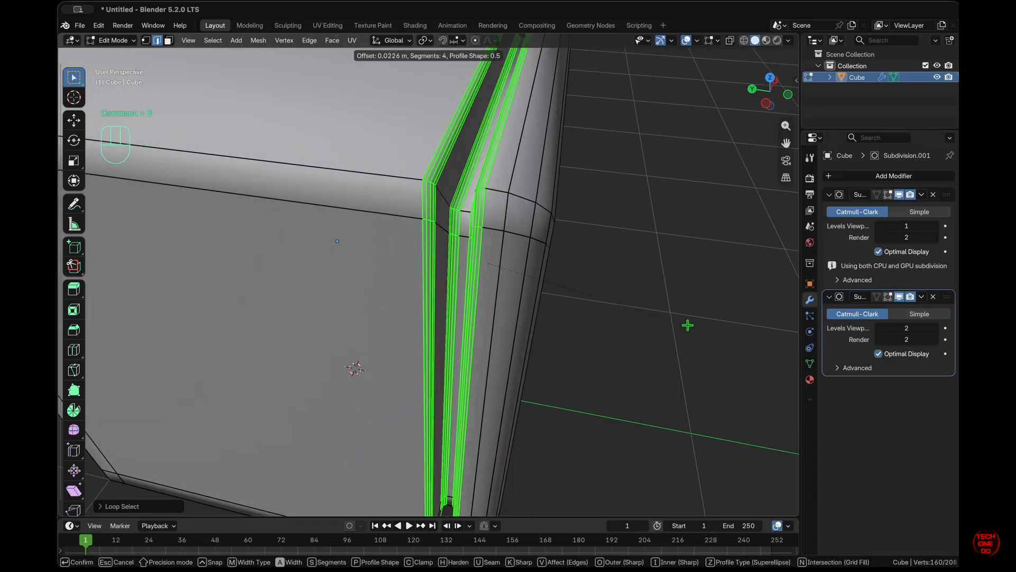
scroll(686, 325, "down", 2)
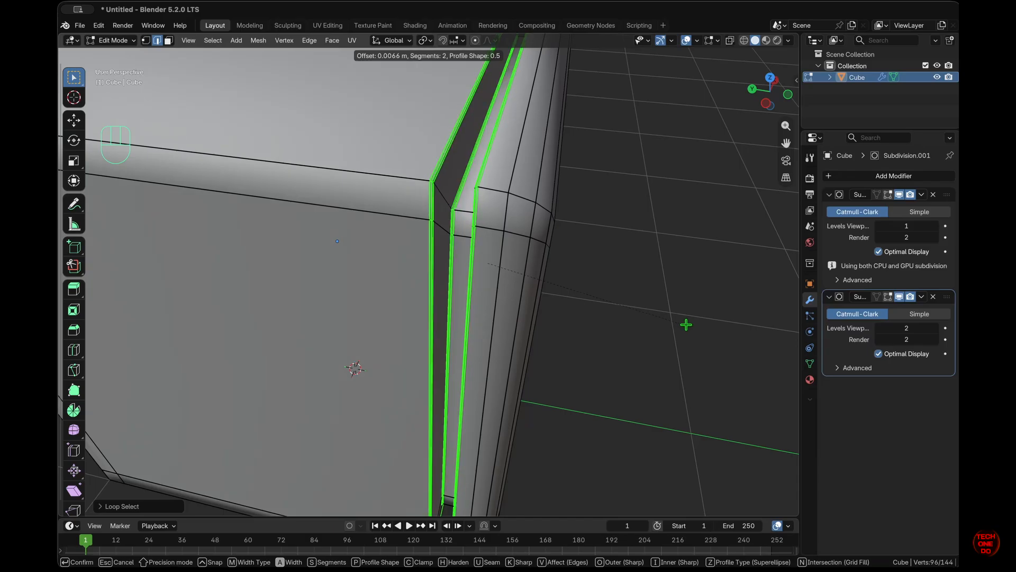
left_click(686, 325)
key("Tab")
scroll(673, 350, "down", 5)
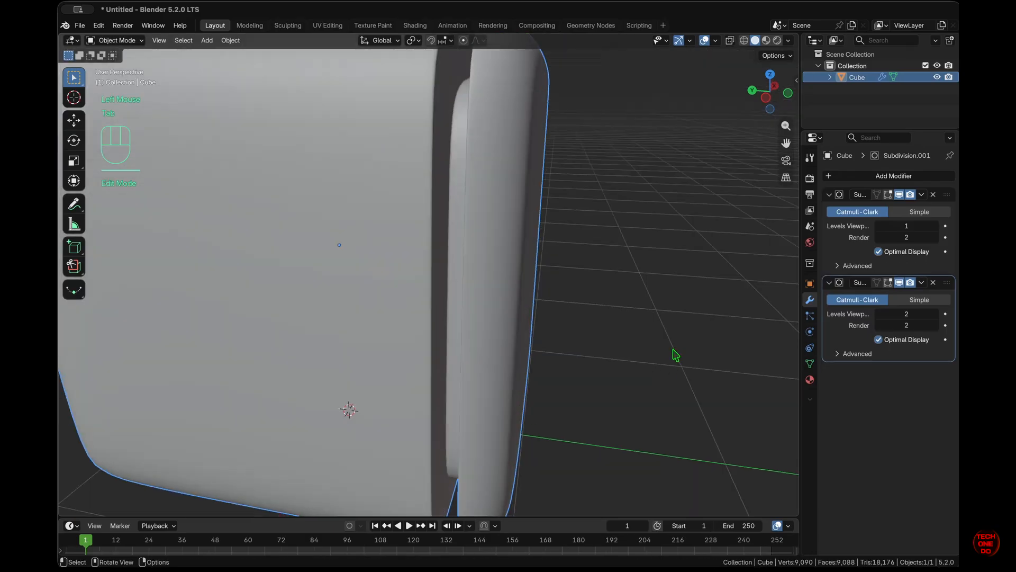
scroll(674, 350, "up", 6)
scroll(676, 354, "down", 5)
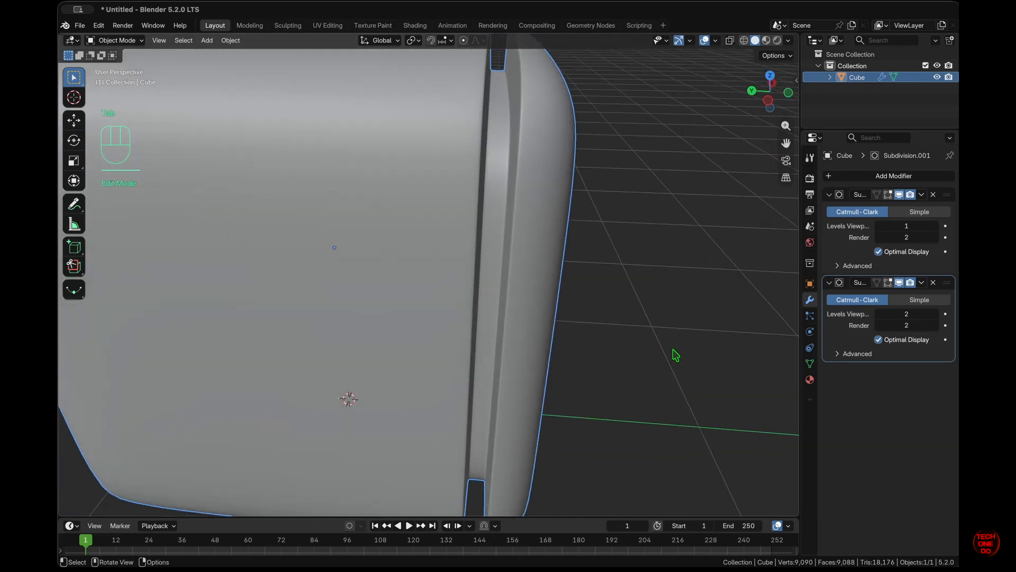
scroll(675, 354, "up", 2)
key("Tab")
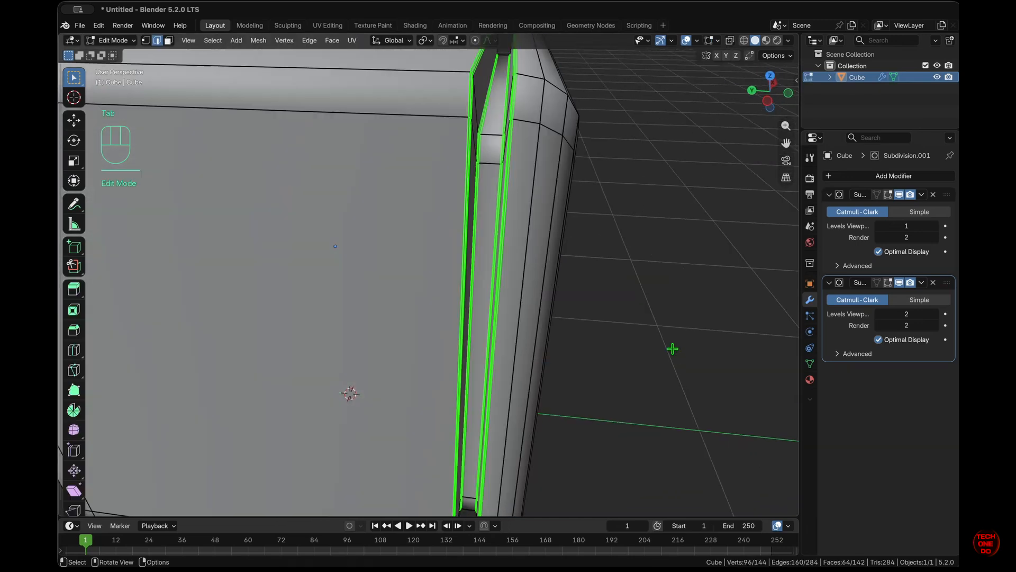
- Select the face loop on the groove floor together with the narrow bevel face loops bordering it on both sides
scroll(672, 348, "up", 2)
left_click(672, 349)
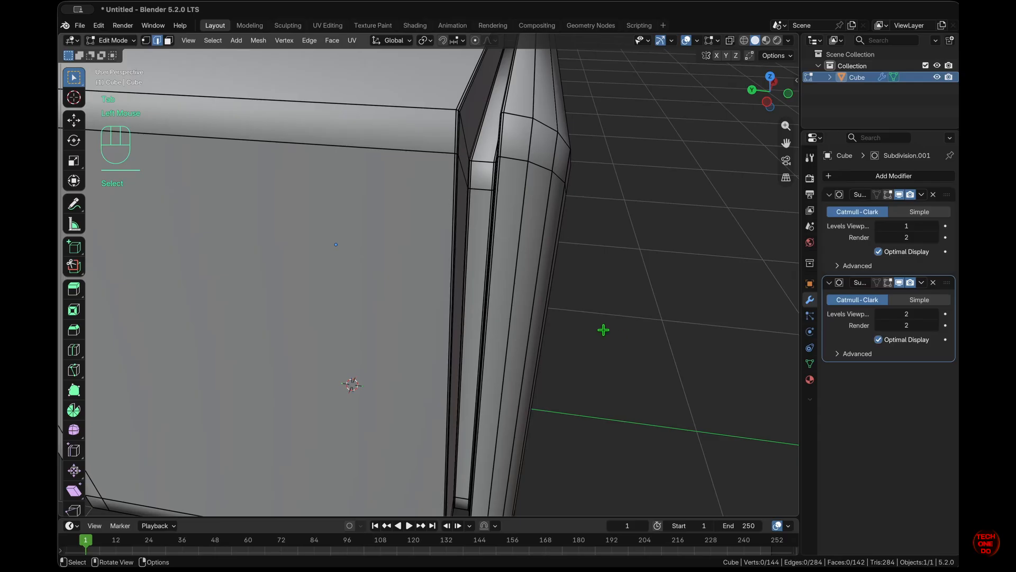
scroll(603, 329, "up", 2)
scroll(603, 329, "up", 3, "ctrl")
scroll(604, 330, "up", 3)
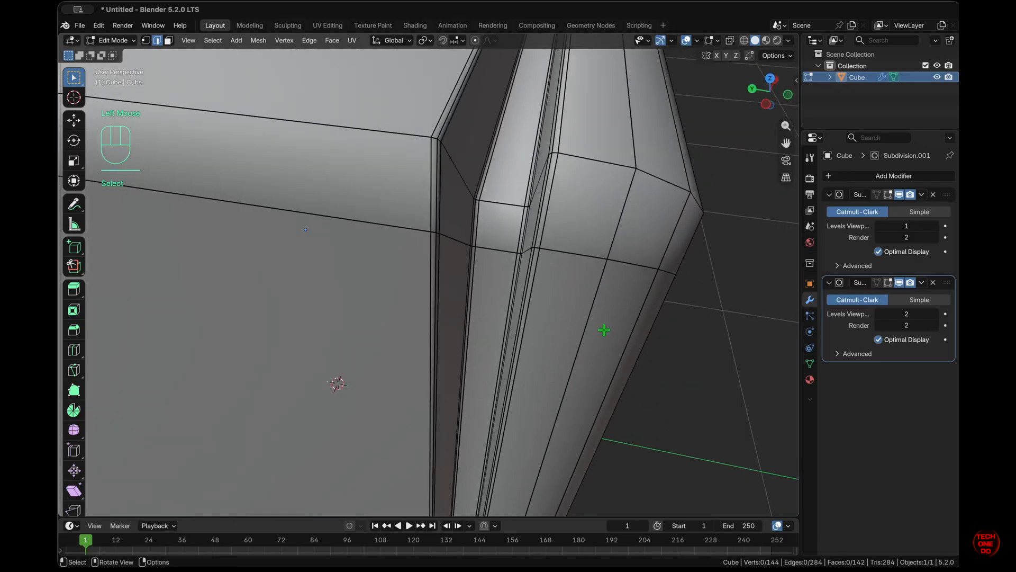
scroll(604, 329, "up", 3, "ctrl")
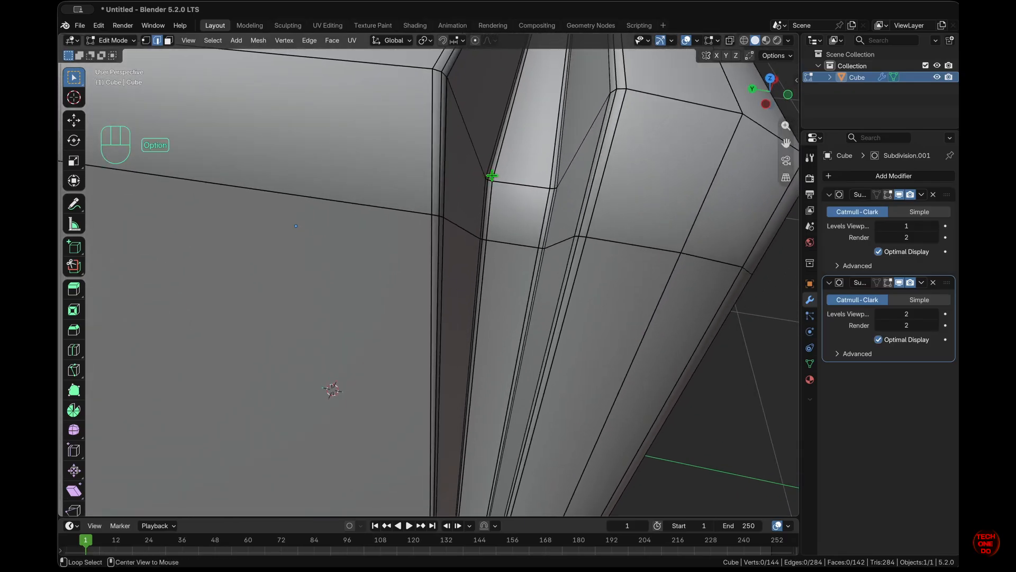
scroll(512, 191, "up", 5, "ctrl")
scroll(512, 191, "down", 3, "super")
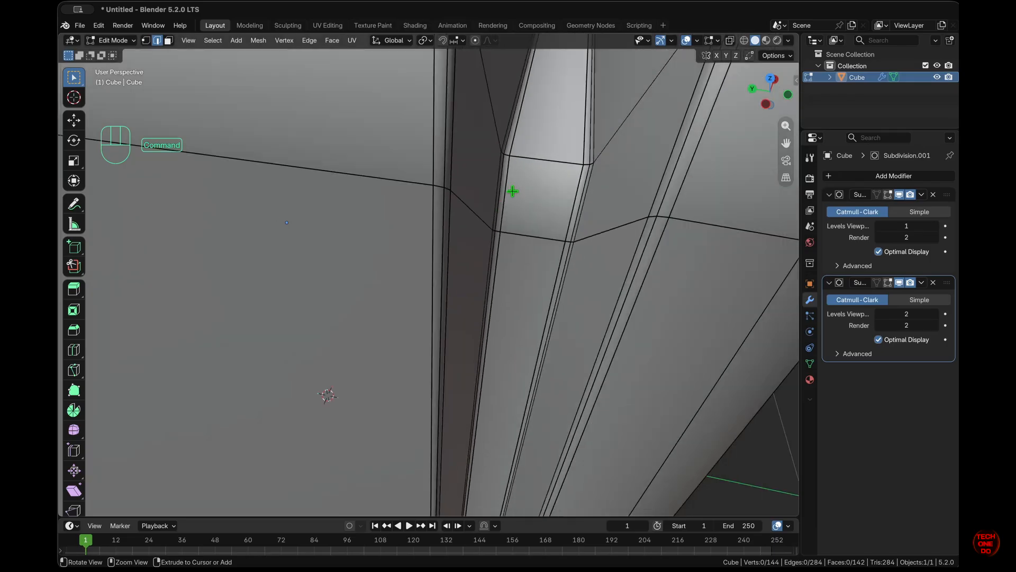
scroll(512, 191, "up", 2)
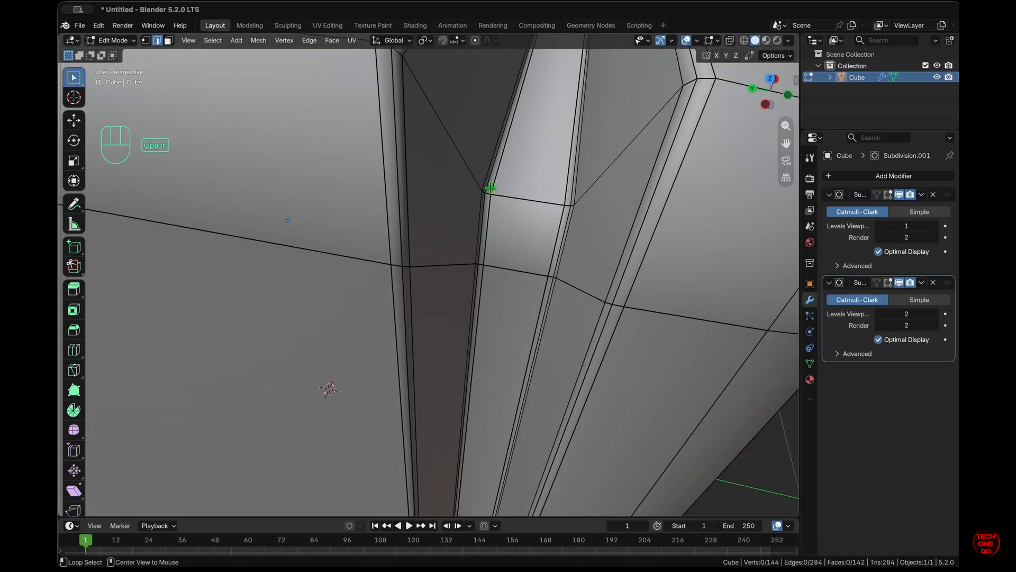
left_click(490, 188, "alt")
key("3")
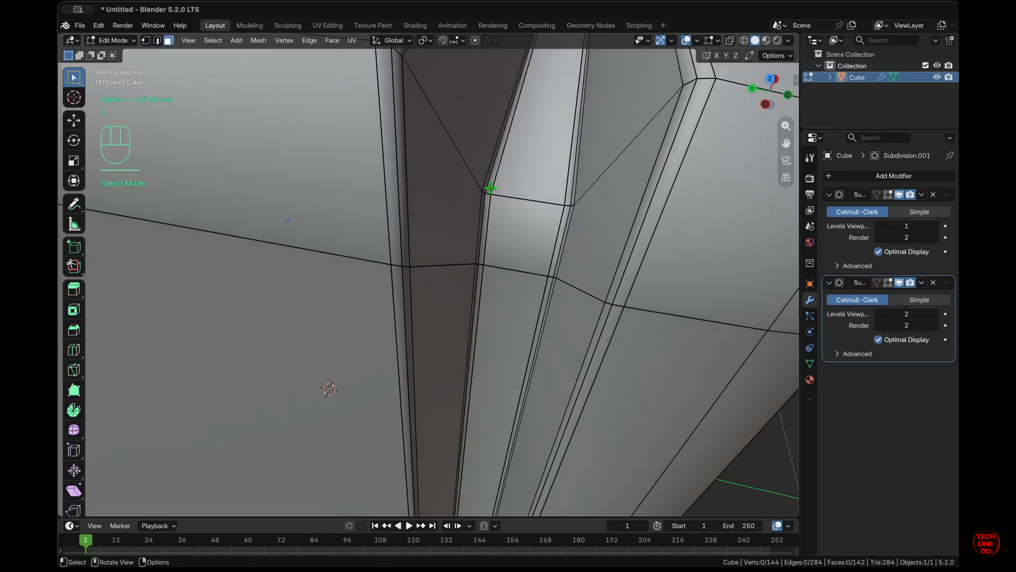
left_click(489, 191, "alt+shift")
left_click(547, 200, "alt+shift")
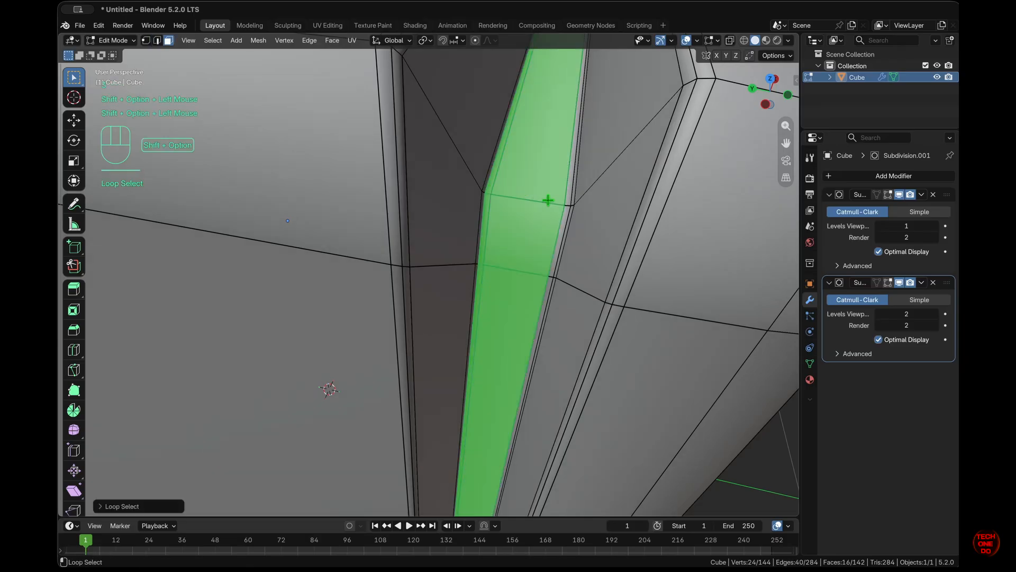
left_click(568, 201, "alt+shift")
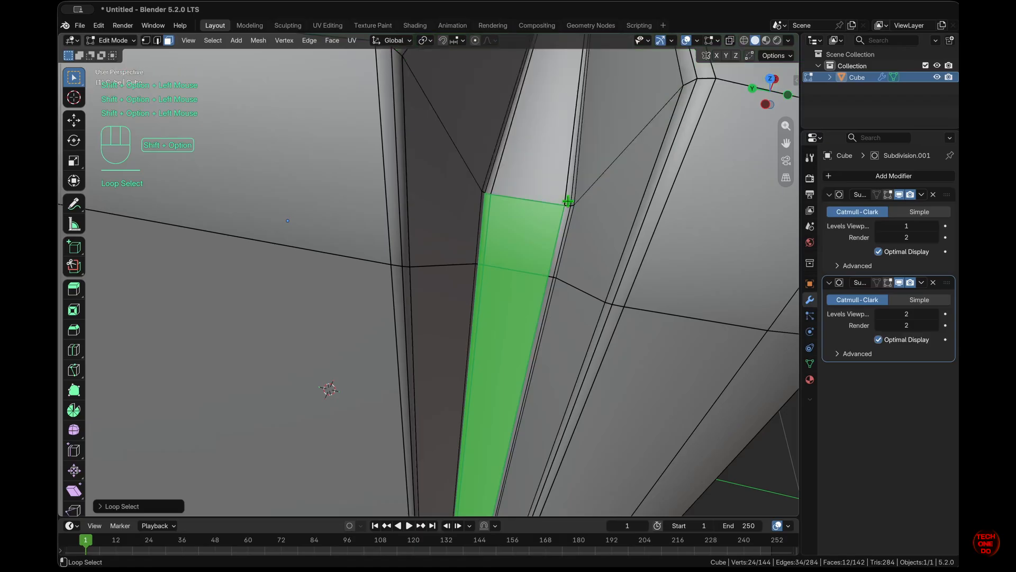
left_click(567, 204, "alt+shift")
left_click(551, 203, "alt+shift")
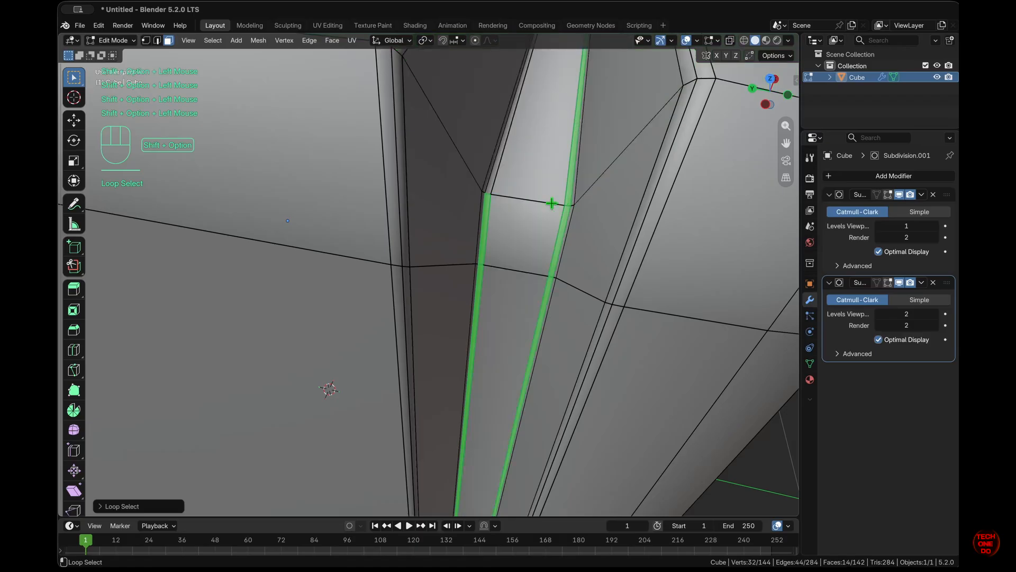
left_click(496, 194, "alt+shift")
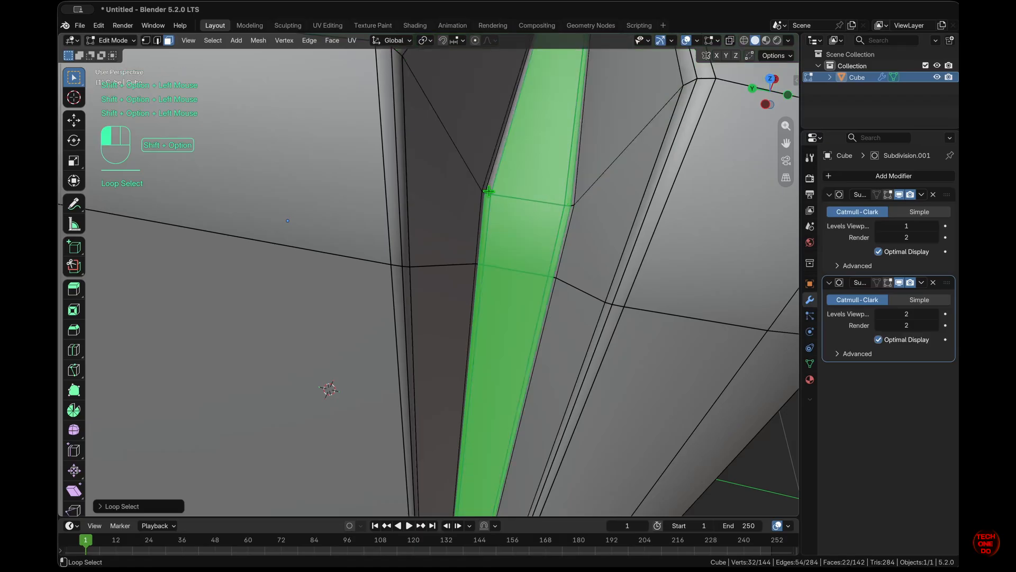
left_click(488, 191, "alt+shift")
left_click(490, 193, "alt+shift")
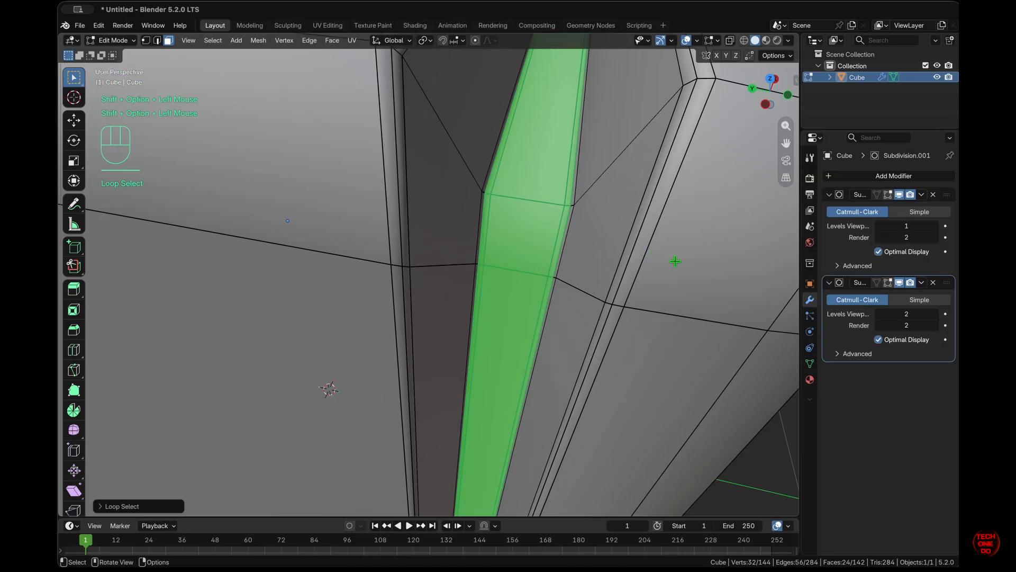
- Add a second material slot to the cube and create a new material in it
left_click(810, 379)
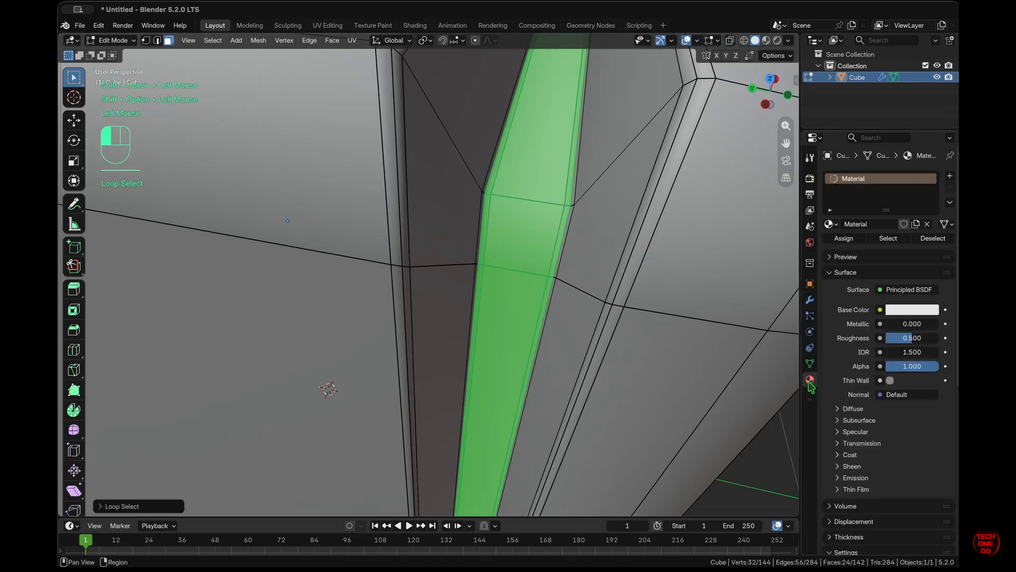
left_click(950, 176)
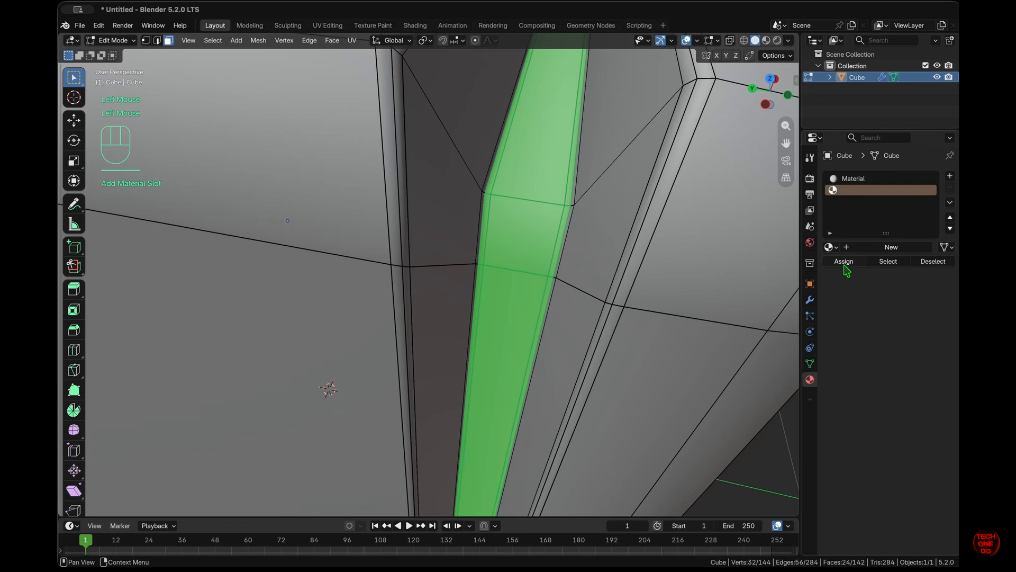
left_click(894, 248)
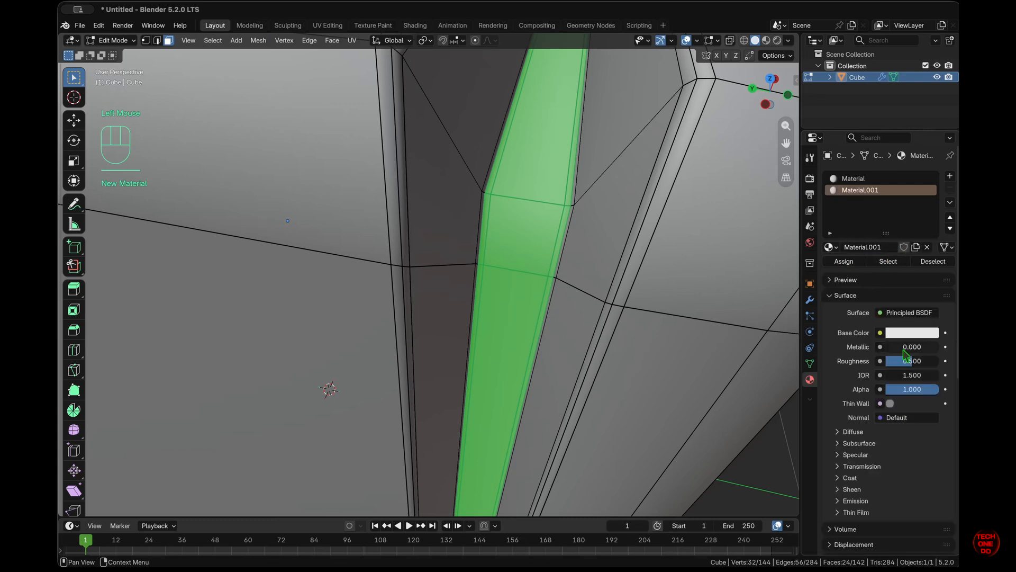
- Set the new material's base color to dark grey and its roughness to 0.646
left_click(918, 333)
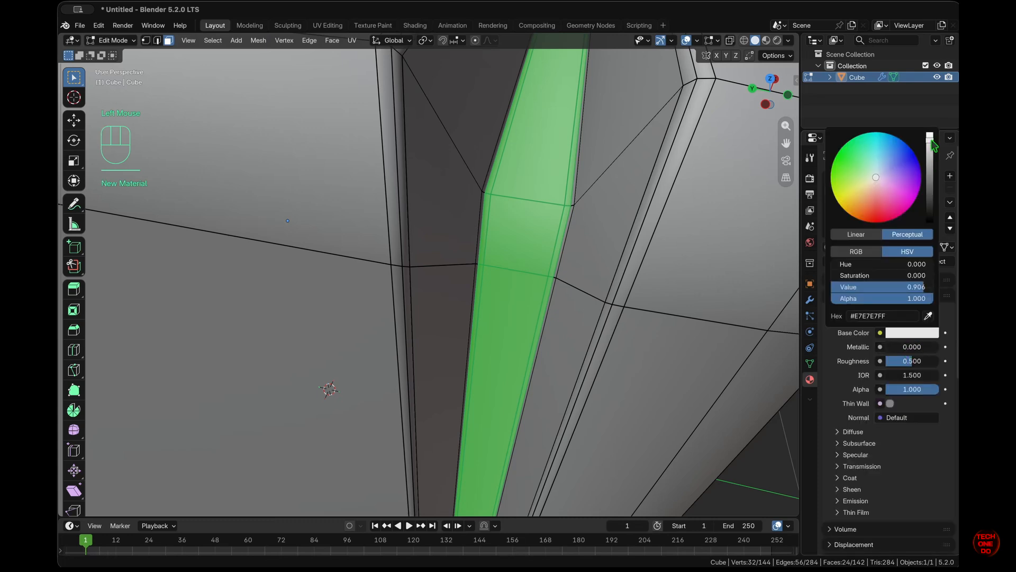
left_click_drag(932, 145, 930, 175)
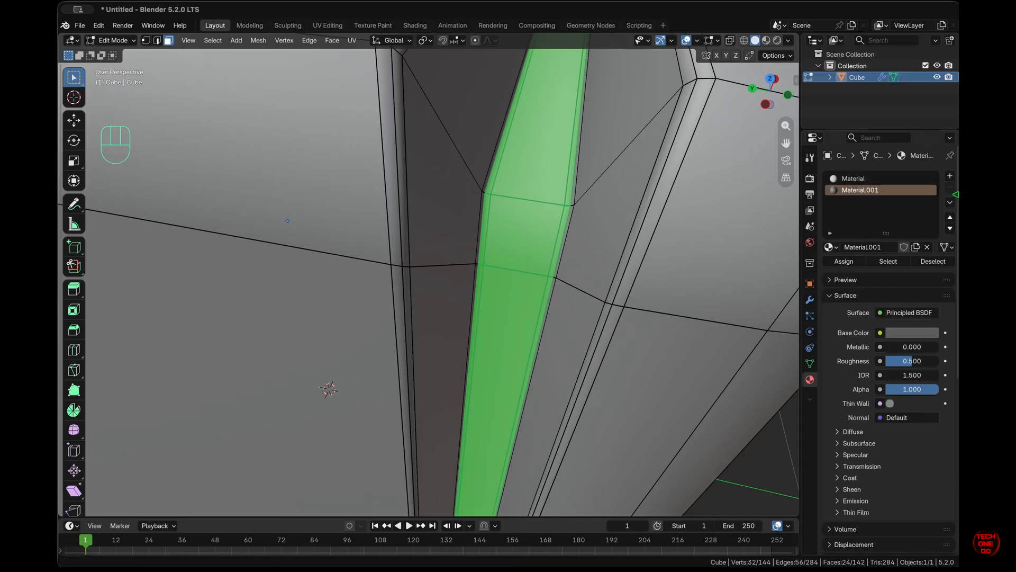
left_click(923, 332)
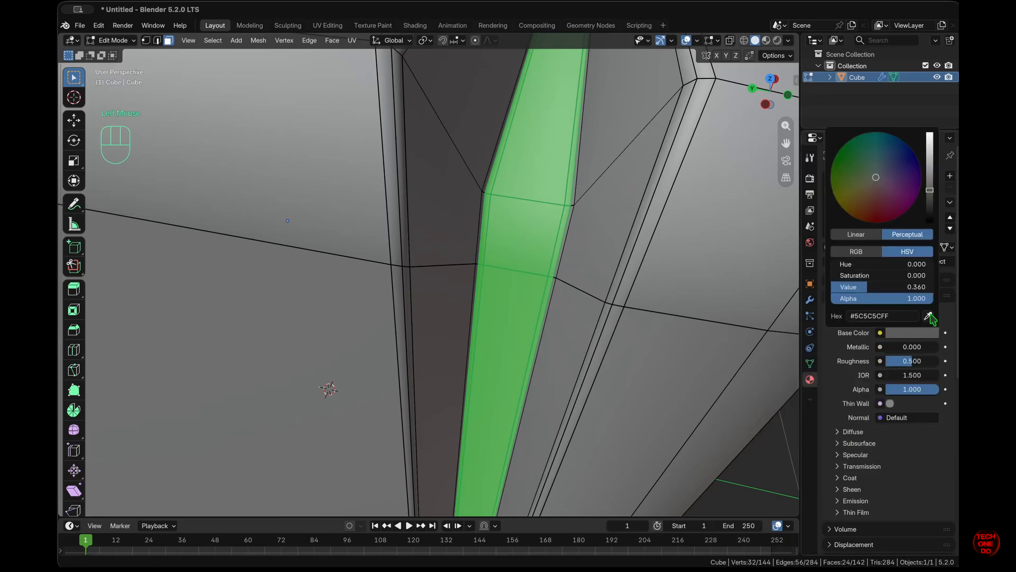
- Assign the dark grey material to the selected groove floor faces and view the cube in Object Mode with Material Preview shading
key("Tab")
key("Tab")
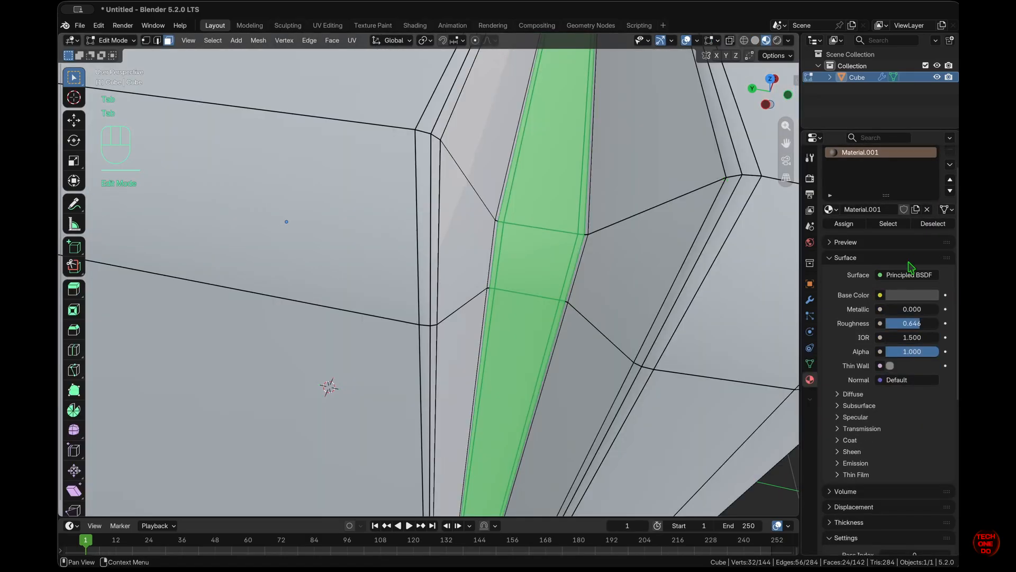
left_click(843, 223)
key("Tab")
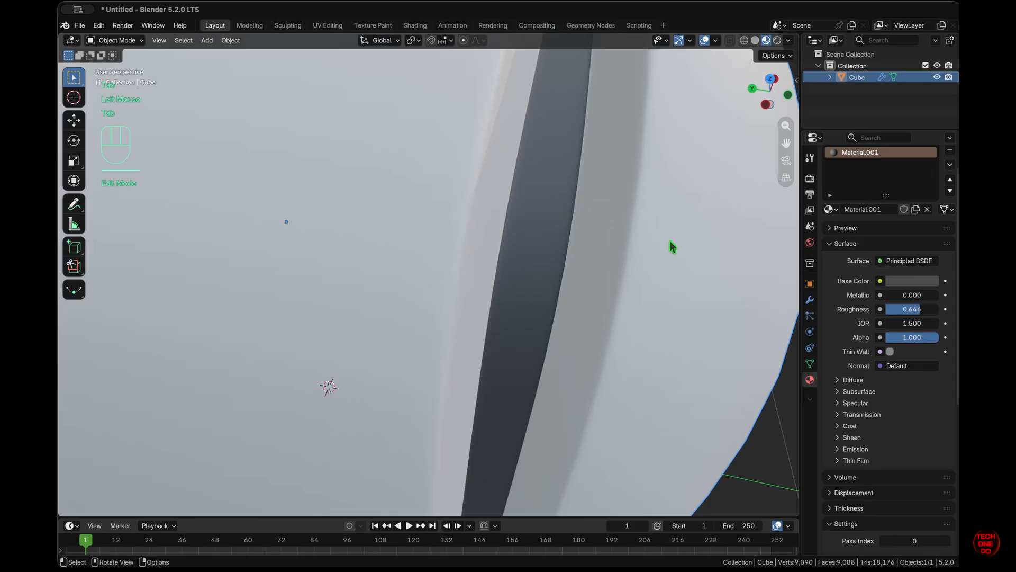
- Bring the cube into Edit Mode with edge selection active and none of the groove geometry selected
scroll(670, 241, "down", 3, "super")
left_click(670, 242)
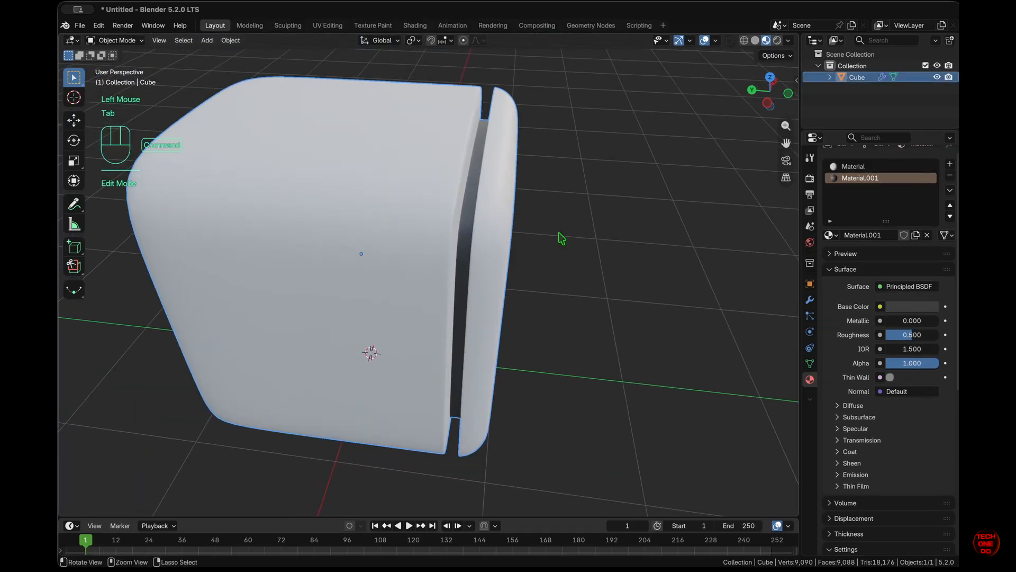
scroll(561, 236, "up", 5, "super")
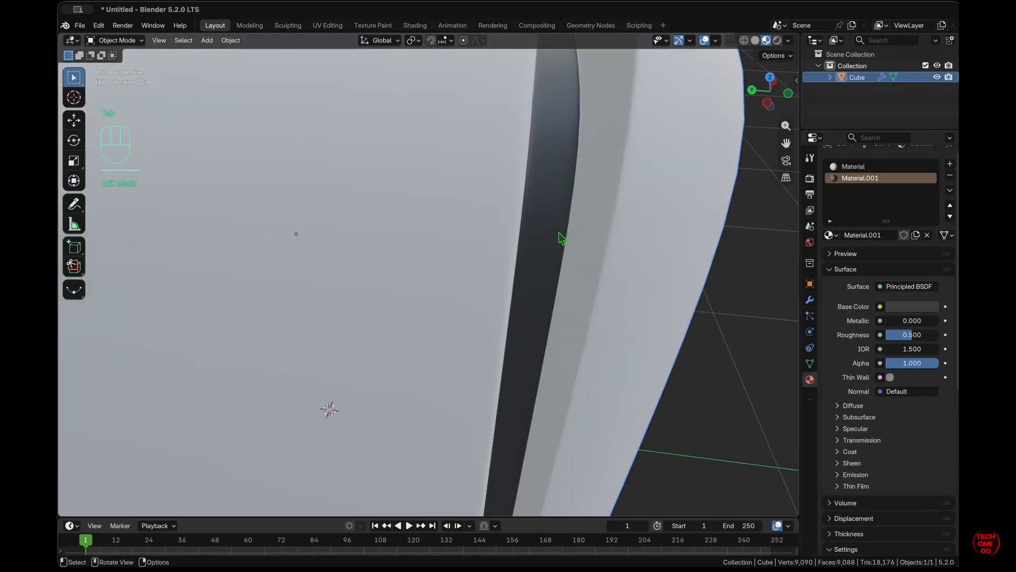
key("Tab")
scroll(558, 232, "down", 2)
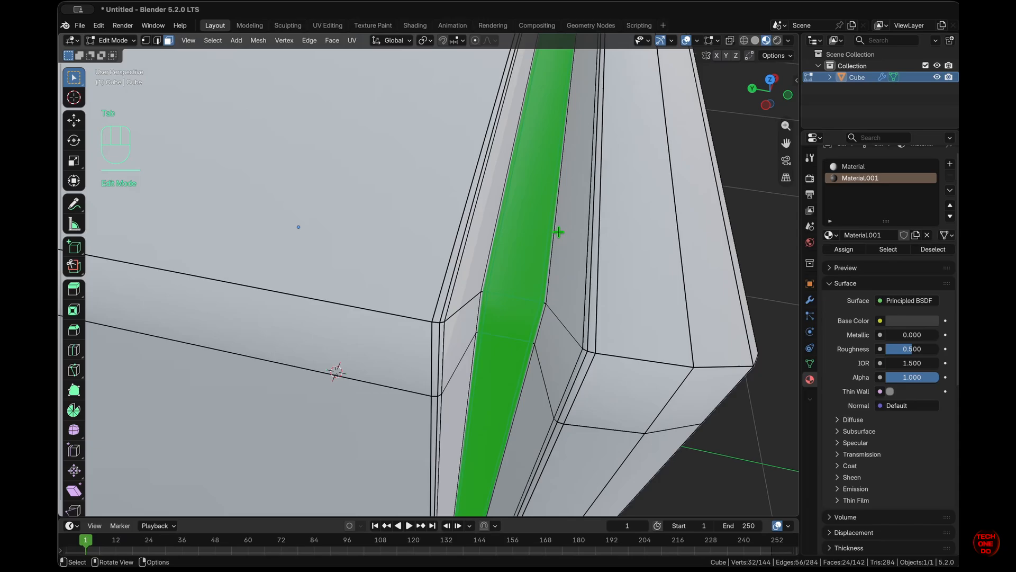
left_click(527, 235)
left_click(516, 210)
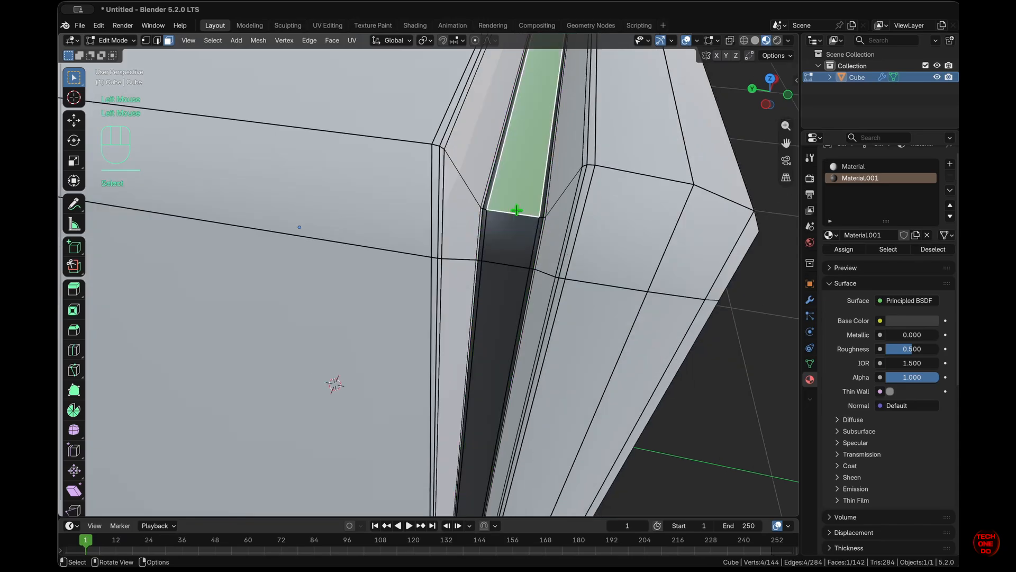
left_click(748, 359)
key("2")
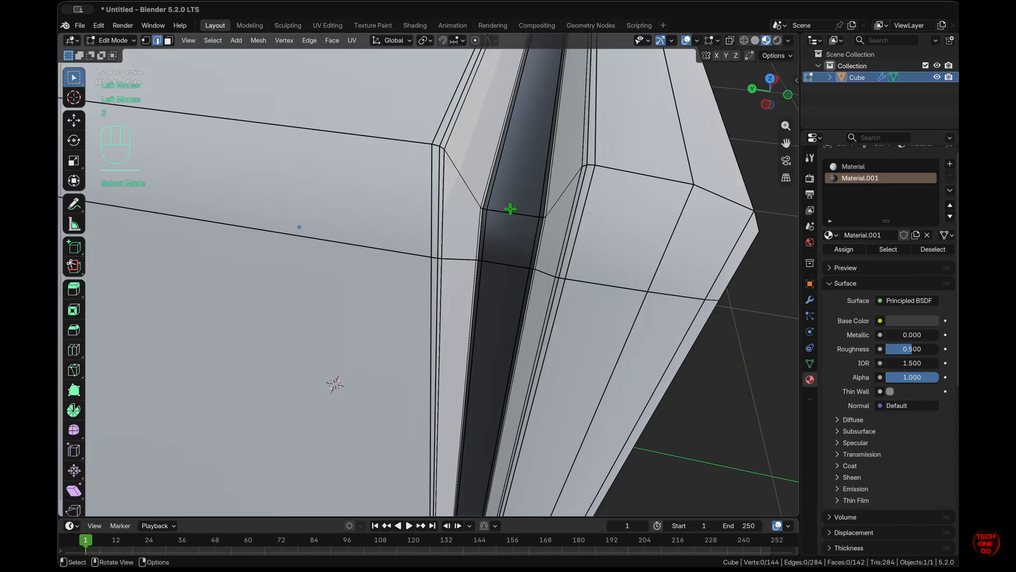
key("super+r")
key("Escape")
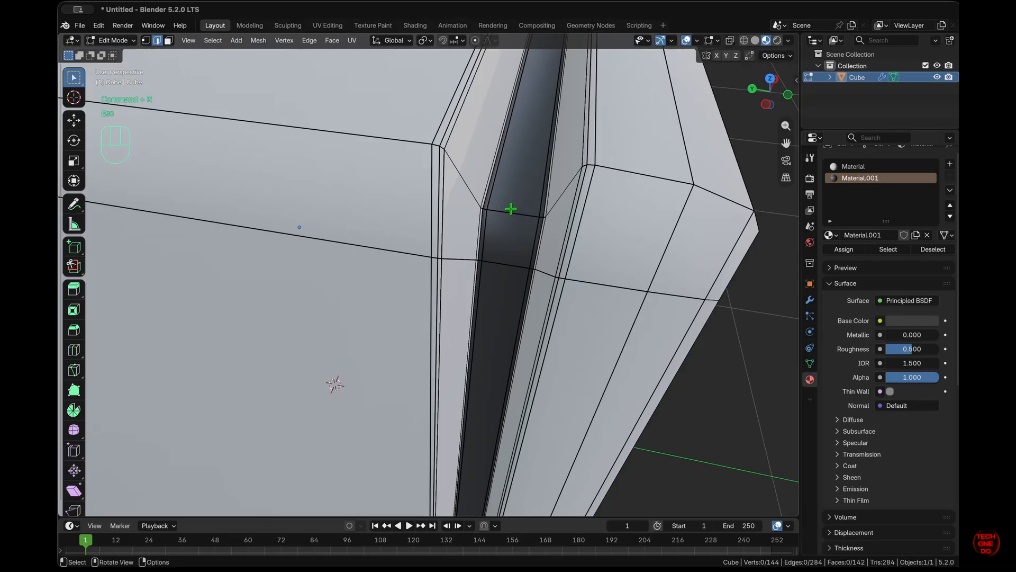
- In the left orthographic view, cut two evenly spaced, unslid edge loops lengthwise around the dark groove floor
key("KP_3")
key("super+KP_3")
scroll(511, 209, "right", 3, "shift")
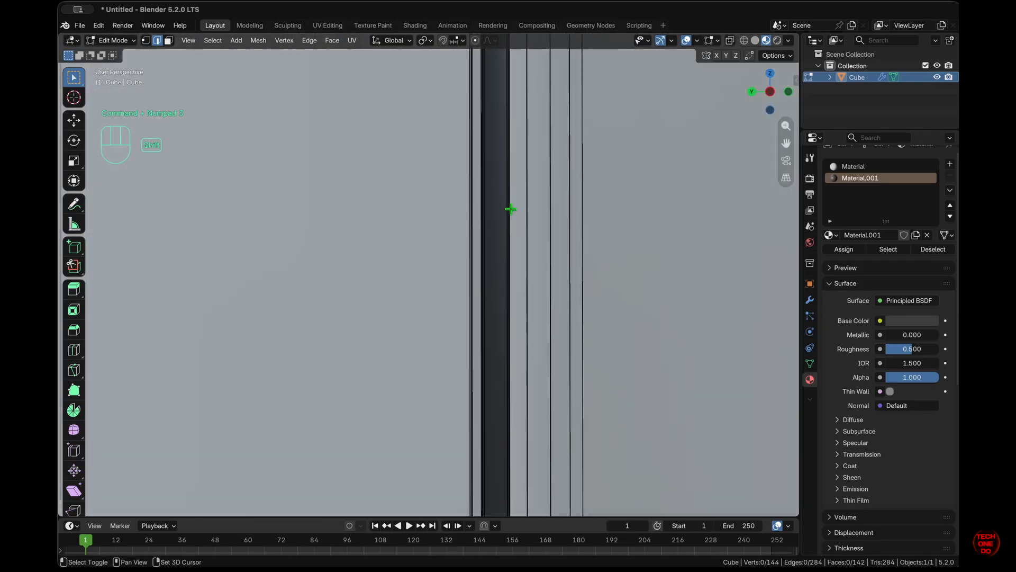
scroll(510, 208, "up", 5, "shift")
scroll(510, 209, "down", 6, "super")
scroll(510, 209, "up", 4, "super")
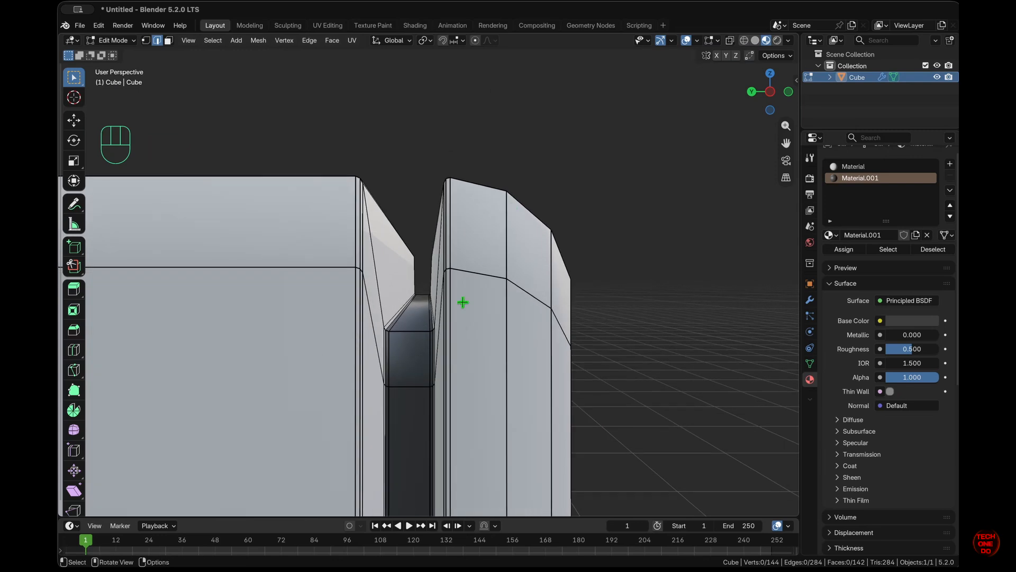
key("super+KP_3")
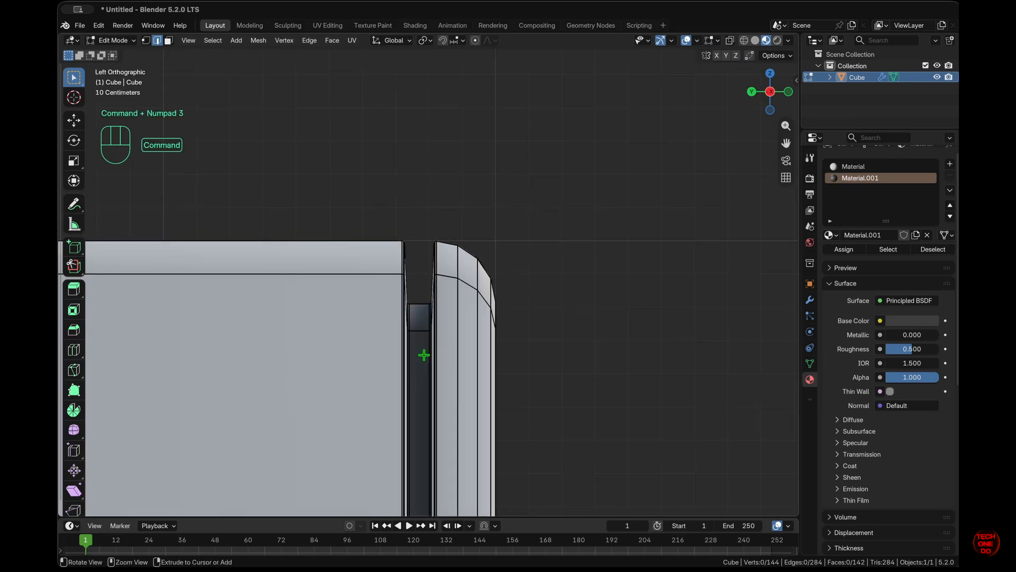
scroll(424, 355, "up", 4, "super")
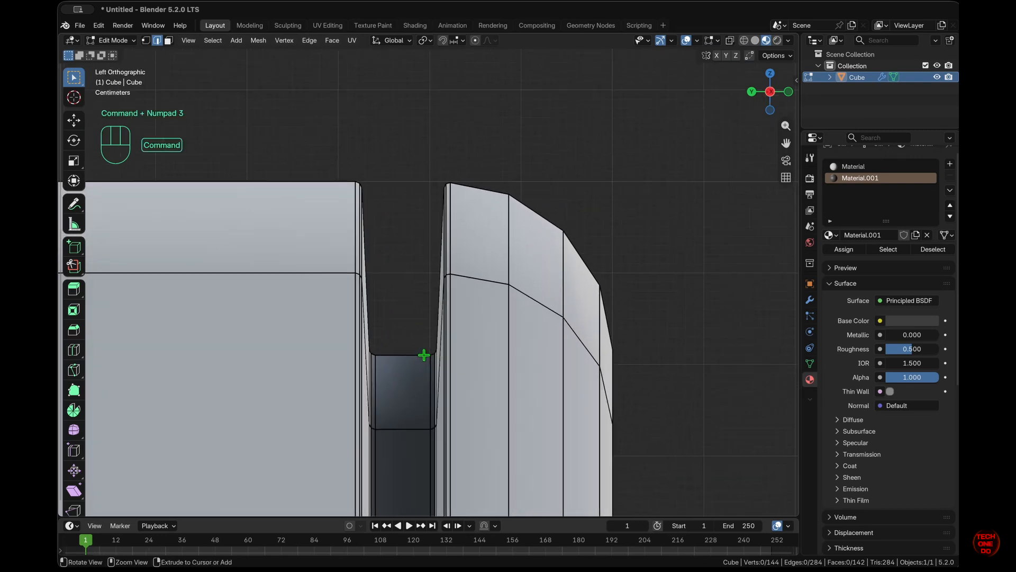
scroll(393, 377, "down", 4, "shift")
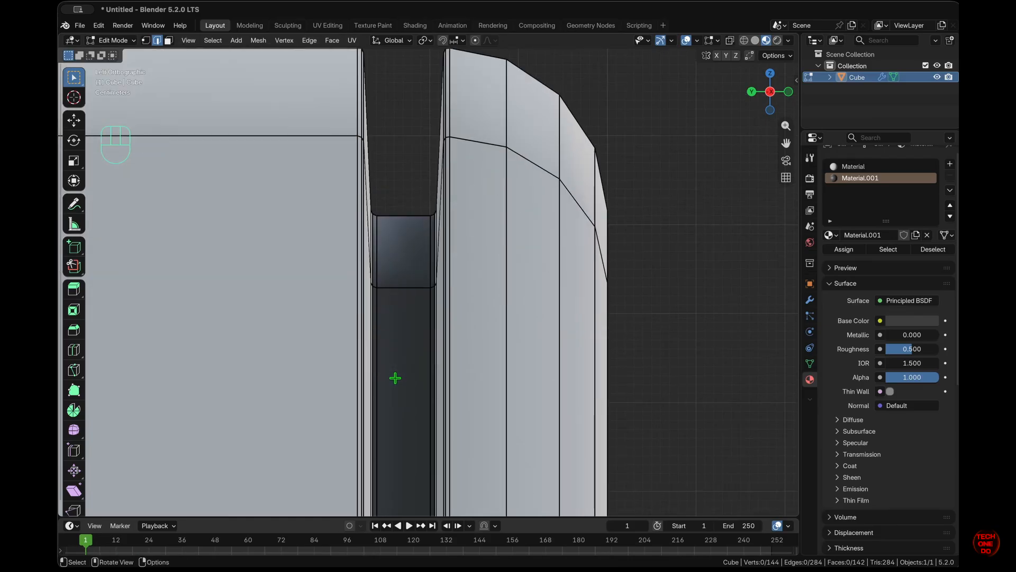
key("super+r")
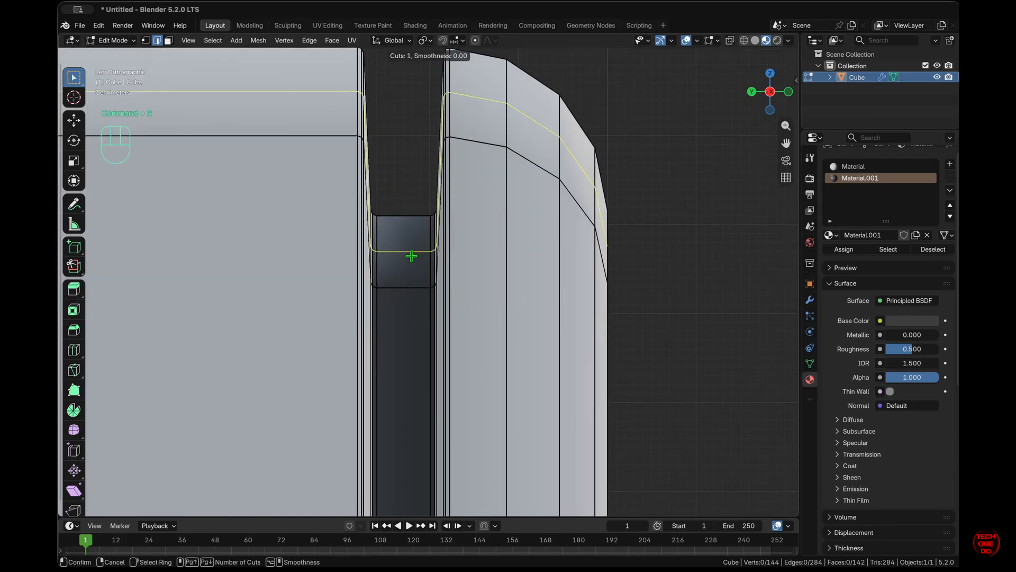
scroll(408, 276, "up", 1)
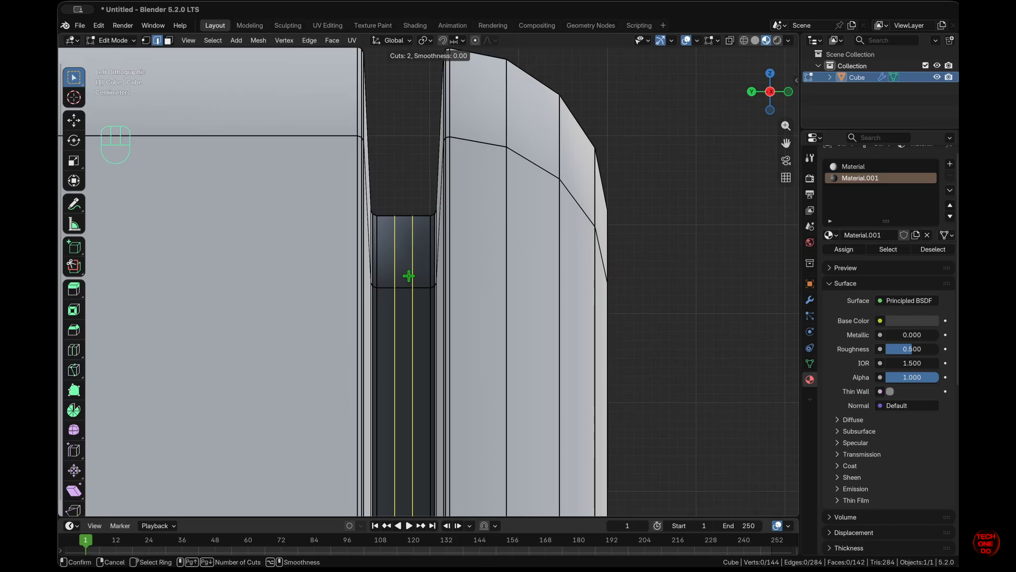
scroll(409, 275, "up", 1)
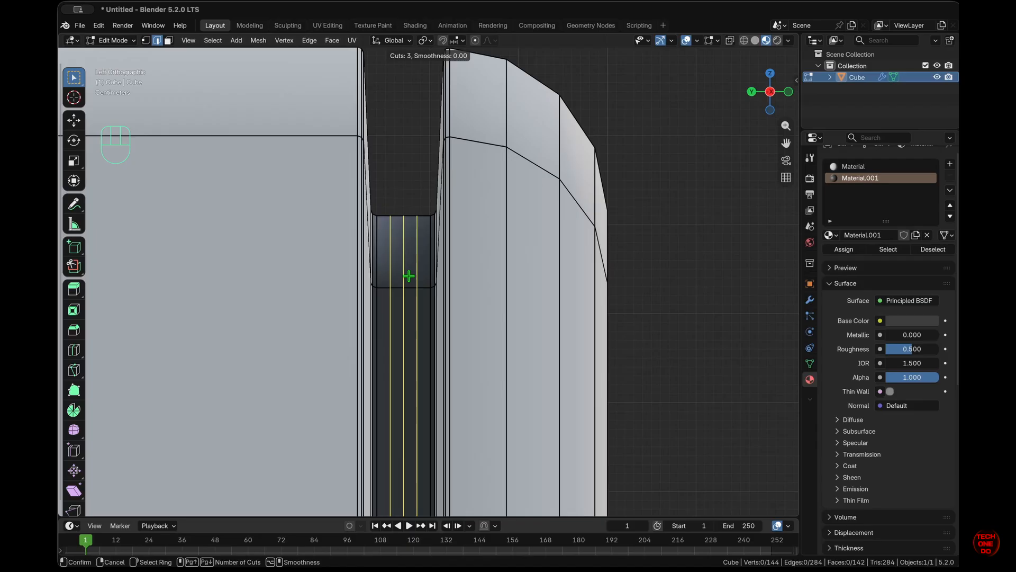
scroll(409, 276, "down", 1)
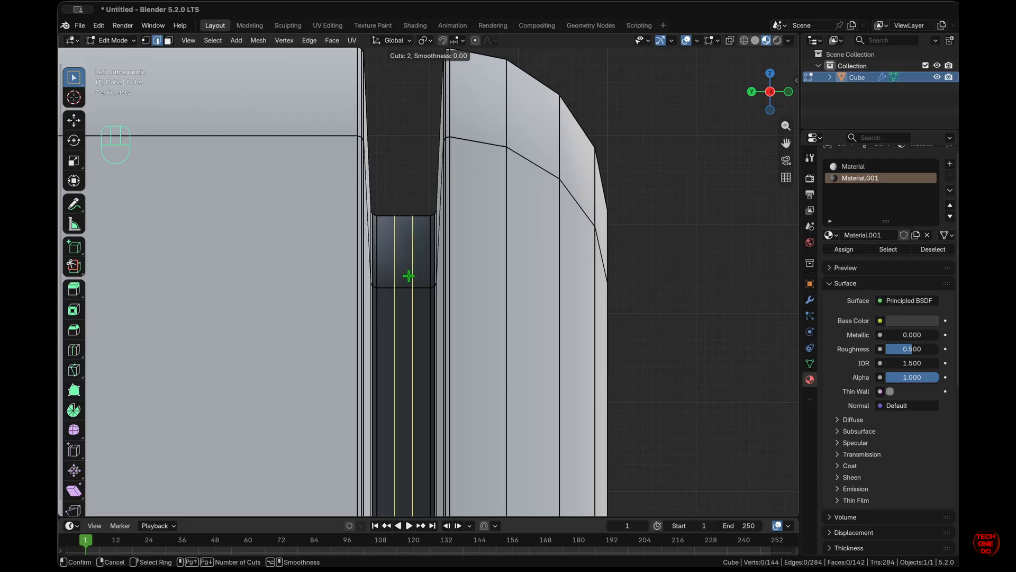
left_click(408, 275)
left_click(408, 276)
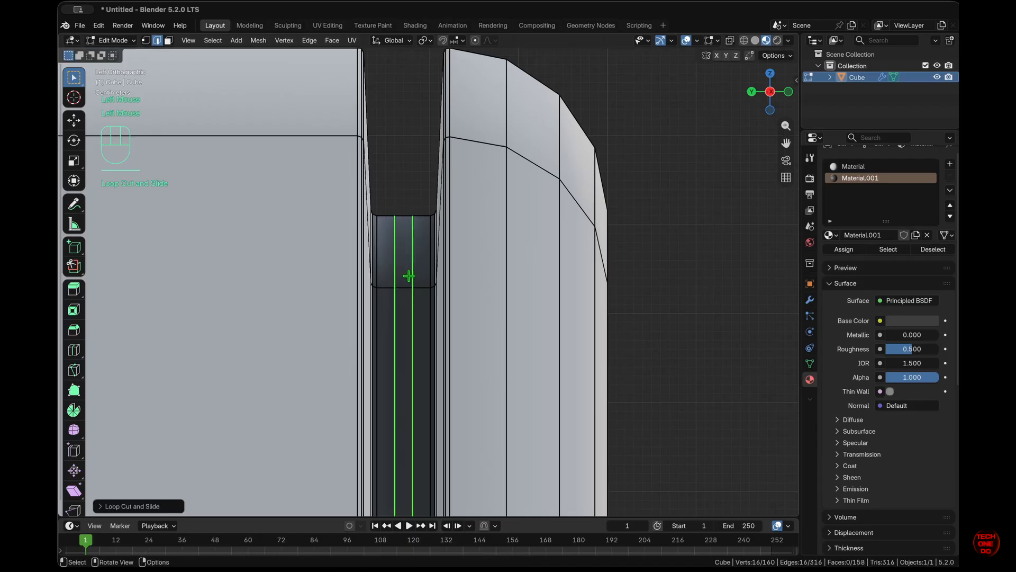
- Add one centered edge loop between the two new loops on the groove floor and clear the selection
key("super+r")
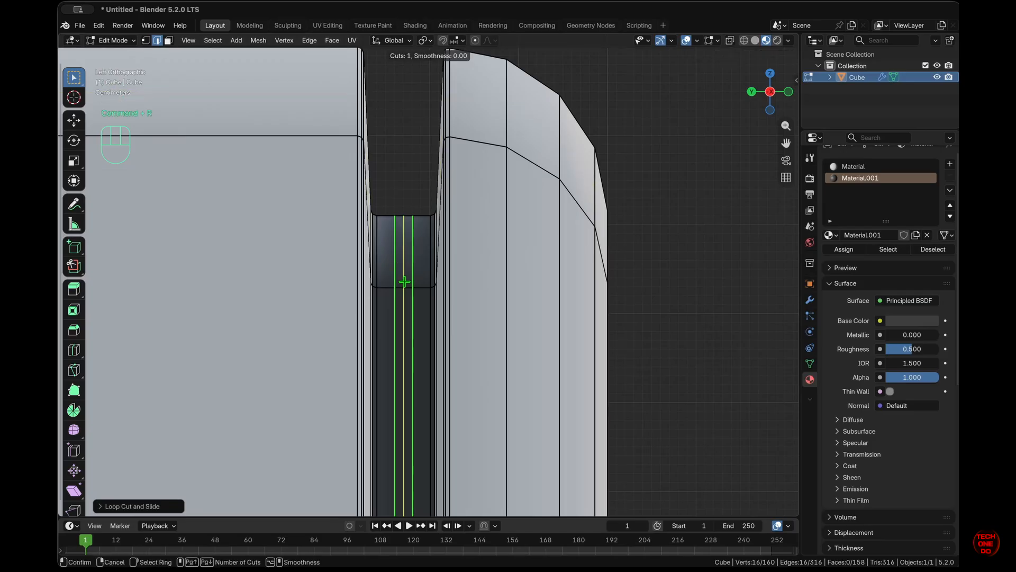
left_click(403, 287)
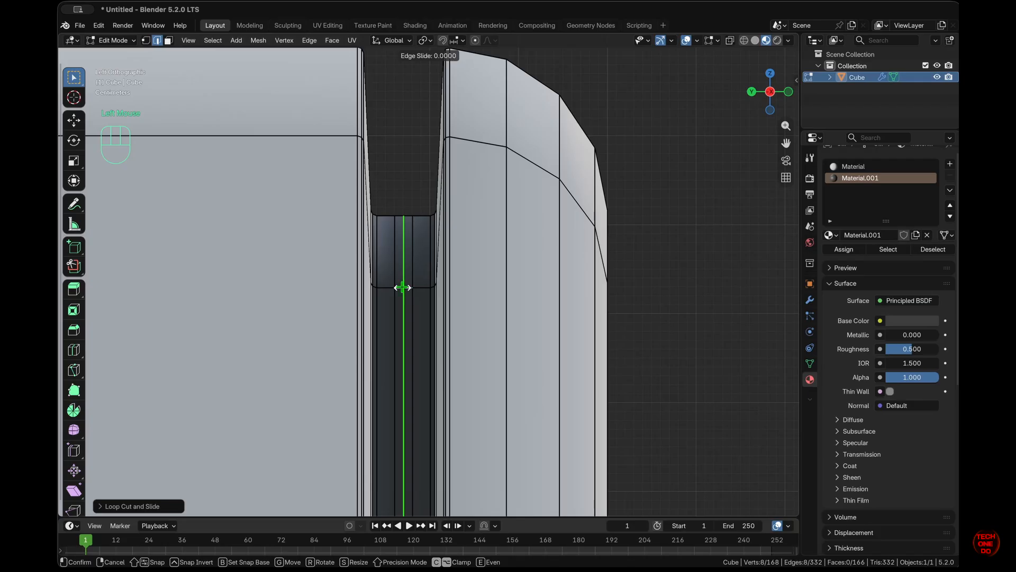
left_click(402, 288)
left_click(671, 392)
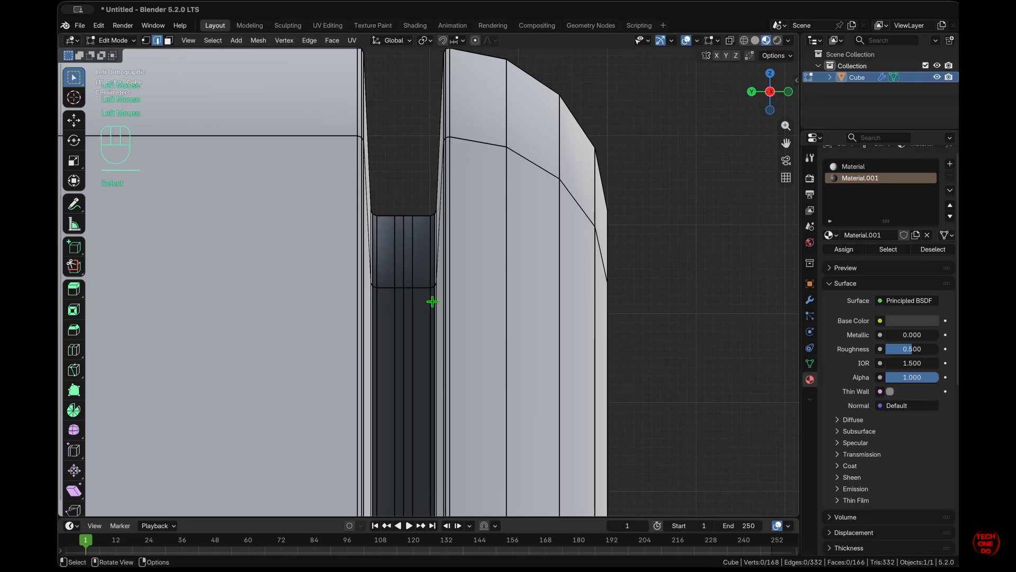
- Select the two outer face loops of the groove floor and scale them uniformly to 1.06 in the front view with X-ray and Solid shading
key("3")
left_click(387, 282, "alt")
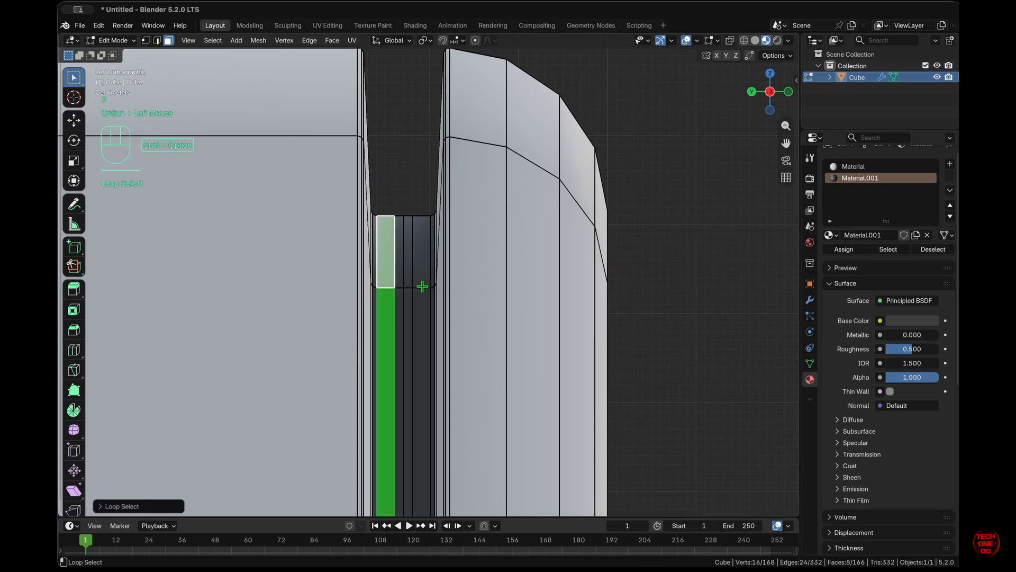
left_click(422, 286, "alt+shift")
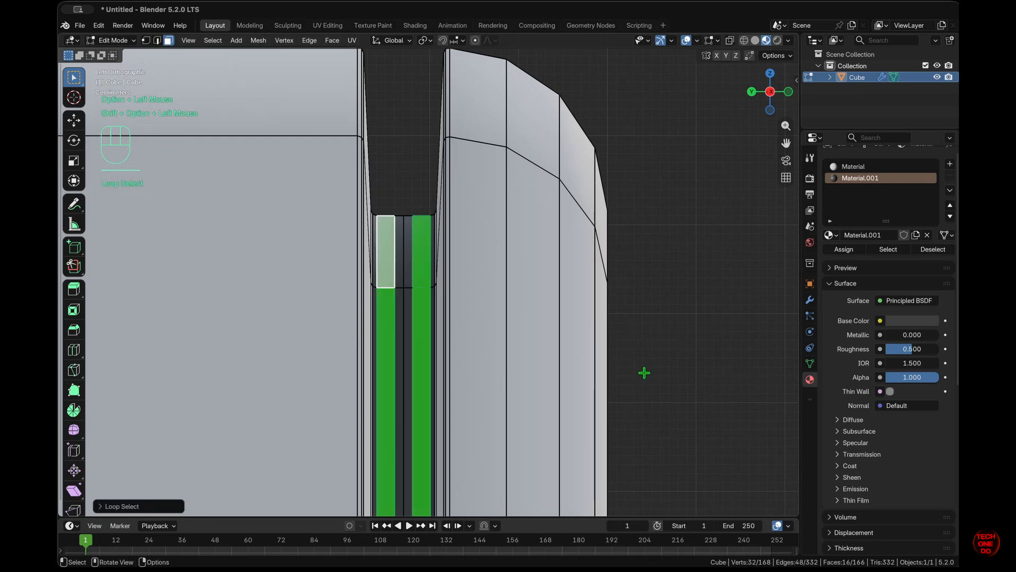
key("KP_1")
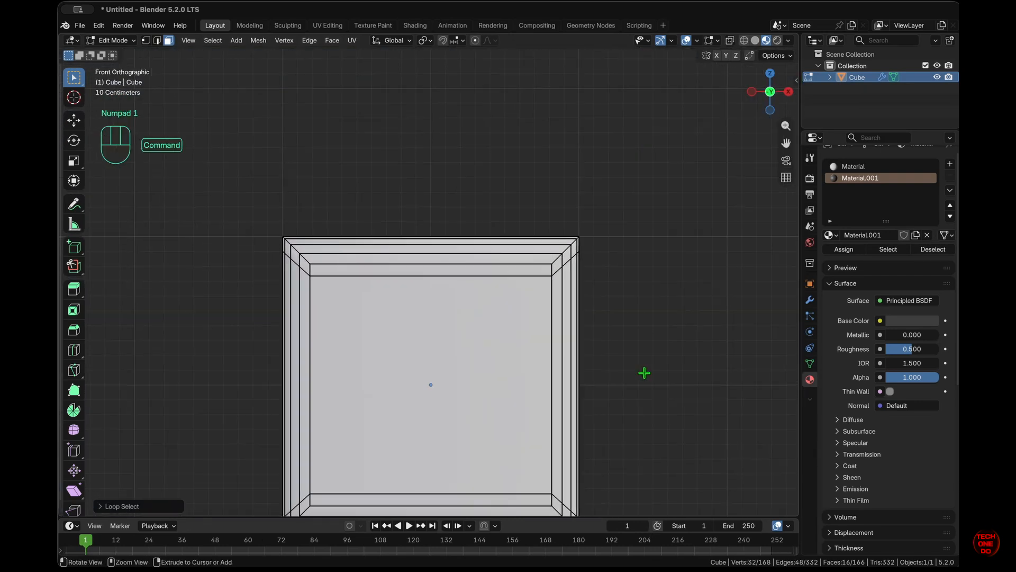
scroll(644, 373, "down", 5)
key("alt+z")
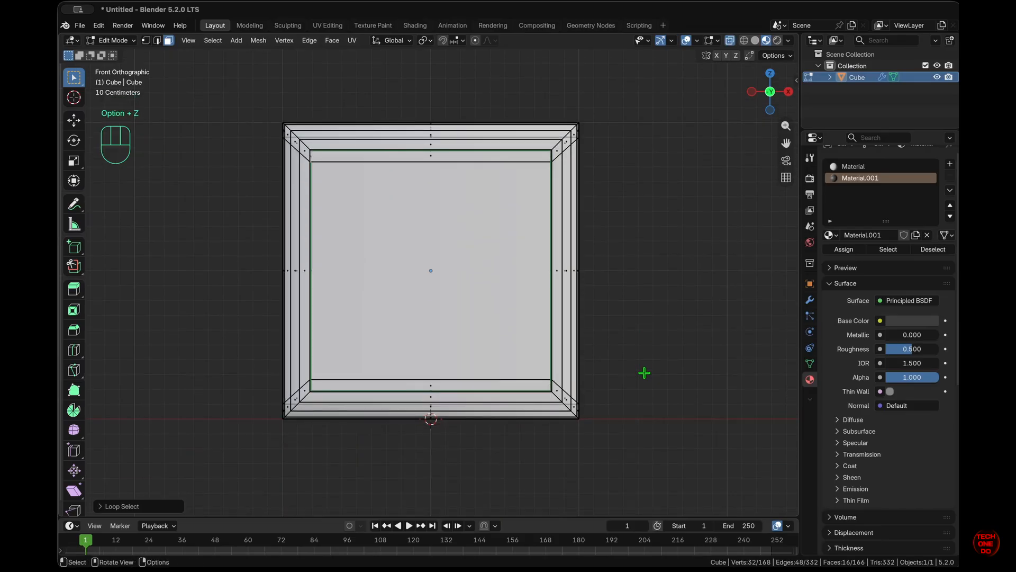
left_click(462, 279)
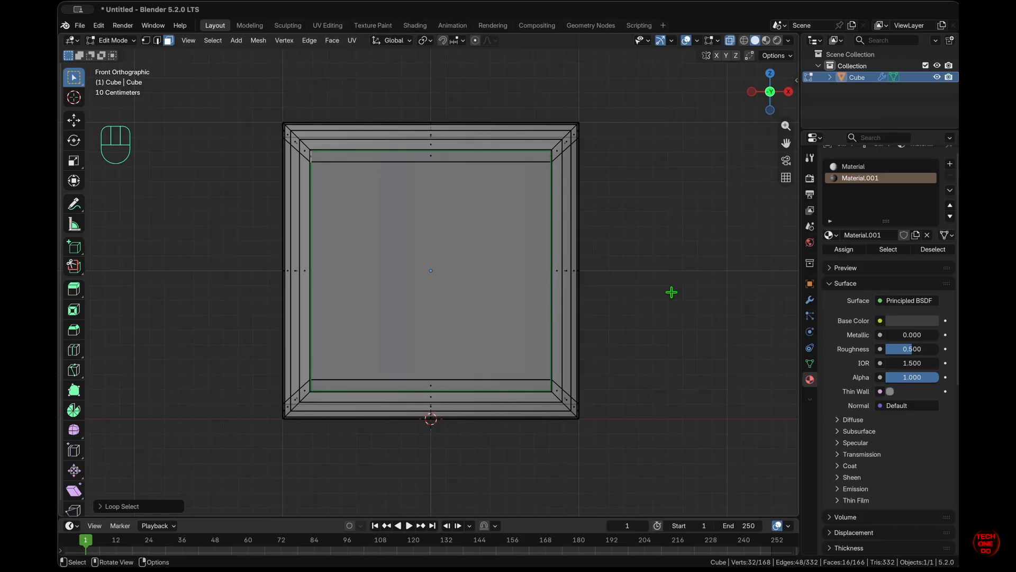
key("s")
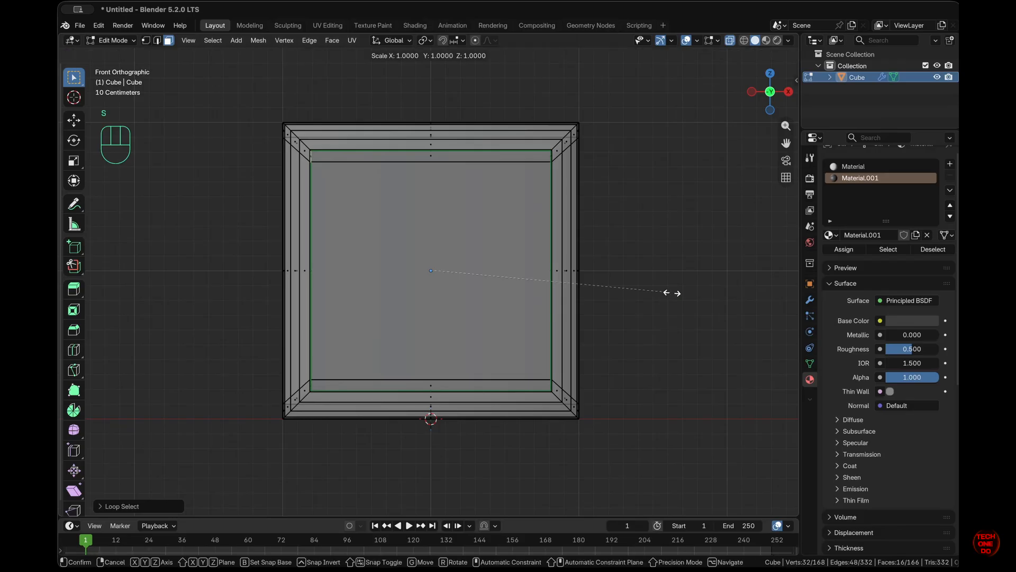
key("shift+ctrl")
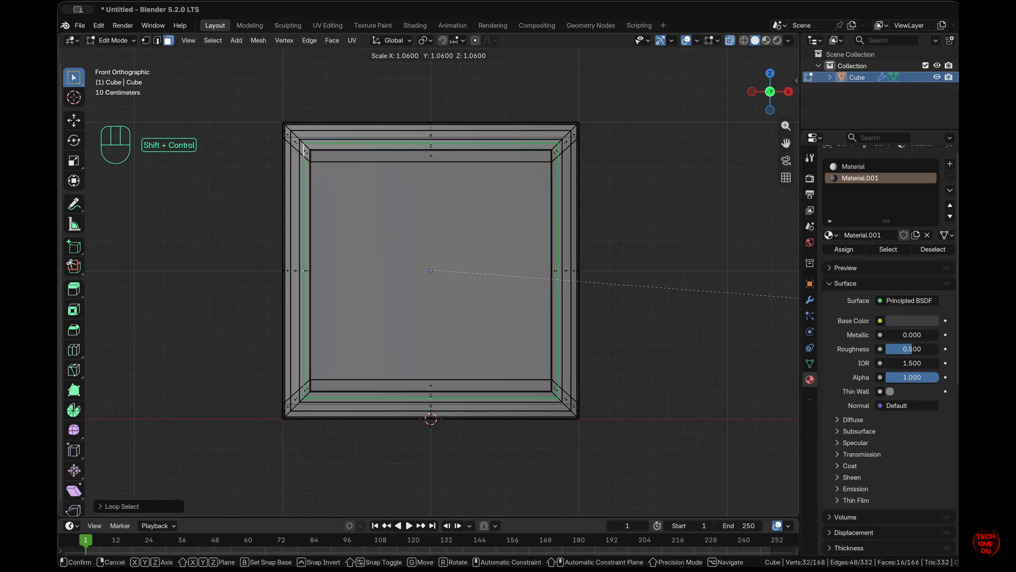
left_click(83, 304, "ctrl+shift")
- Show the deselected cube in Object Mode with X-ray off and Material Preview shading
key("Tab")
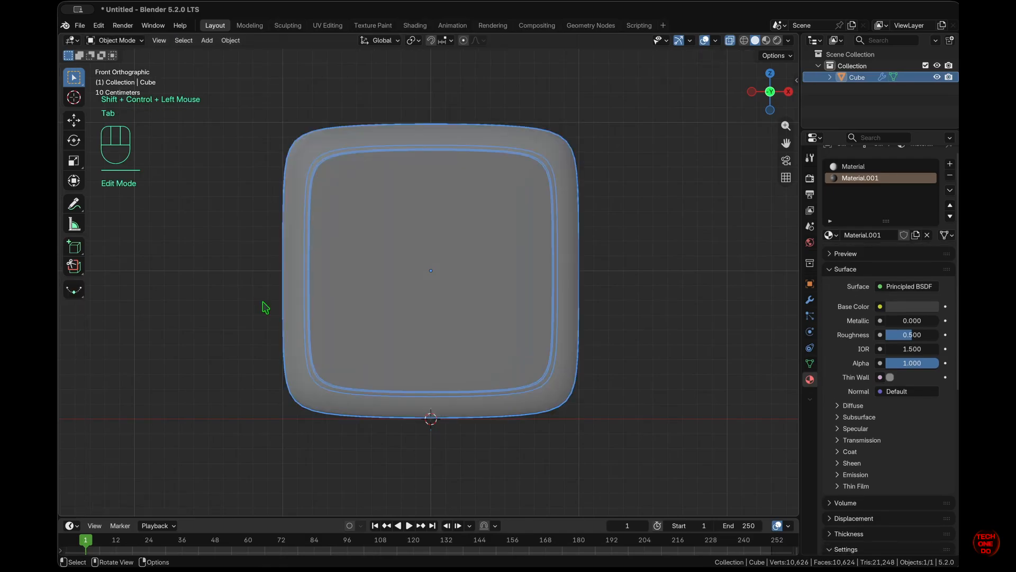
scroll(263, 302, "left", 10)
key("Tab")
key("Tab")
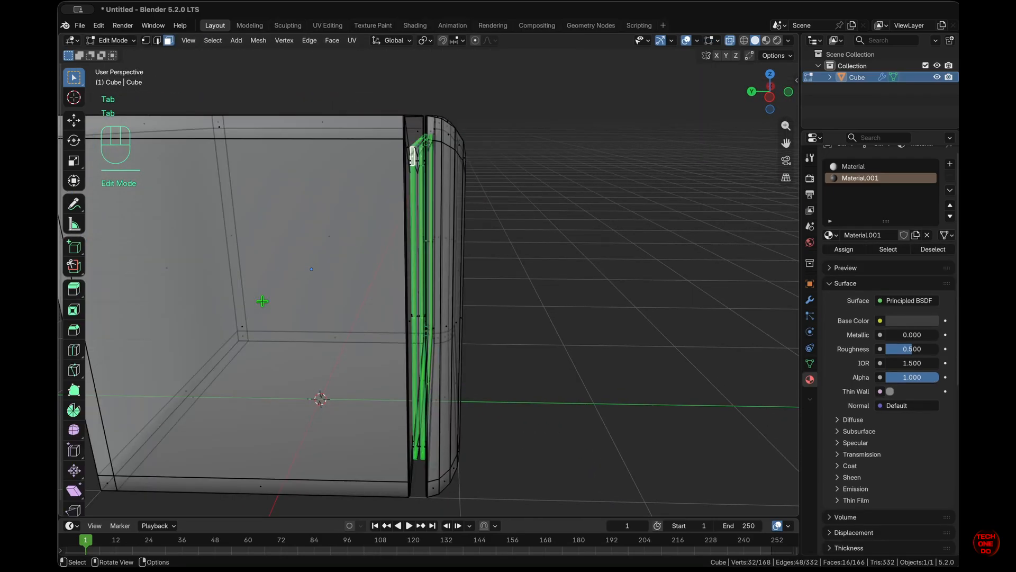
left_click(533, 363)
scroll(504, 359, "up", 8)
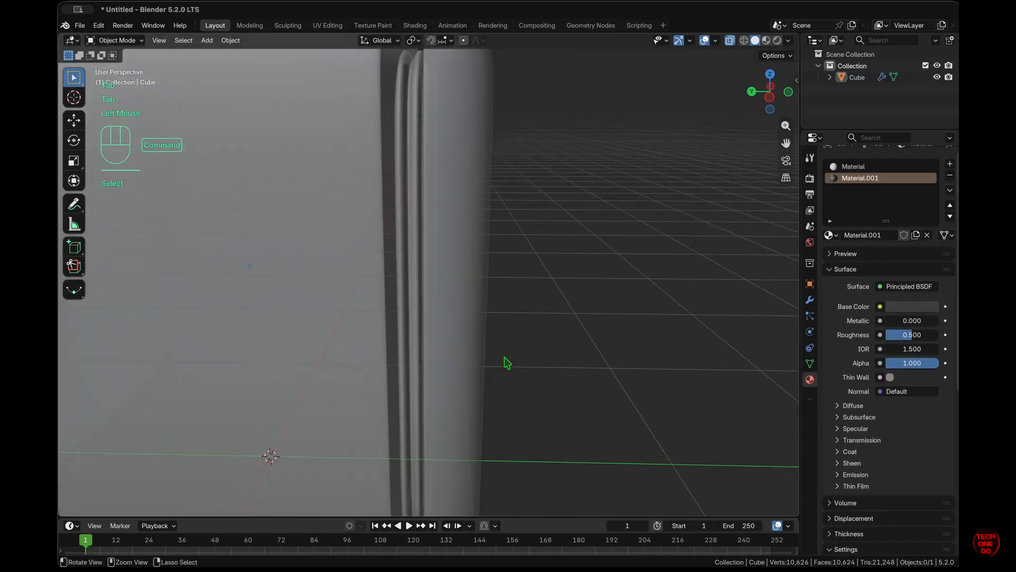
key("alt+z")
scroll(662, 185, "up", 5)
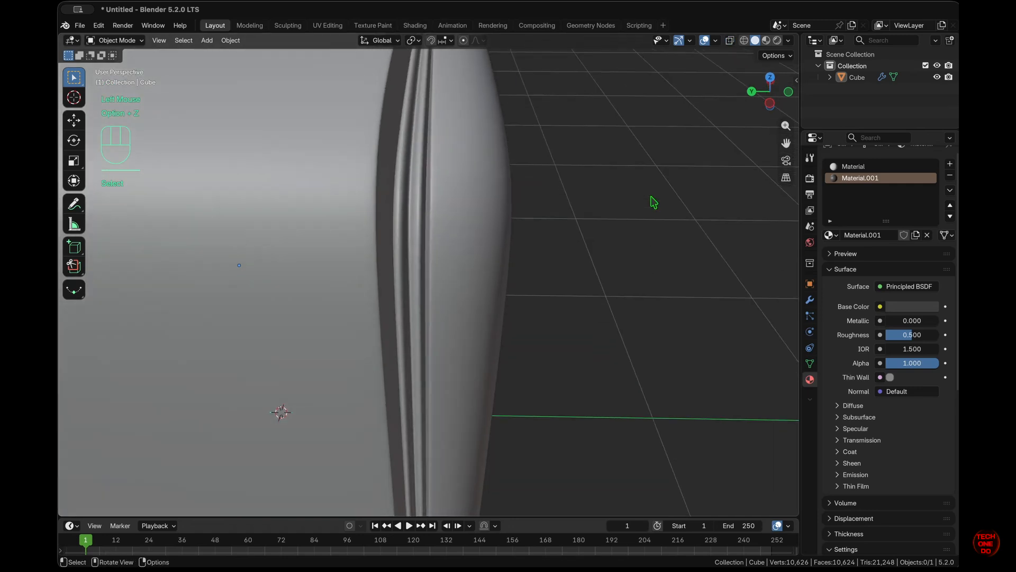
left_click(766, 40)
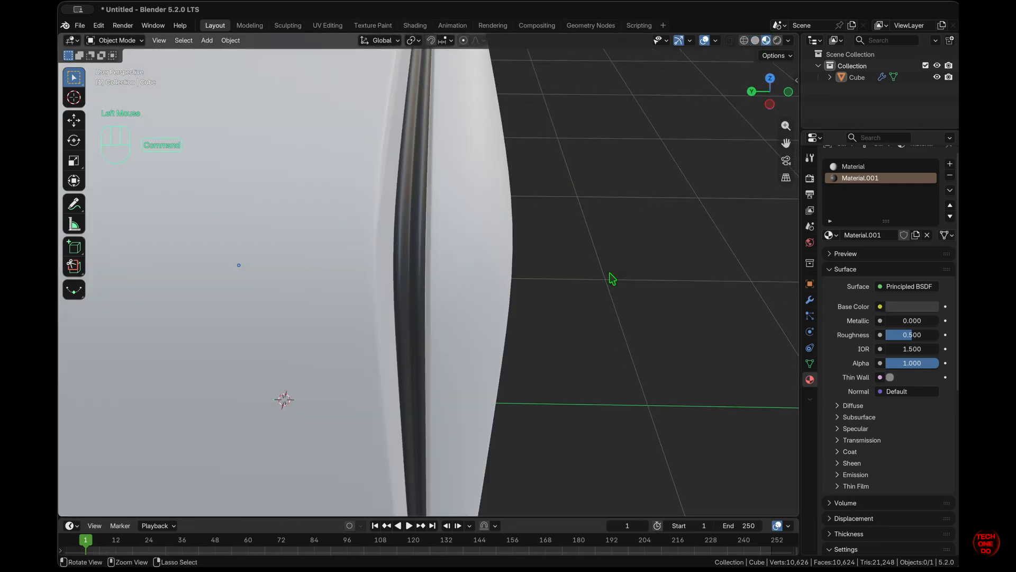
- Examine the ribbed gasket and the rounded box from several sides, and return to Edit Mode
scroll(609, 278, "down", 5)
scroll(612, 278, "down", 5)
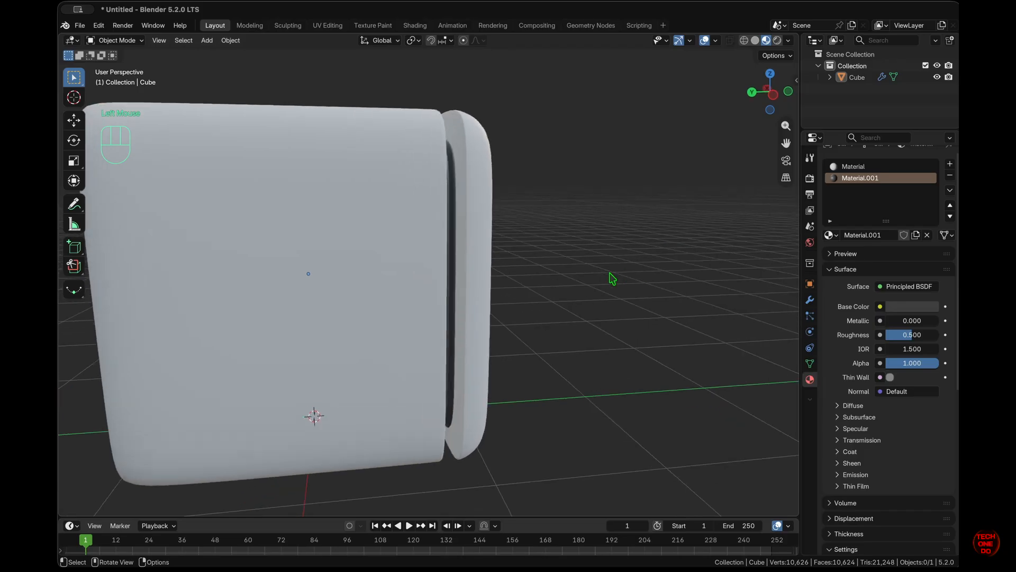
scroll(612, 279, "right", 5)
scroll(612, 278, "left", 6)
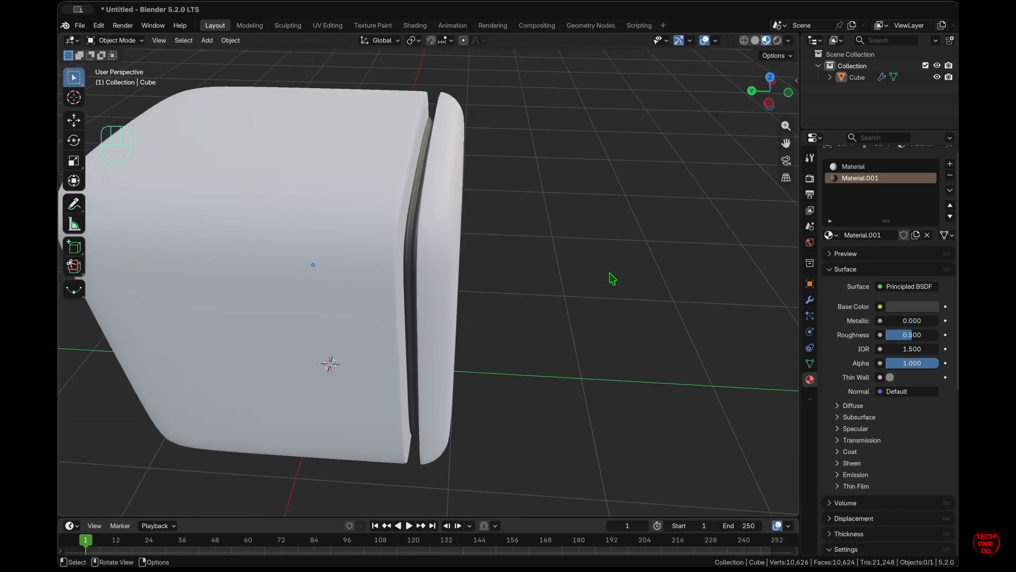
scroll(612, 278, "right", 3)
scroll(612, 278, "left", 5)
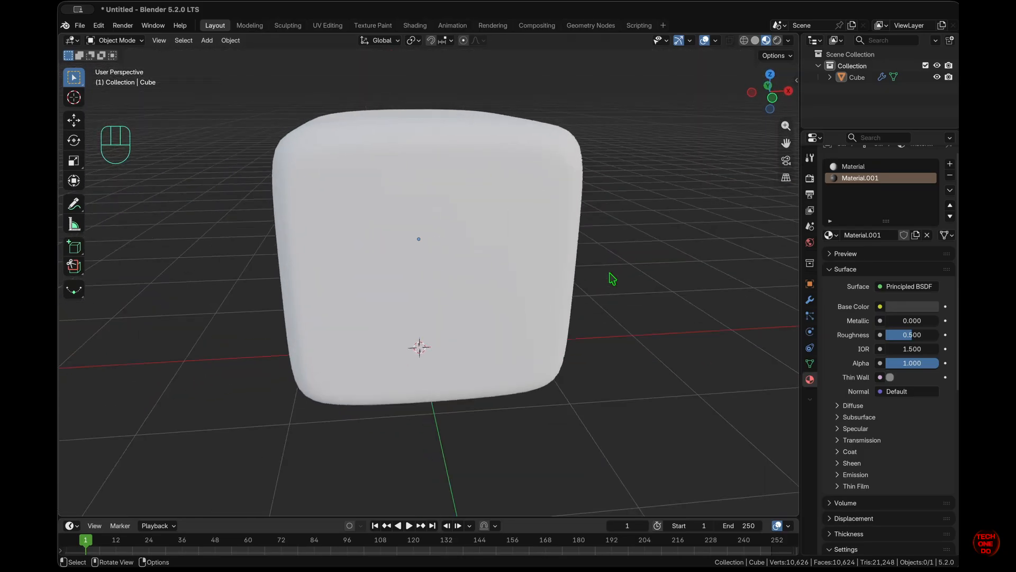
scroll(612, 278, "right", 5)
key("Tab")
scroll(609, 272, "right", 5)
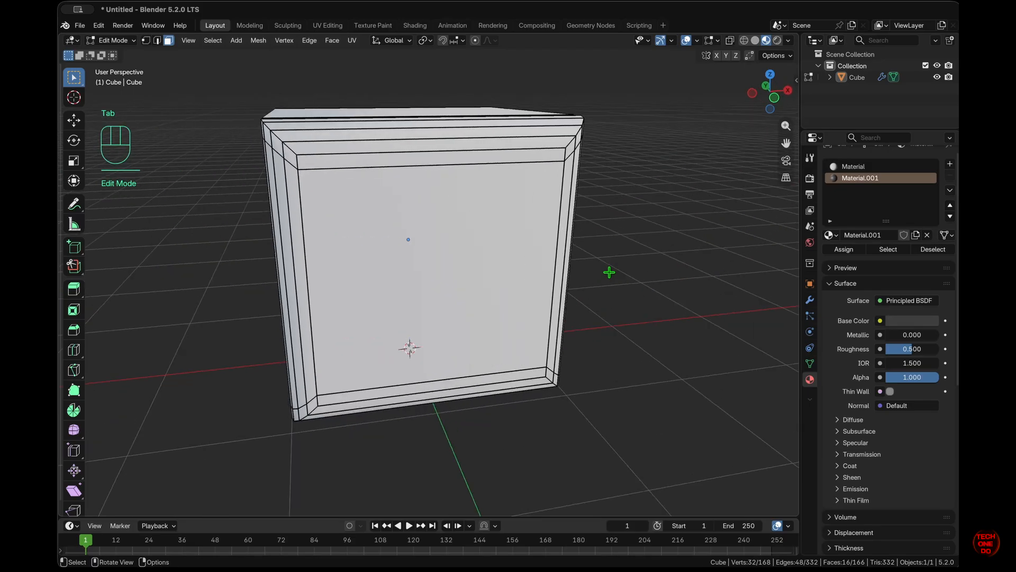
- Clear the face selection and examine the box's mesh and groove topology from the front, top and sides
scroll(609, 272, "up", 5)
scroll(609, 272, "down", 5)
scroll(609, 272, "left", 4)
scroll(609, 272, "left", 5)
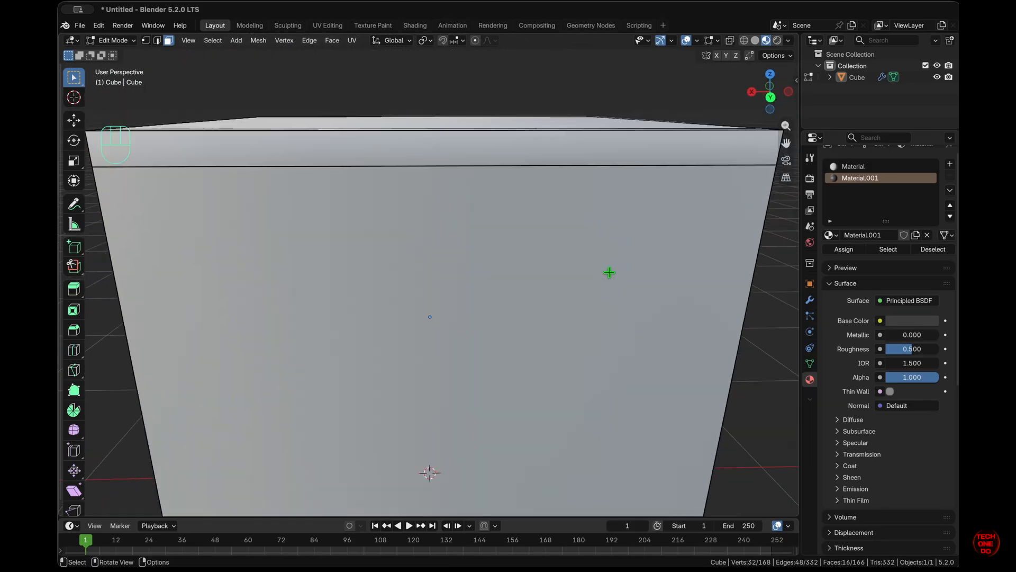
scroll(609, 272, "up", 4)
scroll(609, 272, "down", 3)
scroll(609, 272, "right", 8)
scroll(609, 272, "left", 6)
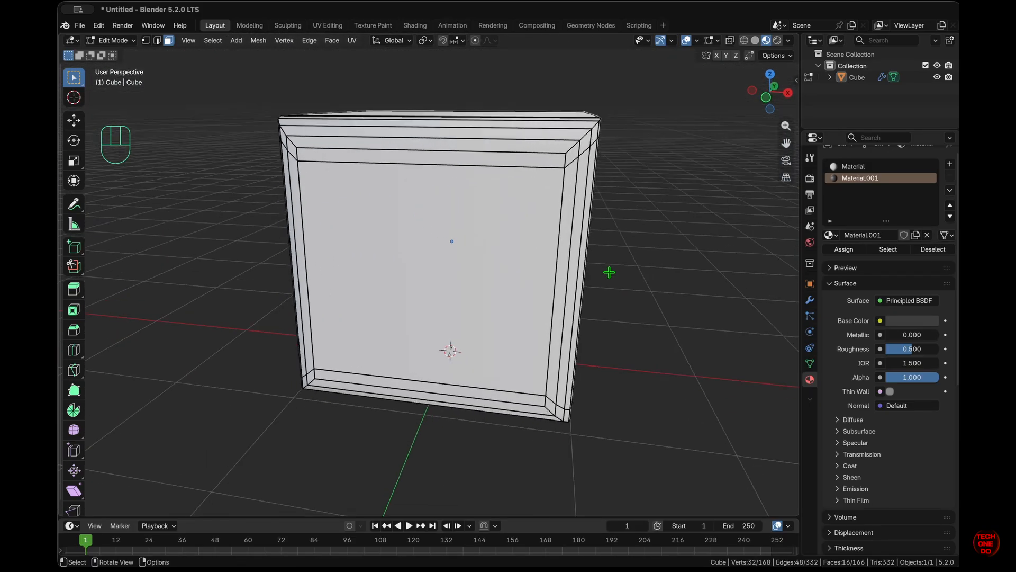
scroll(609, 272, "down", 4, "super")
scroll(609, 272, "right", 5)
scroll(609, 272, "up", 4)
scroll(610, 272, "up", 6)
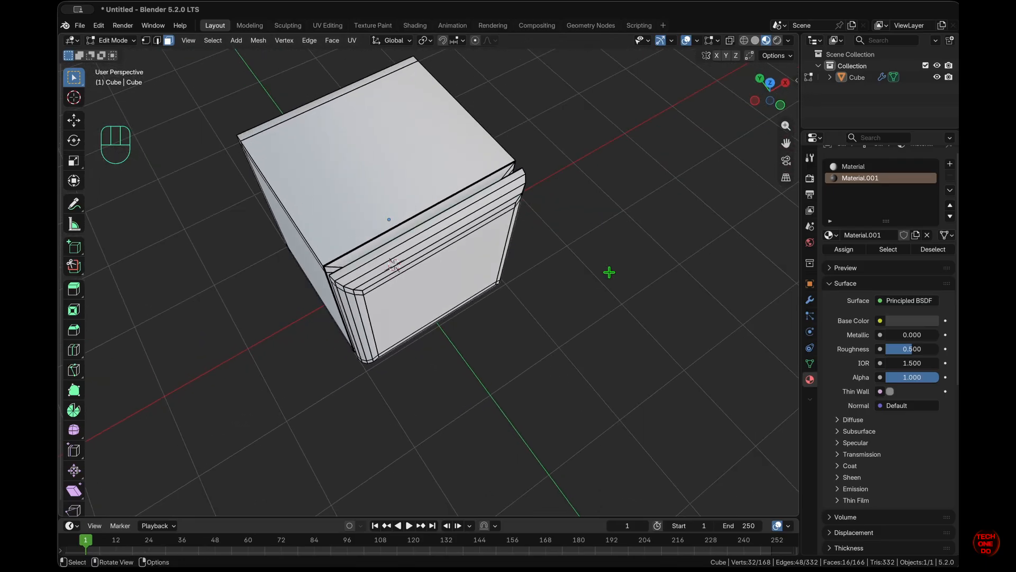
scroll(609, 272, "left", 5)
scroll(609, 272, "down", 8)
scroll(609, 272, "right", 6)
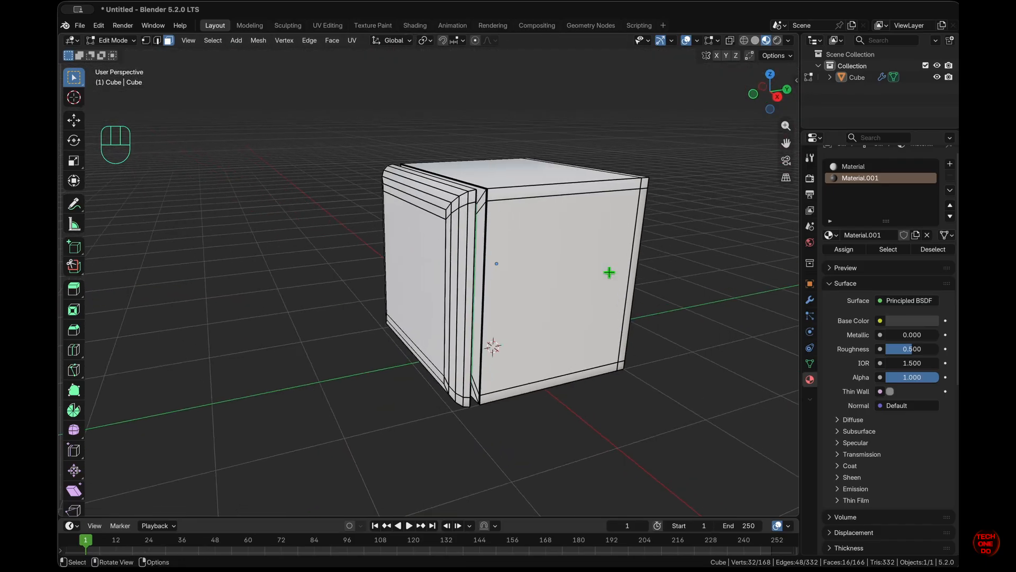
scroll(609, 272, "left", 8)
left_click(609, 272)
scroll(609, 272, "up", 4)
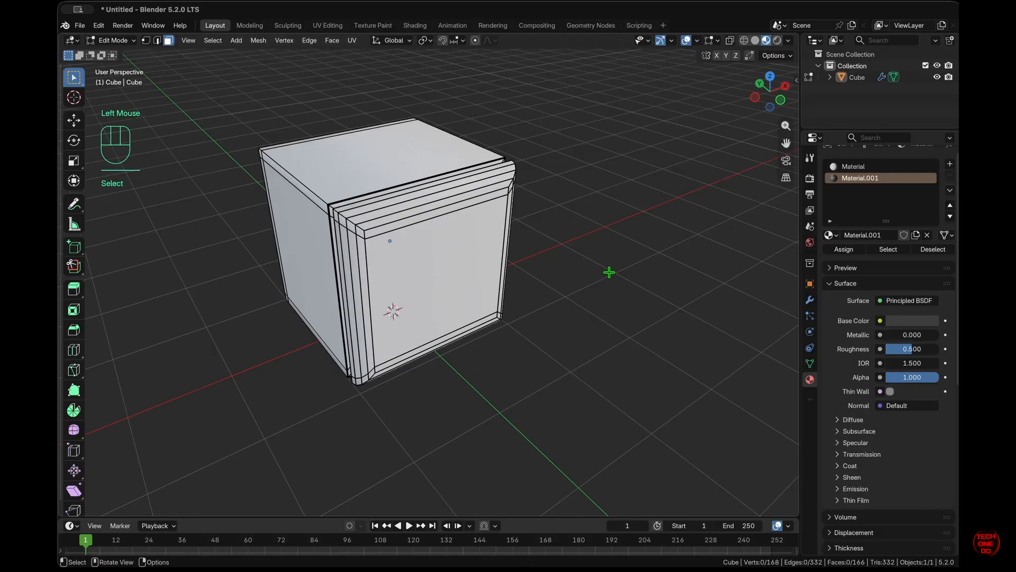
scroll(609, 272, "right", 6)
scroll(609, 272, "up", 3)
scroll(609, 273, "down", 5)
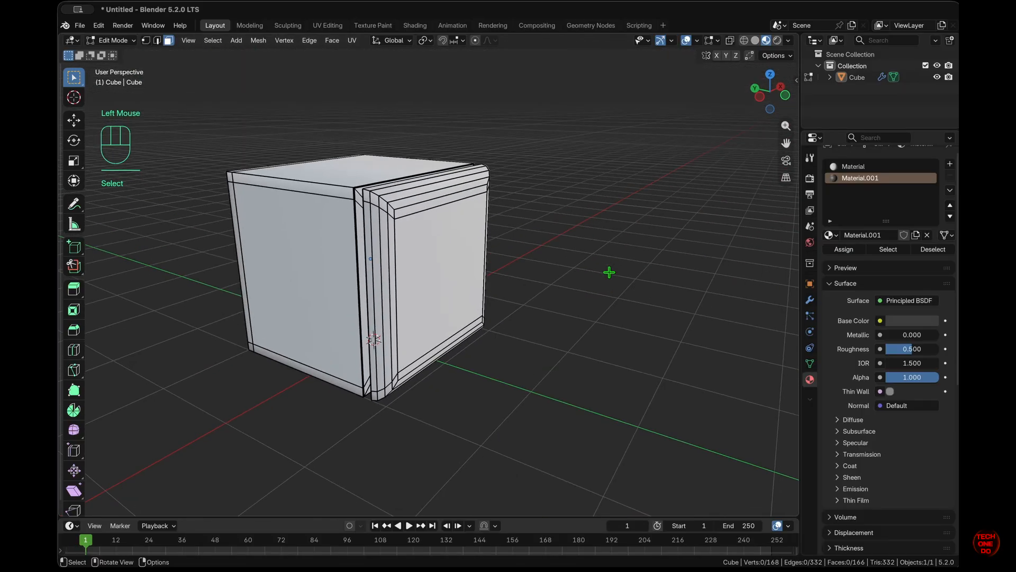
scroll(609, 272, "up", 4)
scroll(609, 272, "right", 7)
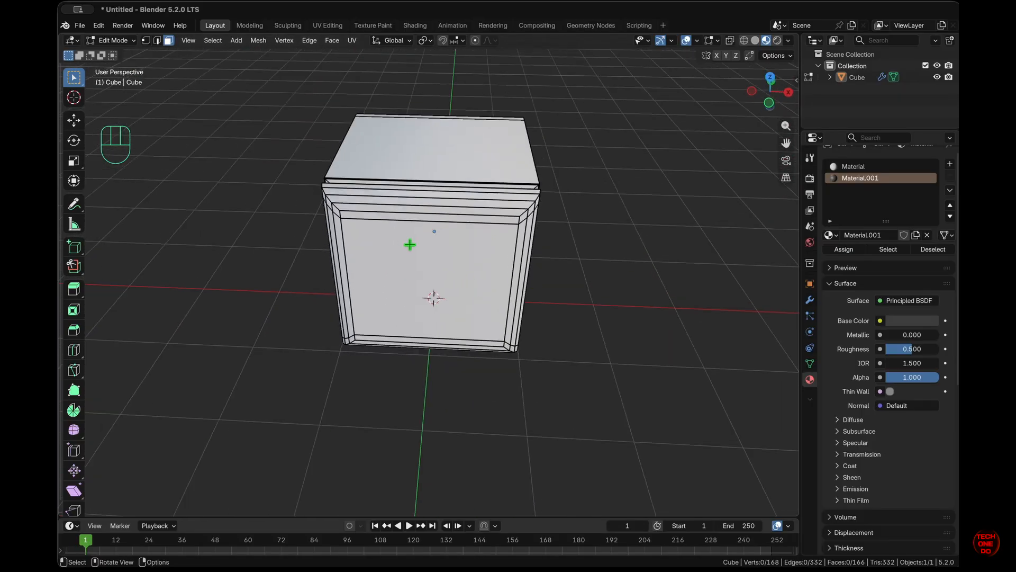
- Add two vertical edge loops around the box, scale them apart by 2.7 along global X, and clear the selection
key("super+r")
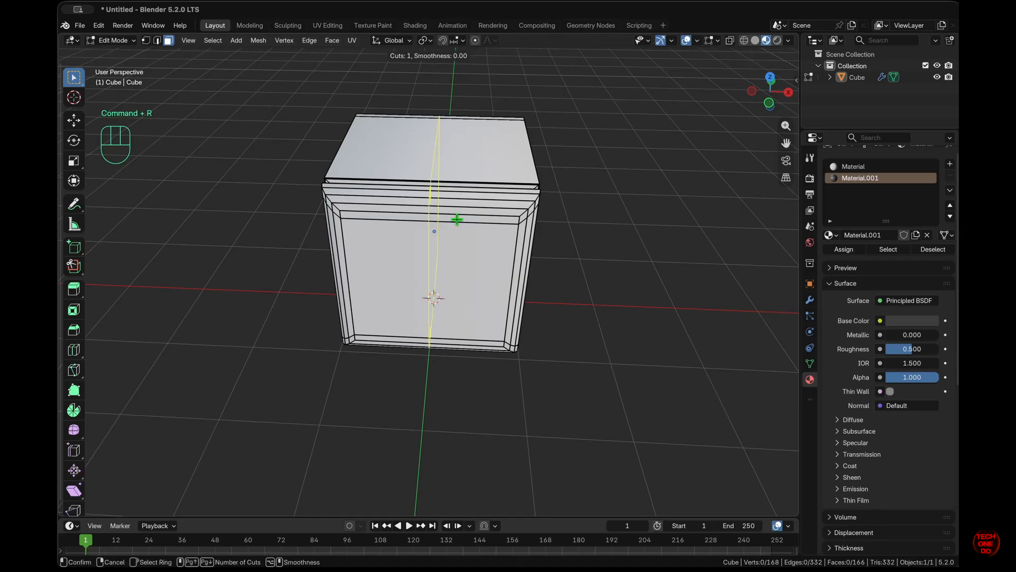
left_click(457, 219)
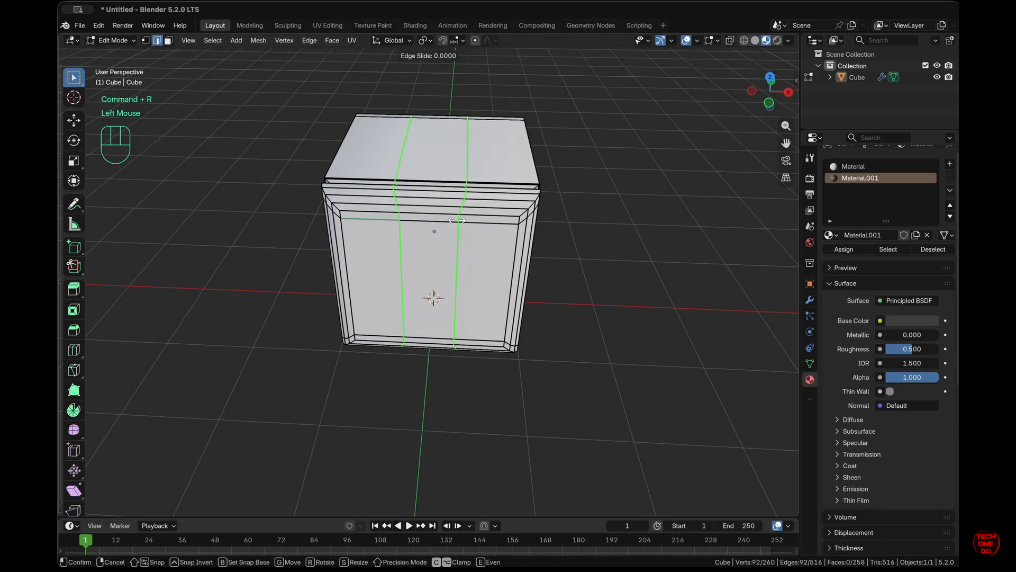
key("s")
type("x")
type("2.")
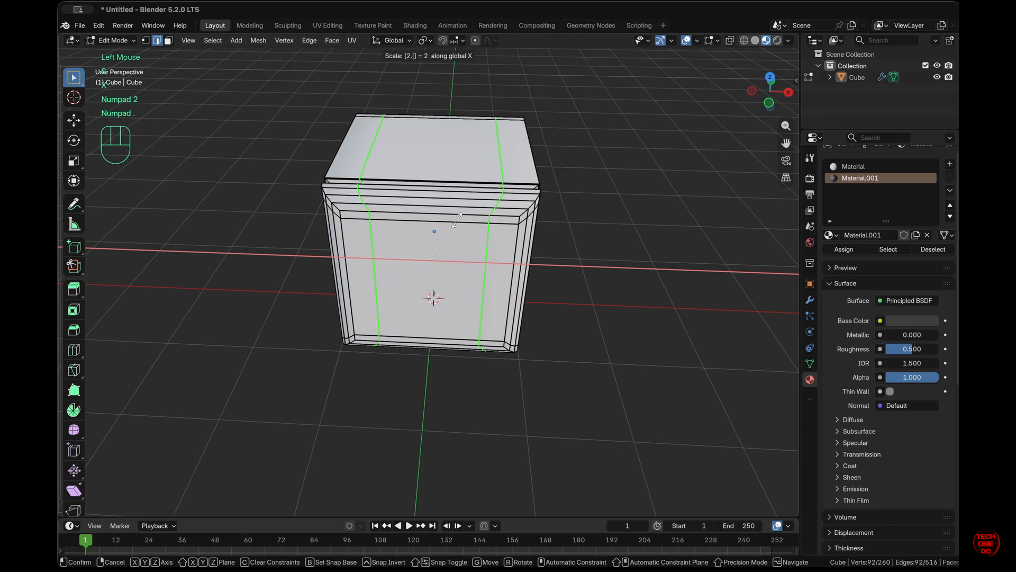
type("7")
key("KP_Enter")
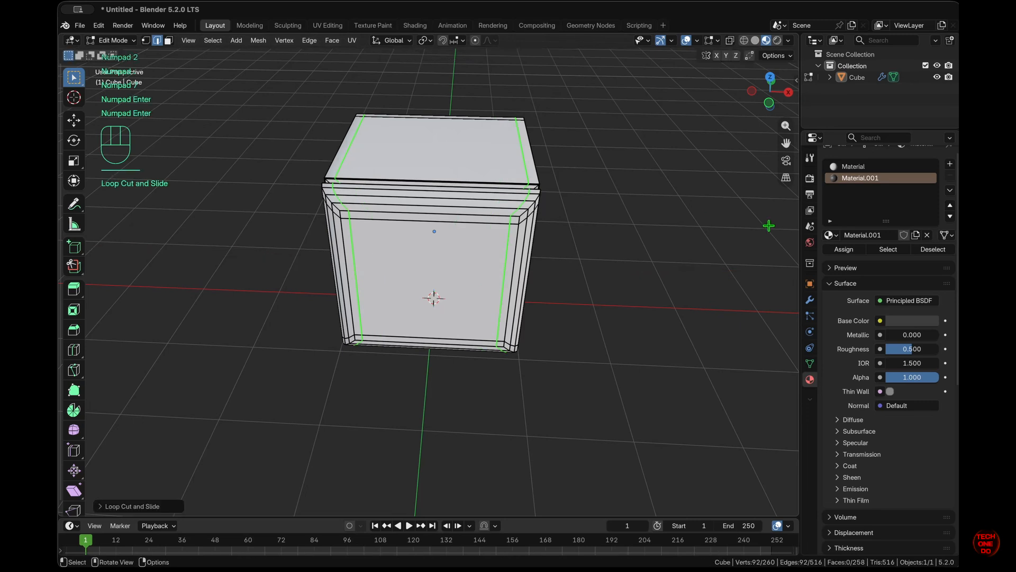
left_click(657, 267)
- Examine the added edge loops at the box's corners, front and groove from several sides
scroll(657, 267, "right", 6)
scroll(657, 267, "up", 5)
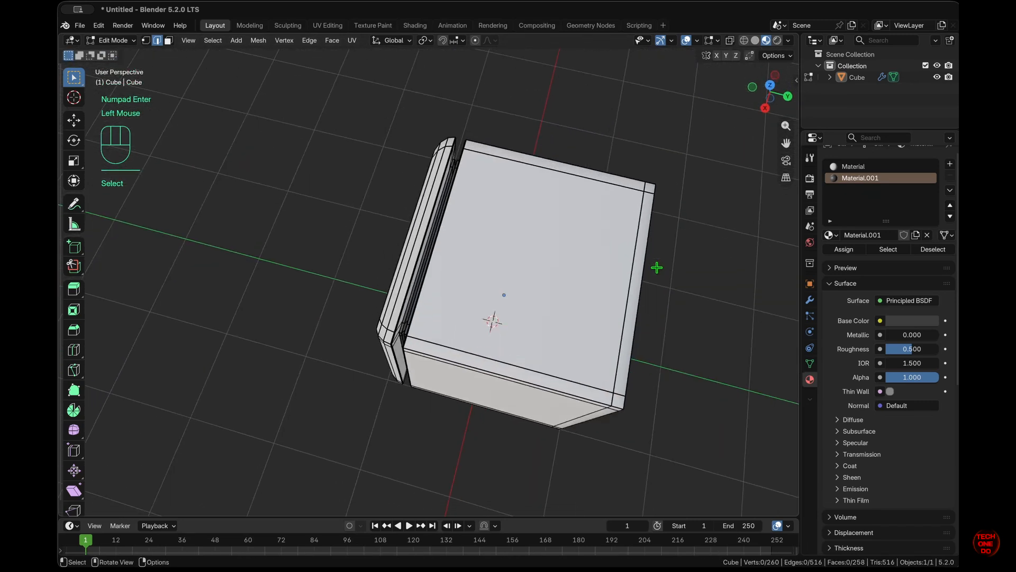
scroll(656, 267, "right", 10)
scroll(657, 267, "down", 6)
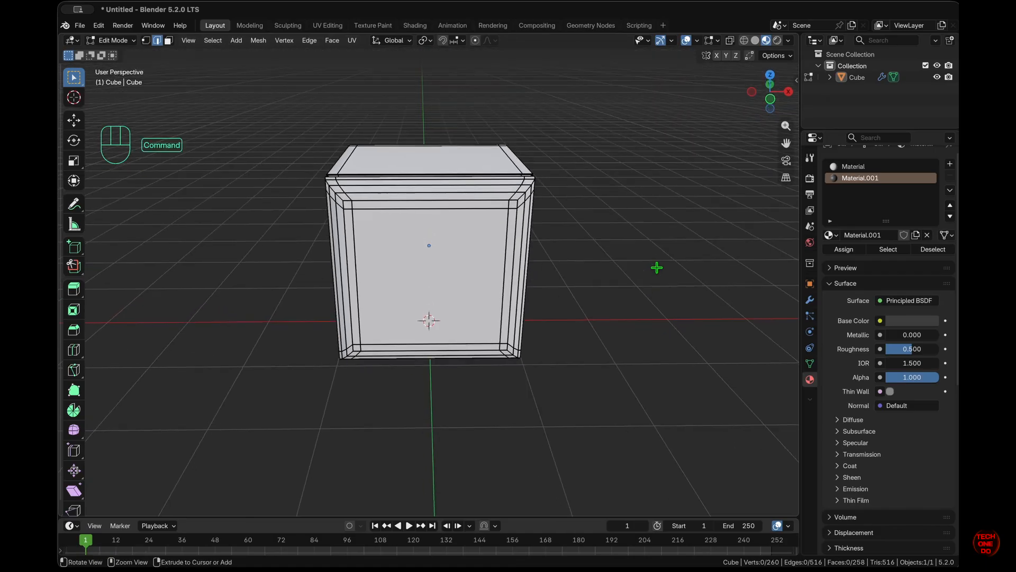
scroll(657, 268, "up", 5, "super")
scroll(657, 267, "up", 3, "shift")
scroll(656, 267, "left", 7)
scroll(656, 267, "up", 5)
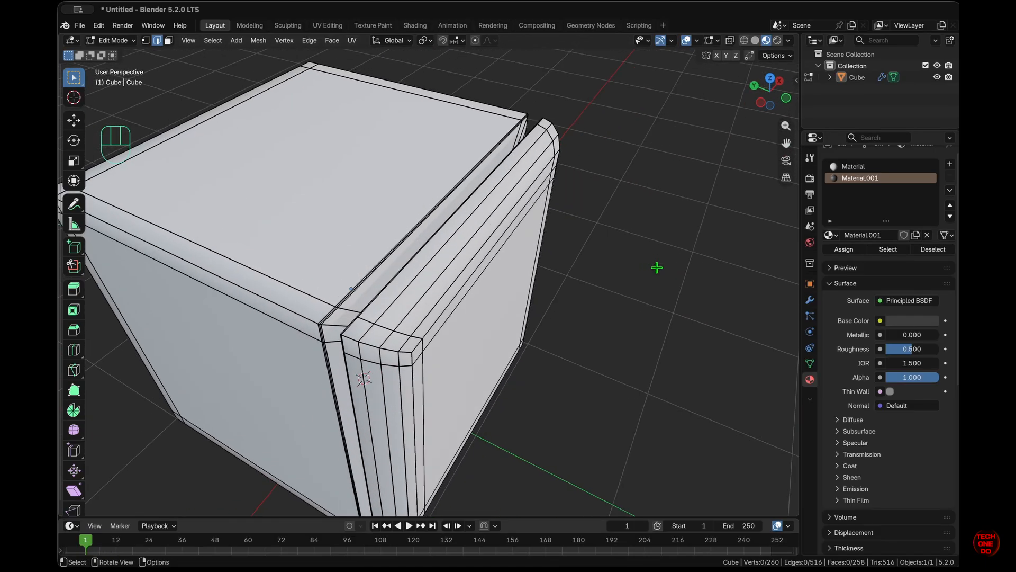
scroll(657, 267, "down", 6)
scroll(656, 267, "left", 3)
scroll(656, 267, "down", 6, "super")
scroll(657, 267, "right", 8)
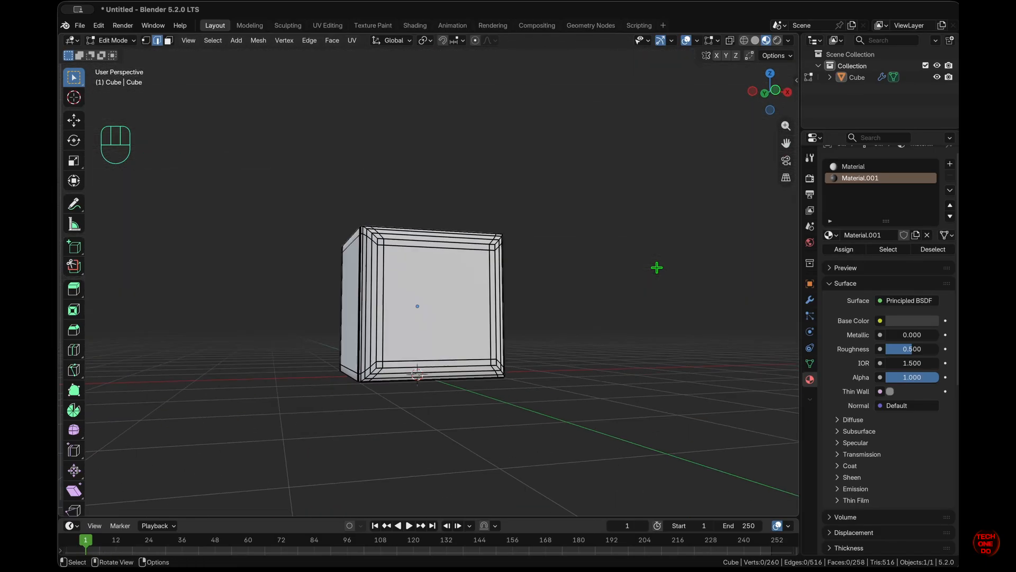
scroll(657, 267, "up", 8)
scroll(656, 268, "right", 6)
scroll(657, 267, "down", 3)
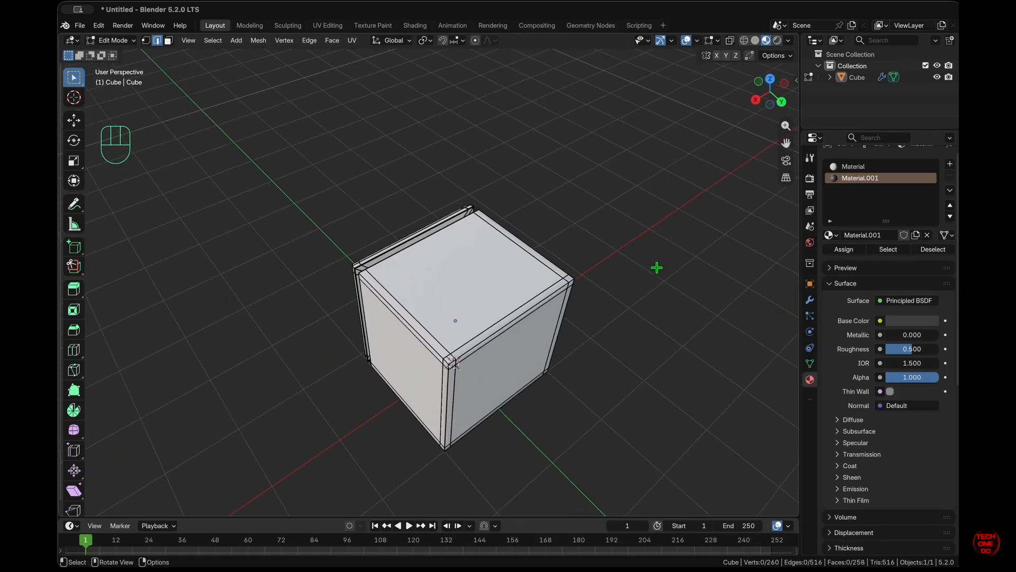
scroll(657, 268, "left", 8)
scroll(656, 267, "up", 6, "super")
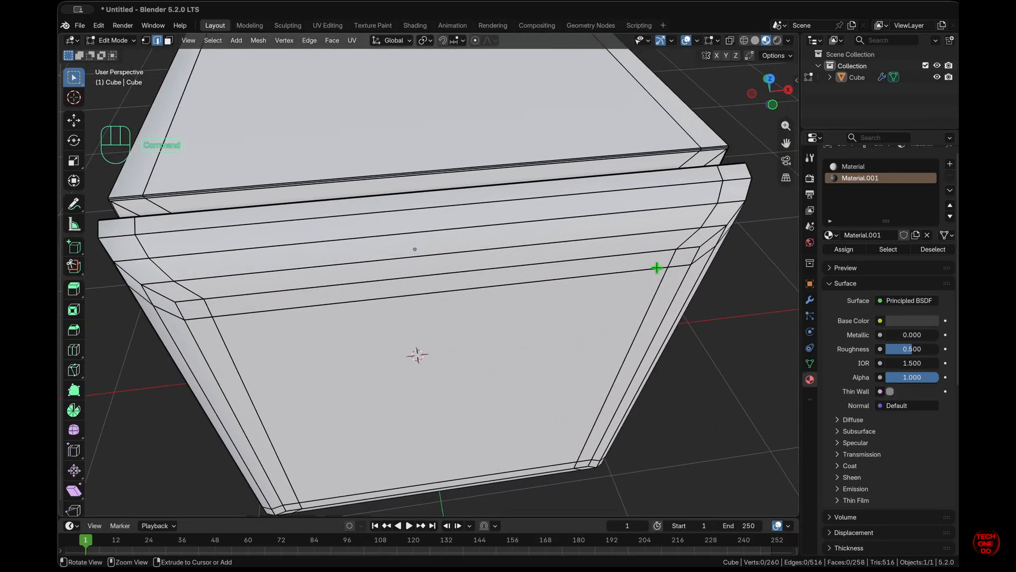
scroll(657, 268, "down", 5, "super")
scroll(656, 267, "left", 6)
scroll(657, 268, "down", 4)
scroll(656, 267, "right", 2)
- Return to Object Mode and check the smoothed box's corners and groove
key("Tab")
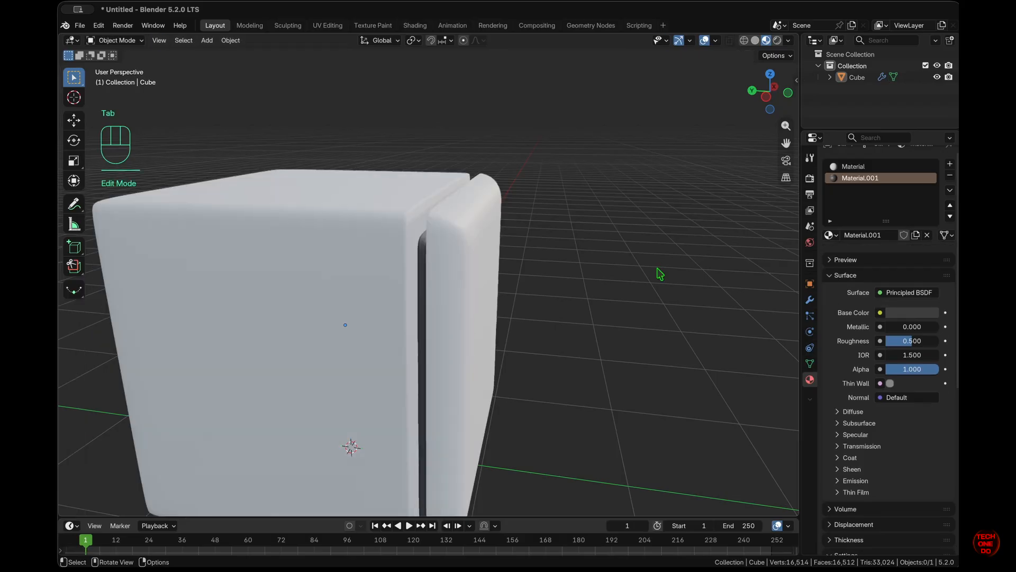
scroll(415, 277, "right", 4)
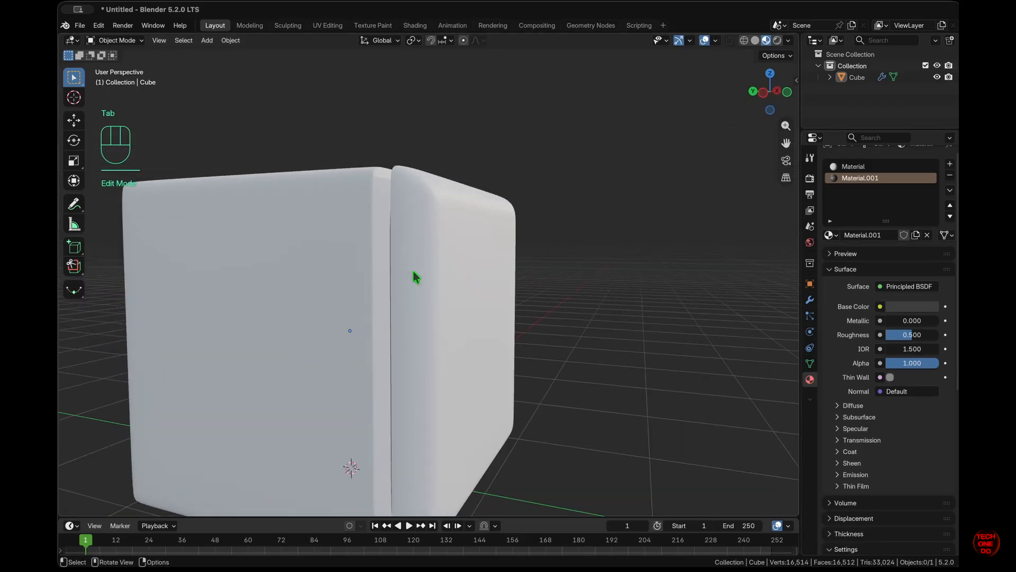
scroll(415, 277, "left", 4)
scroll(415, 277, "up", 4)
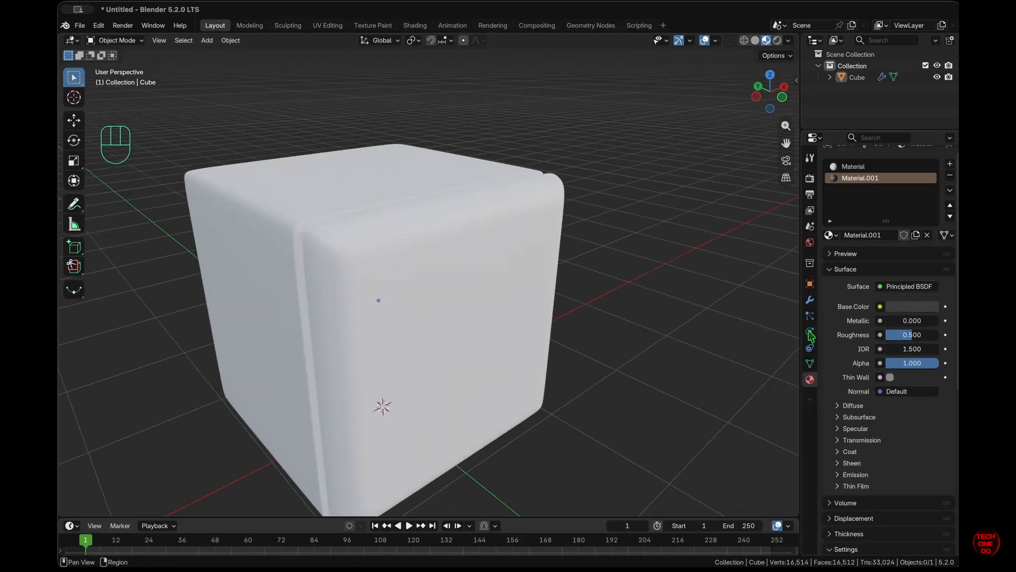
- Set the base color of the box's first material, Material, to cyan #04CAE7FF
left_click(810, 380)
left_click(868, 166)
left_click(922, 306)
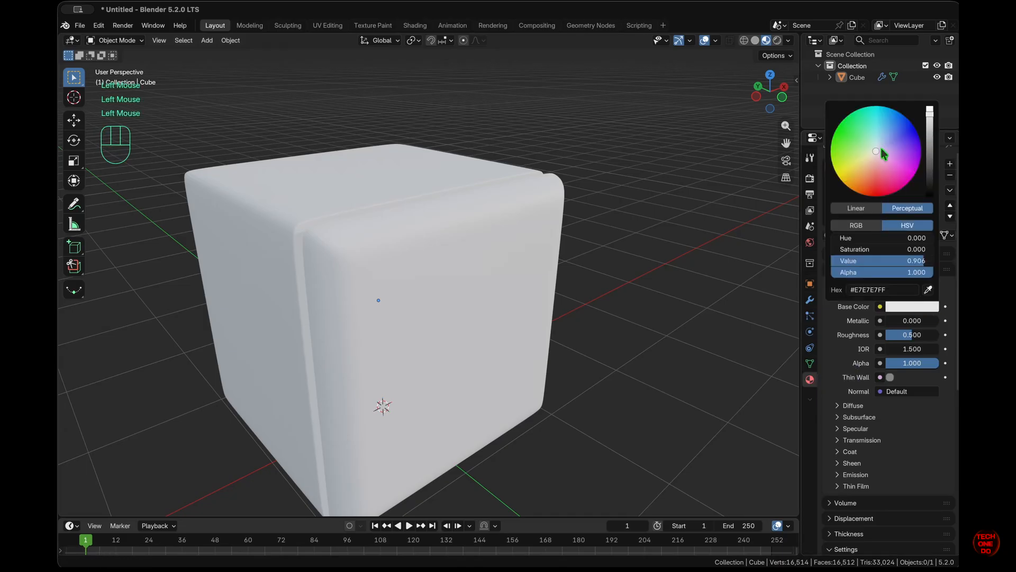
mouse_move(883, 154)
left_mouse_down()
mouse_move(889, 142)
mouse_move(865, 130)
mouse_move(861, 139)
mouse_move(899, 131)
mouse_move(893, 109)
mouse_move(871, 117)
mouse_move(885, 106)
mouse_move(864, 112)
mouse_move(872, 105)
left_mouse_up()
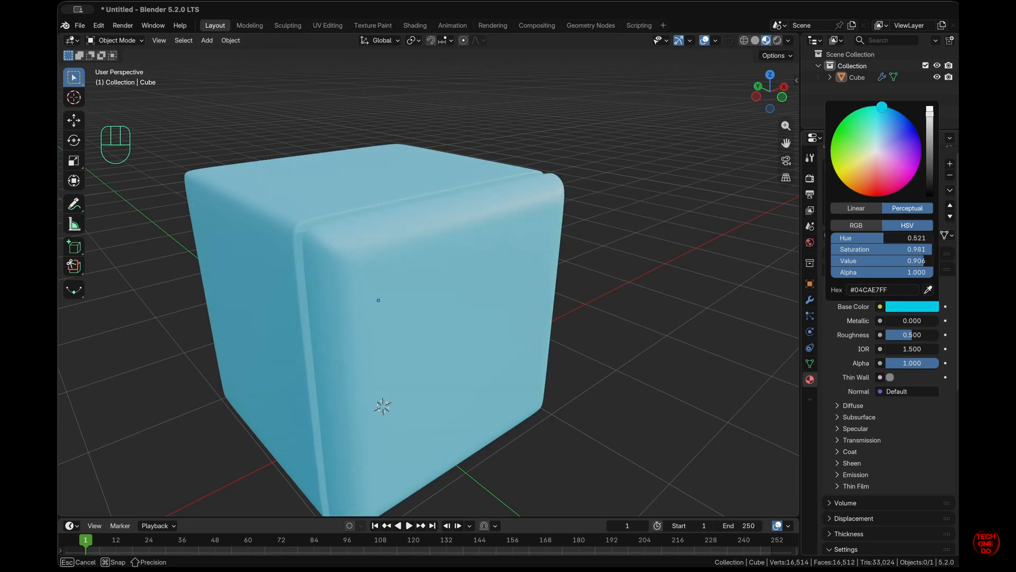
- Set the material's roughness to 0.539 and its metallic value to 0.806
mouse_move(912, 320)
left_mouse_down()
mouse_move(924, 320)
mouse_move(905, 320)
mouse_move(897, 335)
mouse_move(913, 335)
left_mouse_up()
mouse_move(403, 445)
middle_mouse_down()
mouse_move(399, 340)
mouse_move(407, 428)
middle_mouse_up()
left_click_drag(901, 320, 928, 320)
middle_click_drag(339, 317, 484, 386)
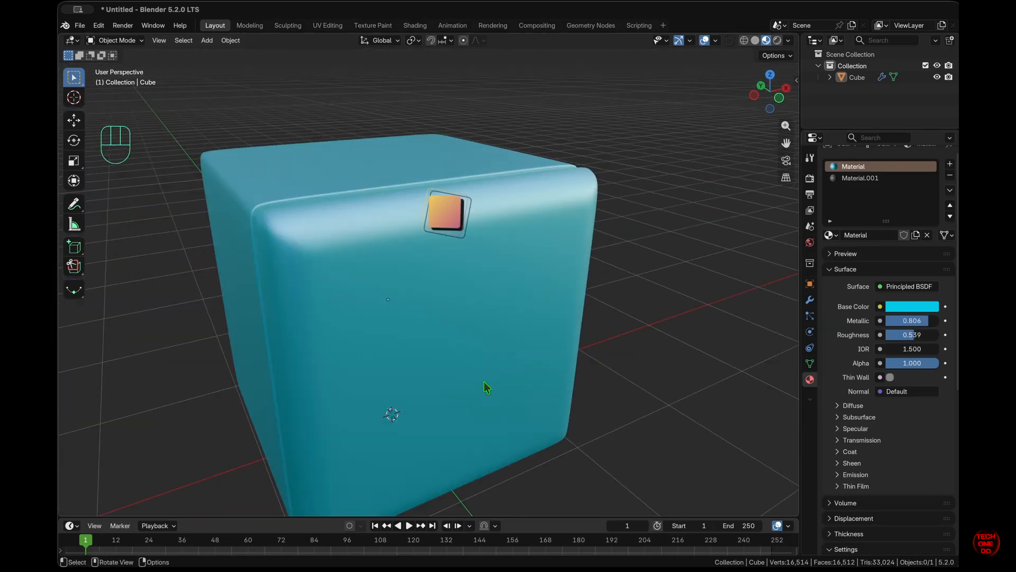
- Place the 3D cursor on the upper-left area of the box's front face in the front view
key("KP_1")
key("shift")
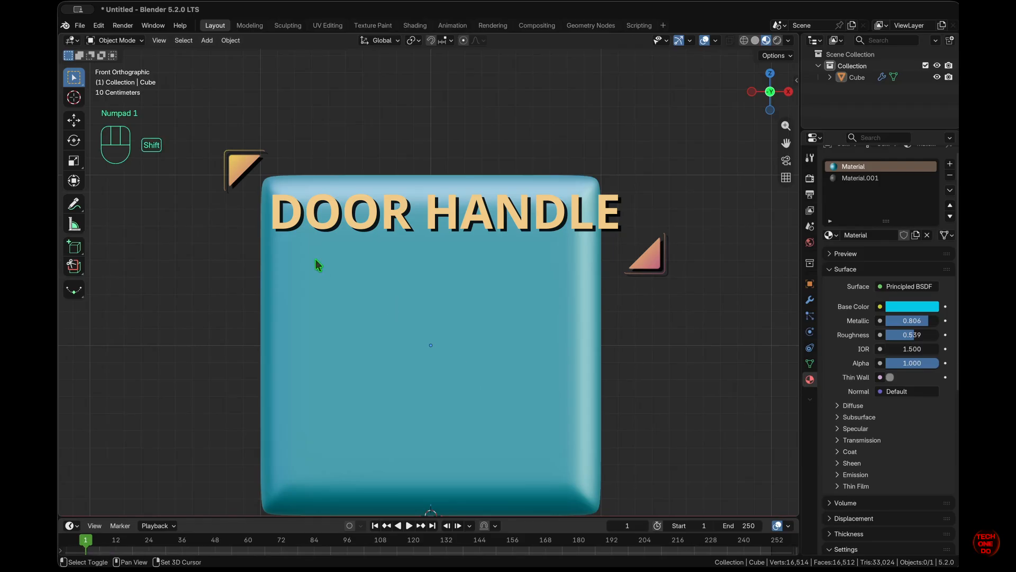
right_click(318, 269, "shift")
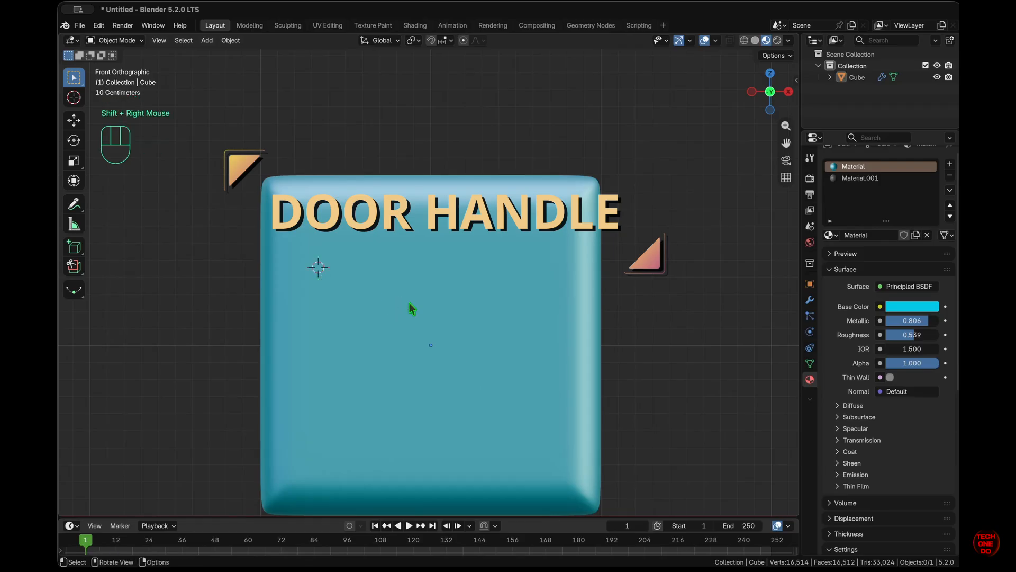
- Add a mesh plane at the 3D cursor and rotate it 90° about the global X axis
middle_click_drag(409, 303, 413, 309)
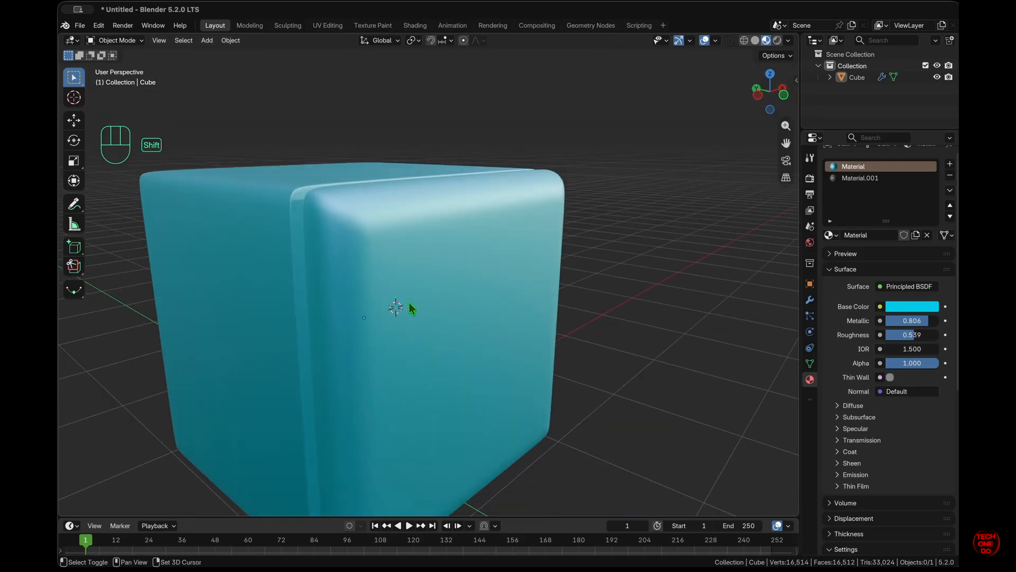
key("shift+a")
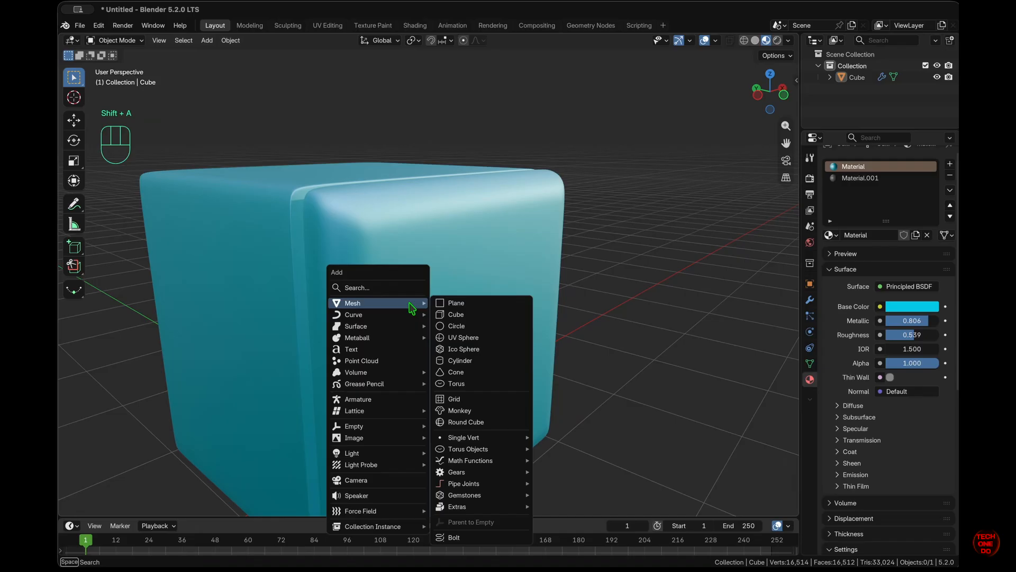
left_click(471, 305)
middle_click_drag(471, 305, 472, 304)
key("r")
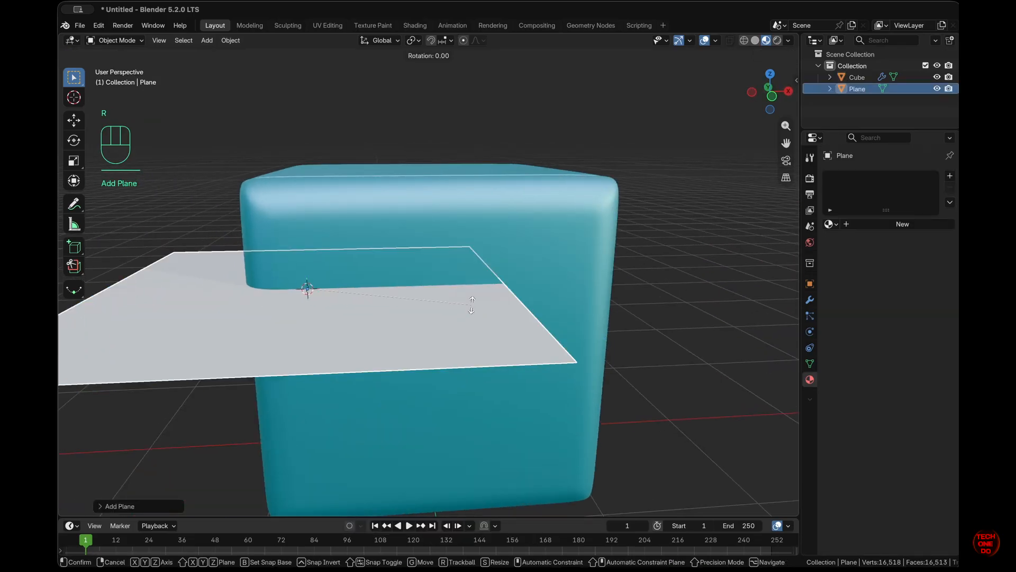
key("x")
key("KP_9")
key("KP_0")
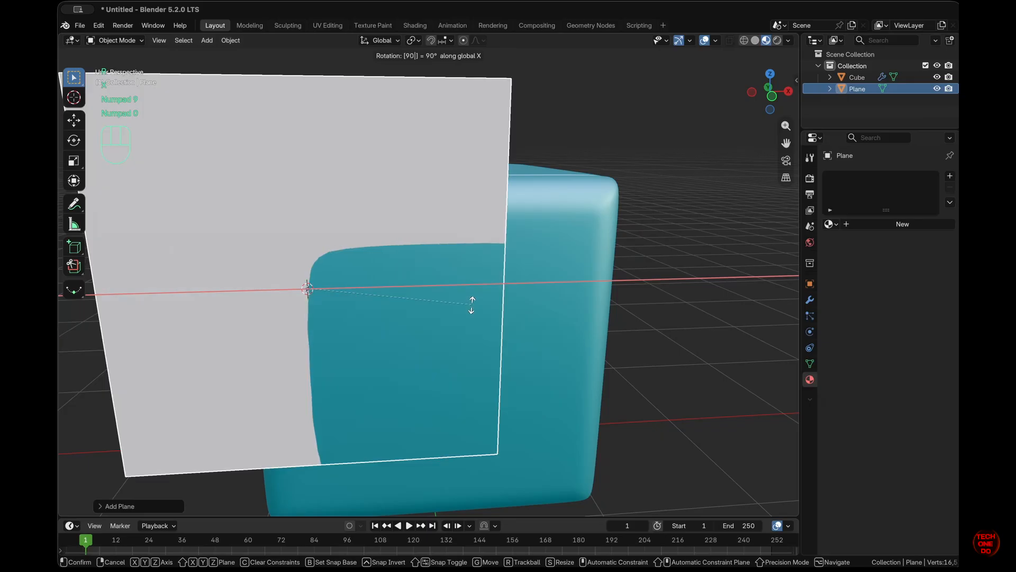
key("KP_Enter")
- Scale the plane uniformly to 0.1, and stretch it by 2 along the global Z axis
key("s")
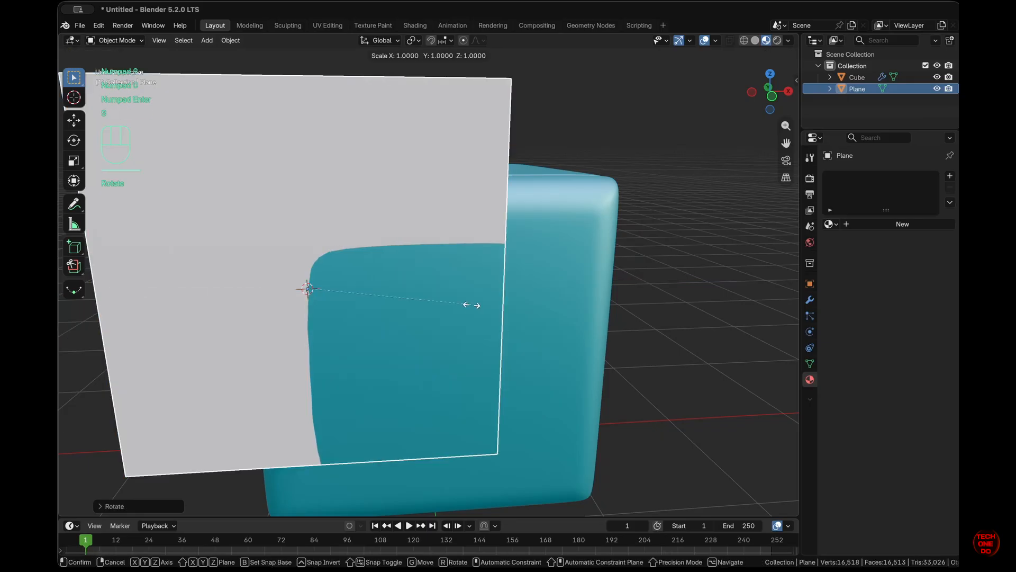
key("KP_Decimal")
key("KP_1")
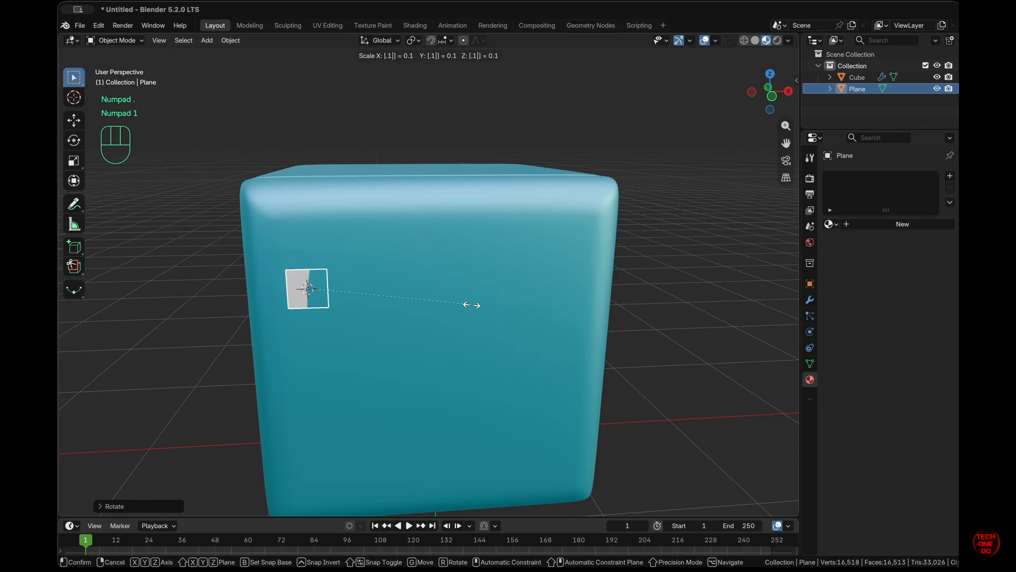
key("KP_Enter")
middle_click_drag(472, 305, 471, 305)
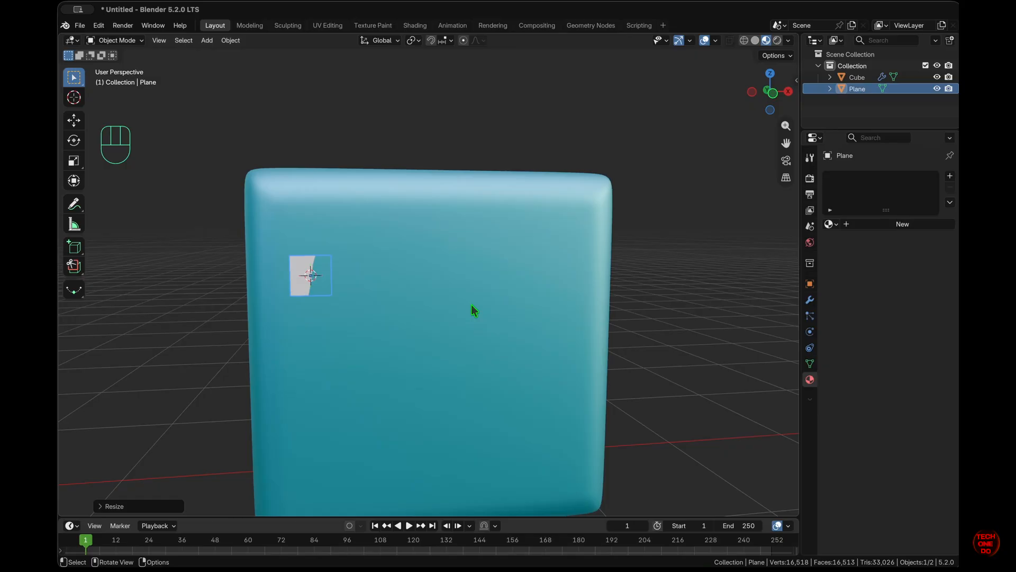
key("s")
key("z")
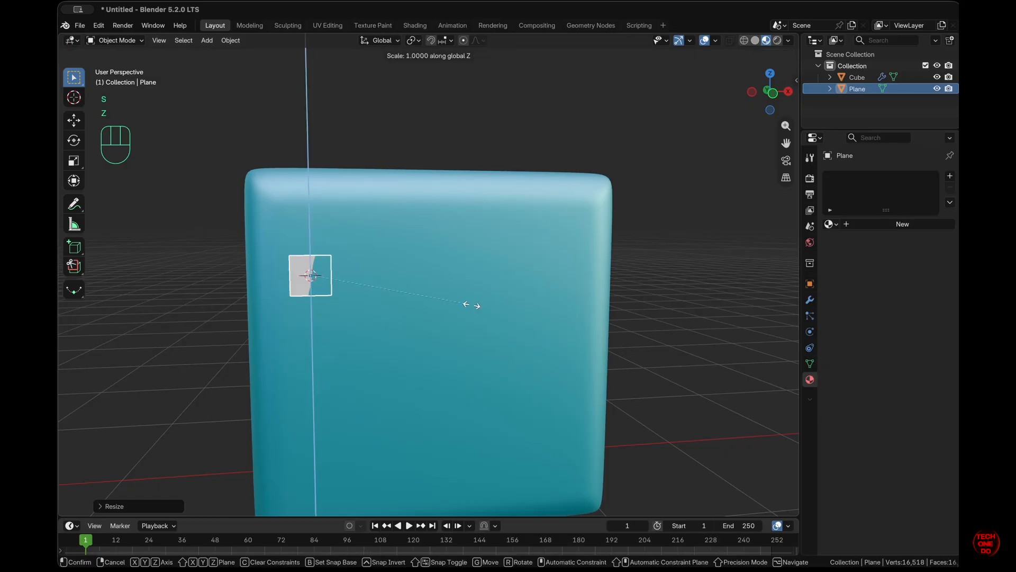
type("2")
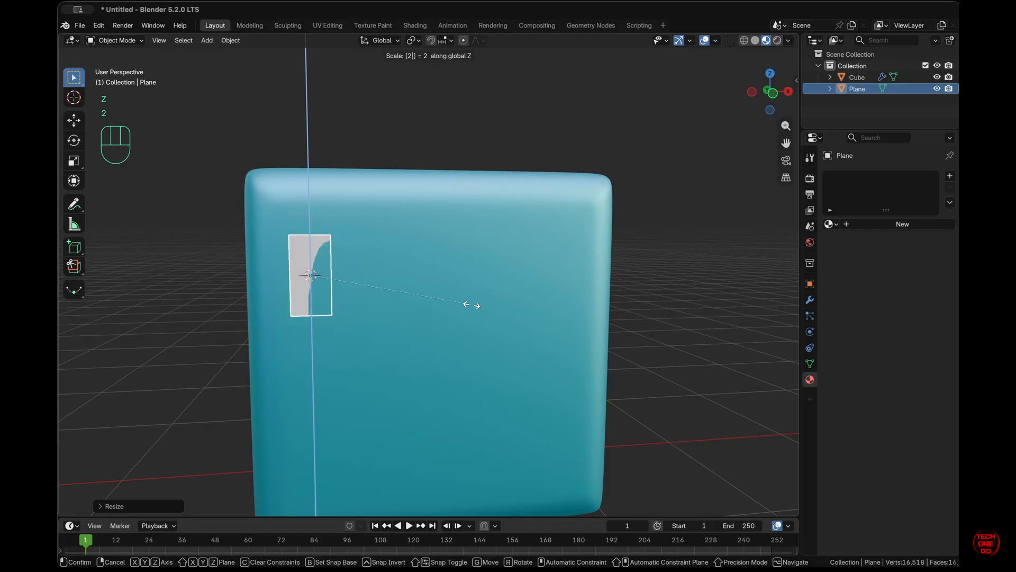
key("KP_Enter")
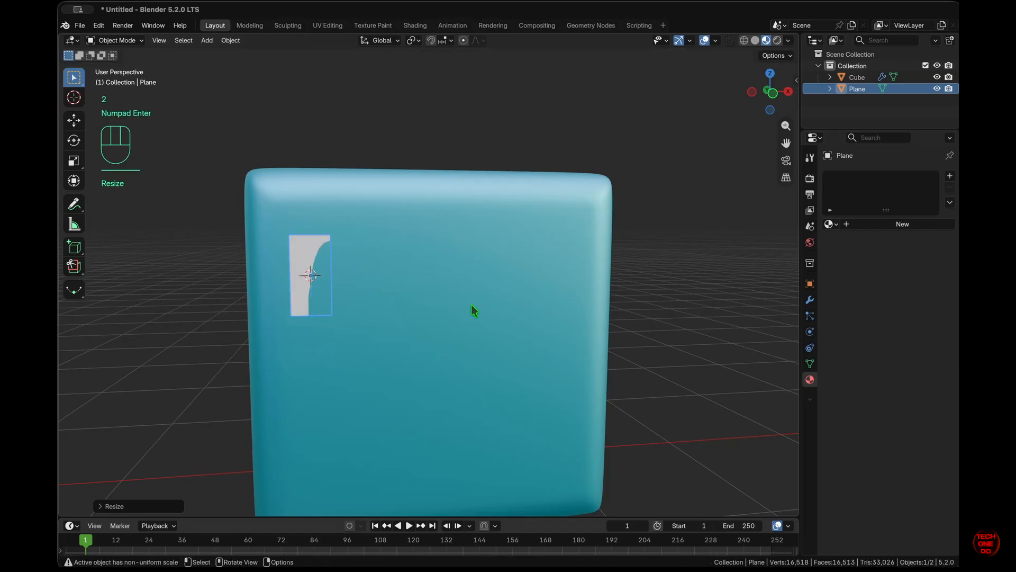
- Move the plane -0.001 m along the global Y axis so it sits just in front of the box's front face
key("g")
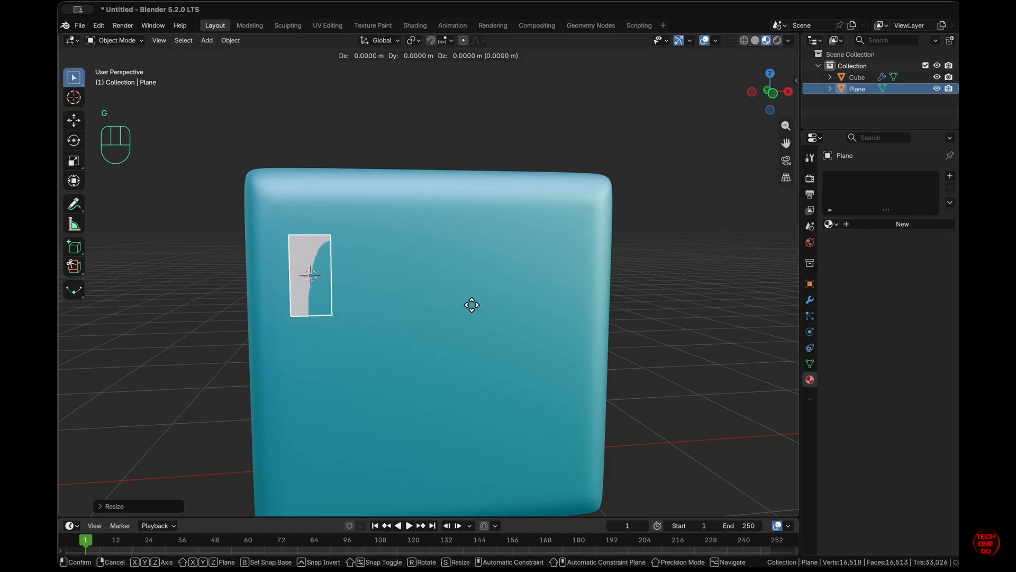
key("y")
key("KP_Decimal")
key("KP_0")
key("KP_0")
key("KP_1")
key("KP_Subtract")
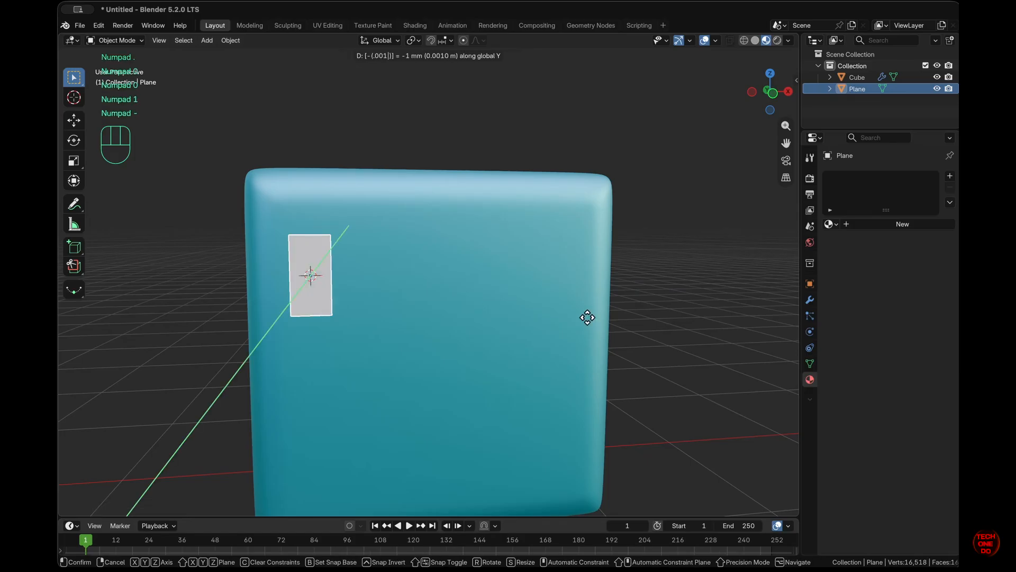
left_click(689, 353)
mouse_move(398, 325)
middle_mouse_down()
mouse_move(535, 325)
mouse_move(326, 325)
mouse_move(395, 331)
middle_mouse_up()
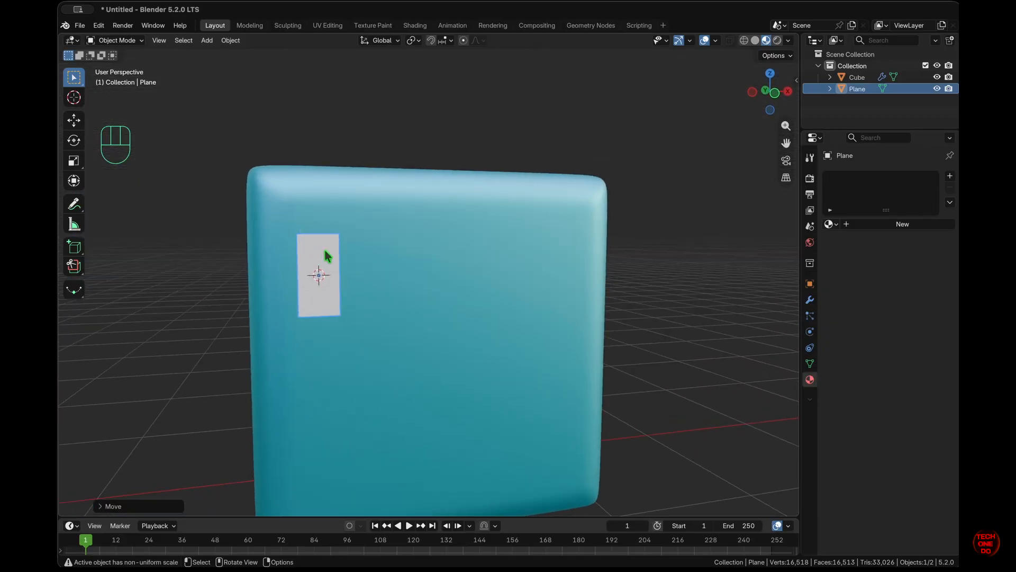
- Stretch the plane by a factor of 1.5 along the global Z axis
middle_click_drag(325, 252, 317, 252)
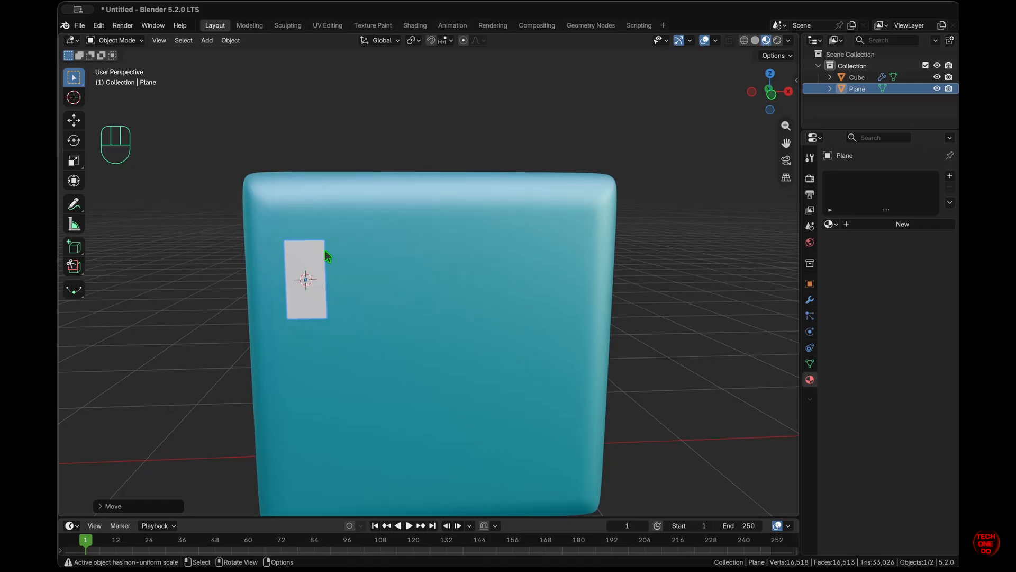
key("s")
key("z")
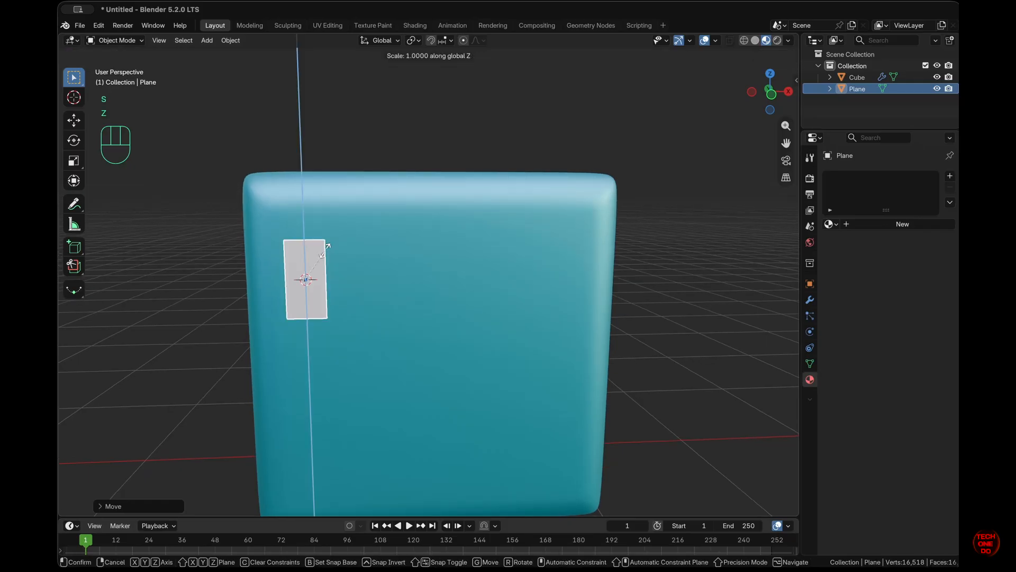
type("1.5")
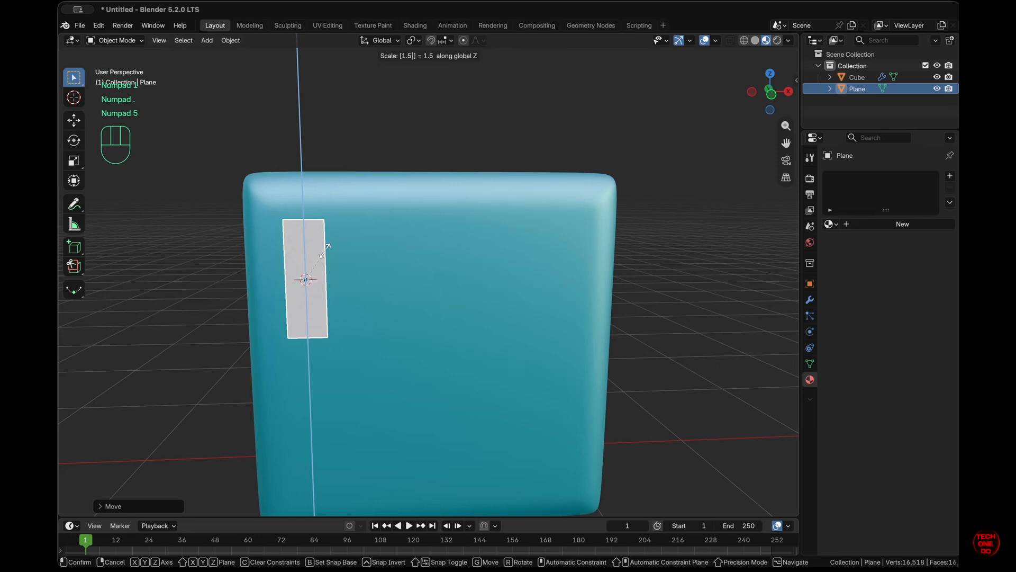
key("KP_Enter")
- Move the plane down along the global Z axis by about a third of its height and apply its scale
key("g")
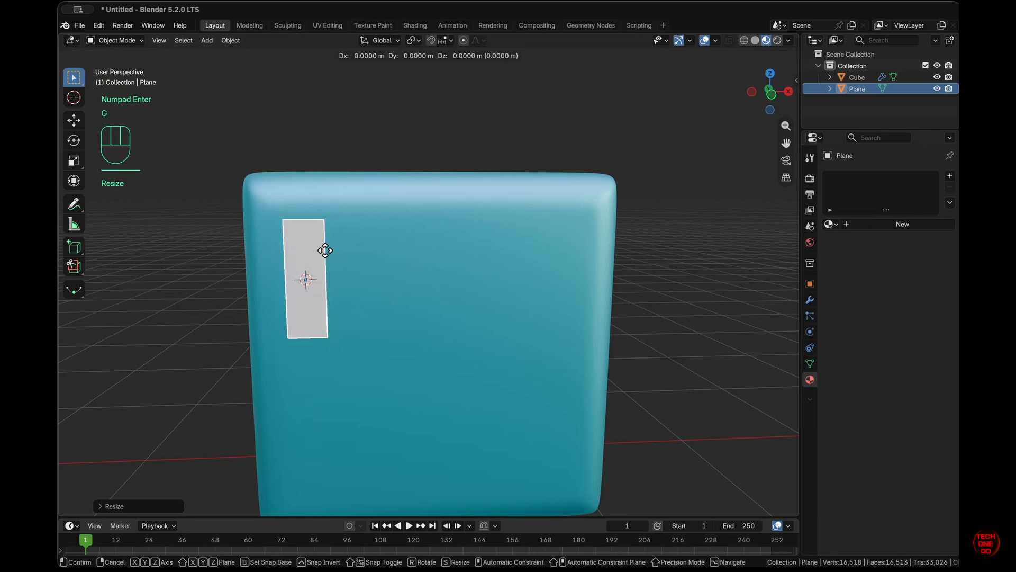
key("z")
key("ctrl")
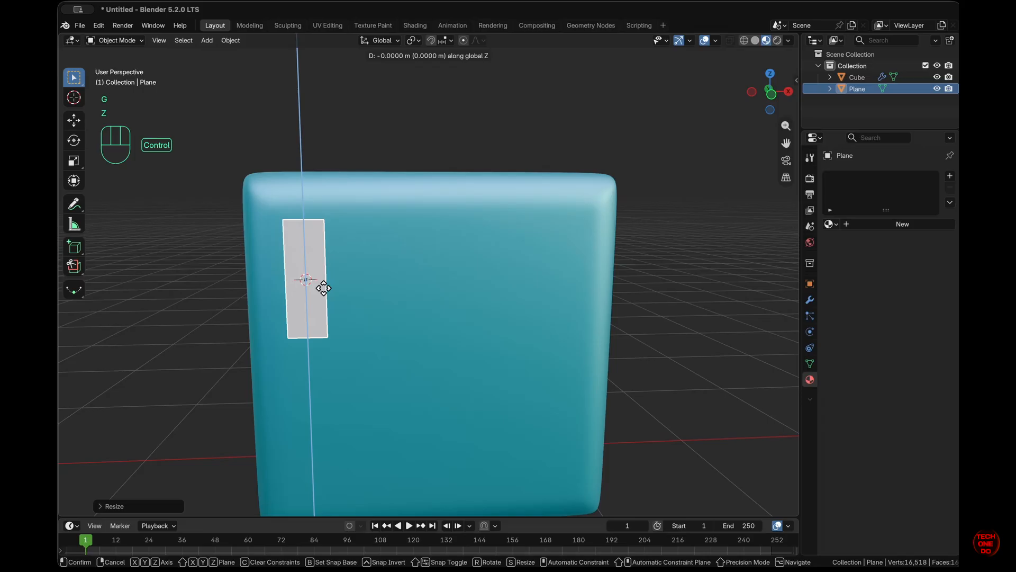
key("shift")
left_click(323, 265, "ctrl+shift")
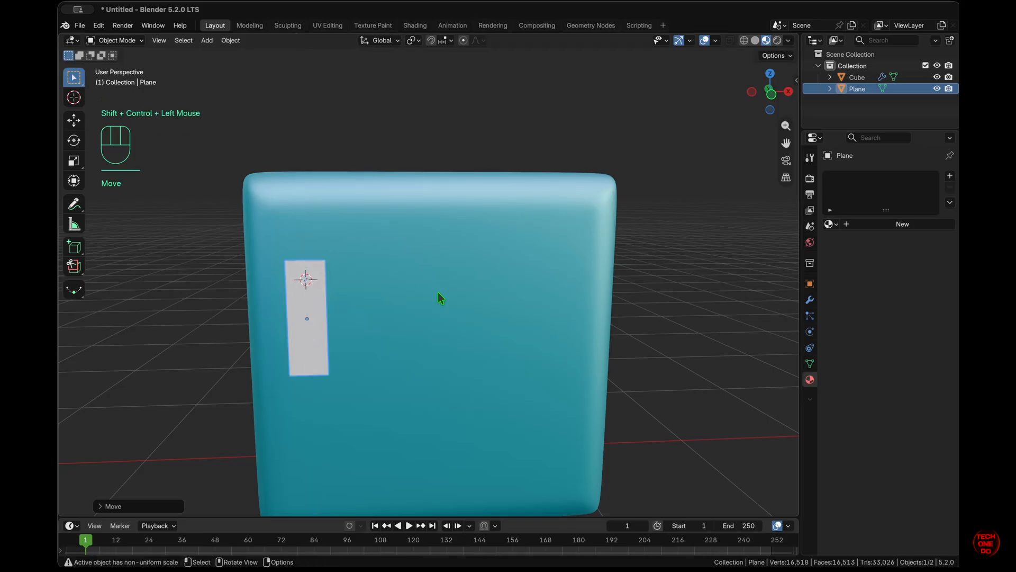
key("super+a")
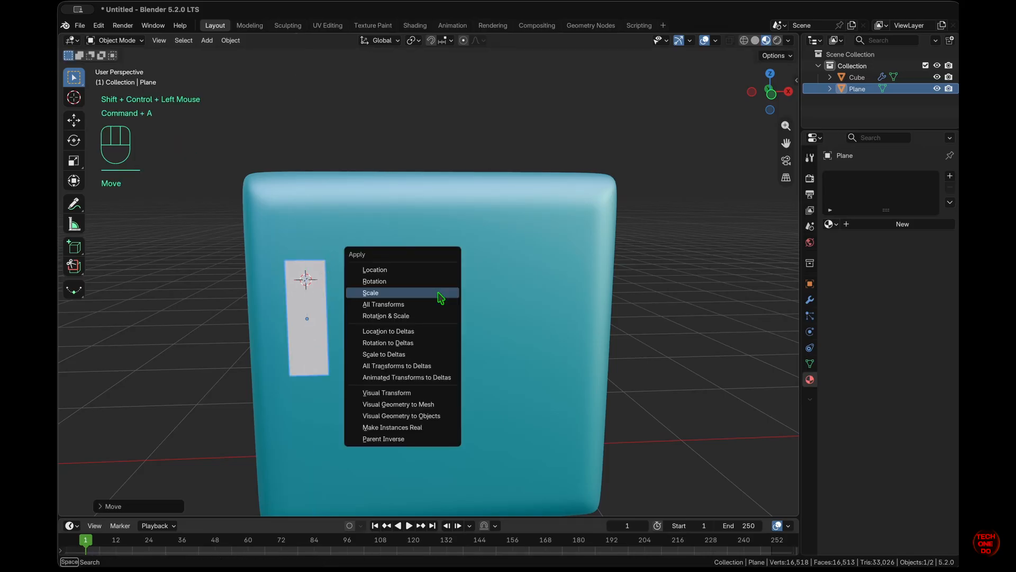
left_click(441, 298)
- Isolate the plane in local view in Edit Mode and add five evenly spaced vertical loop cuts across its width
scroll(439, 294, "left", 5)
scroll(438, 293, "down", 4)
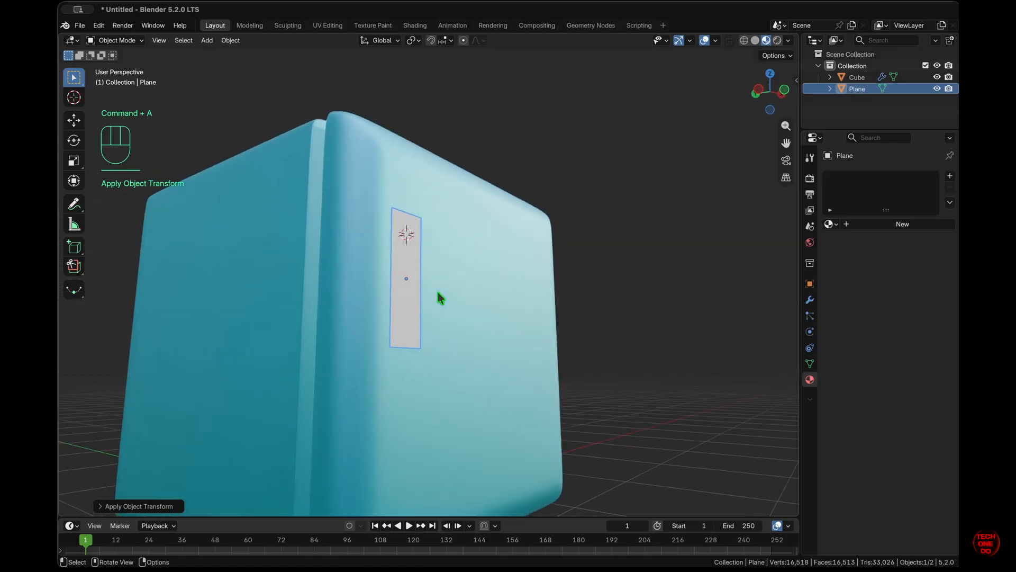
scroll(438, 293, "up", 3)
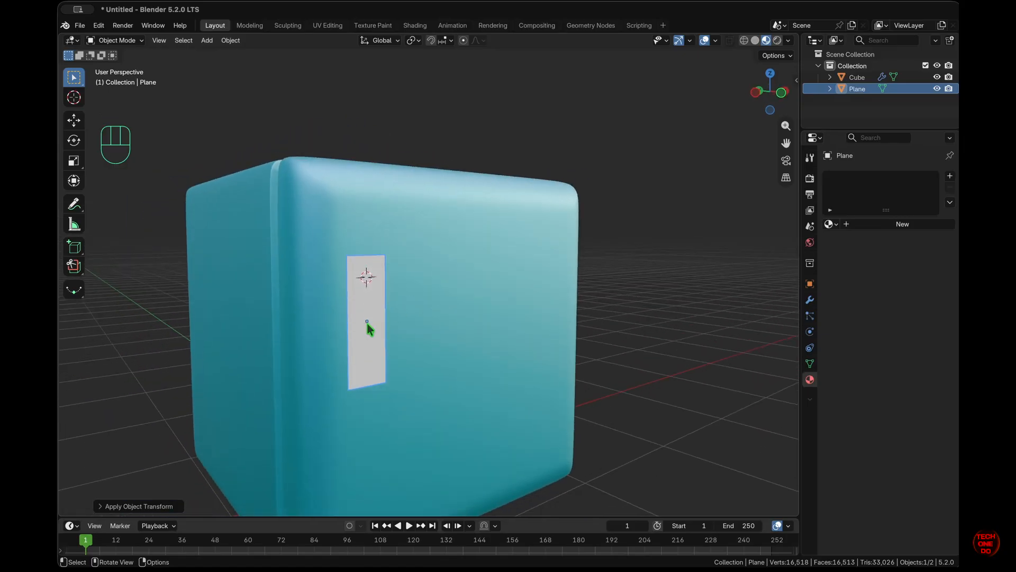
key("Tab")
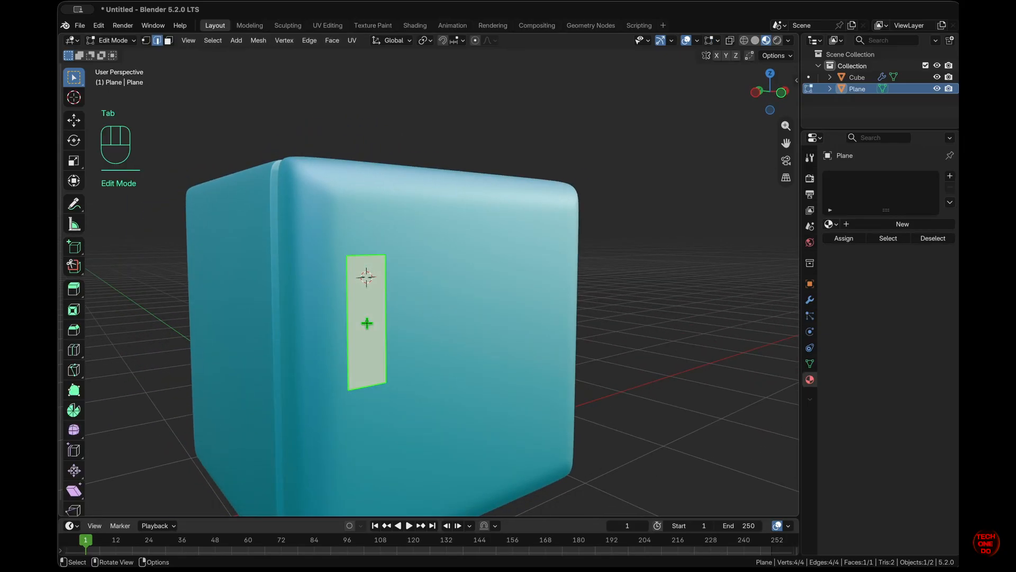
key("slash")
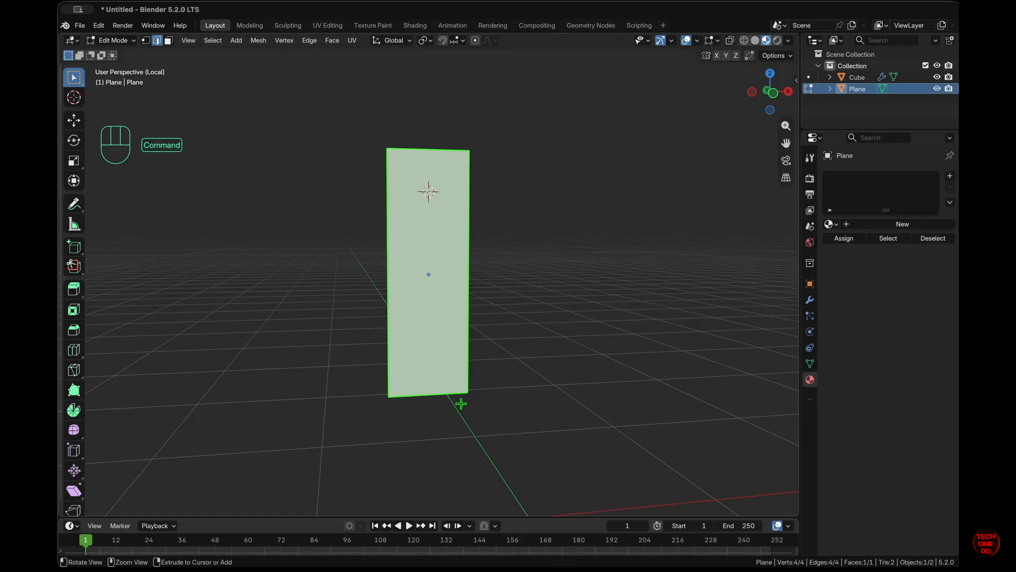
key("super+r")
scroll(458, 383, "up", 2)
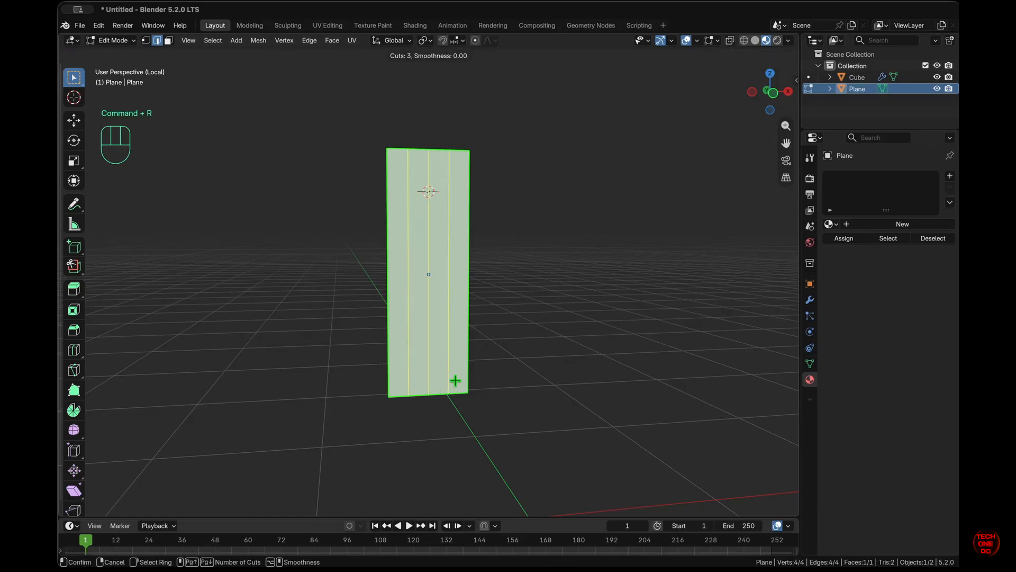
scroll(455, 381, "up", 2)
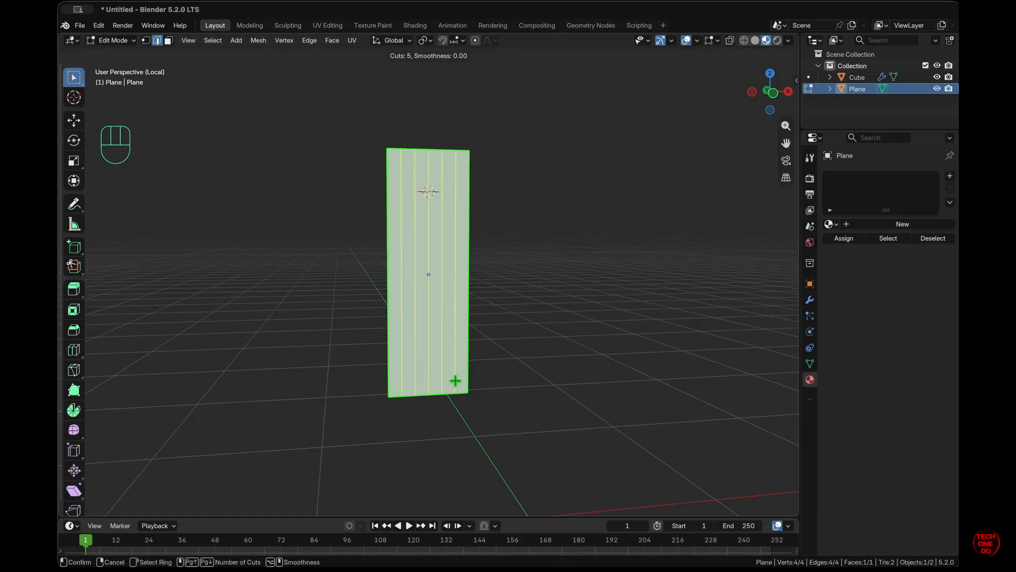
left_click(456, 381)
left_click(457, 380)
left_click(572, 376)
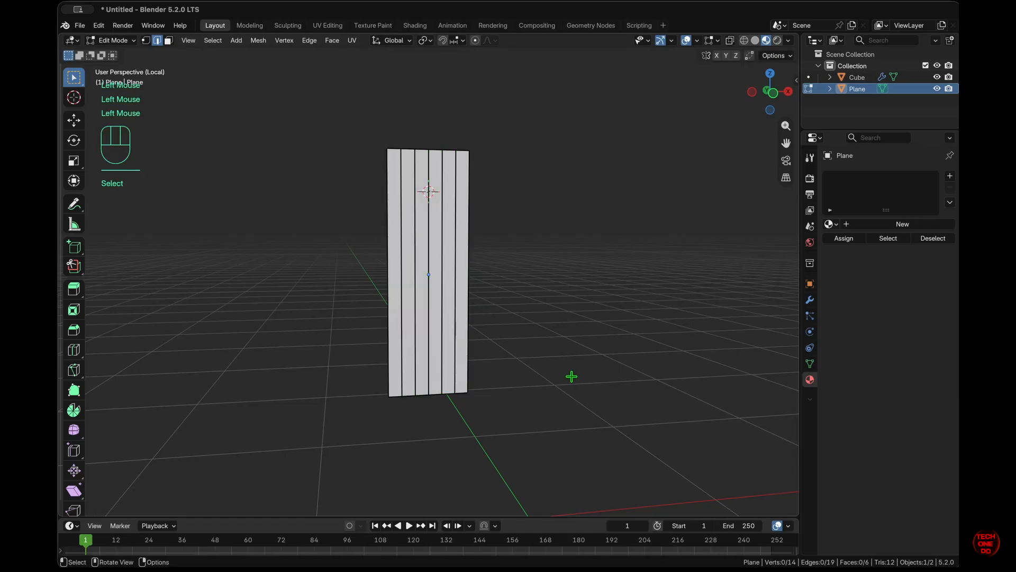
- Add 16 evenly spaced horizontal loop cuts along the plane's height to form a grid of near-square faces
key("super+r")
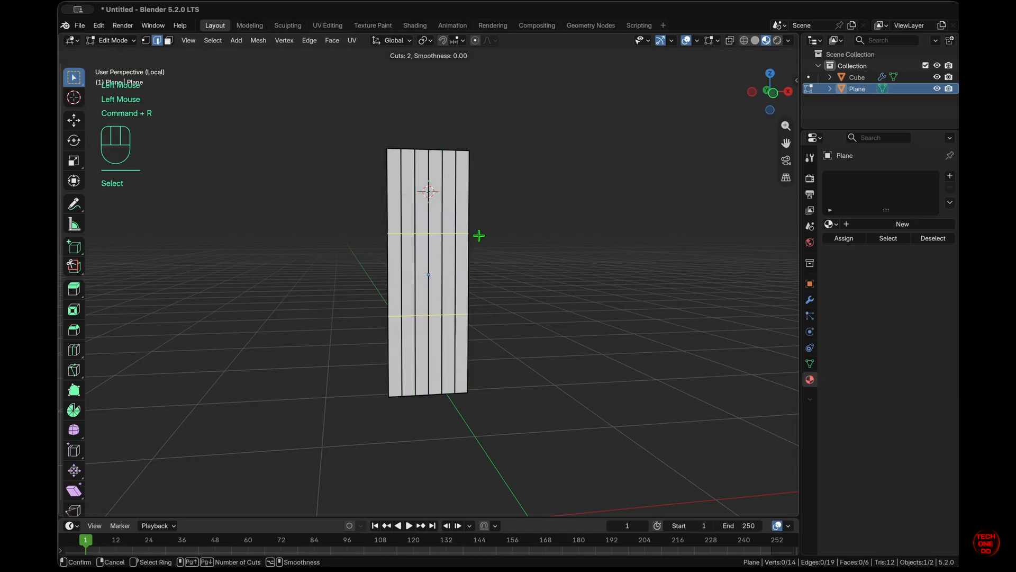
scroll(479, 236, "up", 5)
scroll(479, 236, "up", 6)
scroll(478, 235, "up", 4)
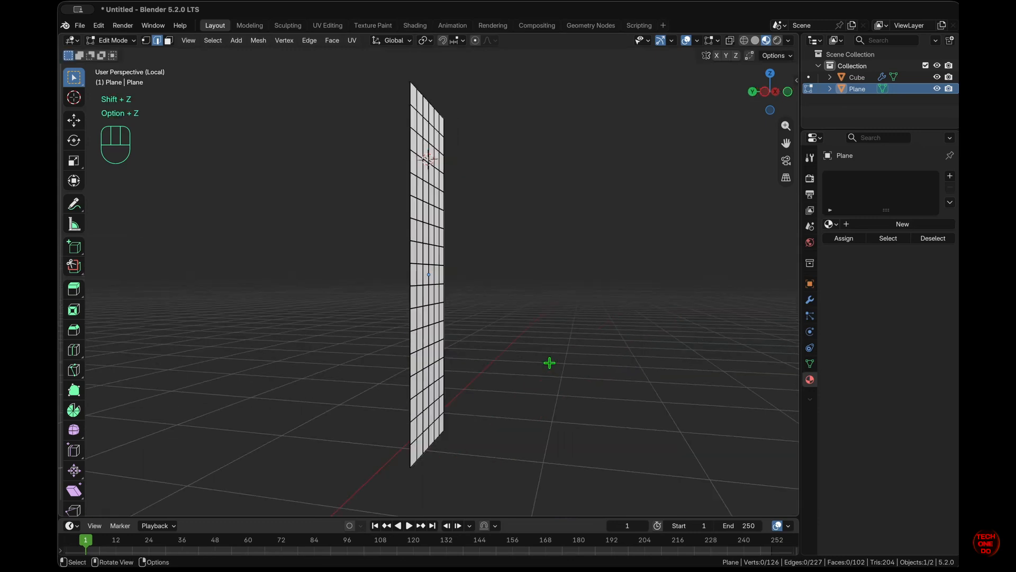
- Switch to vertex selection in the left orthographic view and snap the 3D cursor to the world origin
scroll(549, 362, "left", 5)
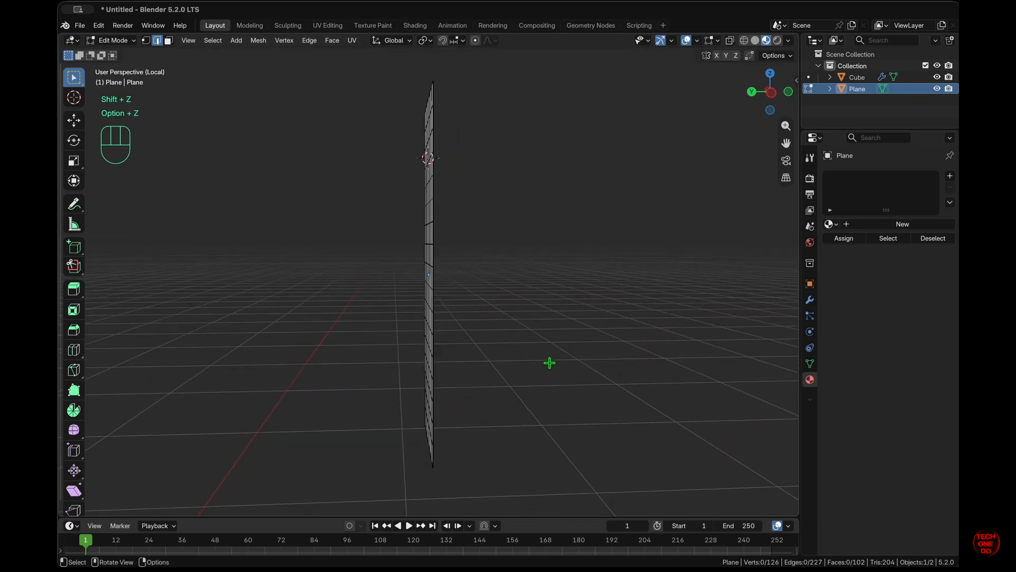
key("1")
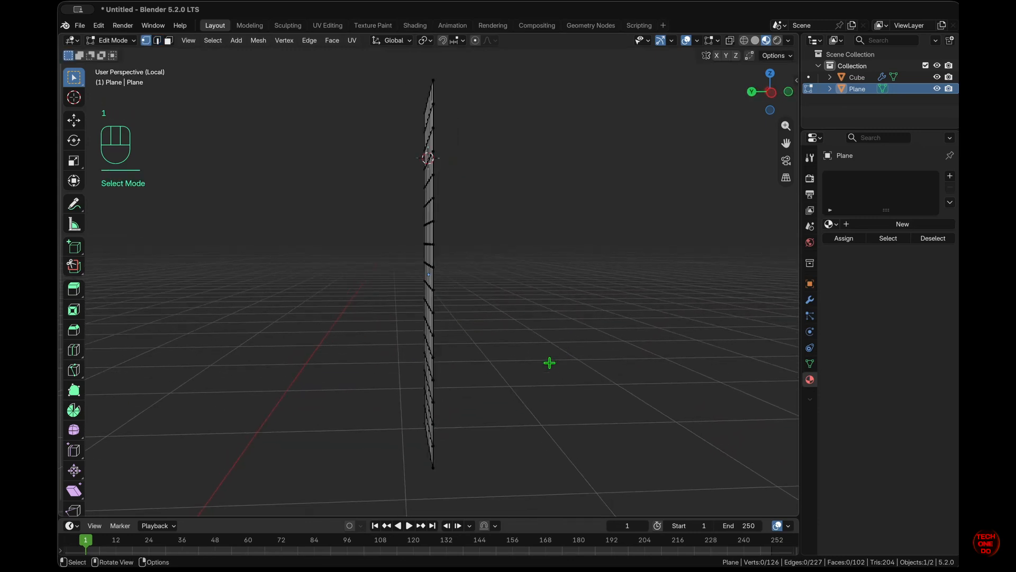
key("ctrl+KP_3")
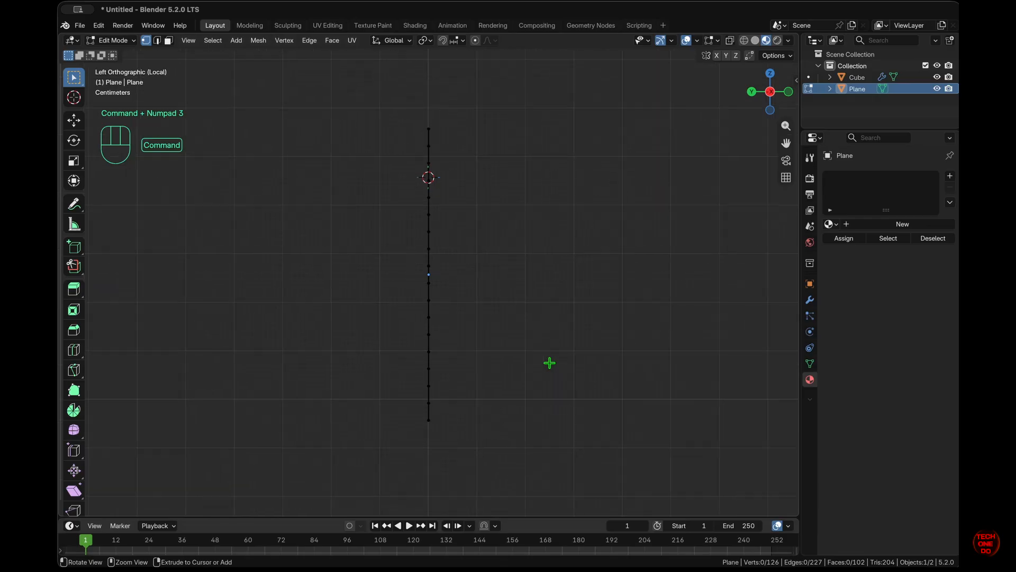
key("KP_Divide")
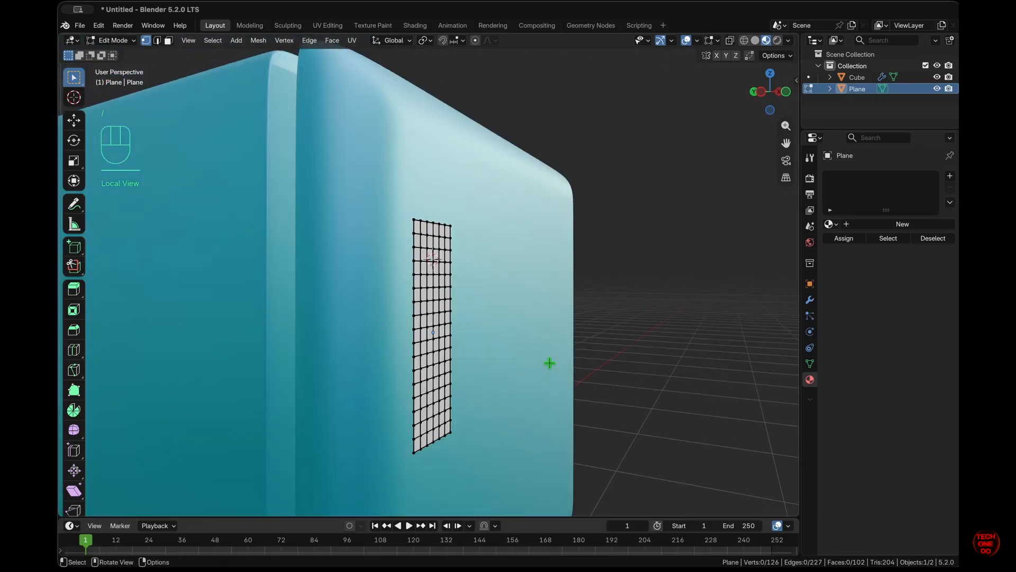
key("KP_Divide")
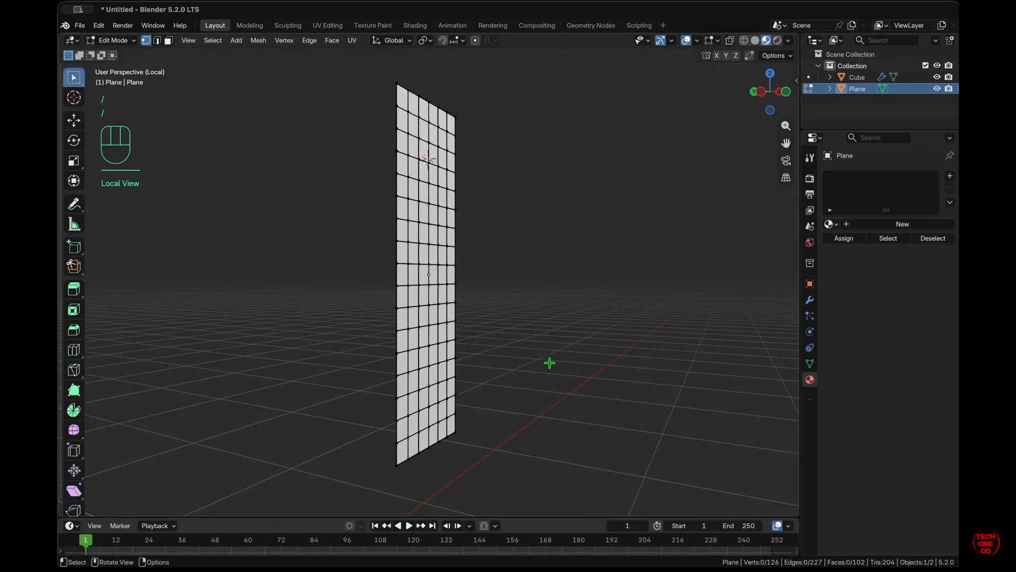
key("KP_3")
key("super+KP_3")
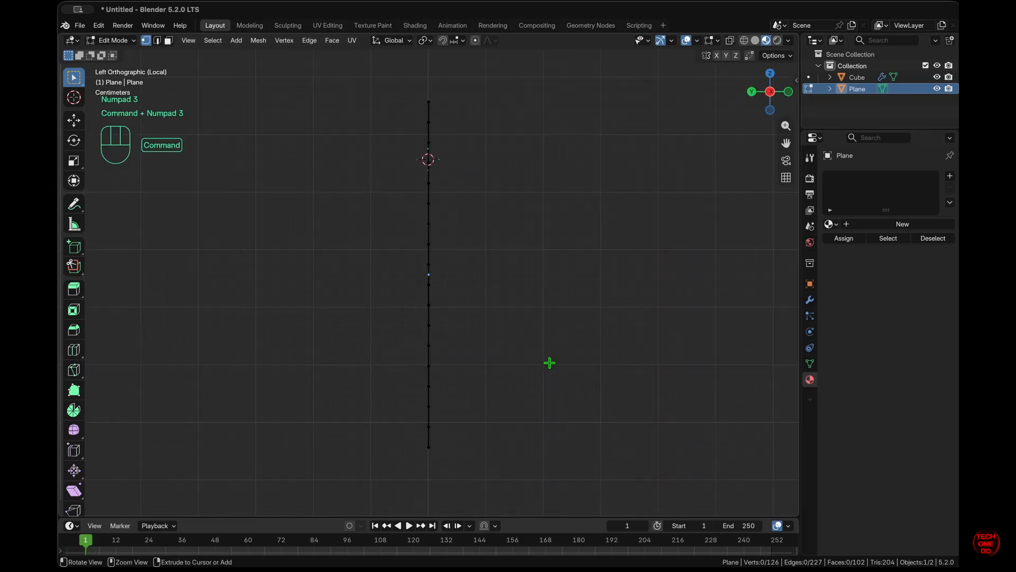
scroll(550, 363, "down", 3)
scroll(550, 363, "down", 1)
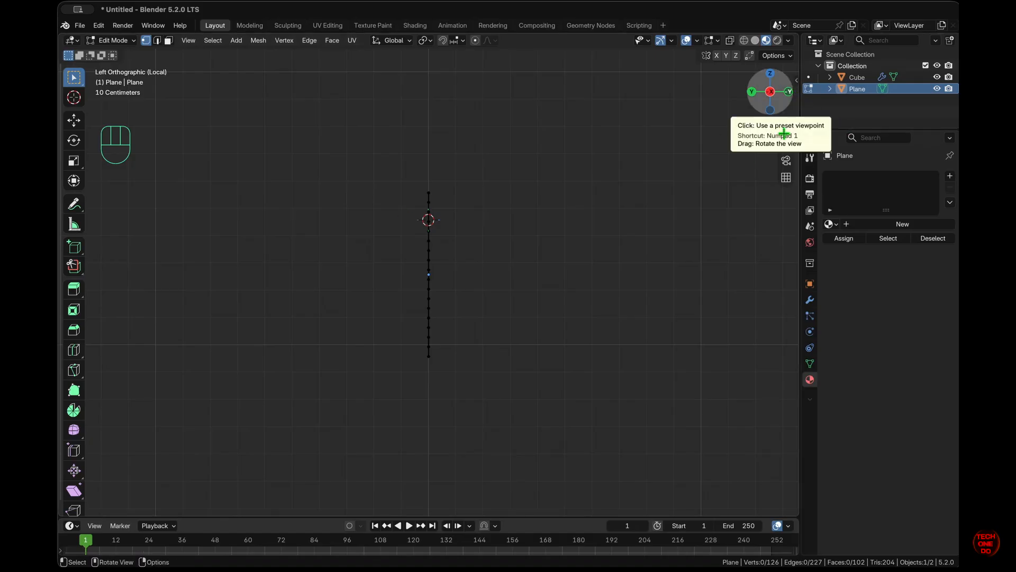
scroll(569, 284, "up", 5)
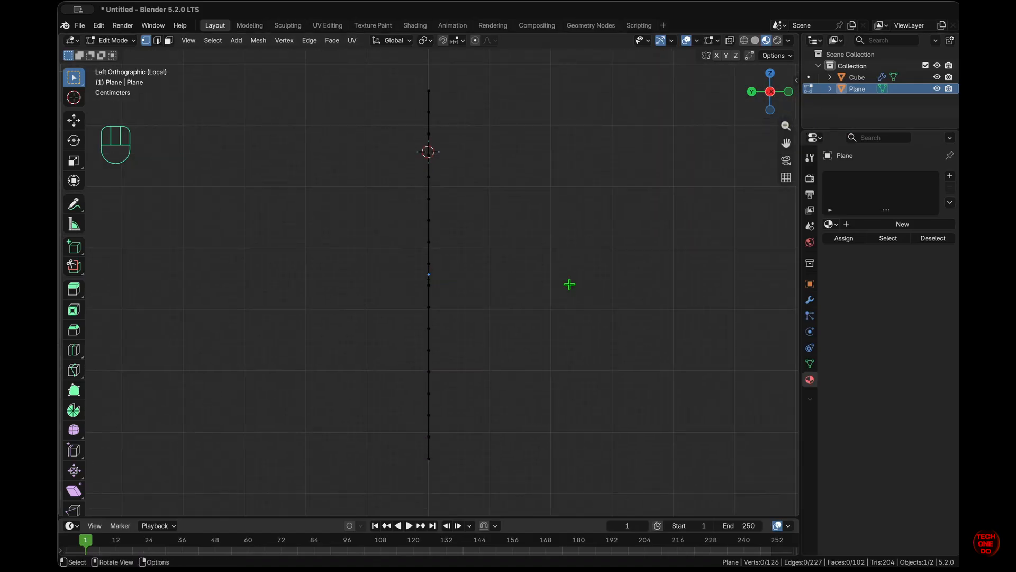
key("shift+s")
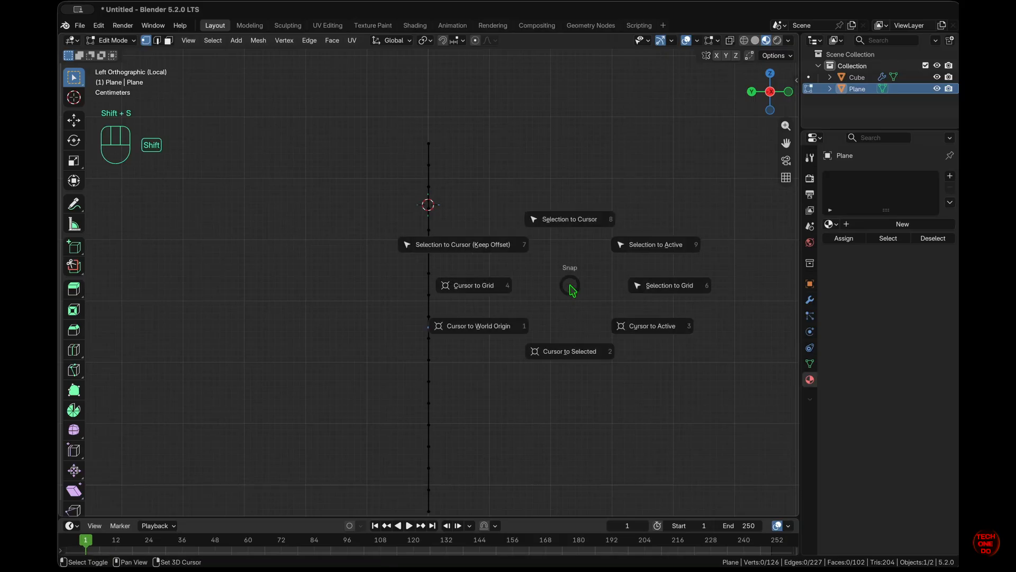
left_click(498, 331)
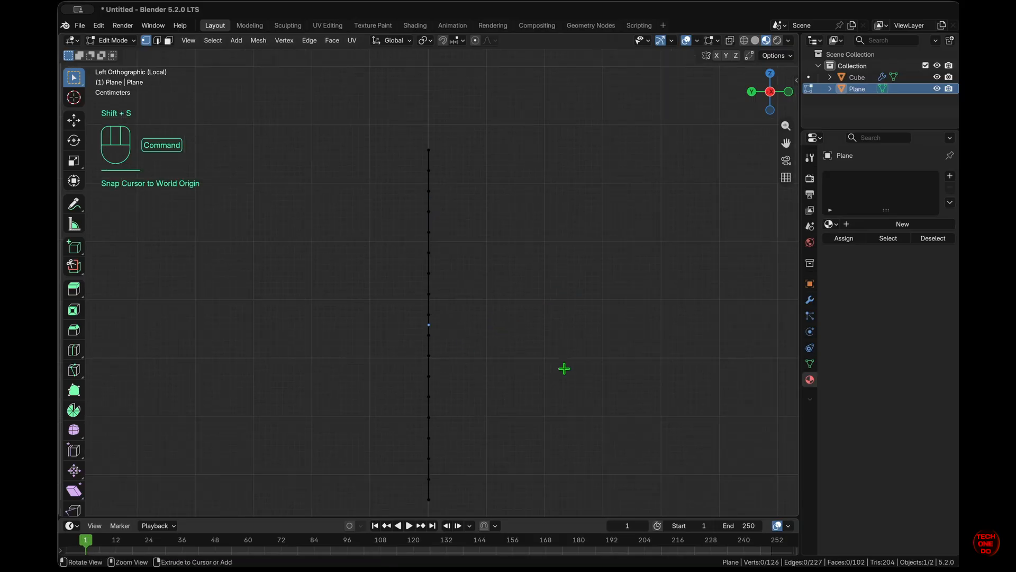
- Enable X-ray and select the middle twelve rows of the plane's vertices, leaving three rows unselected at each end
scroll(564, 367, "down", 2)
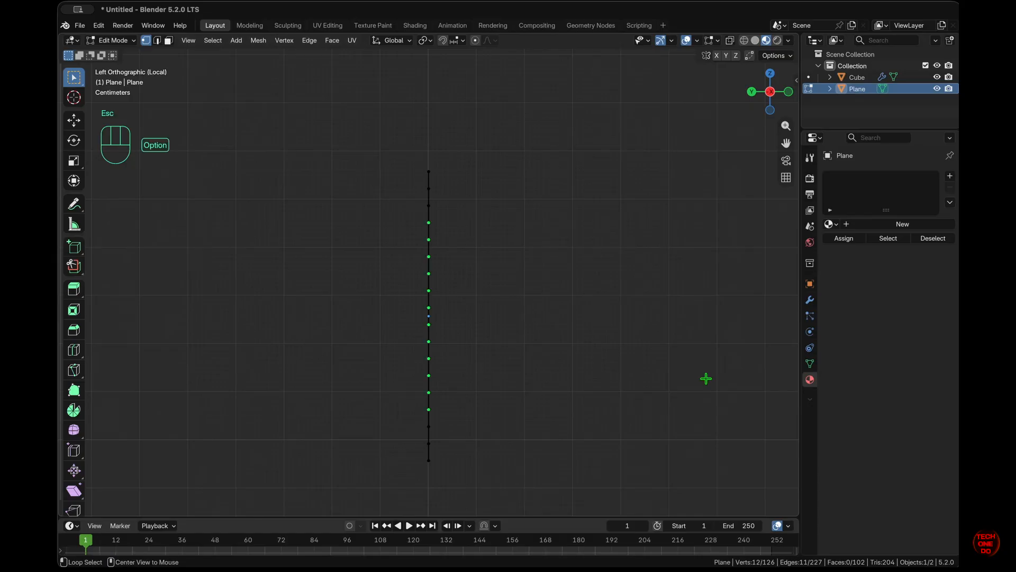
key("alt+z")
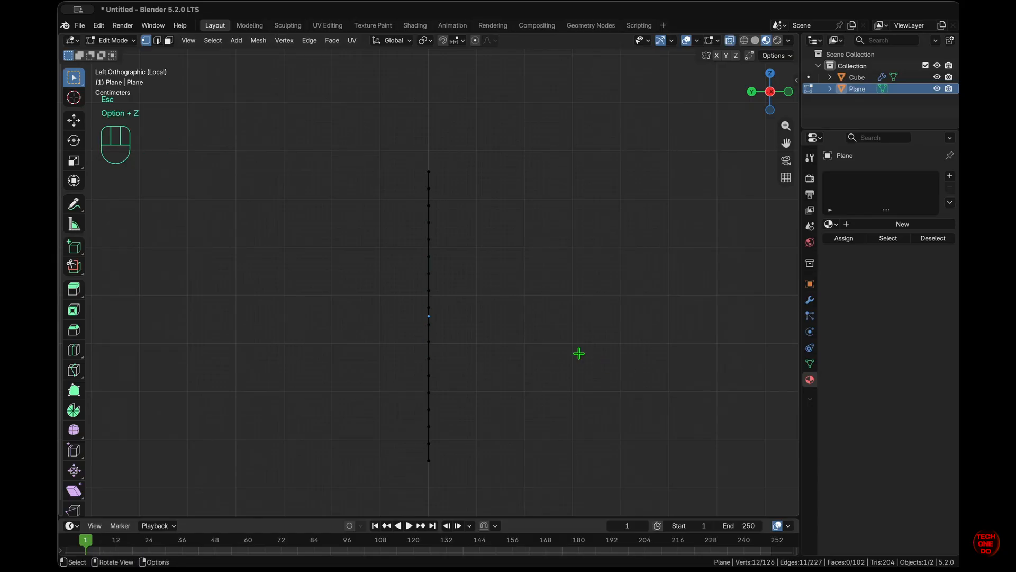
left_click_drag(416, 220, 504, 411, "shift")
scroll(529, 408, "right", 5)
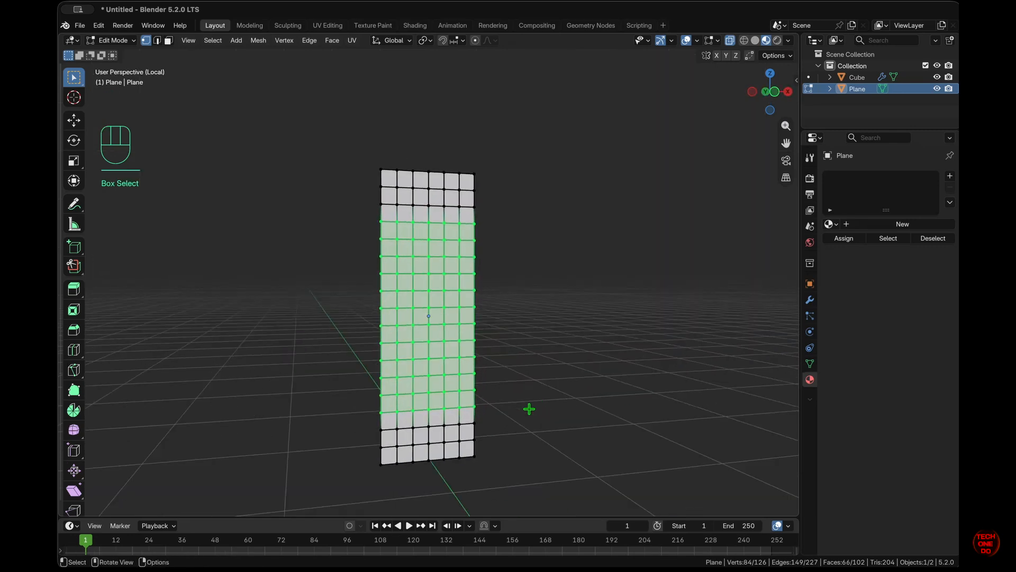
scroll(528, 409, "left", 2)
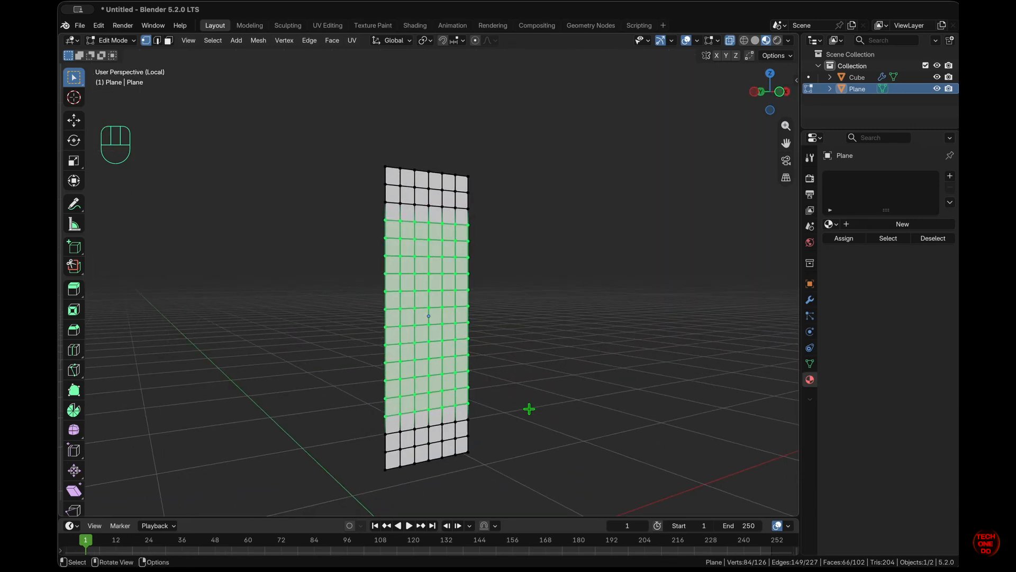
- Move the selected middle rows of the plane 0.06 m along negative Y in the left orthographic view
key("super+KP_3")
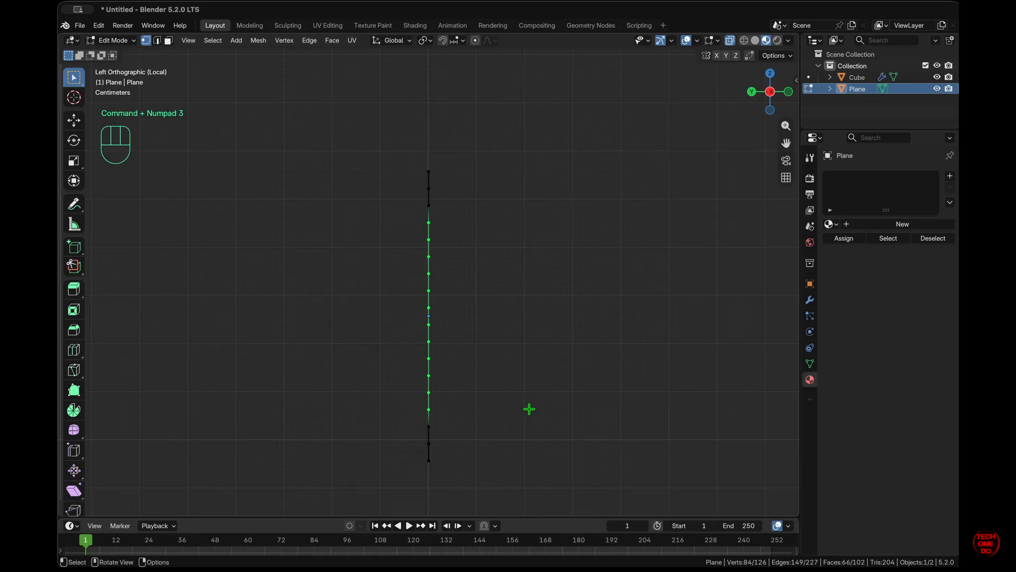
key("g")
key("y")
key("ctrl")
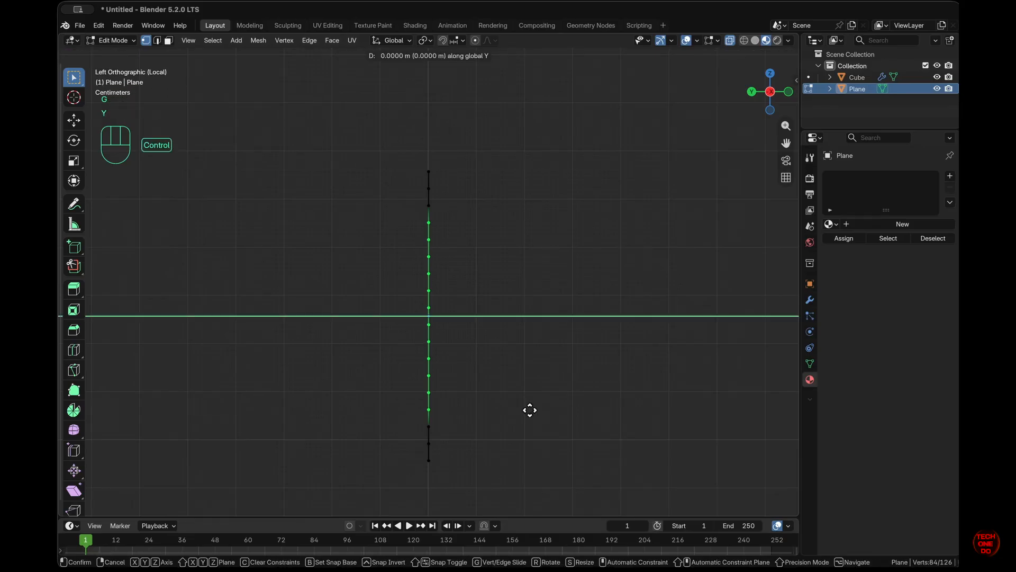
key("shift")
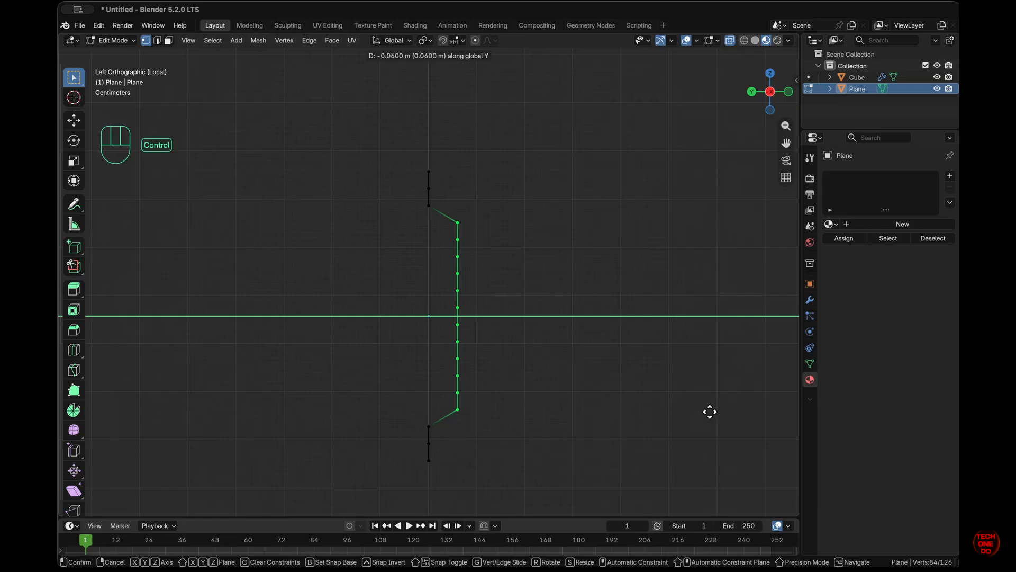
left_click(709, 411, "ctrl")
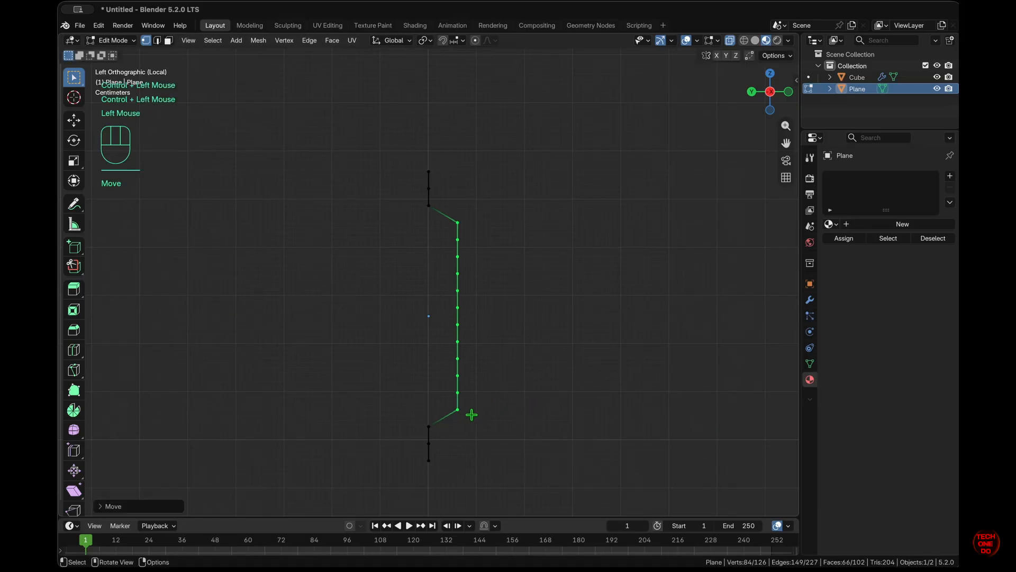
- Move the raised section's lowest three rows back along Y toward the base, then its lowest two rows further, forming a stepped slope
left_click_drag(472, 416, 443, 370)
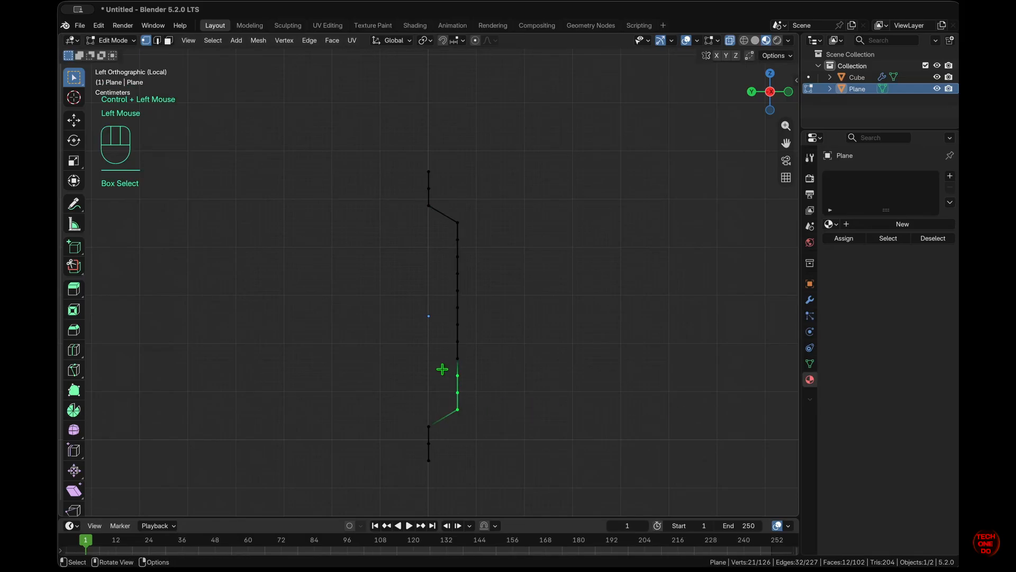
key("g")
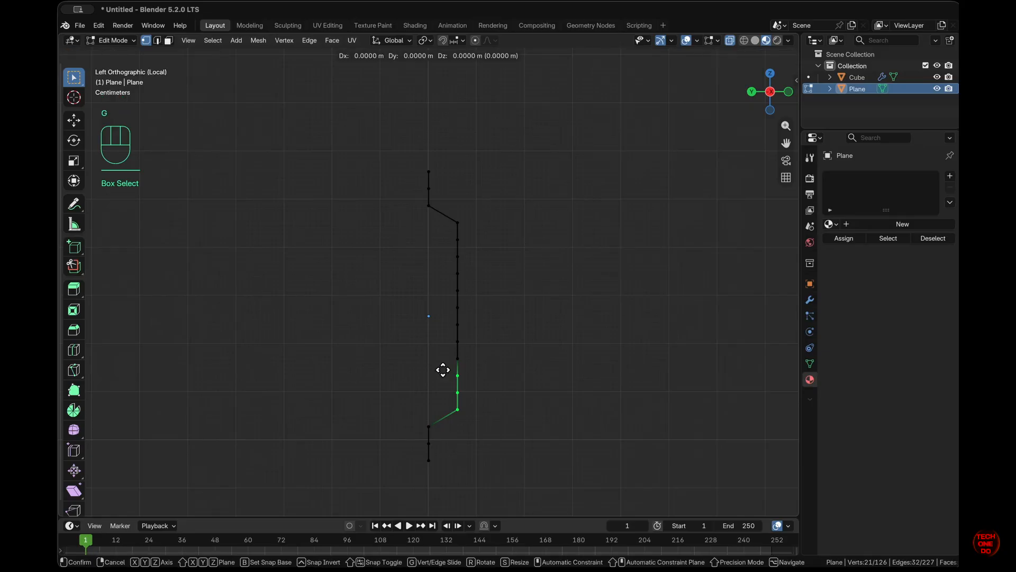
key("y")
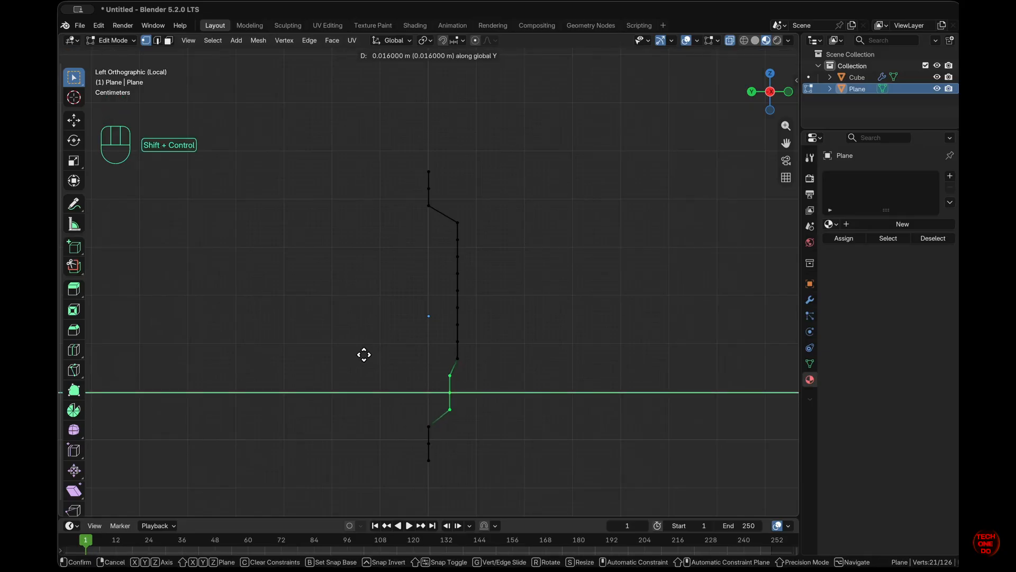
left_click(365, 356, "ctrl")
left_click(482, 419)
left_click_drag(469, 420, 438, 390)
key("g")
key("y")
left_click(431, 394, "ctrl")
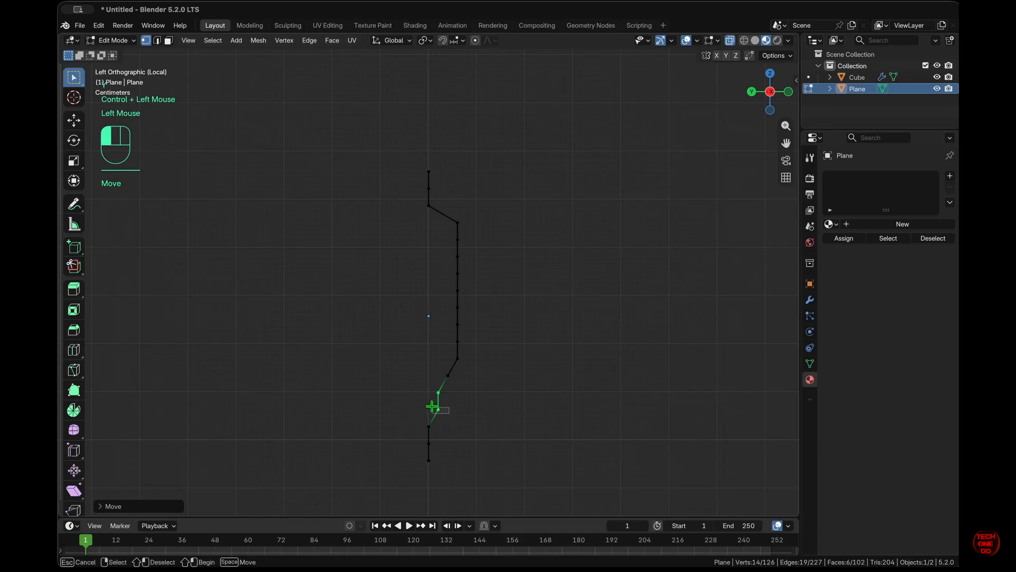
- Even out the lower slope by moving its middle row outward along Y and the row above it 0.01 m outward
key("g")
key("y")
left_click(554, 416, "ctrl")
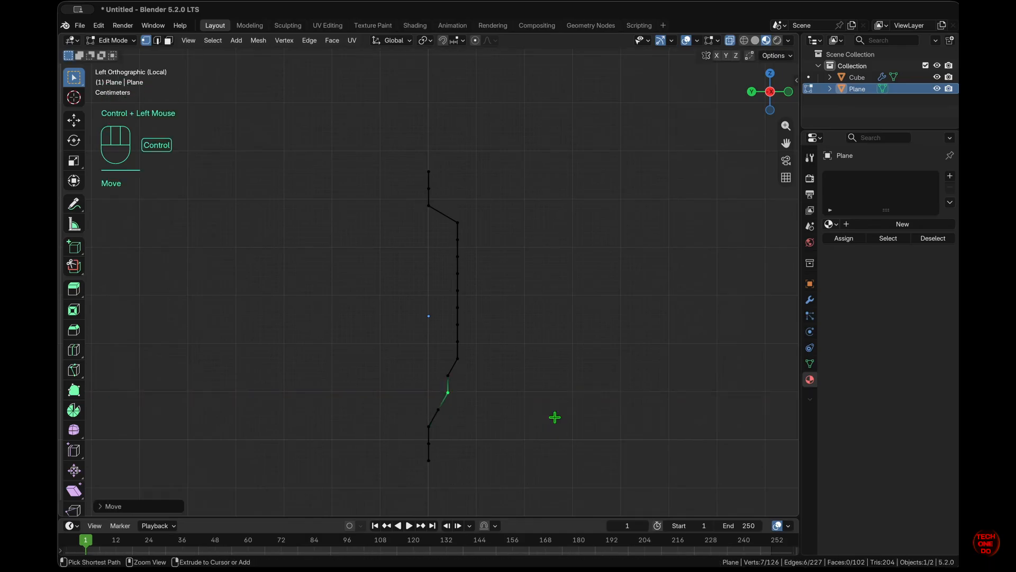
left_click(450, 376, "shift")
key("g")
key("y")
left_click(460, 384)
left_click_drag(461, 384, 433, 370)
key("g")
key("y")
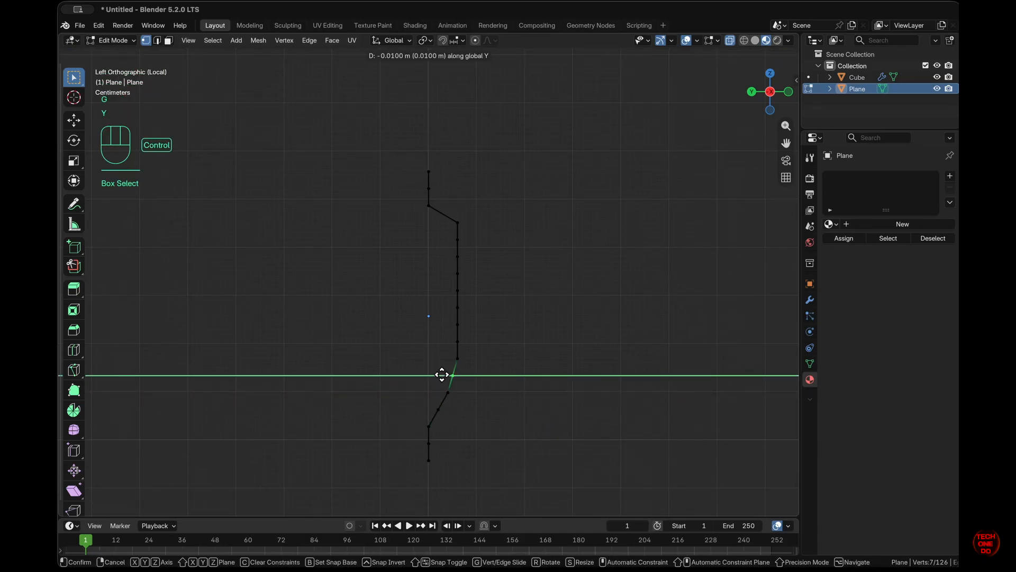
left_click(445, 376, "ctrl")
left_click(519, 389, "ctrl")
- Examine the bent handle profile from the front and side, with and without its mesh grid shown
key("Tab")
key("Tab")
scroll(516, 383, "right", 10)
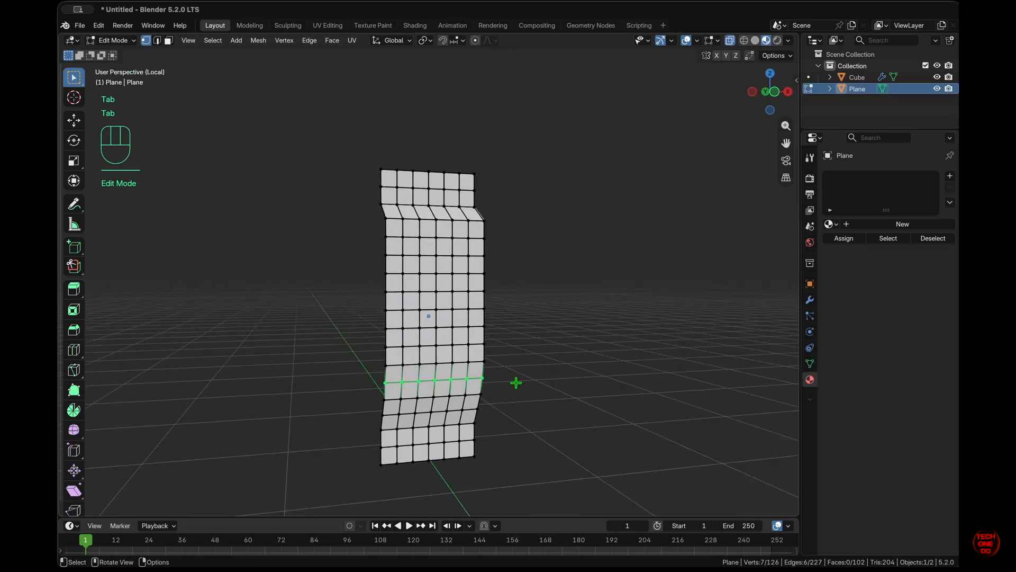
scroll(516, 383, "left", 3)
scroll(516, 383, "right", 3)
scroll(516, 383, "left", 10)
scroll(516, 383, "right", 2)
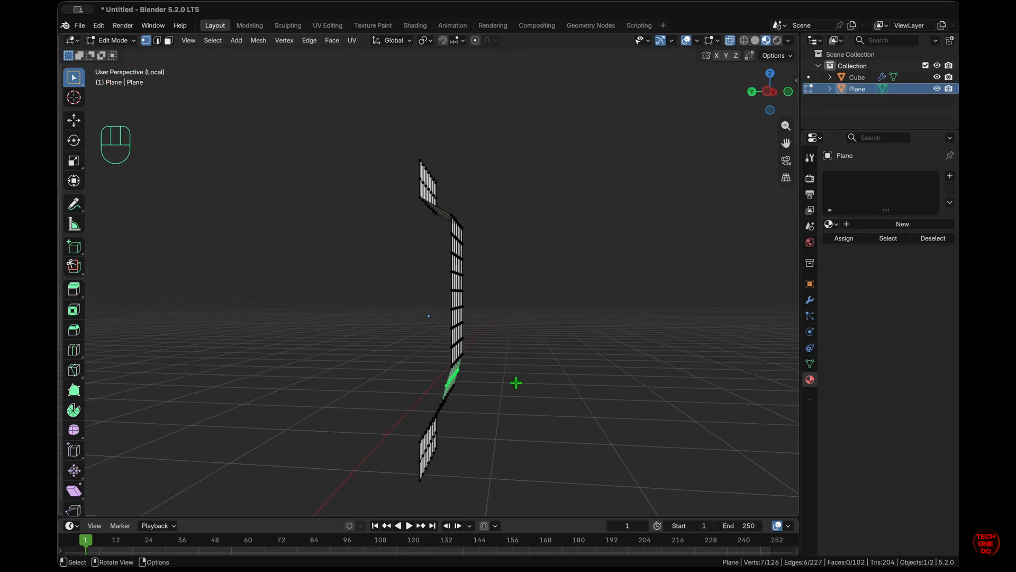
scroll(516, 383, "left", 2)
key("Tab")
scroll(516, 383, "right", 6)
scroll(519, 389, "down", 4, "super")
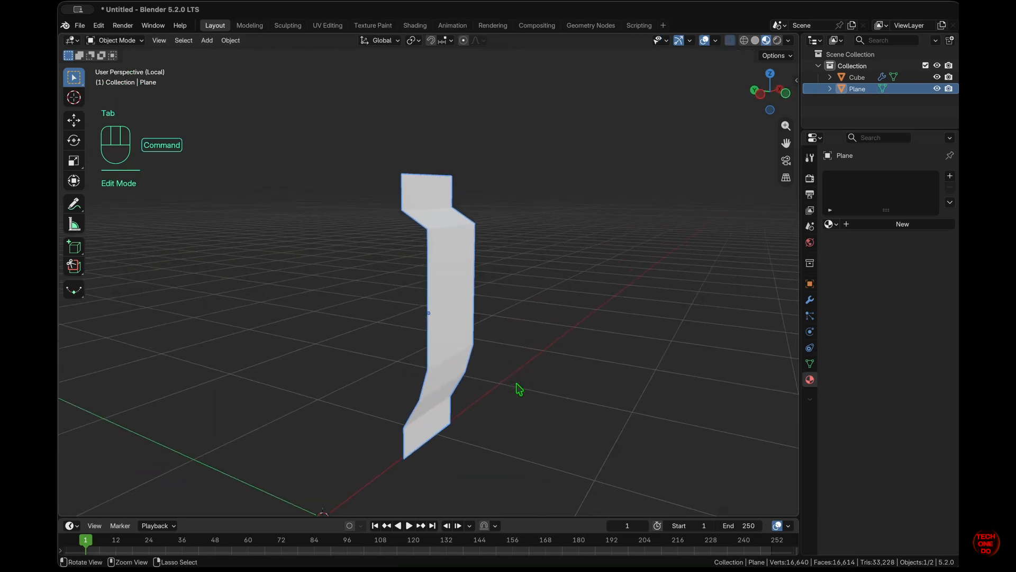
scroll(519, 389, "left", 3)
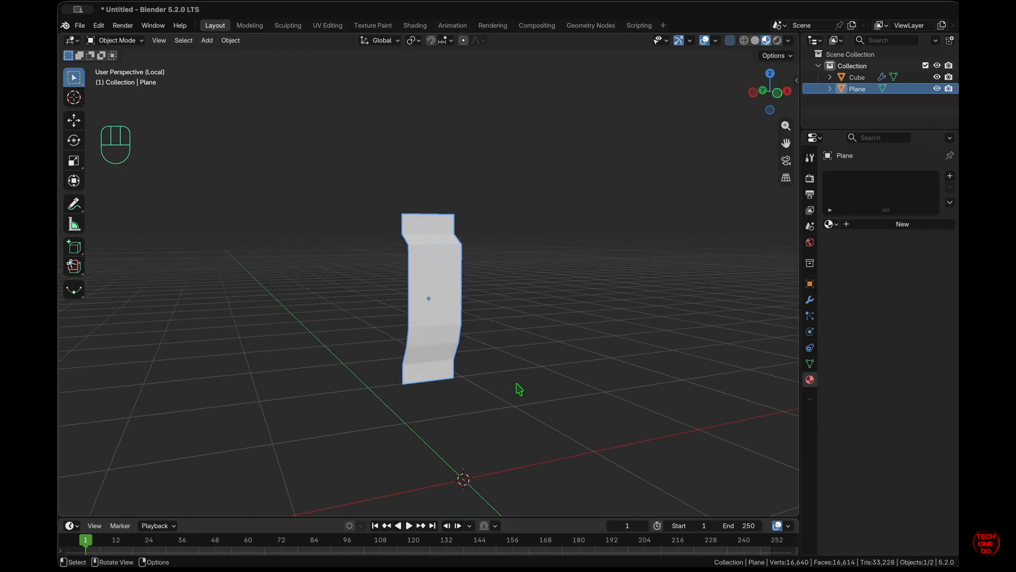
- Select the twelve middle vertex rows of the plane in the front orthographic view and enable proportional editing
key("KP_1")
key("Tab")
scroll(517, 381, "up", 1)
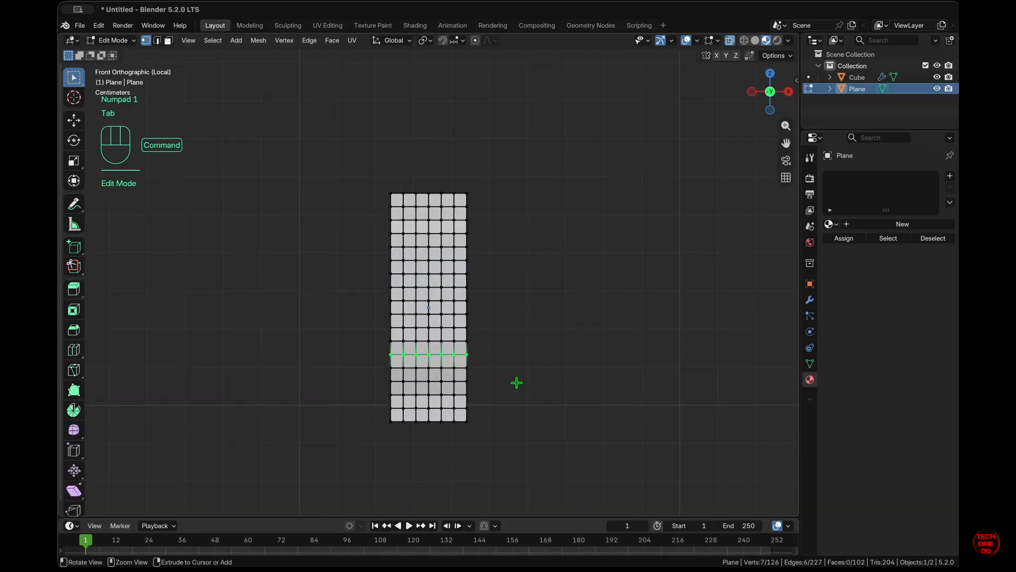
left_click(586, 435)
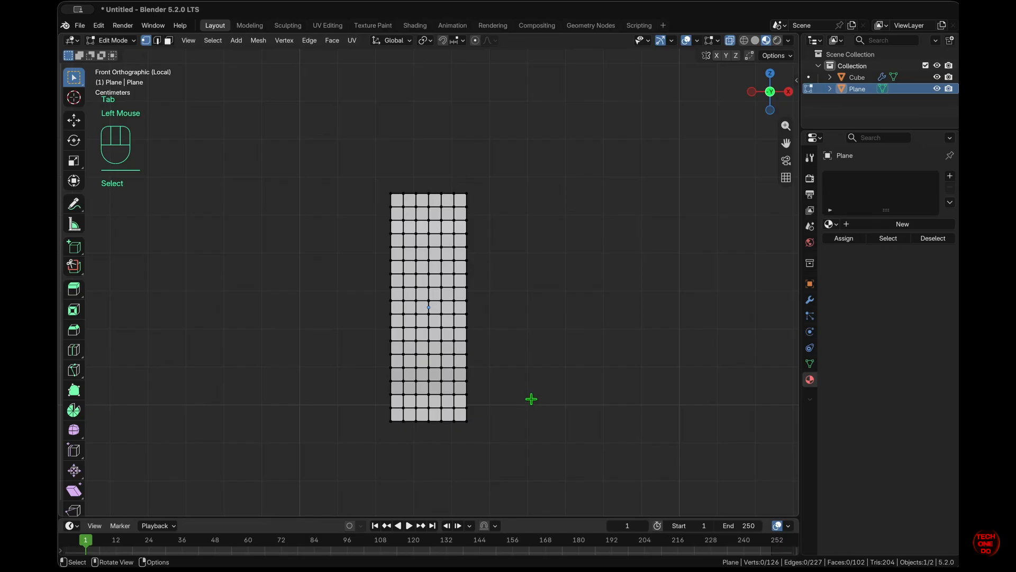
left_click_drag(527, 384, 333, 229)
left_click(475, 41)
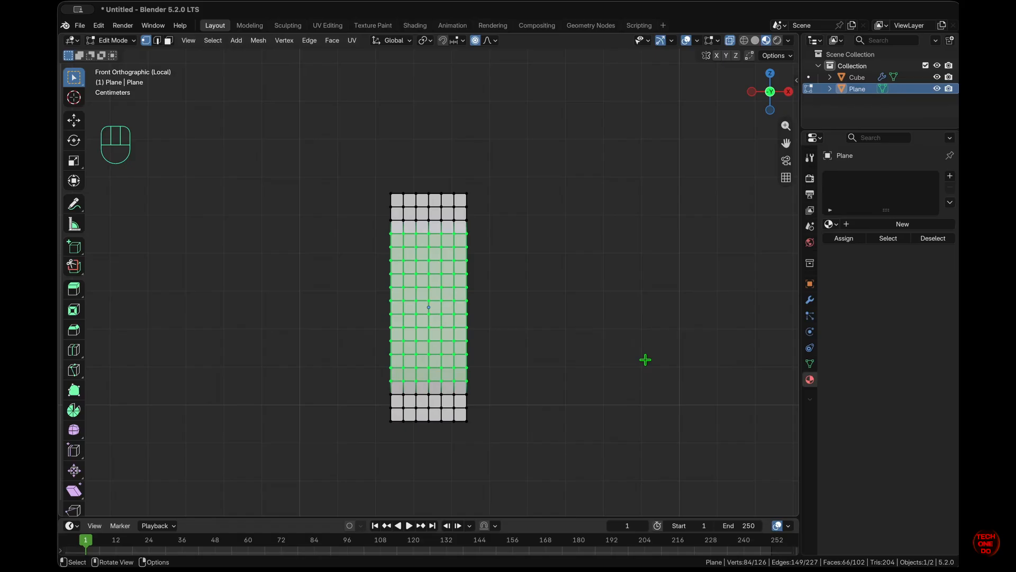
- Scale the middle rows along X to about 0.5 with a proportional size of 0.05, narrowing the handle's grip
key("s")
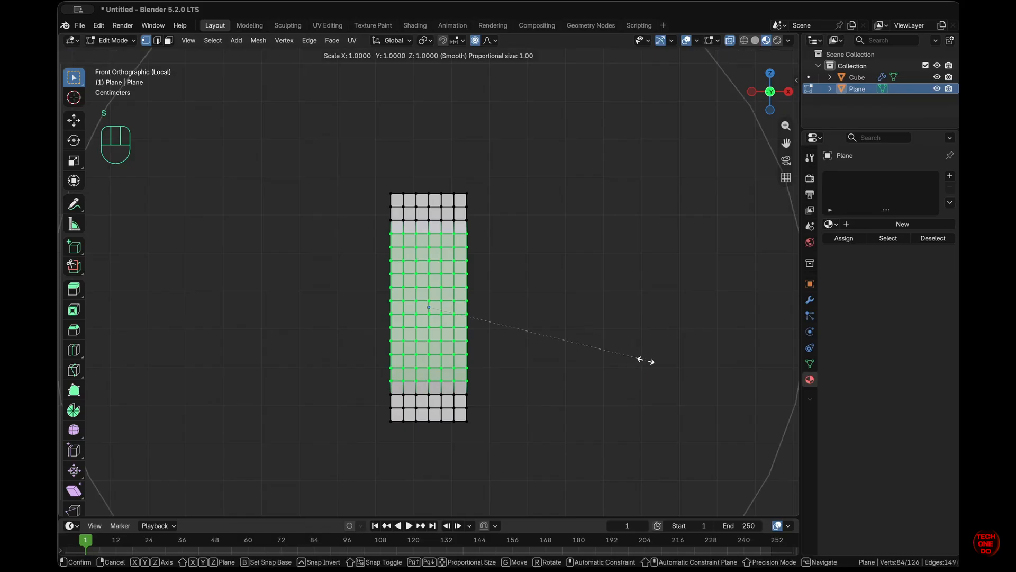
key("x")
scroll(644, 360, "up", 16)
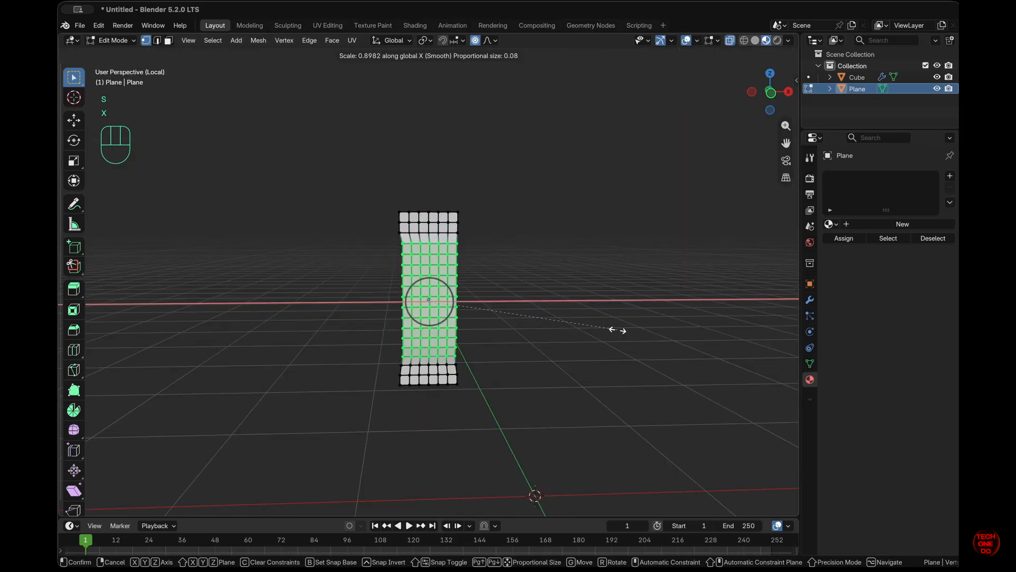
scroll(618, 330, "up", 7)
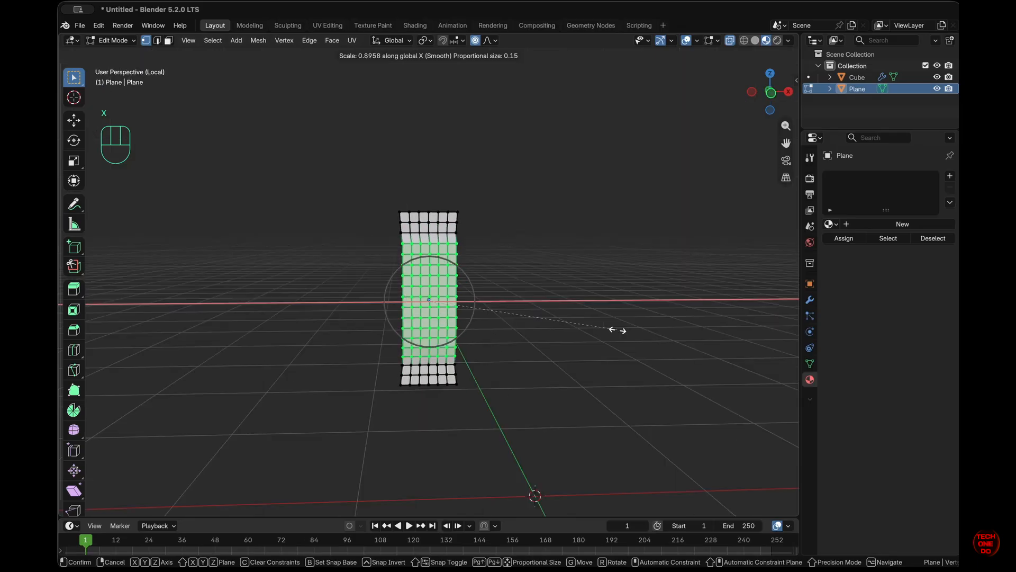
scroll(607, 331, "up", 3)
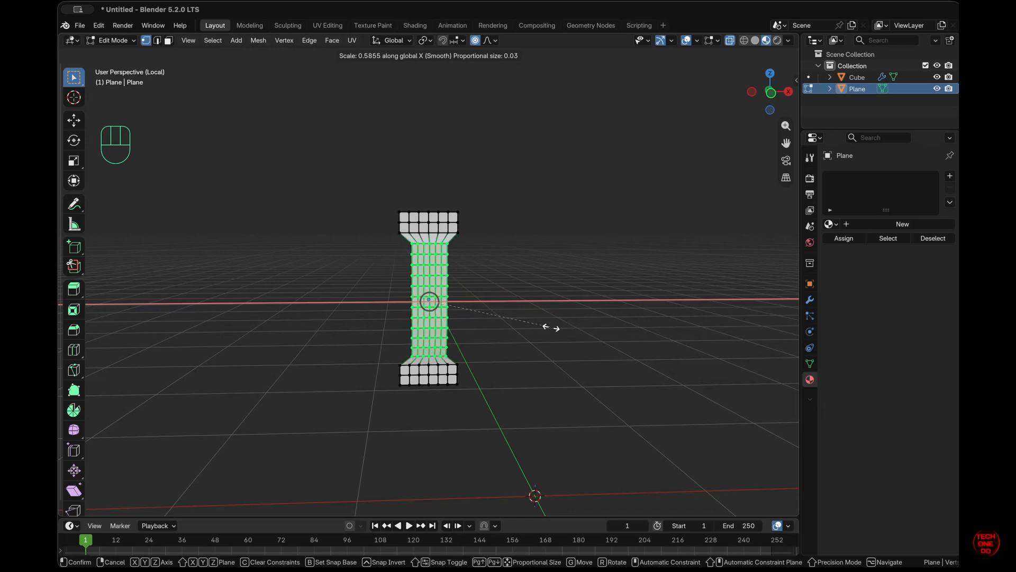
scroll(538, 324, "down", 5)
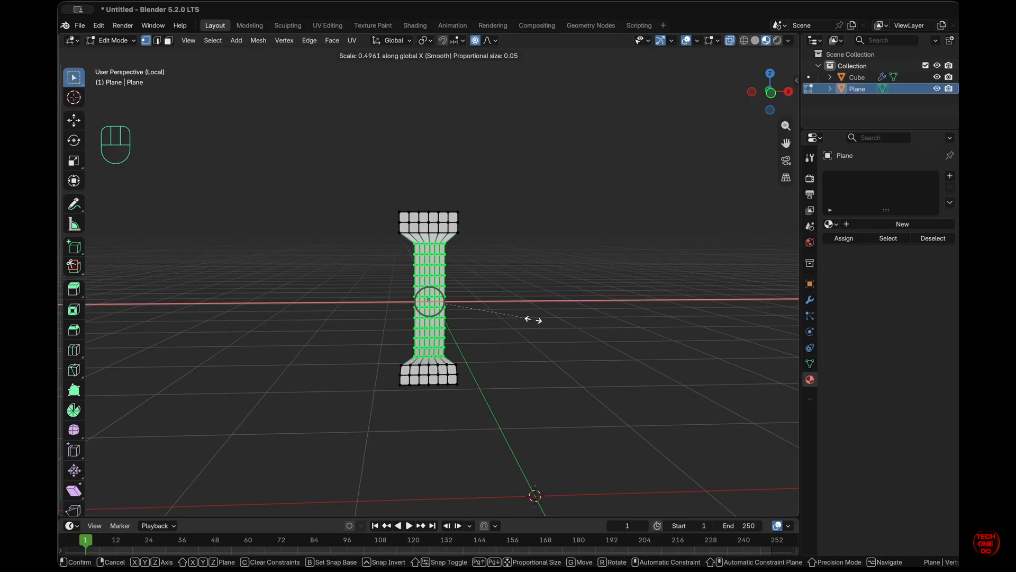
left_click(535, 318)
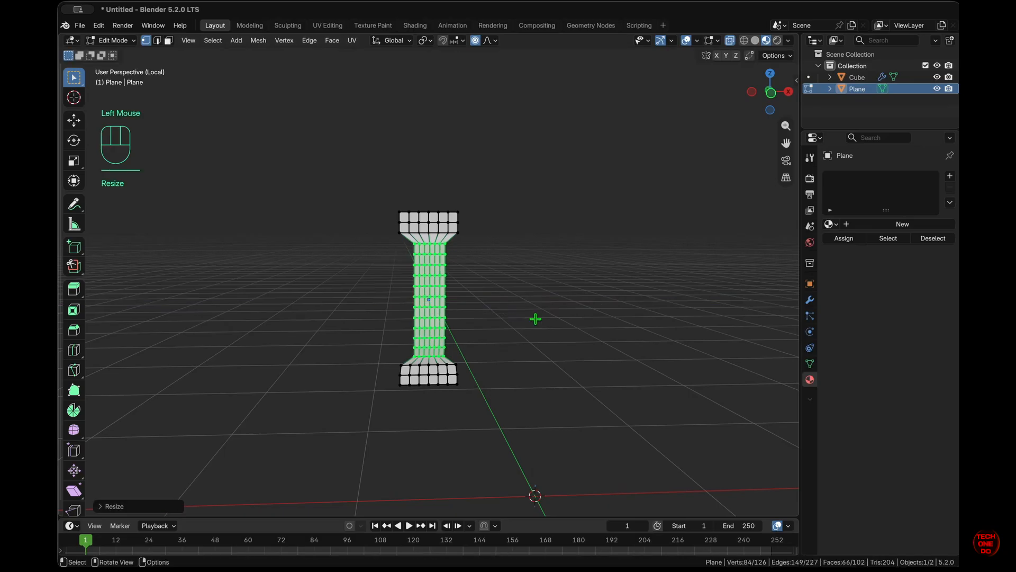
left_click(535, 318)
- Add a level 2 Subdivision Surface modifier to the plane in Object Mode and pin it last in the modifier stack
key("Tab")
scroll(538, 325, "right", 10)
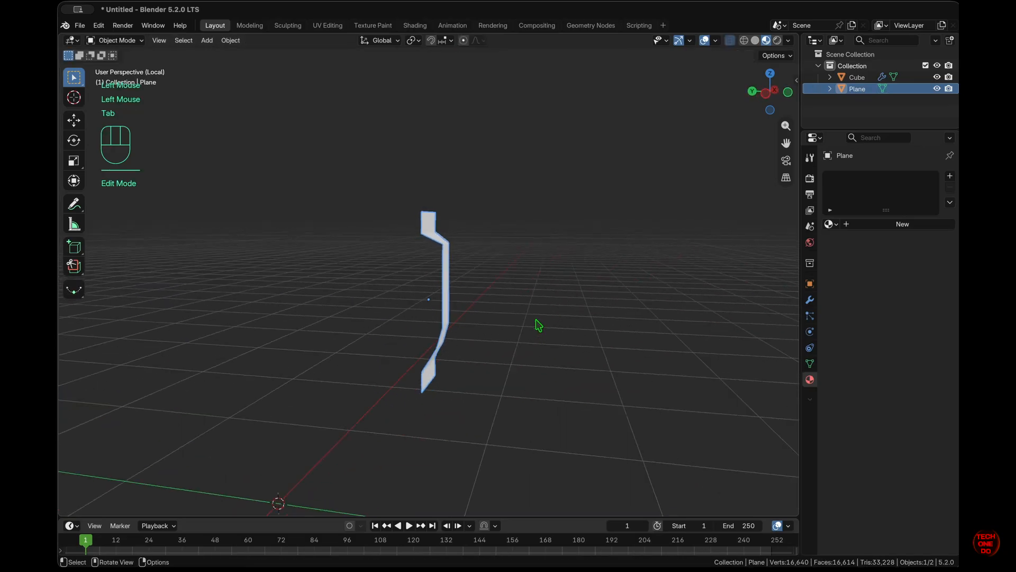
key("super+2")
scroll(539, 325, "right", 10)
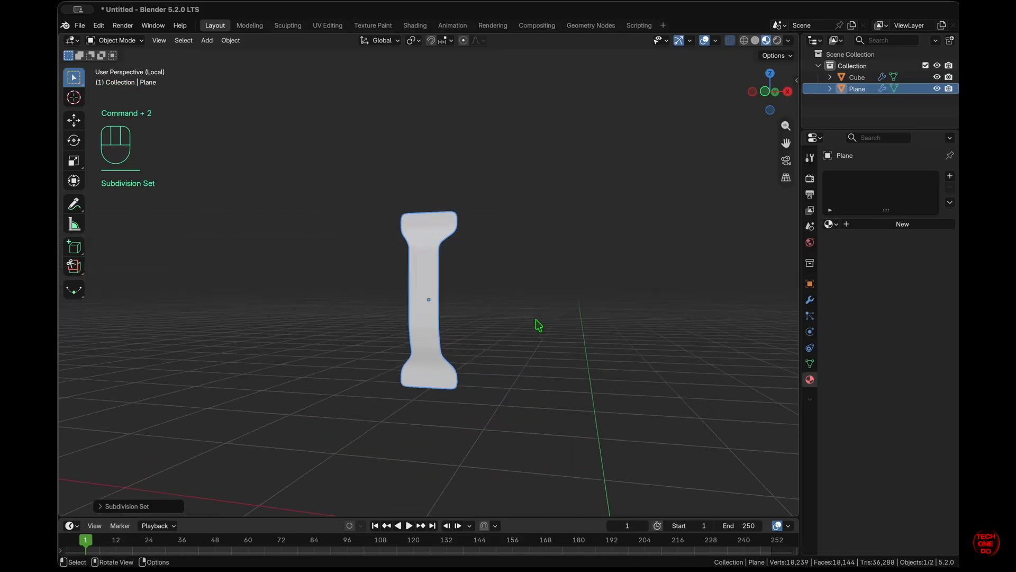
left_click(810, 299)
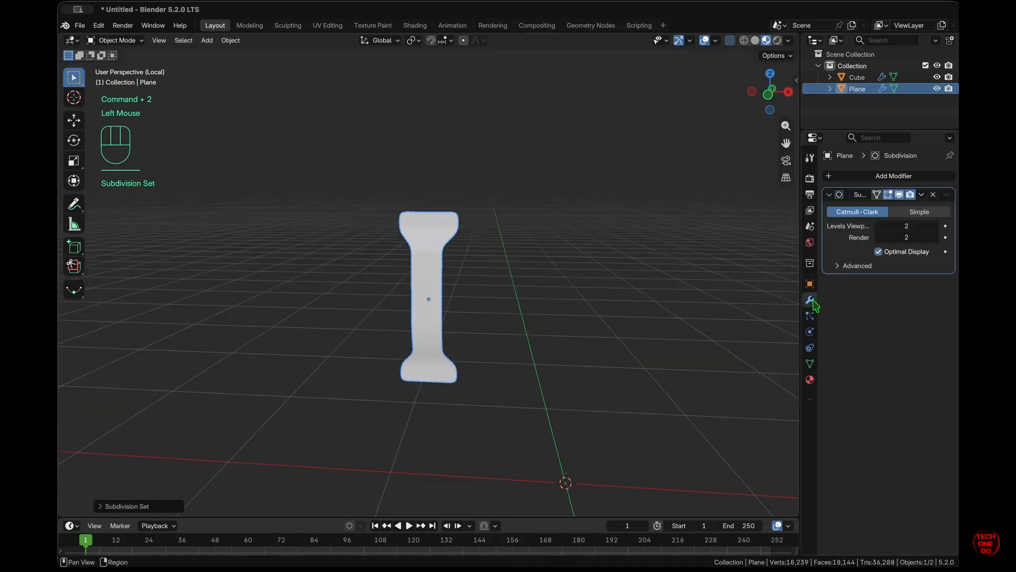
scroll(492, 290, "right", 3)
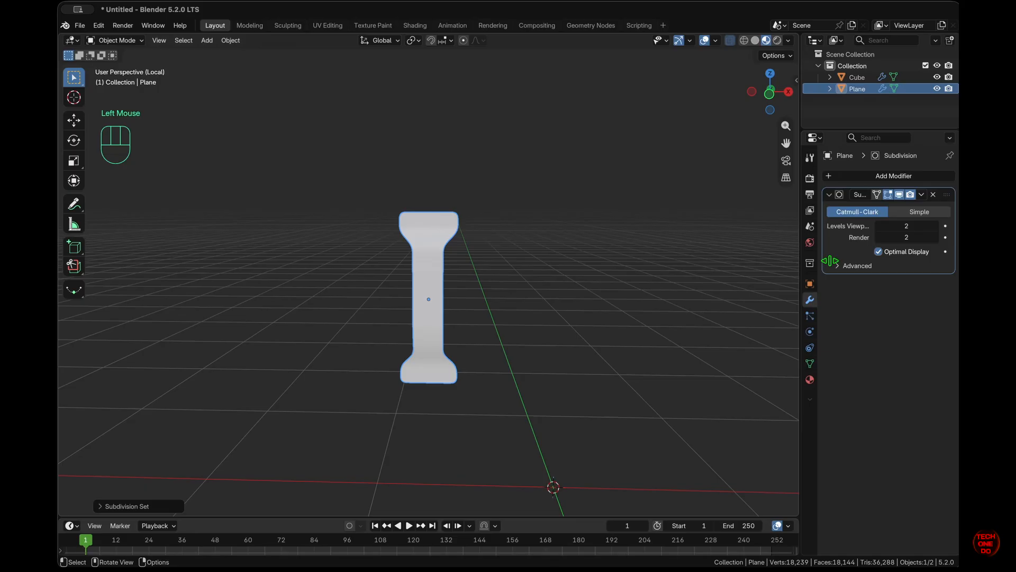
left_click(921, 194)
left_click(889, 273)
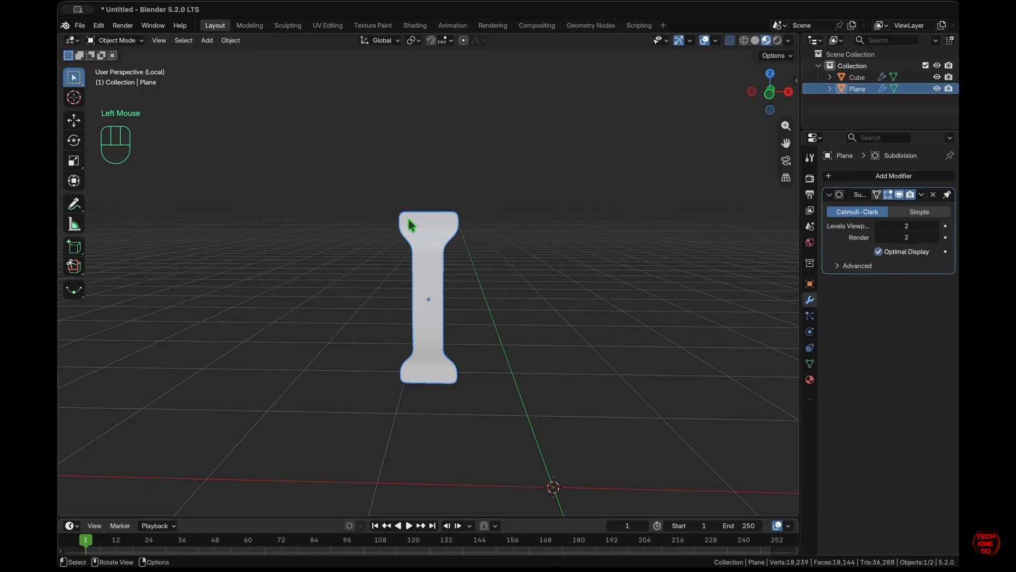
- Add a Solidify modifier to the plane with 0.01 m thickness and set its offset to 1.0
scroll(408, 216, "right", 6)
scroll(408, 220, "right", 3)
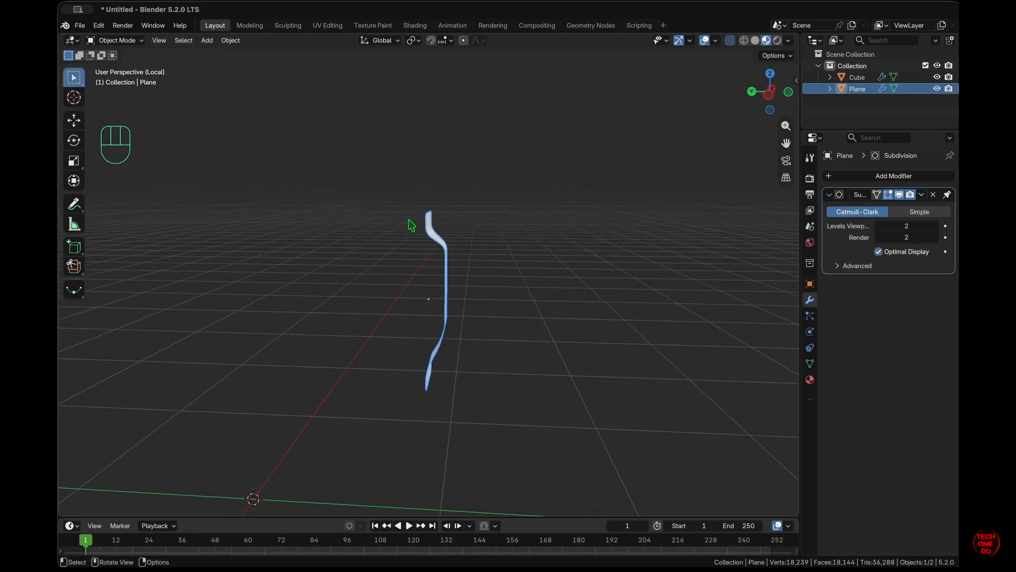
left_click(911, 177)
mouse_move(911, 180)
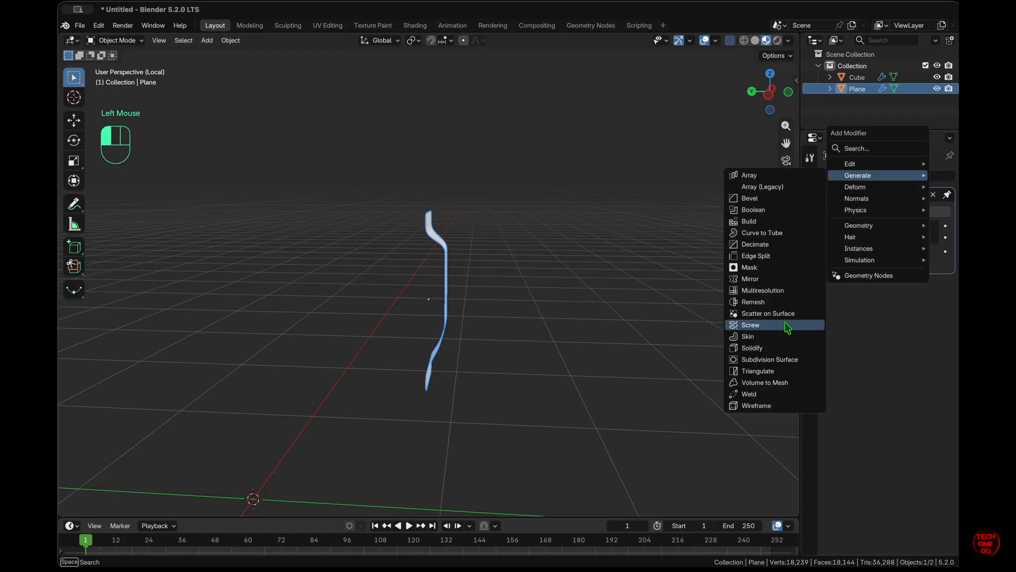
left_click(756, 347)
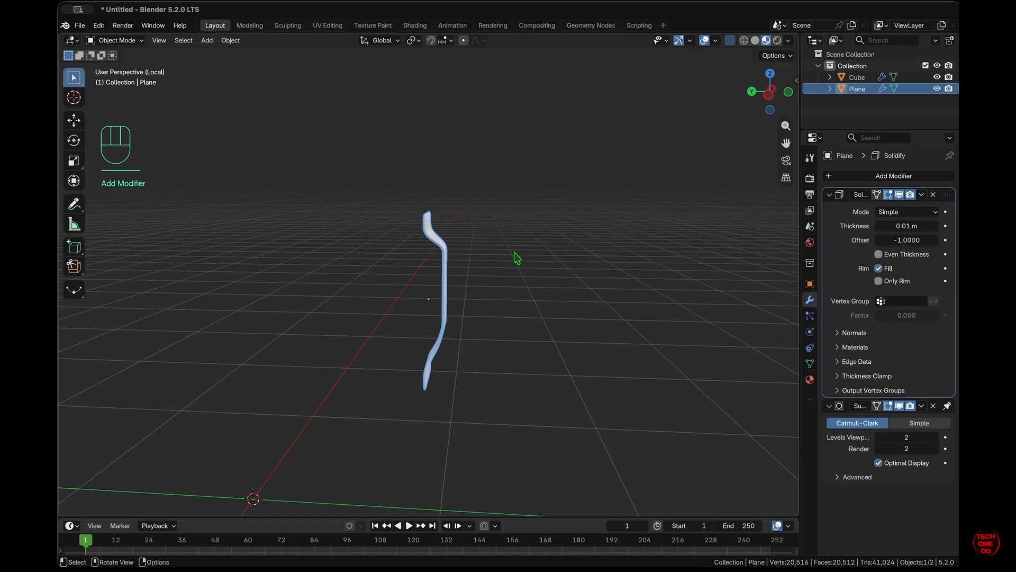
left_click_drag(894, 245, 939, 242)
- Exit local view and check how the deselected handle sits against the door in the left orthographic view
key("slash")
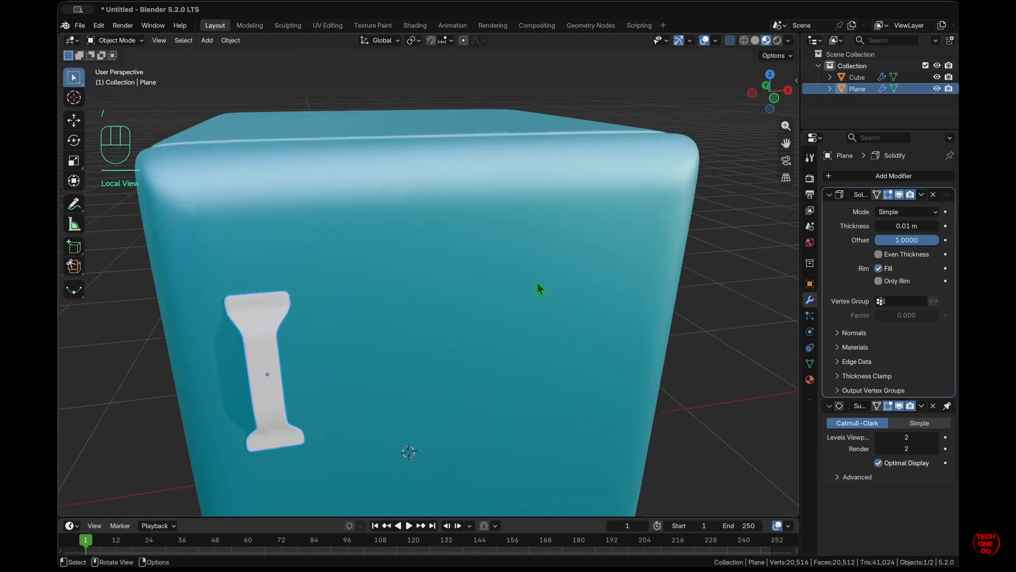
middle_click_drag(537, 283, 537, 283)
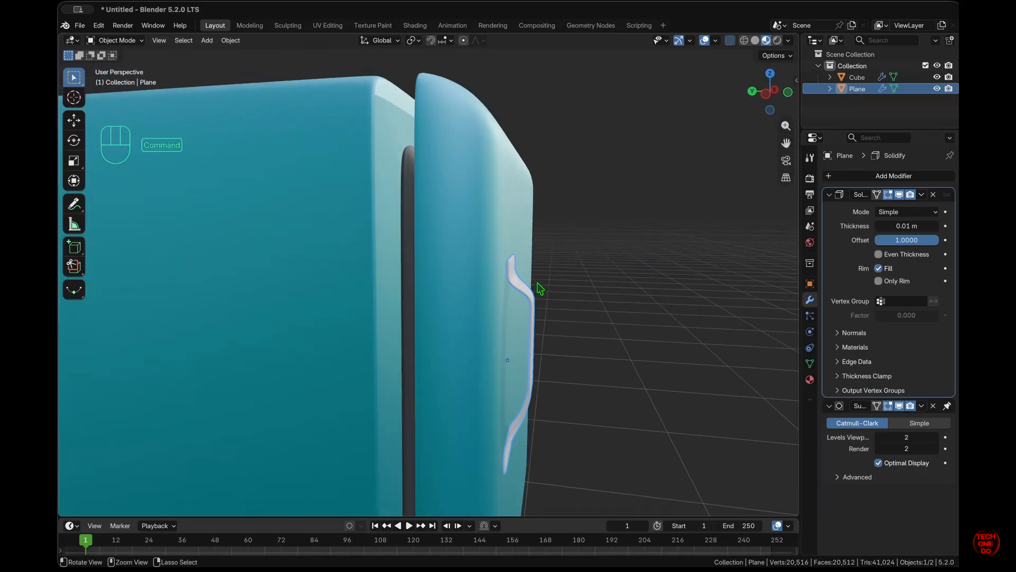
key("ctrl+KP_3")
scroll(538, 284, "up", 3, "super")
scroll(538, 283, "right", 3, "shift")
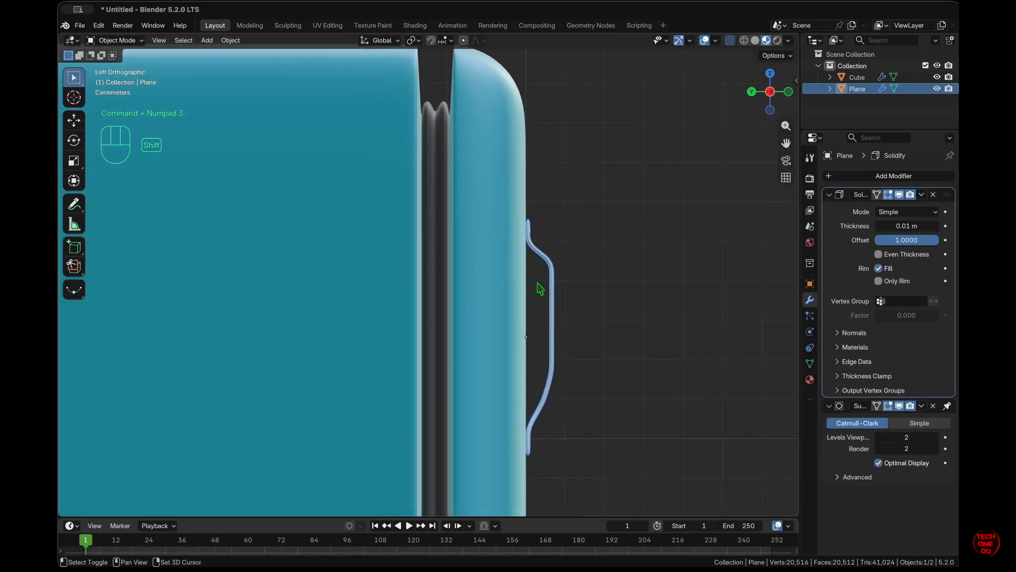
left_click(591, 298)
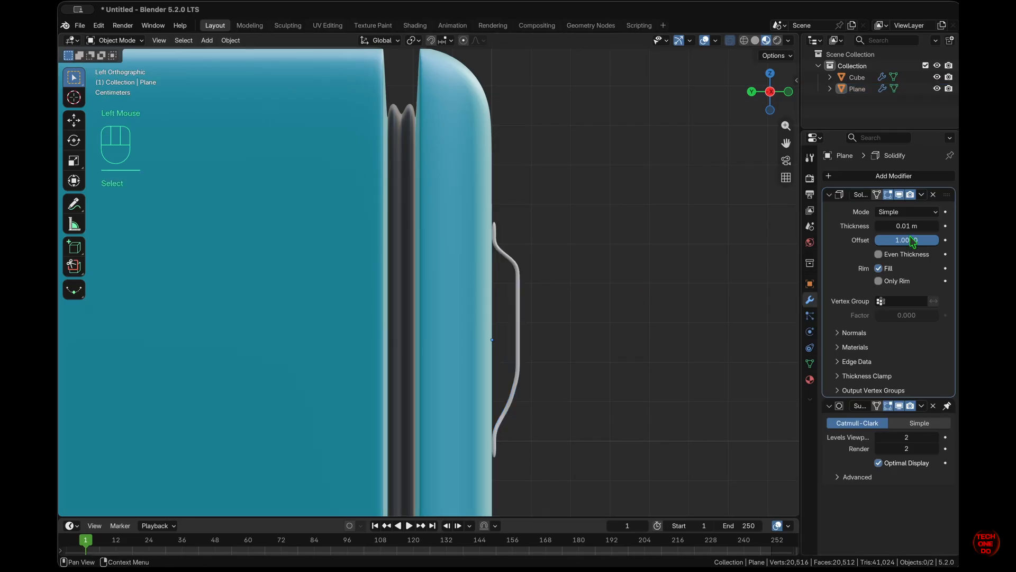
- Set the handle's Solidify thickness to 0.02 m, deselect it, and inspect the thicker handle from several sides
left_click(935, 226)
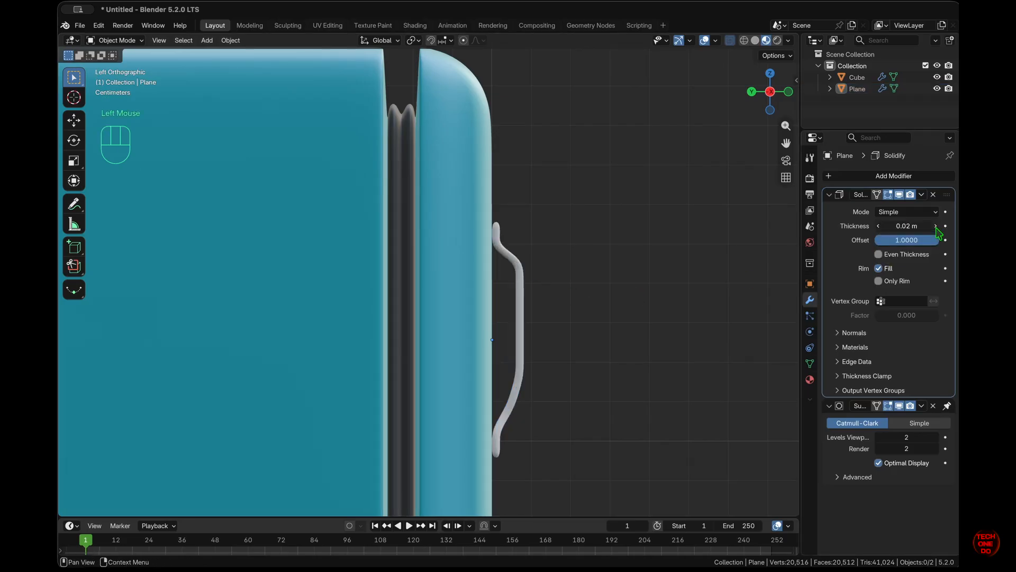
left_click(706, 321)
scroll(707, 321, "right", 5)
scroll(709, 327, "right", 10)
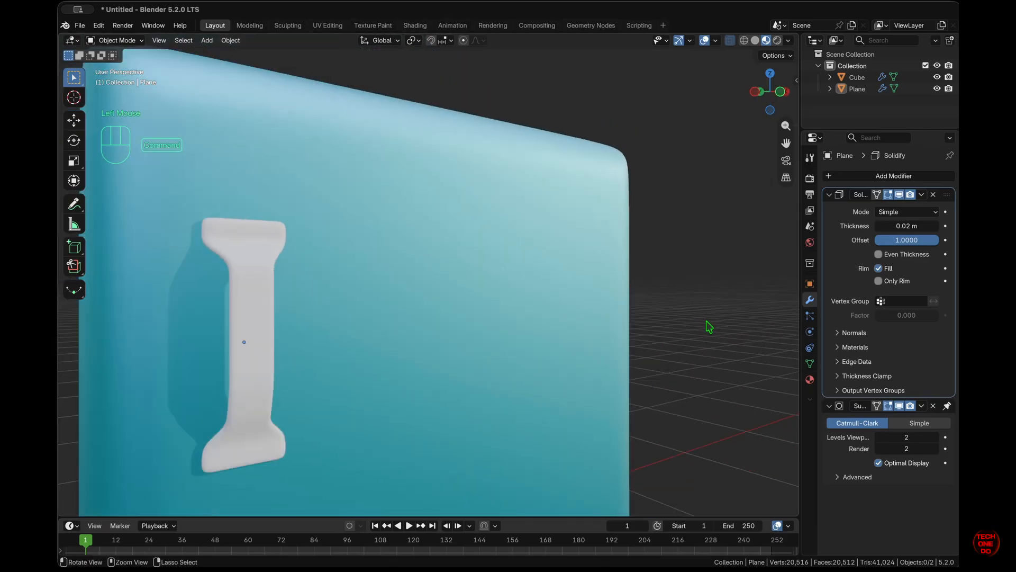
scroll(709, 327, "right", 8)
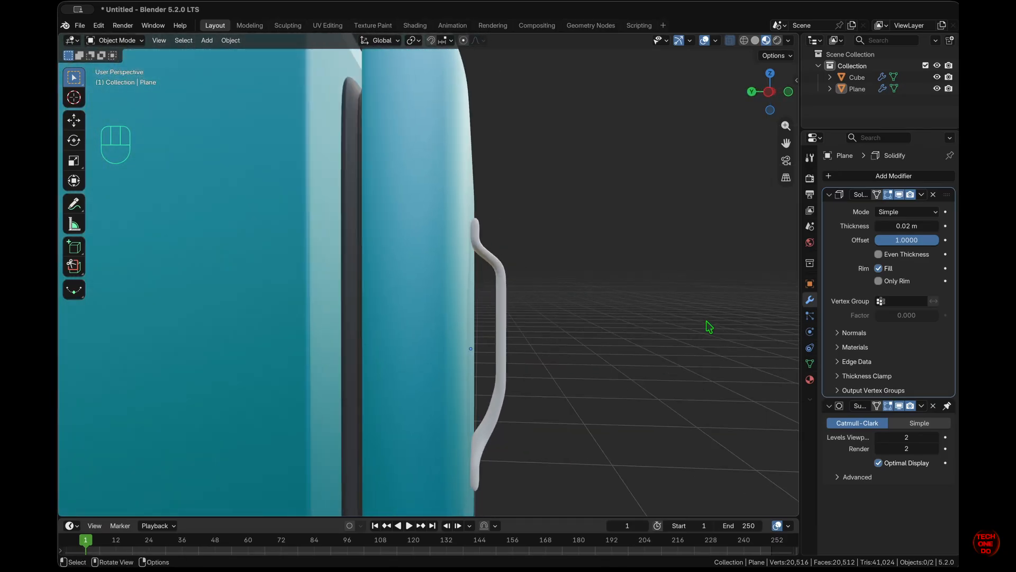
scroll(709, 326, "down", 3, "super")
scroll(709, 327, "right", 3)
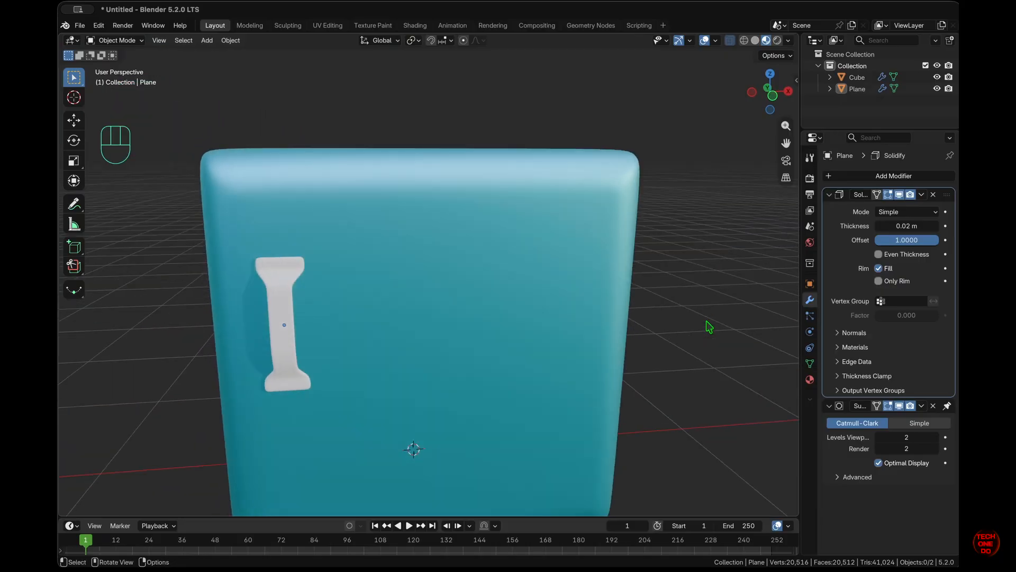
- Give the handle a new material with a pure white base color and a metallic value of about 0.806
left_click(282, 341)
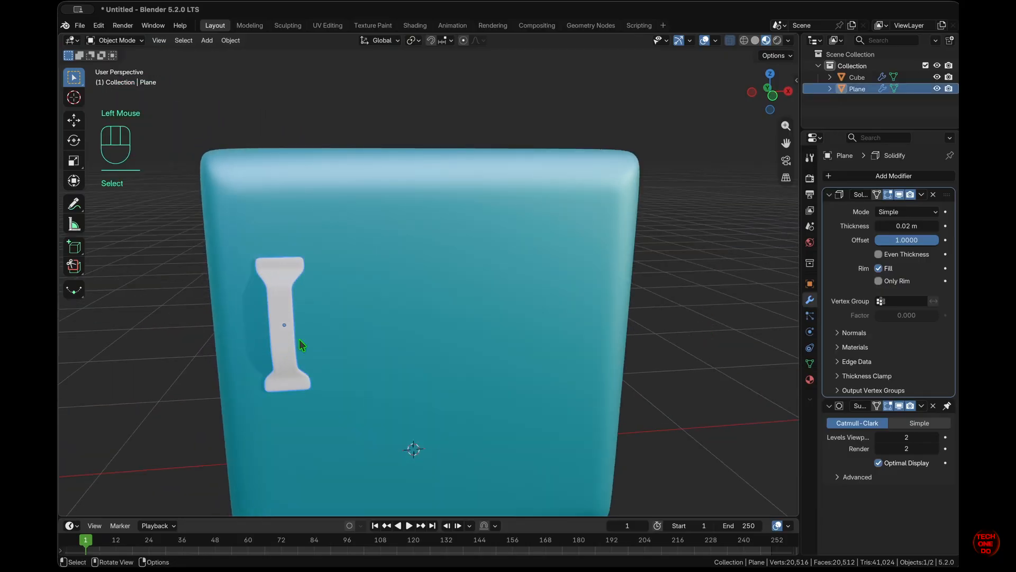
left_click(810, 379)
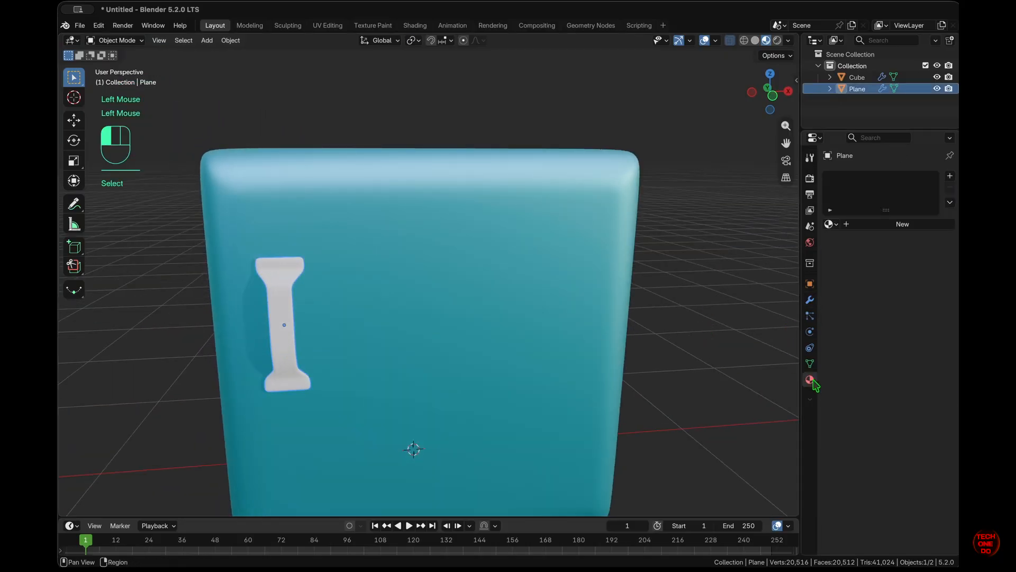
left_click(903, 225)
left_click(923, 296)
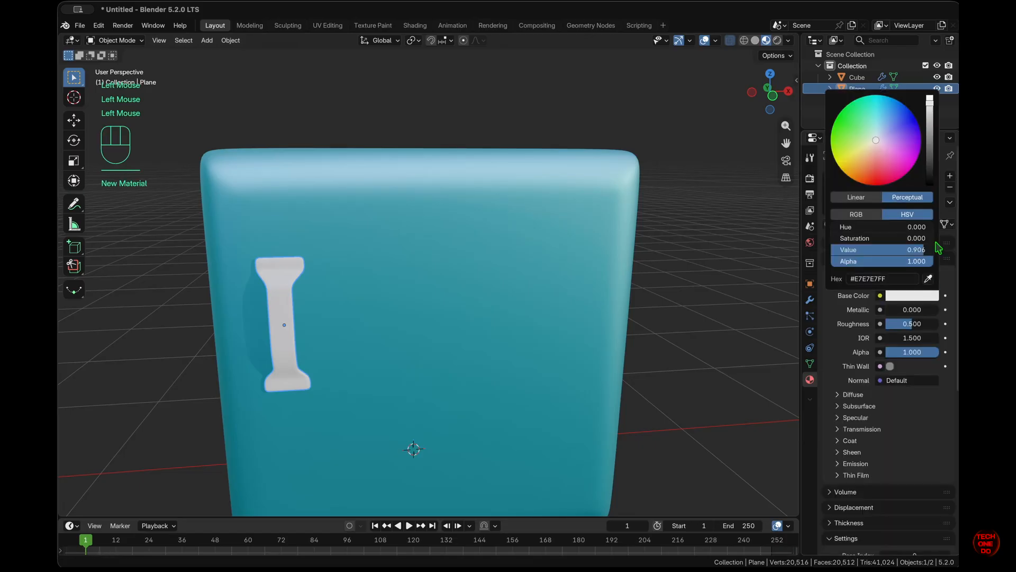
scroll(919, 275, "down", 2)
left_click(920, 265)
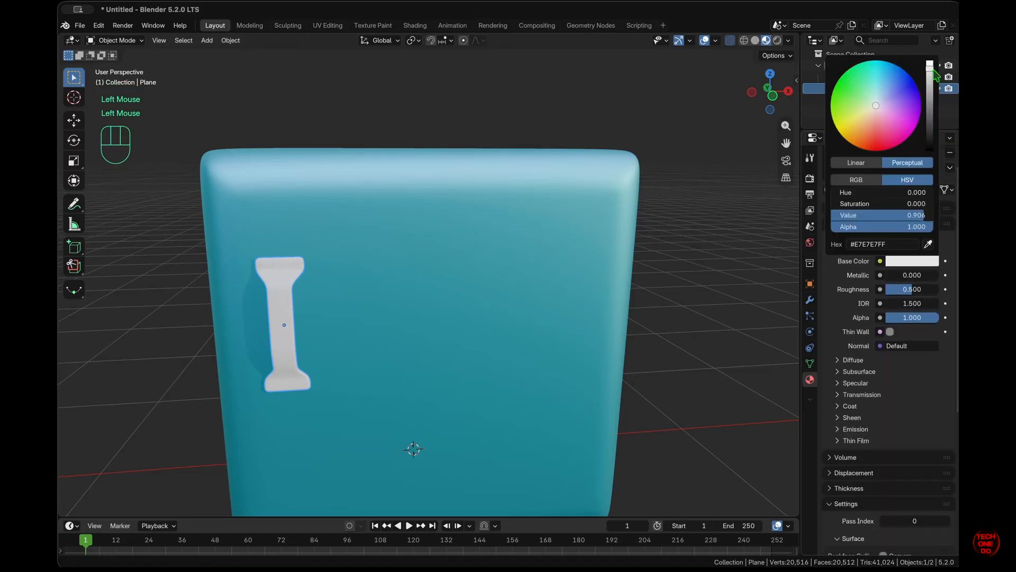
mouse_move(933, 71)
left_mouse_down()
mouse_move(929, 127)
mouse_move(930, 62)
left_mouse_up()
left_click_drag(892, 275, 931, 275)
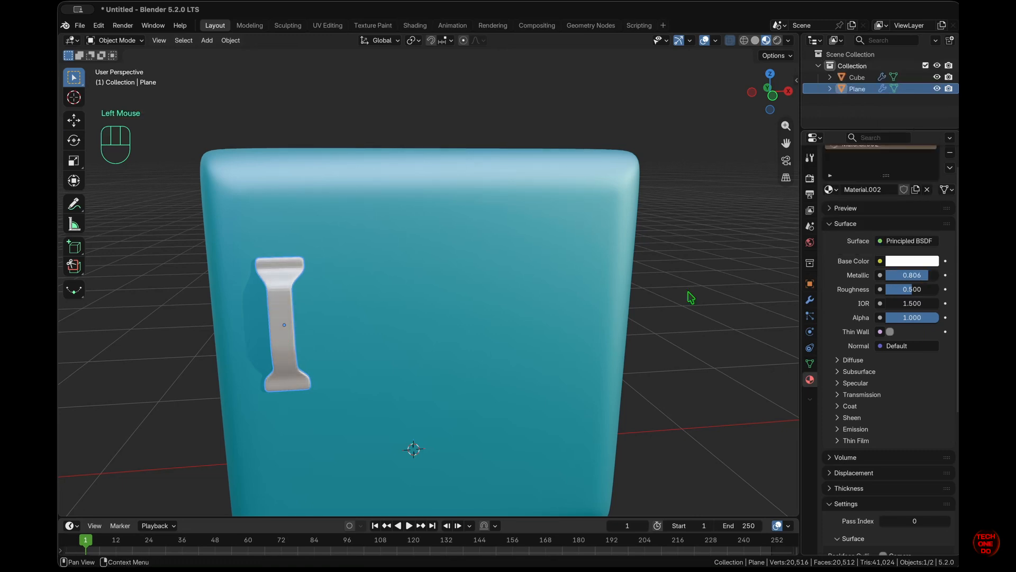
- Shade the handle smooth and set its material's roughness to about 0.267 and metallic to 1.0
right_click(281, 288)
left_click(281, 284)
middle_click_drag(433, 298, 435, 298)
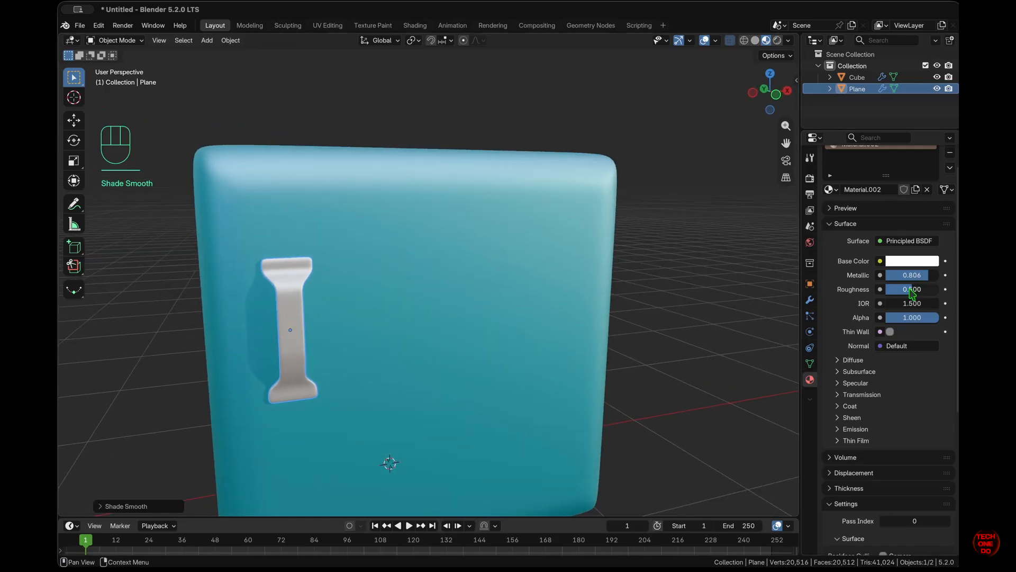
mouse_move(910, 290)
left_mouse_down()
mouse_move(887, 289)
mouse_move(902, 290)
left_mouse_up()
left_click_drag(919, 275, 939, 274)
- Preview the metallic handle in Rendered shading, then return to Material Preview shading
scroll(200, 355, "left", 5)
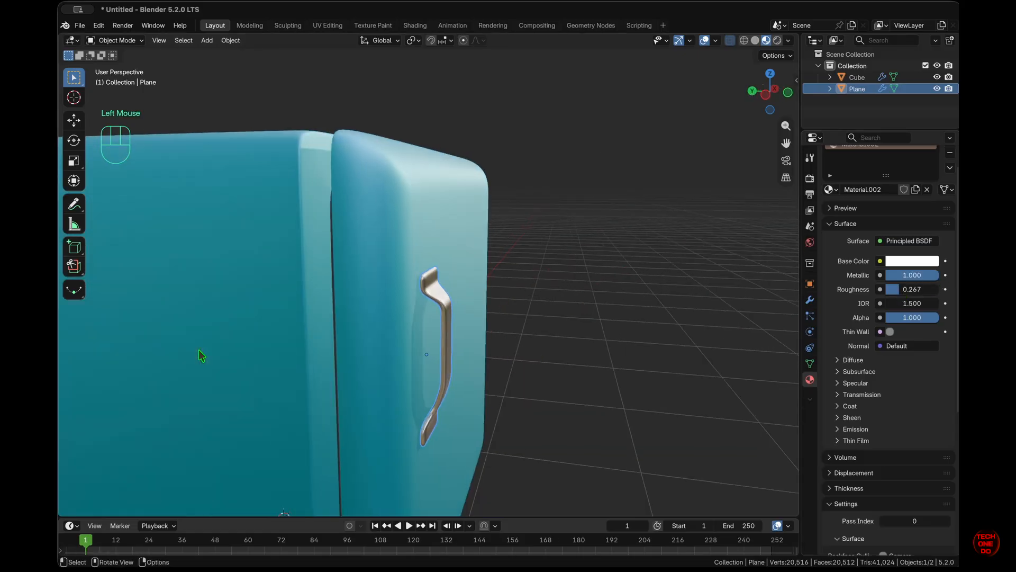
scroll(201, 356, "right", 5)
left_click(777, 41)
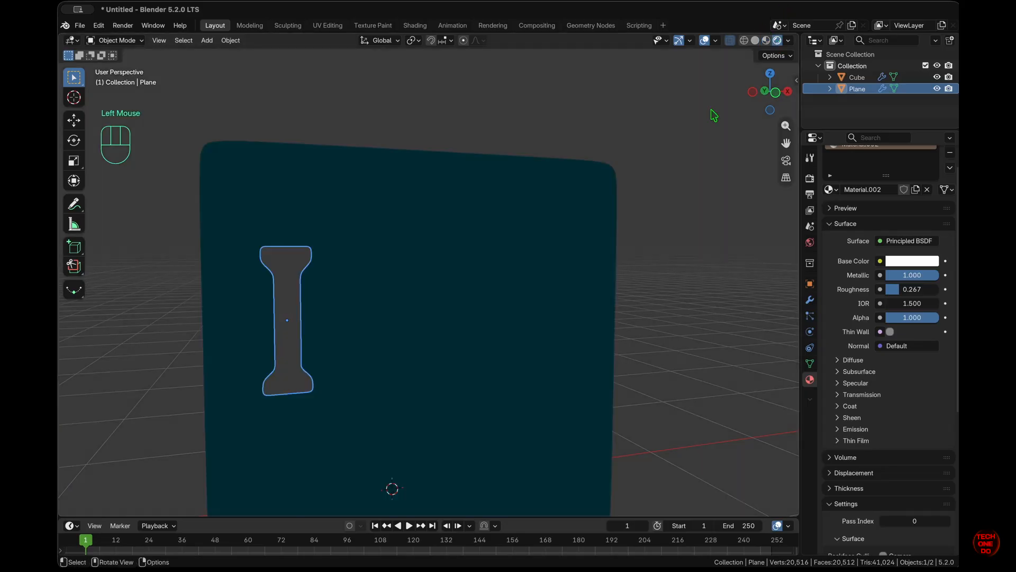
scroll(712, 113, "left", 5)
left_click(766, 40)
- Fine-tune the handle's material to a metallic value of about 0.971 and a roughness of about 0.199
scroll(547, 223, "up", 5)
scroll(547, 222, "down", 4)
left_click_drag(913, 274, 911, 275)
left_click_drag(905, 289, 901, 289)
scroll(497, 313, "right", 5)
scroll(497, 312, "left", 5)
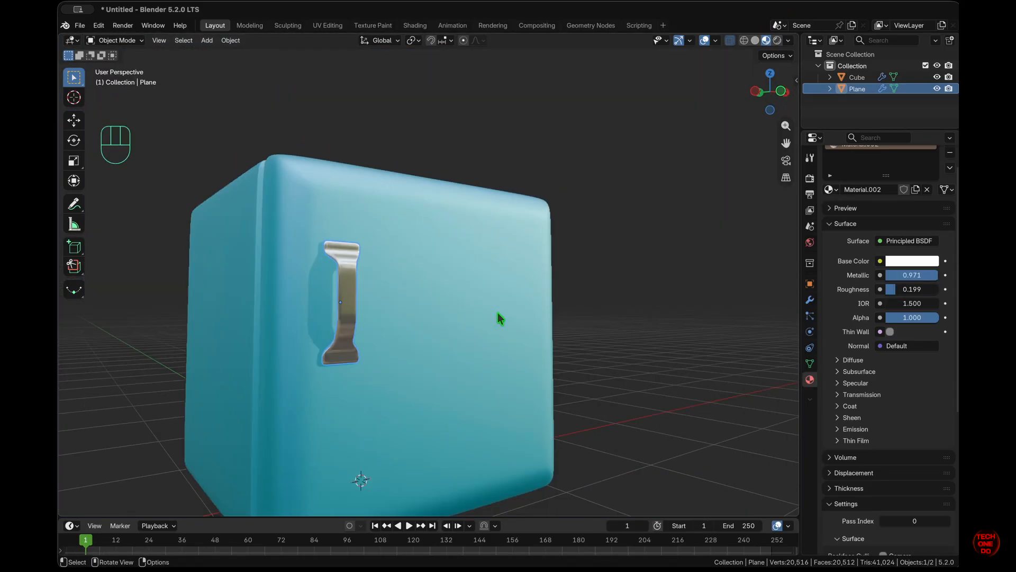
- Isolate the handle in local view and enable the Wireframe overlay on its geometry
scroll(498, 312, "right", 5)
scroll(497, 312, "up", 5)
key("slash")
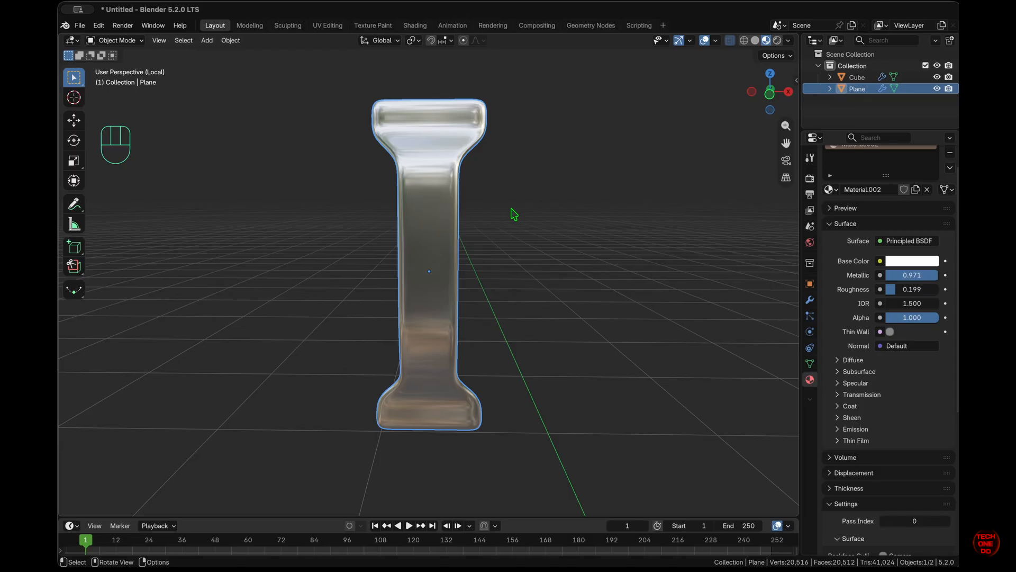
left_click(715, 41)
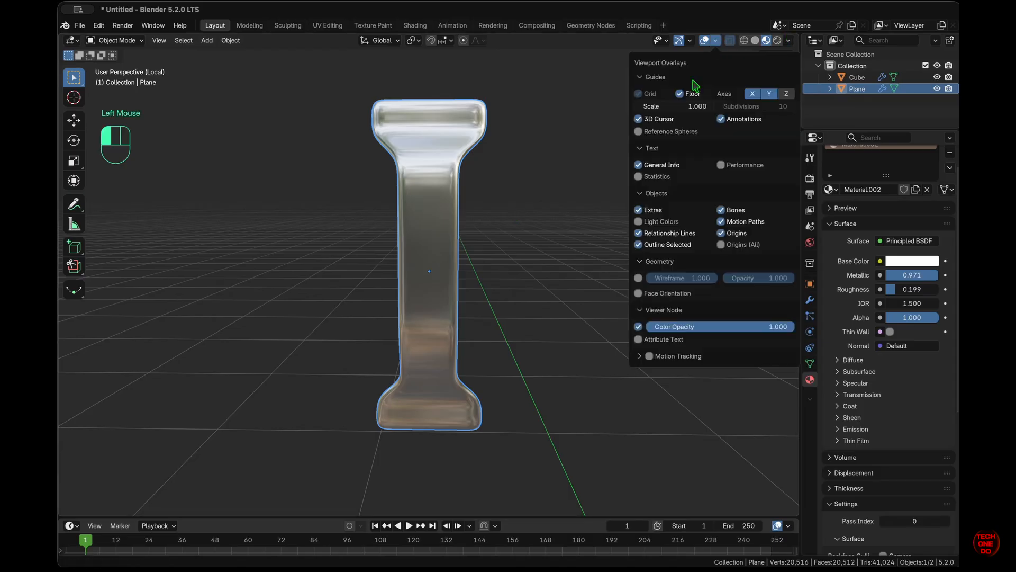
left_click(638, 278)
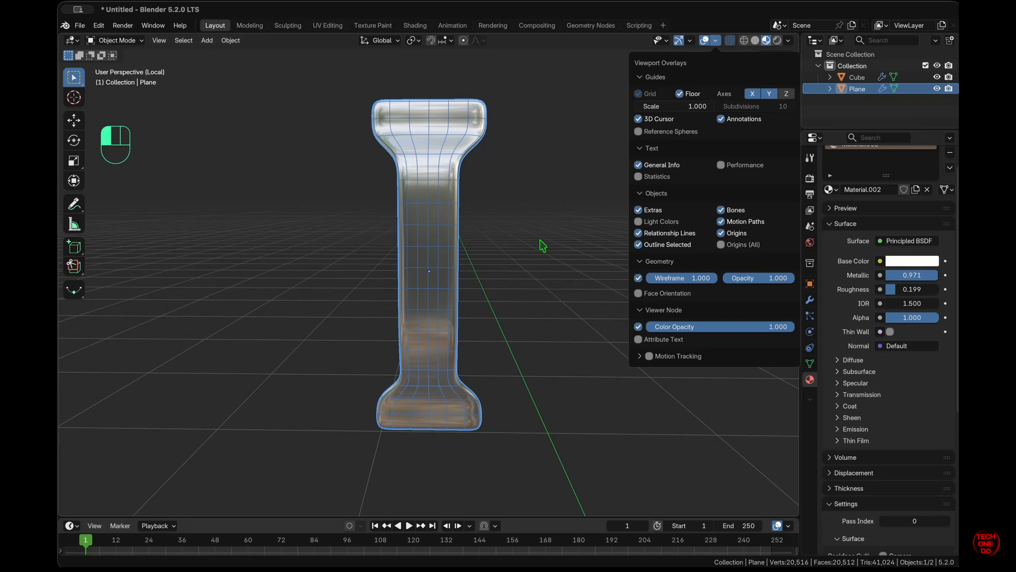
- Show the isolated handle in Solid shading with X-ray enabled, seen from the front orthographic view
key("alt+z")
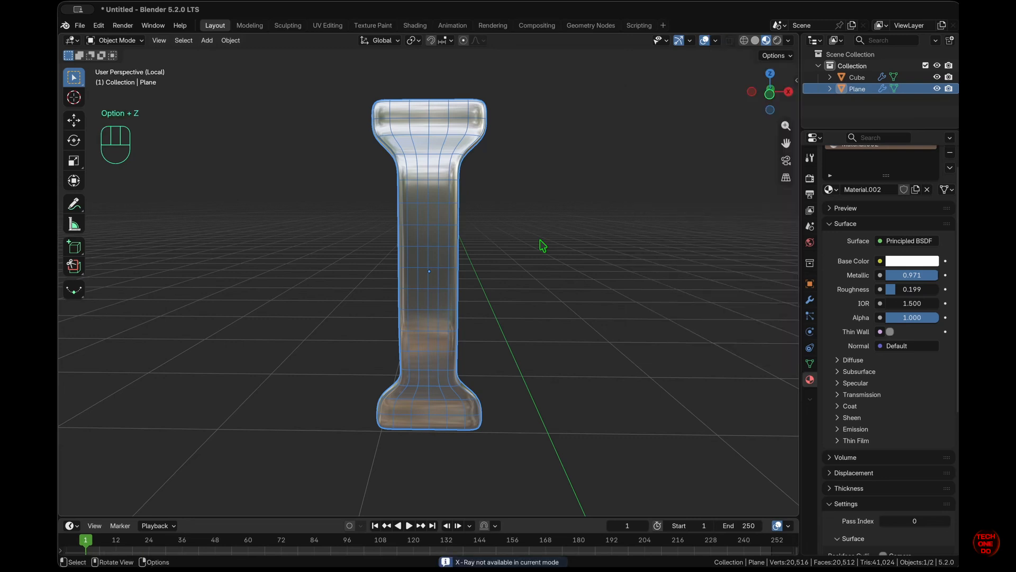
left_click(755, 40)
key("alt+z")
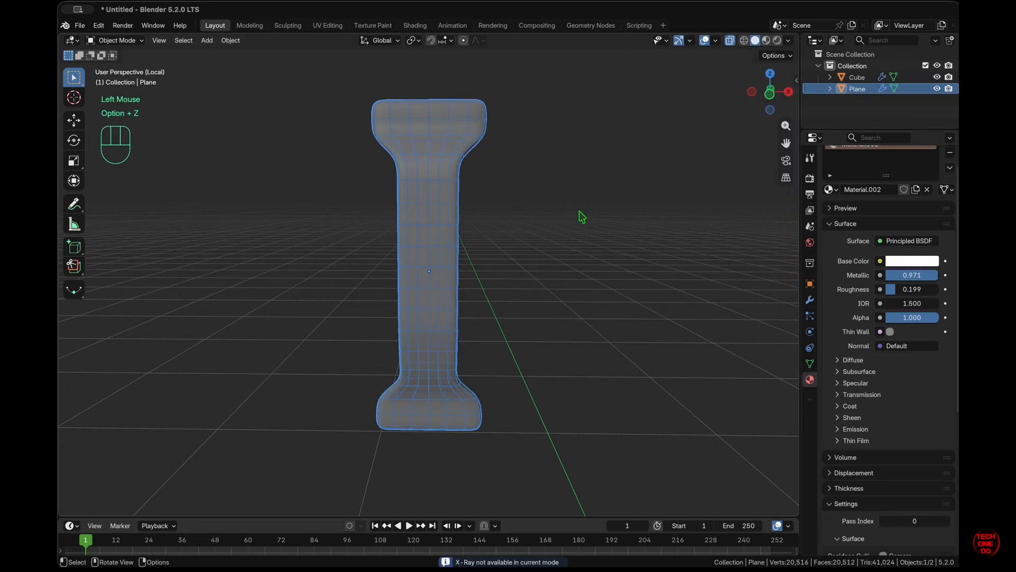
key("KP_1")
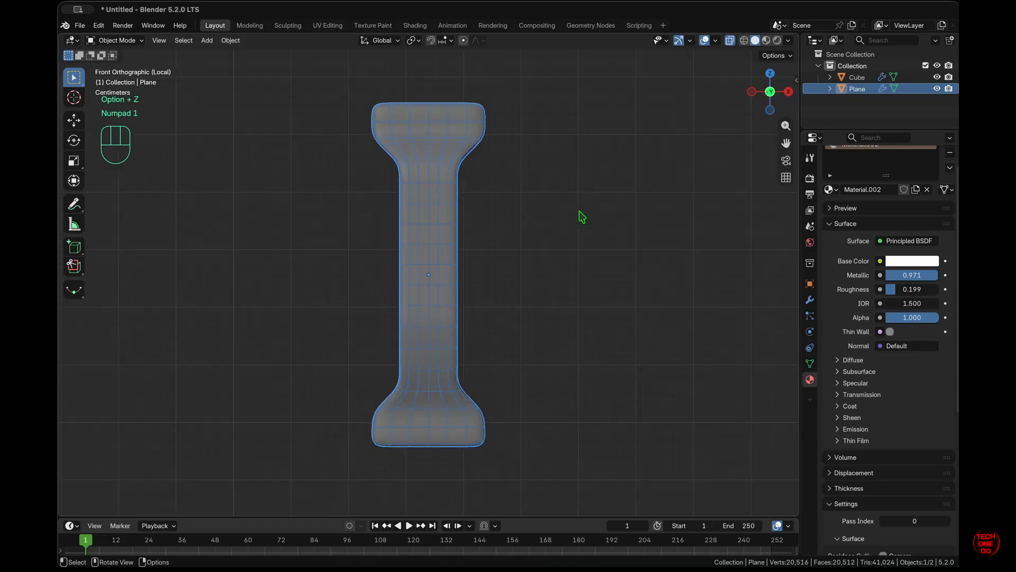
- Place the 3D cursor on the left part of the handle's wide upper end, at the horizontal wireframe line
scroll(582, 217, "up", 3)
scroll(582, 217, "up", 2, "shift")
scroll(583, 217, "up", 1, "shift")
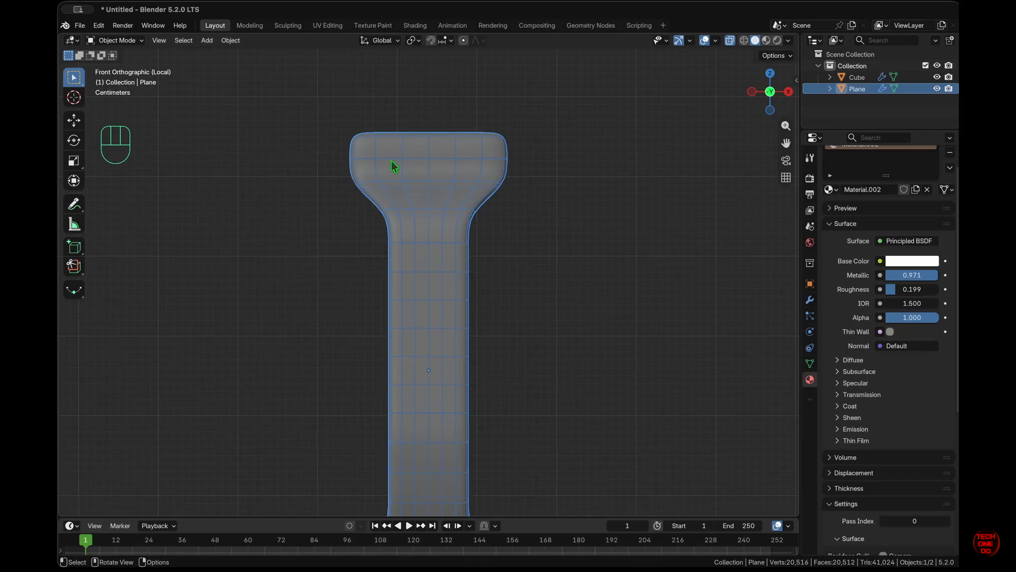
key("shift")
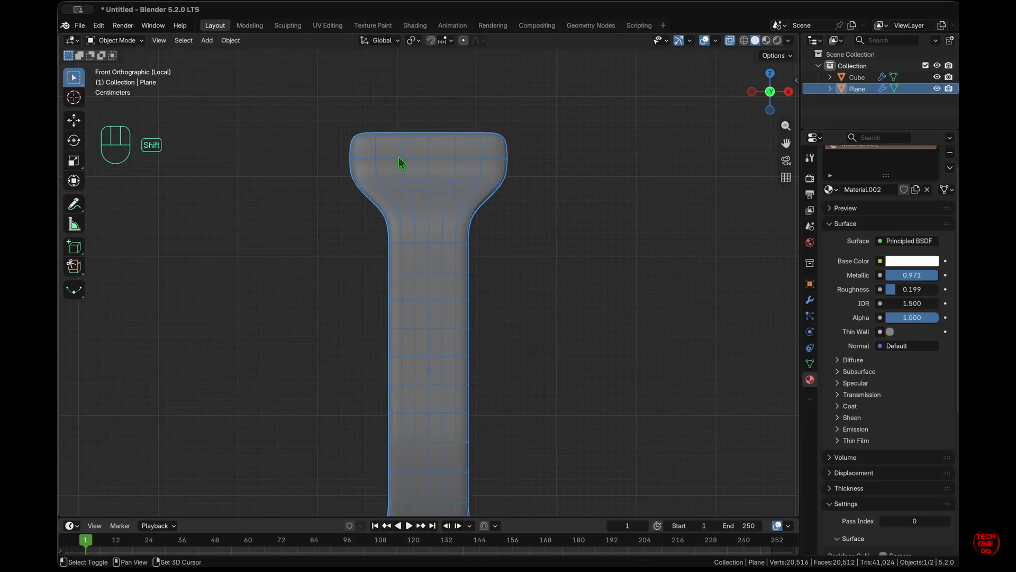
right_click(388, 157, "shift")
scroll(389, 158, "left", 2, "shift")
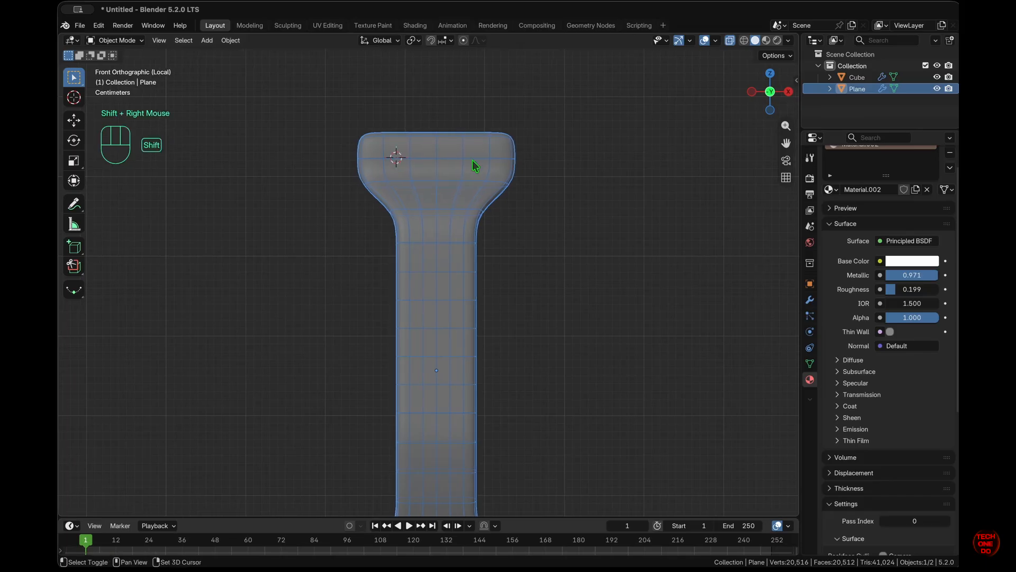
- Check that Bolt is offered among the addable meshes and that the BoltFactory add-on is enabled, searching the add-ons for "boltf"
key("shift+a")
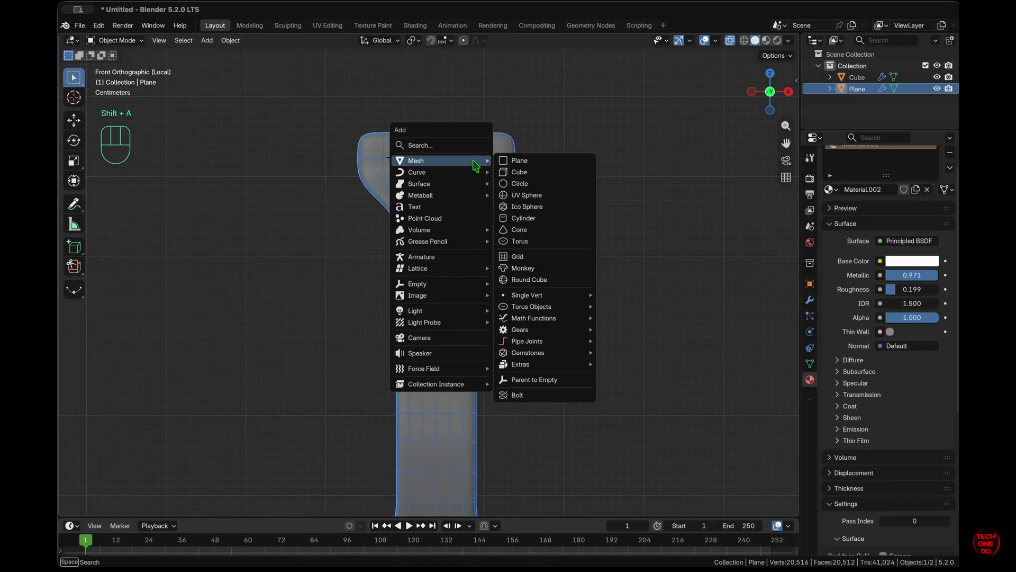
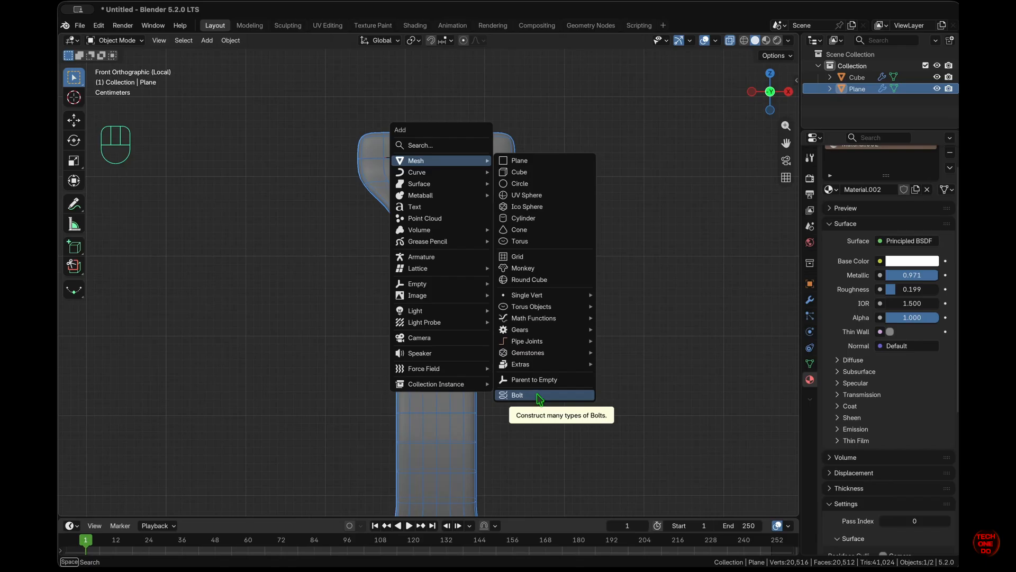
left_click(678, 363)
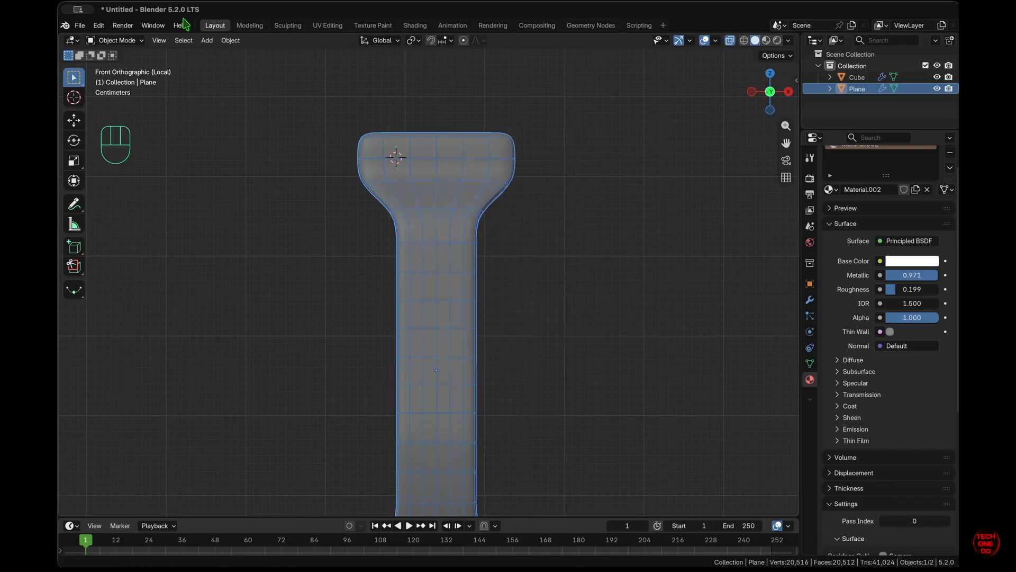
left_click(125, 26)
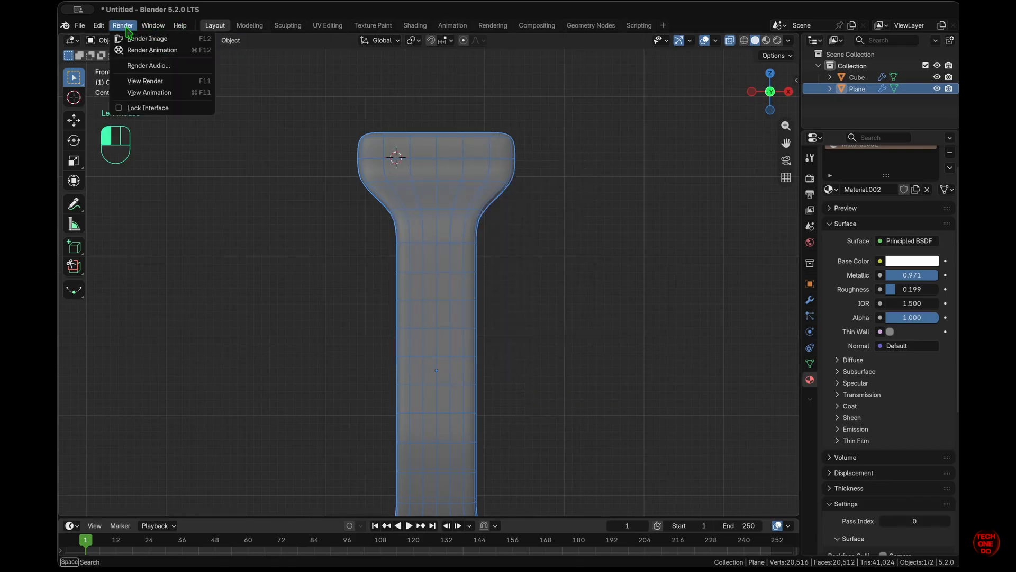
left_click(102, 27)
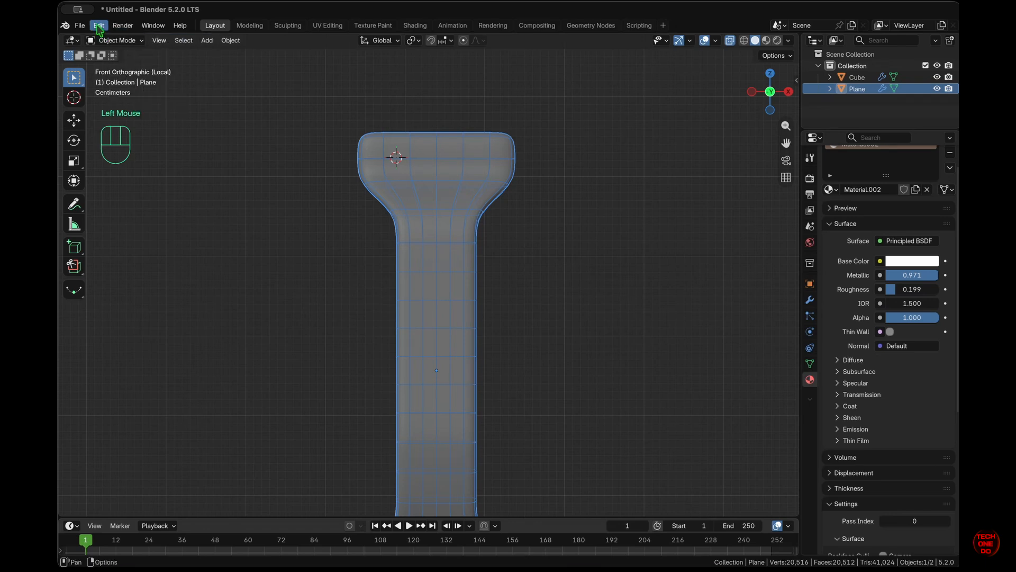
left_click(99, 25)
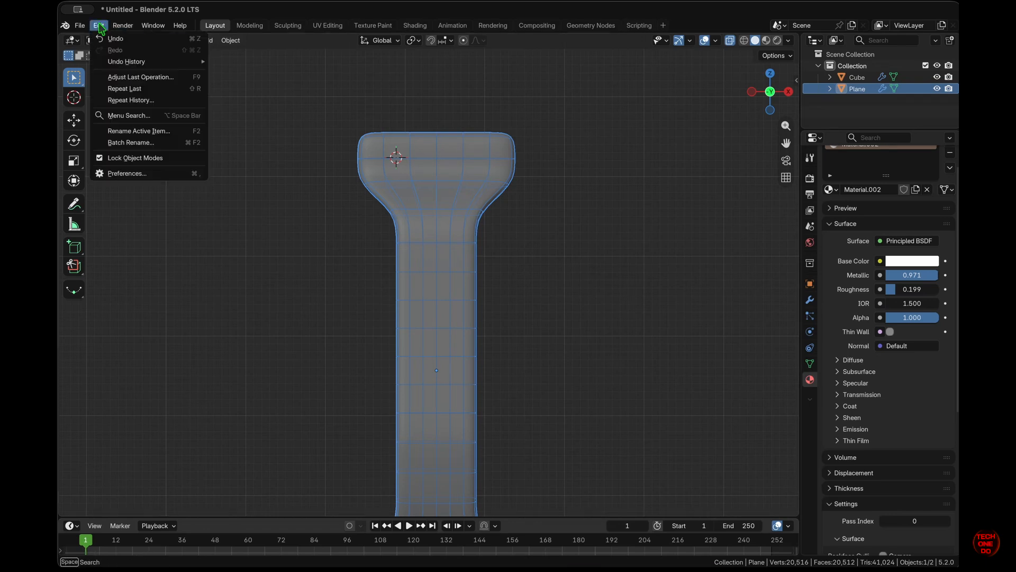
left_click(131, 175)
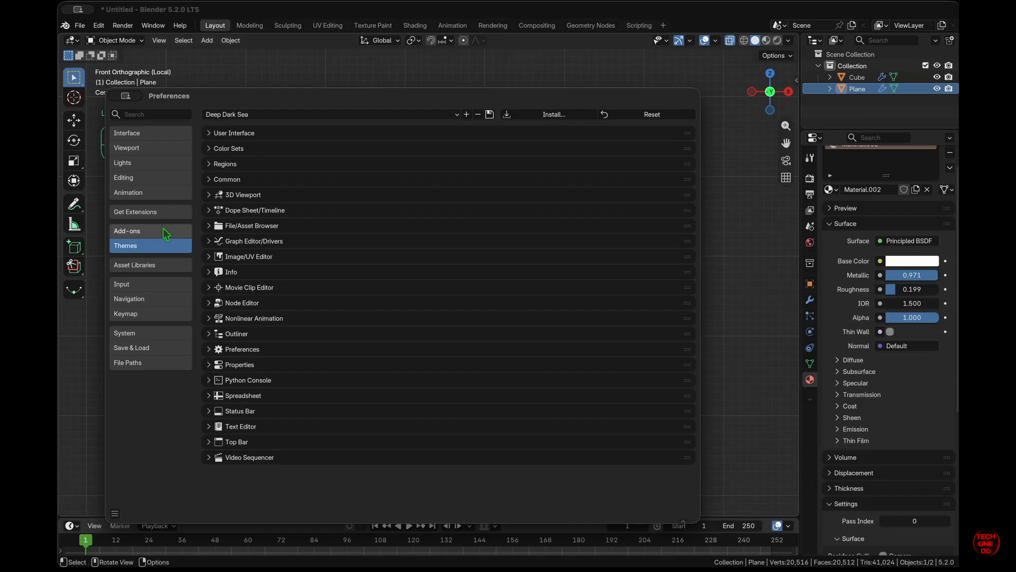
left_click(165, 232)
left_click(332, 114)
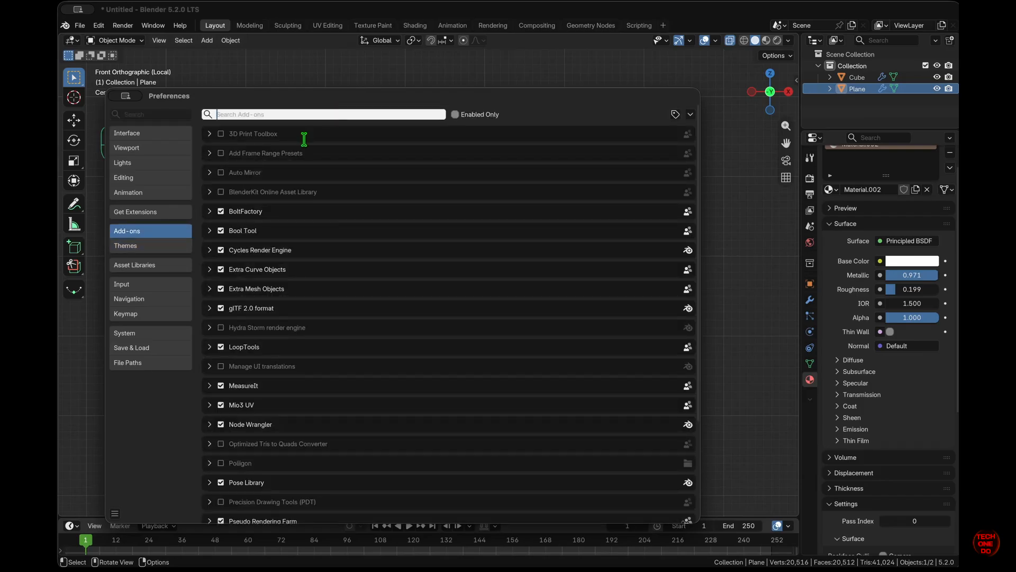
left_click(237, 211)
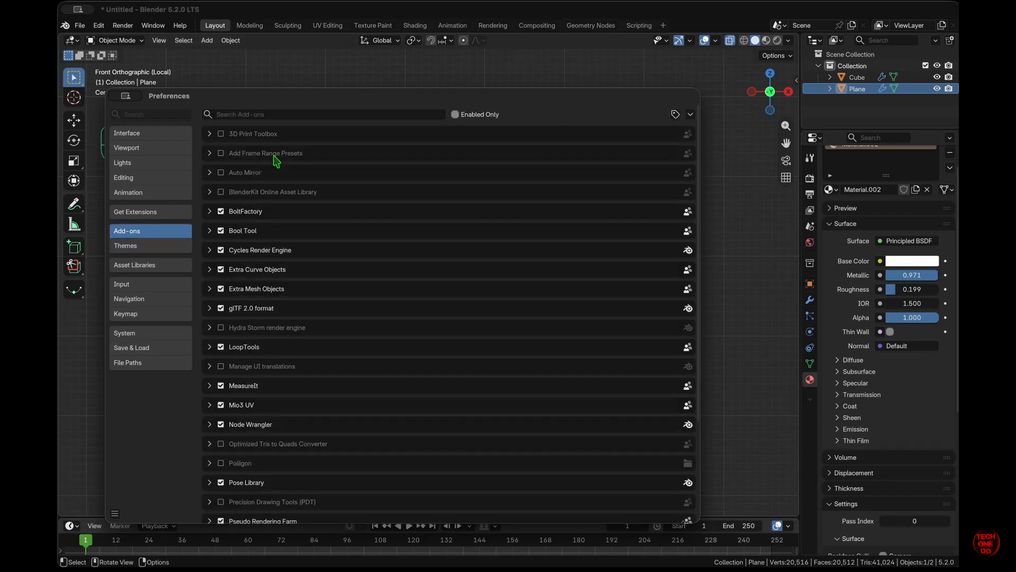
left_click(297, 114)
type("boltf")
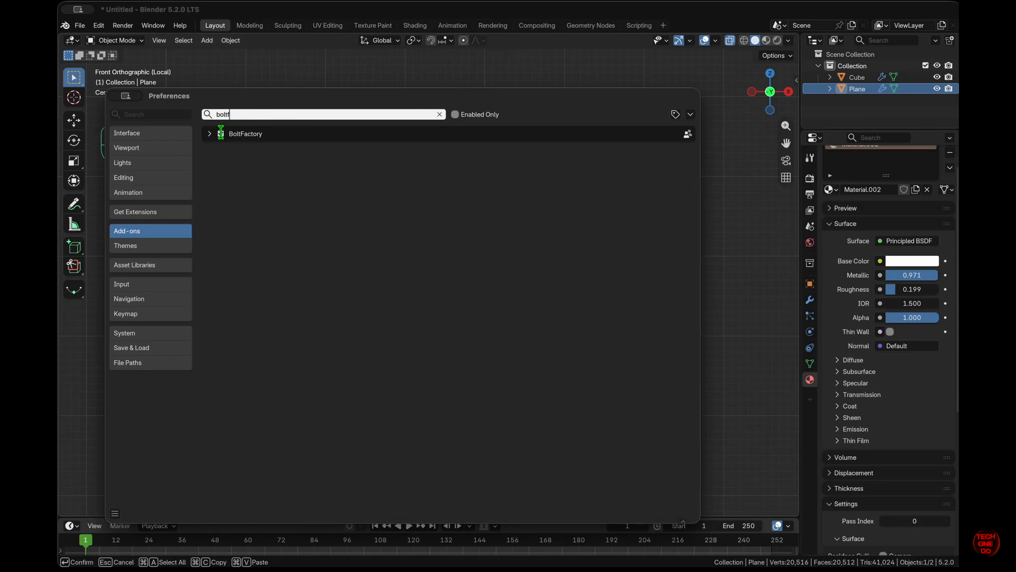
left_click(221, 134)
left_click(741, 226)
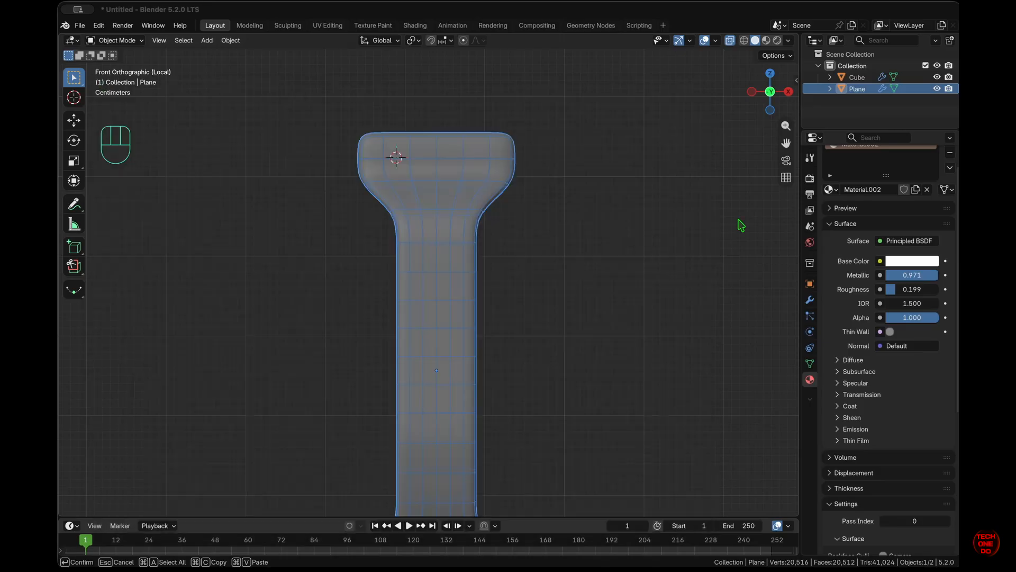
left_click(740, 223)
- Return from local view to the full scene and add a Bolt mesh at the 3D cursor with its X rotation set to 90°
key("super+slash")
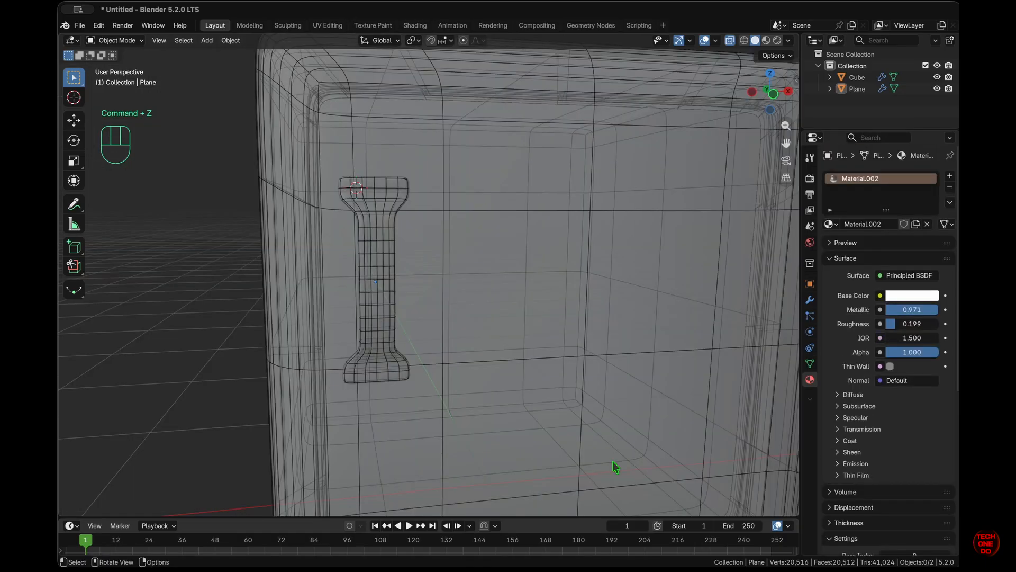
key("shift+a")
mouse_move(609, 334)
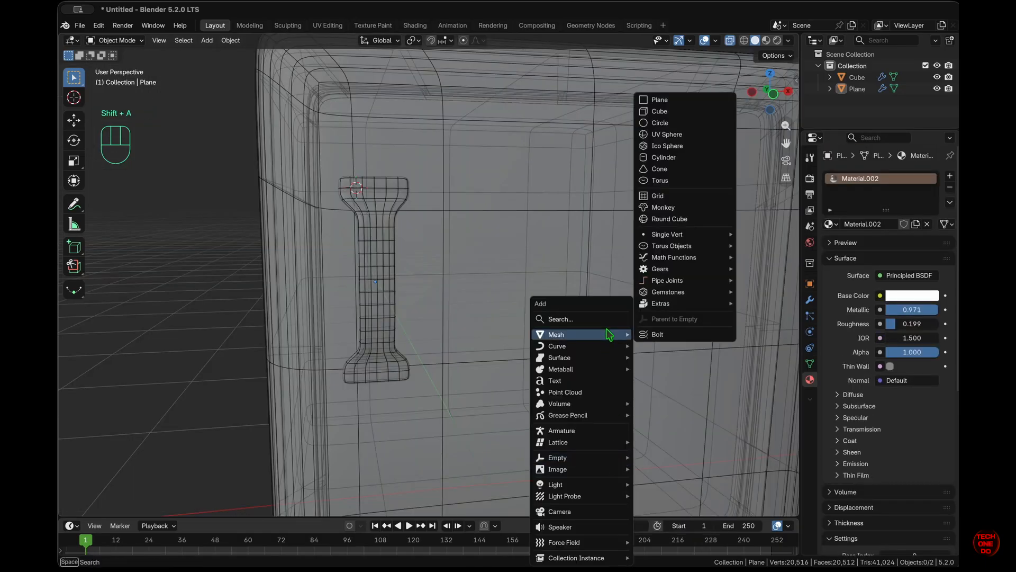
left_click(659, 335)
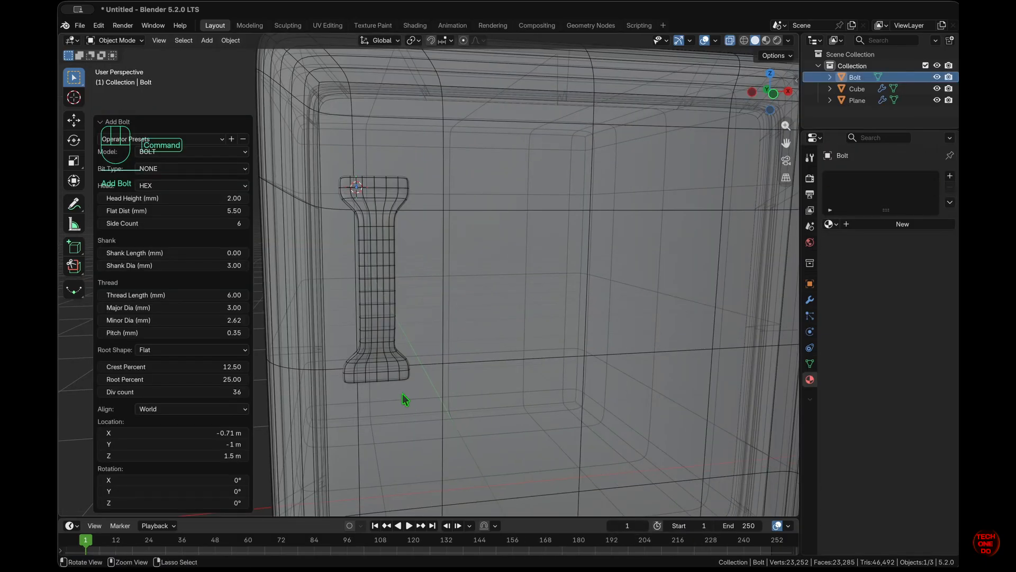
left_click(211, 479)
type("9")
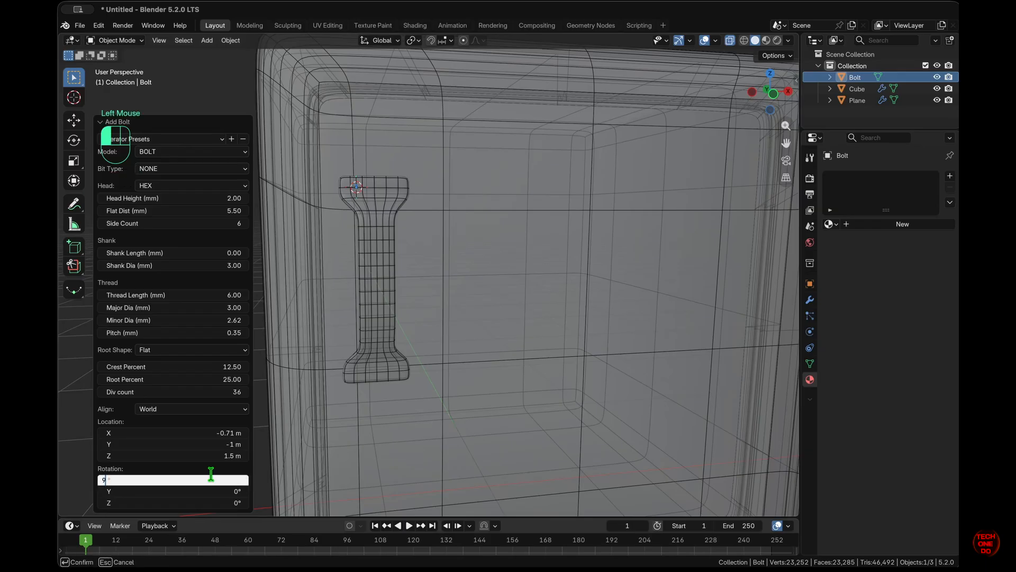
type("0")
key("Return")
- Frame the new bolt in the viewport and turn off X-ray so its head and thread are displayed solid
scroll(415, 388, "up", 3)
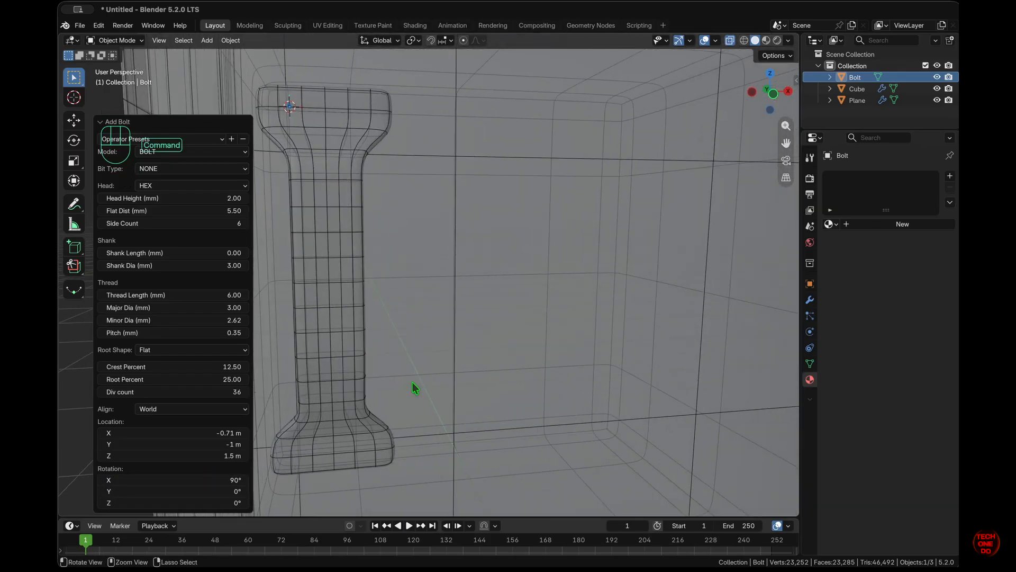
scroll(415, 388, "up", 3, "shift")
key("KP_Decimal")
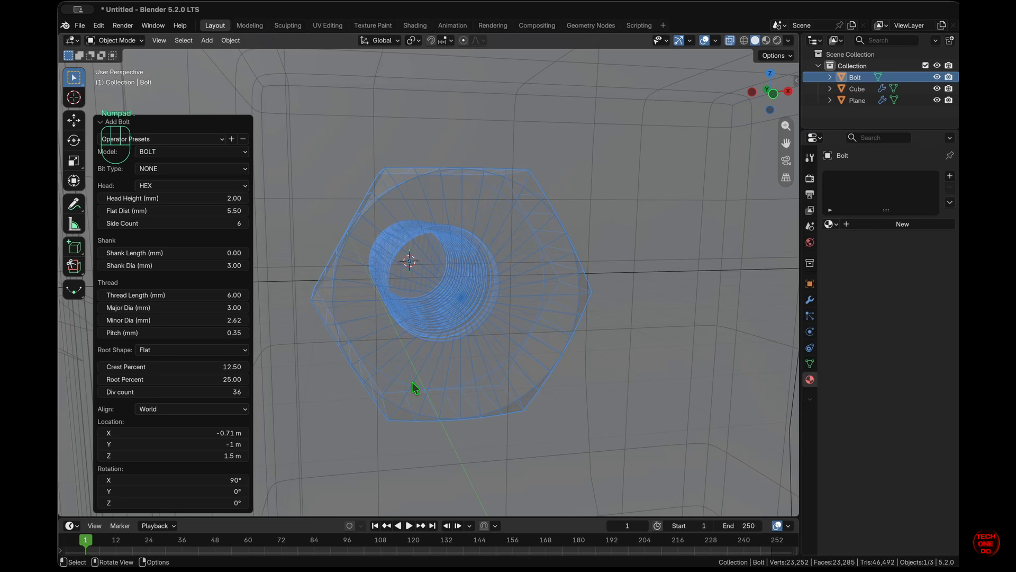
scroll(415, 388, "right", 3)
scroll(416, 388, "down", 3)
scroll(416, 388, "up", 3)
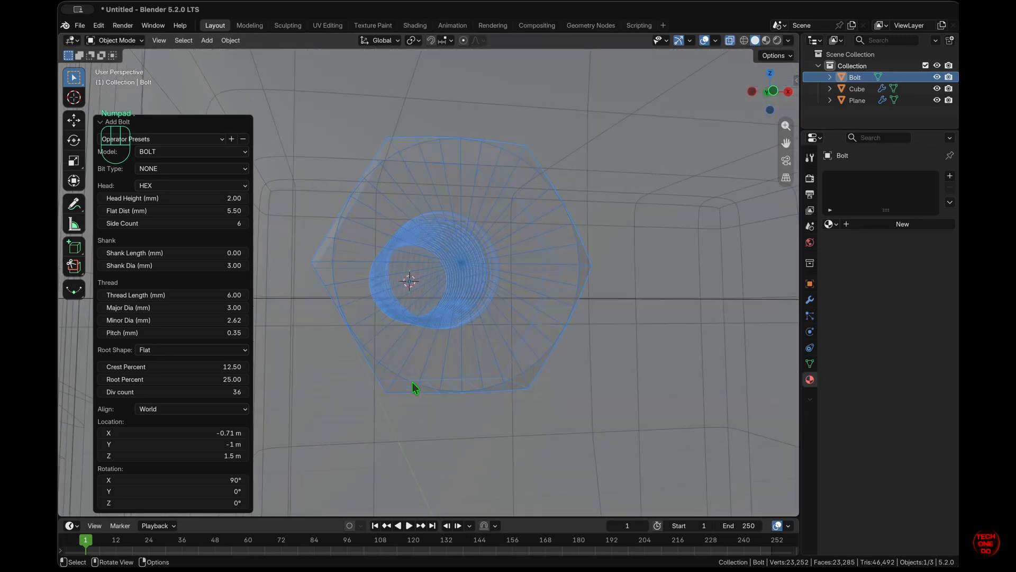
scroll(415, 388, "left", 3)
scroll(416, 388, "right", 2)
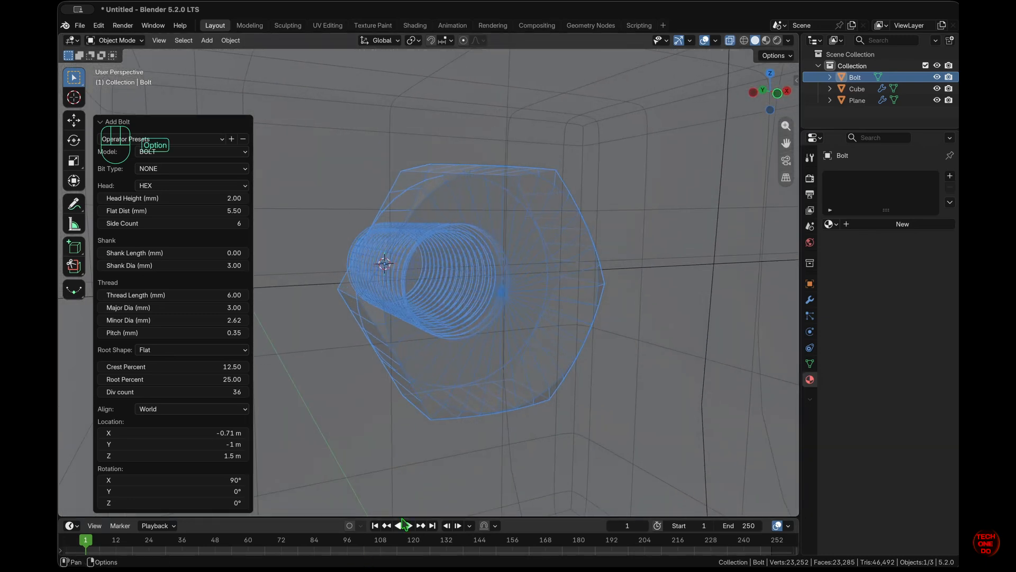
left_click(730, 42)
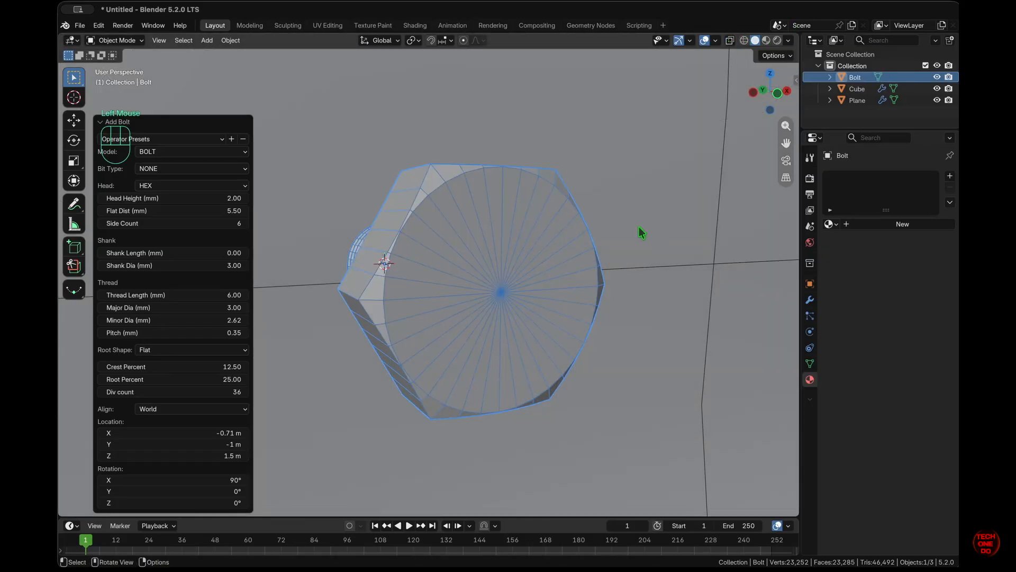
scroll(533, 238, "left", 3)
scroll(533, 238, "right", 2)
scroll(532, 234, "left", 1)
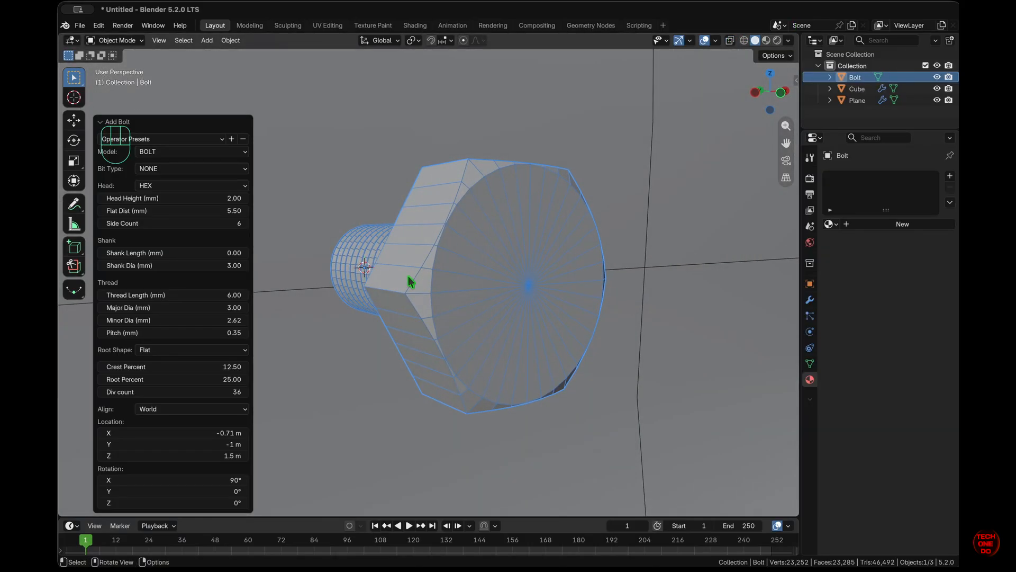
- Keep the model type as BOLT and set the bolt's bit type to TORX
left_click(211, 185)
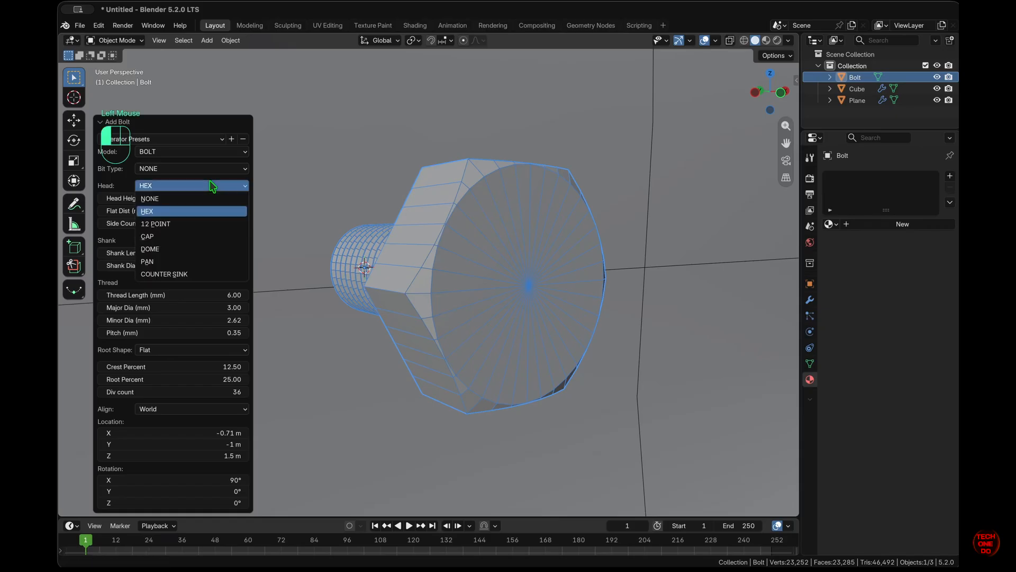
left_click(210, 153)
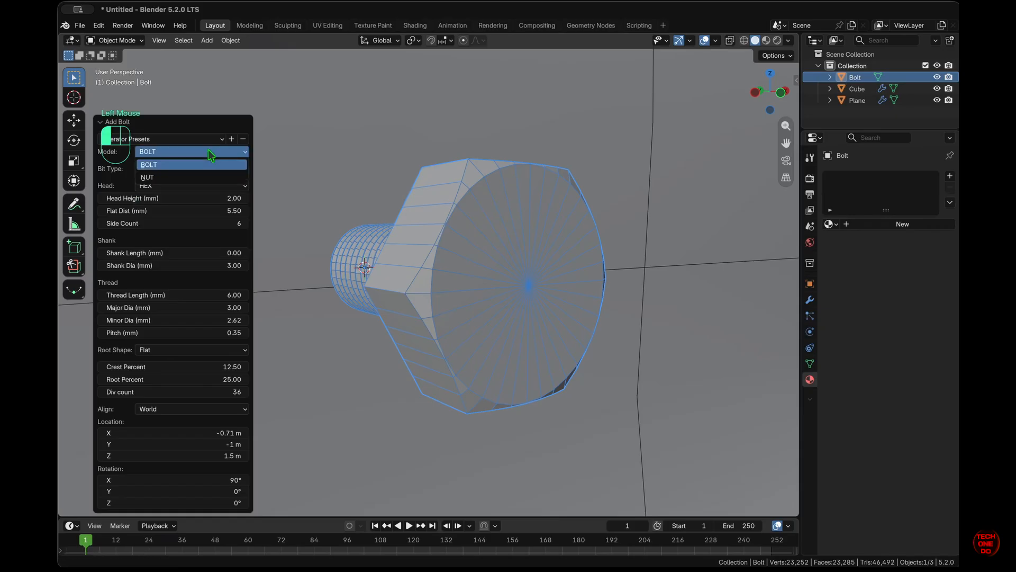
left_click(212, 165)
left_click(214, 169)
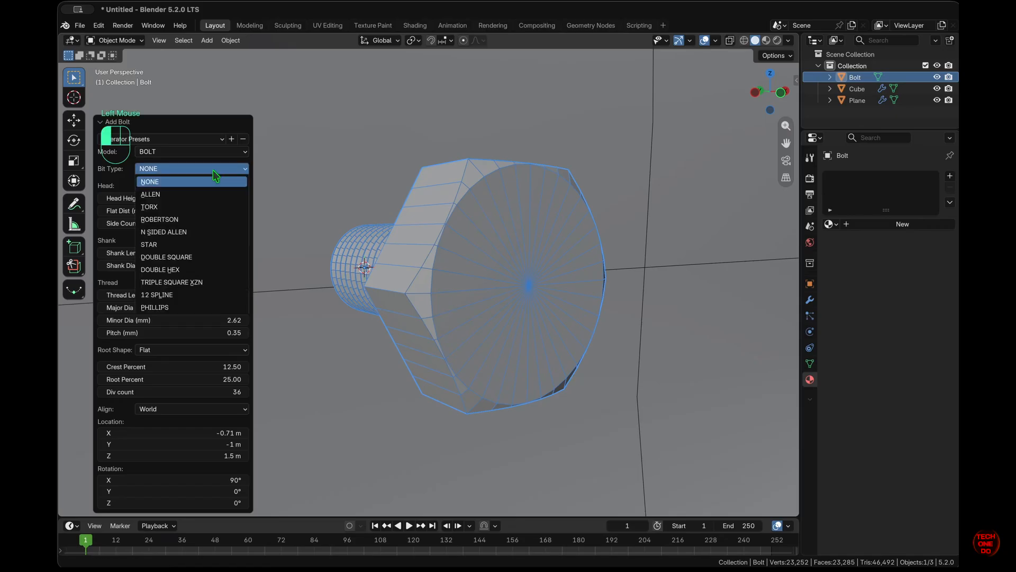
left_click(217, 205)
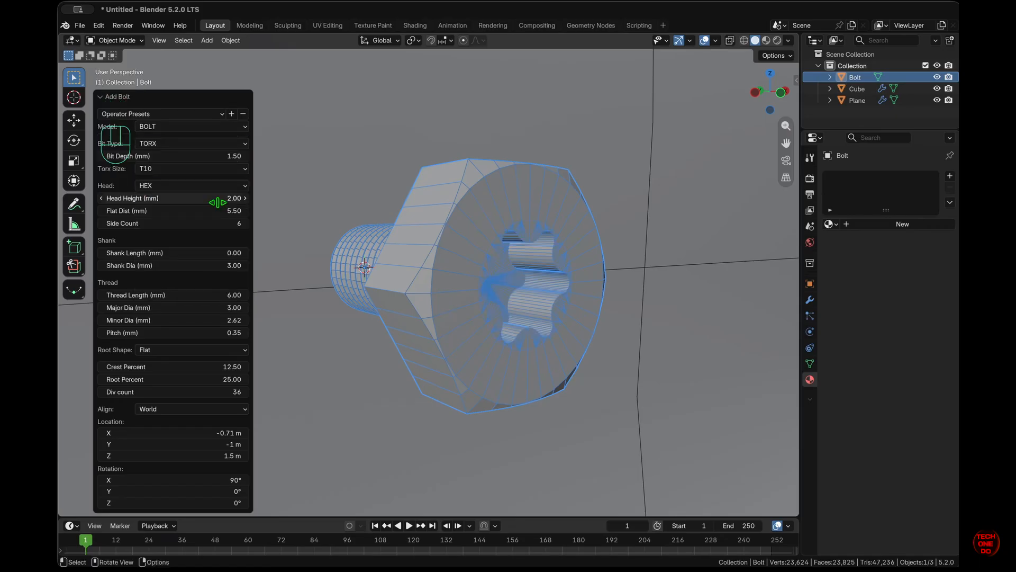
- Try the CAP head and the PAN head on the bolt to compare their shapes
middle_click_drag(468, 275, 517, 285)
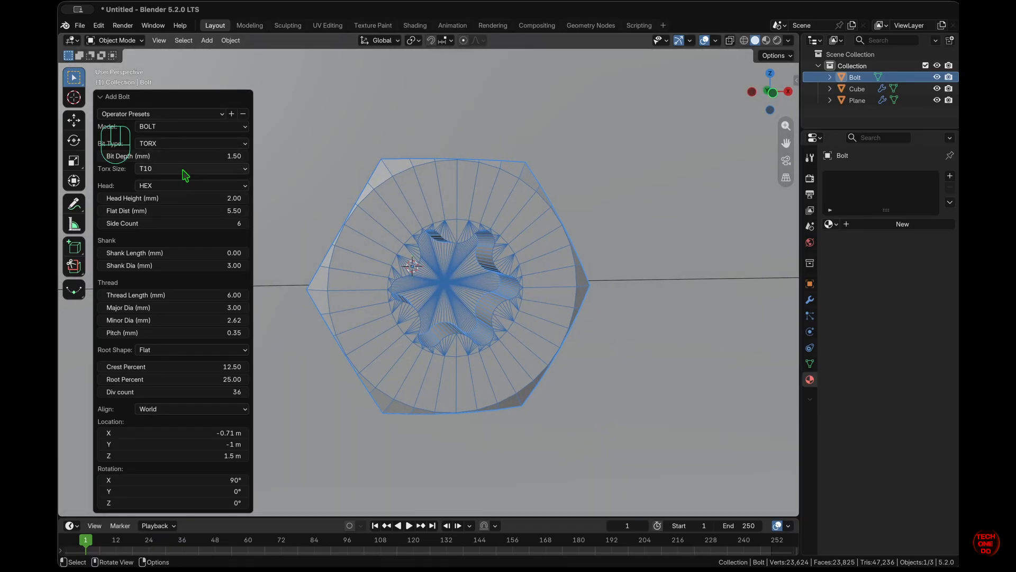
left_click(185, 186)
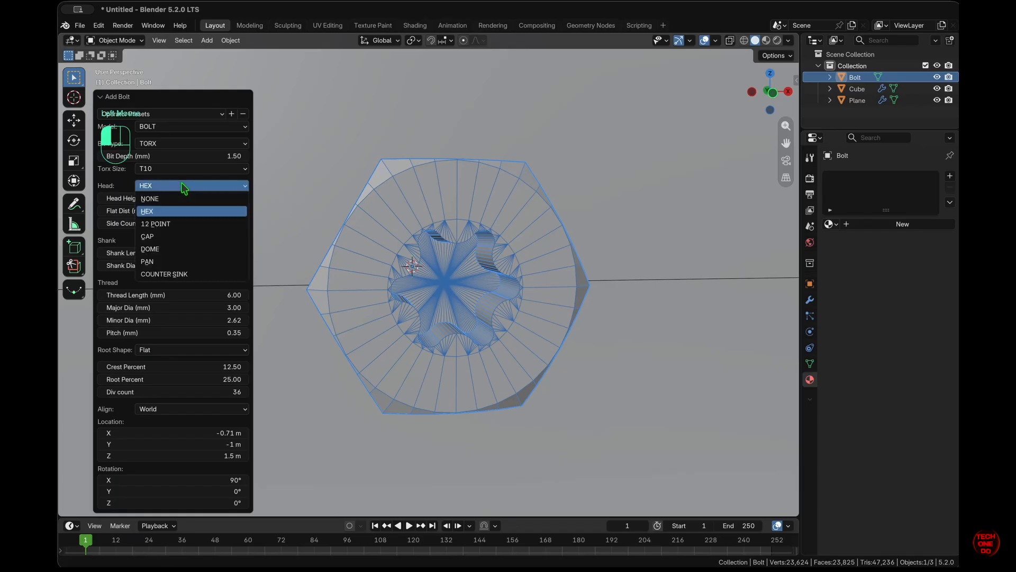
left_click(183, 236)
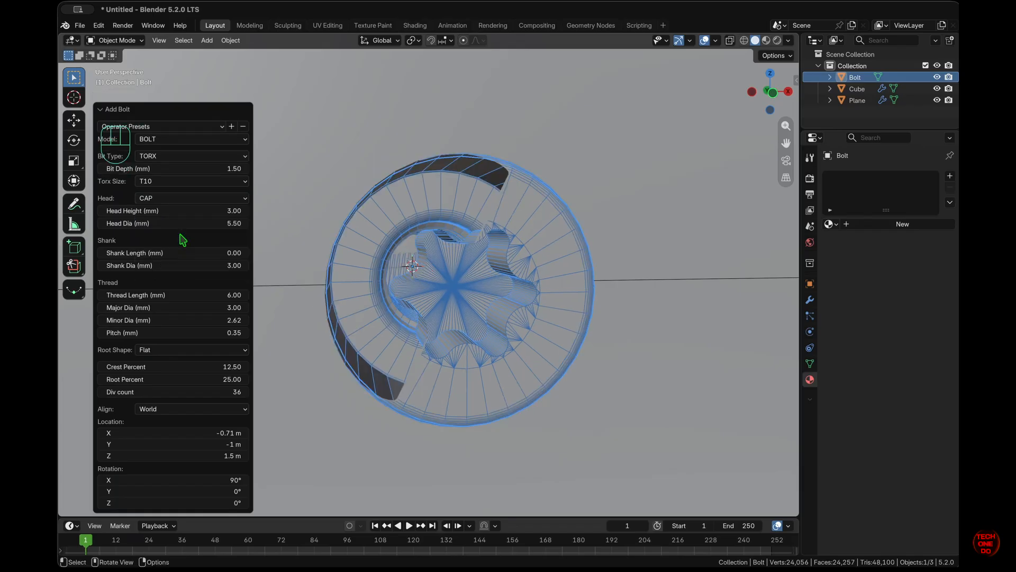
middle_click_drag(606, 320, 609, 321)
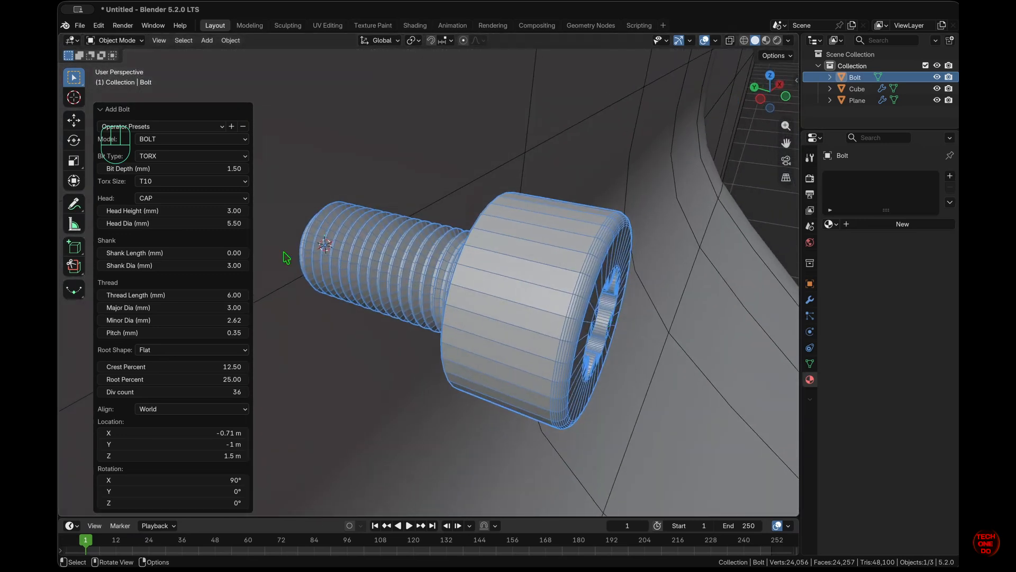
left_click(179, 198)
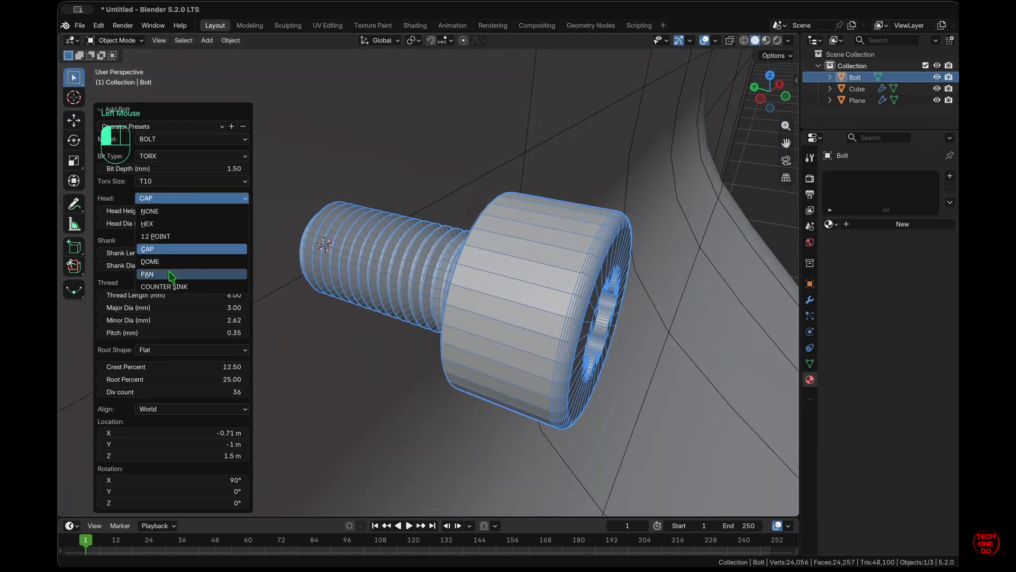
left_click(171, 274)
- Set the bolt's head type to DOME, keep the TORX bit, and check the shape from the front and side
left_click(172, 210)
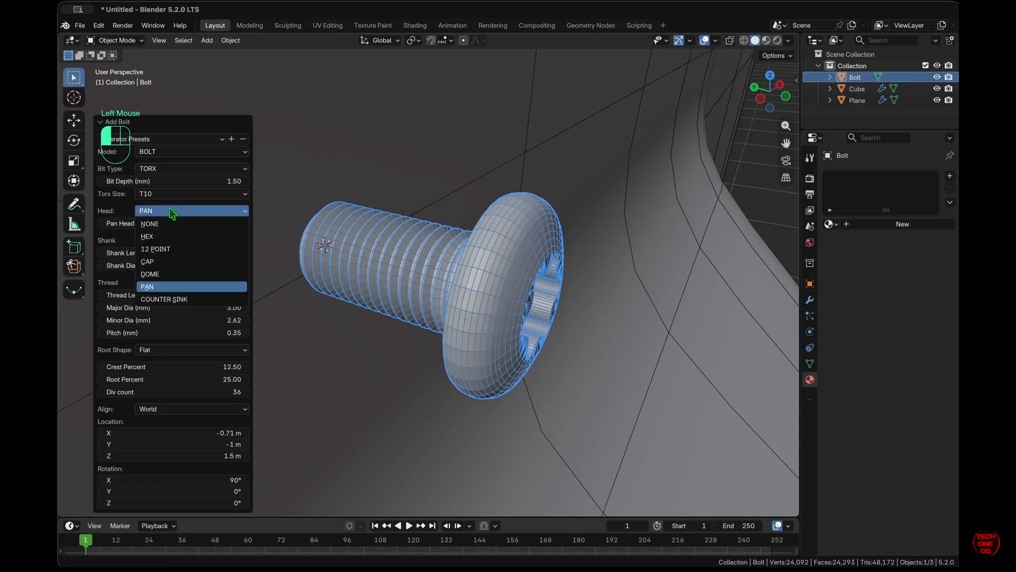
left_click(158, 274)
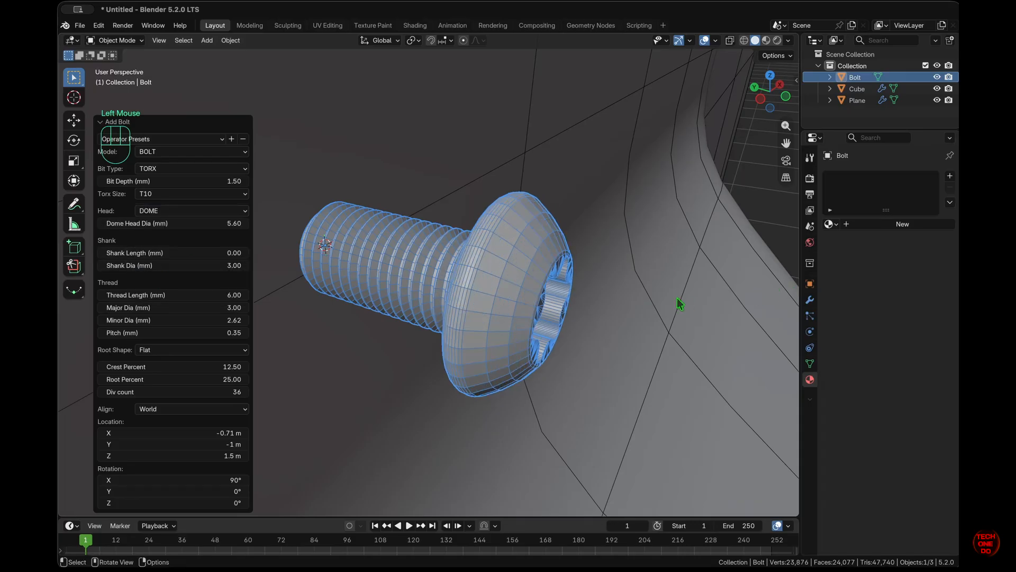
scroll(679, 303, "right", 5)
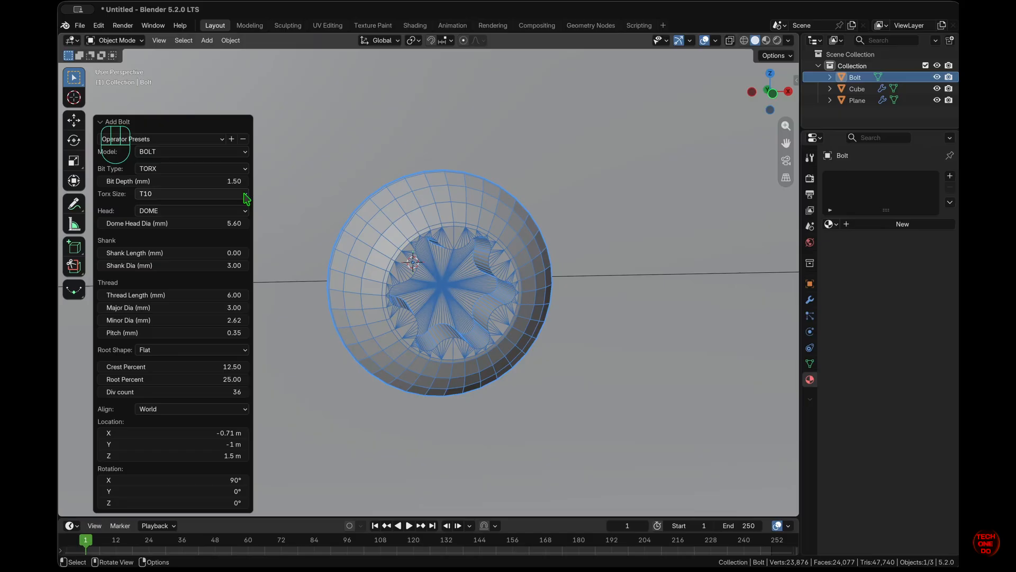
left_click(201, 169)
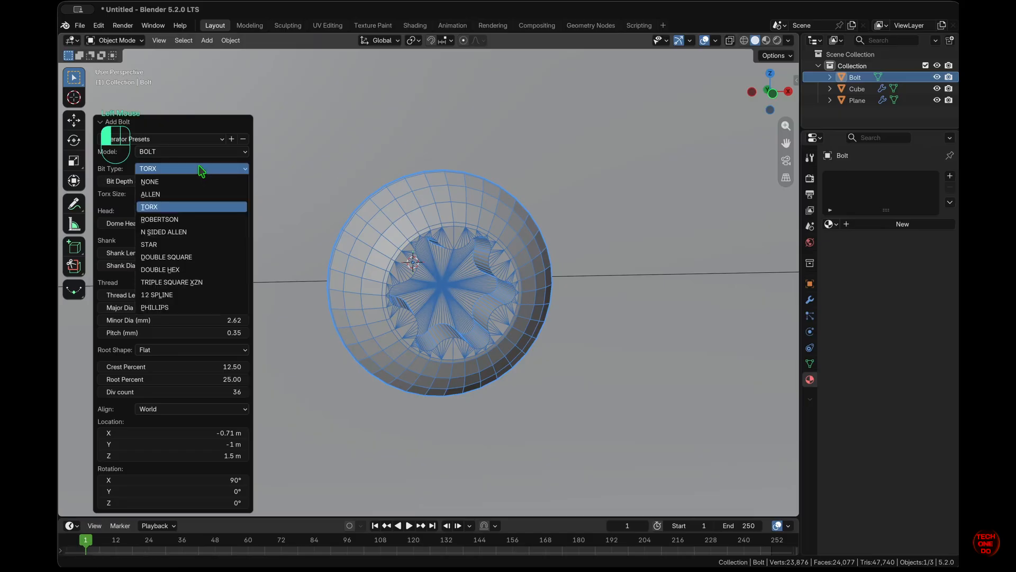
left_click(202, 170)
scroll(540, 304, "left", 5)
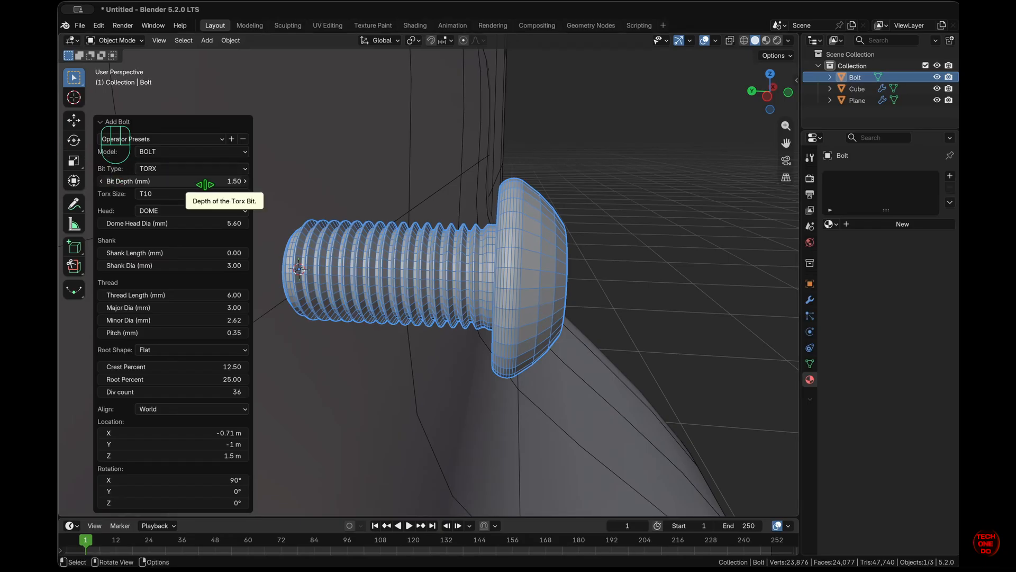
scroll(579, 270, "left", 6)
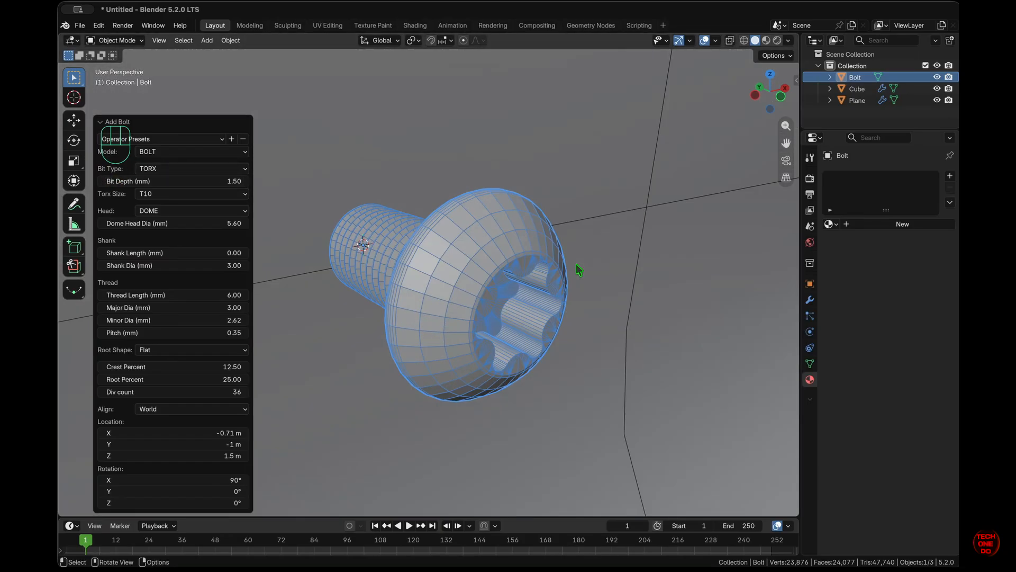
- Scale the bolt on the handle's wide upper end while viewing the full scene from the front
key("slash")
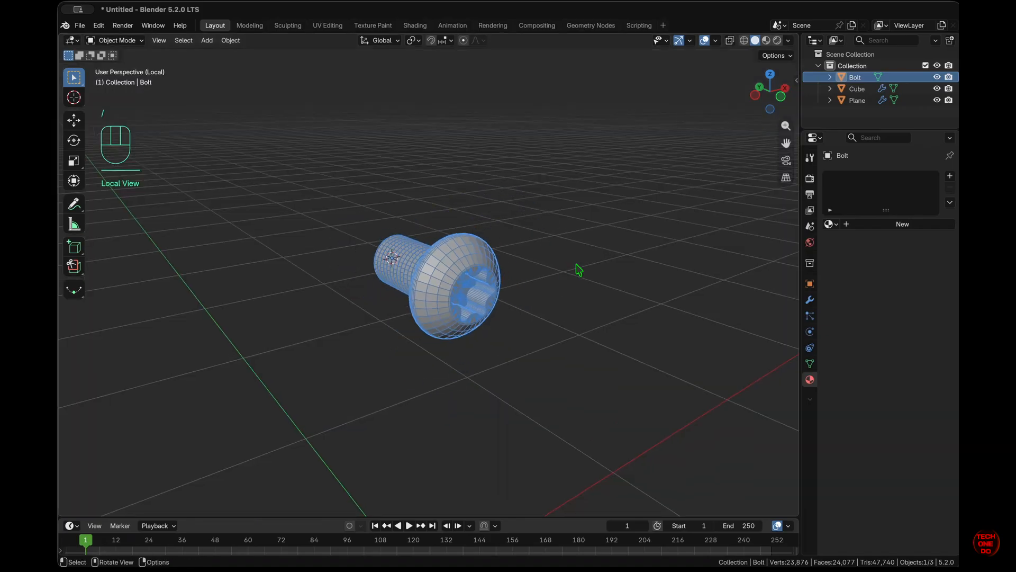
key("slash")
scroll(576, 264, "down", 6, "super")
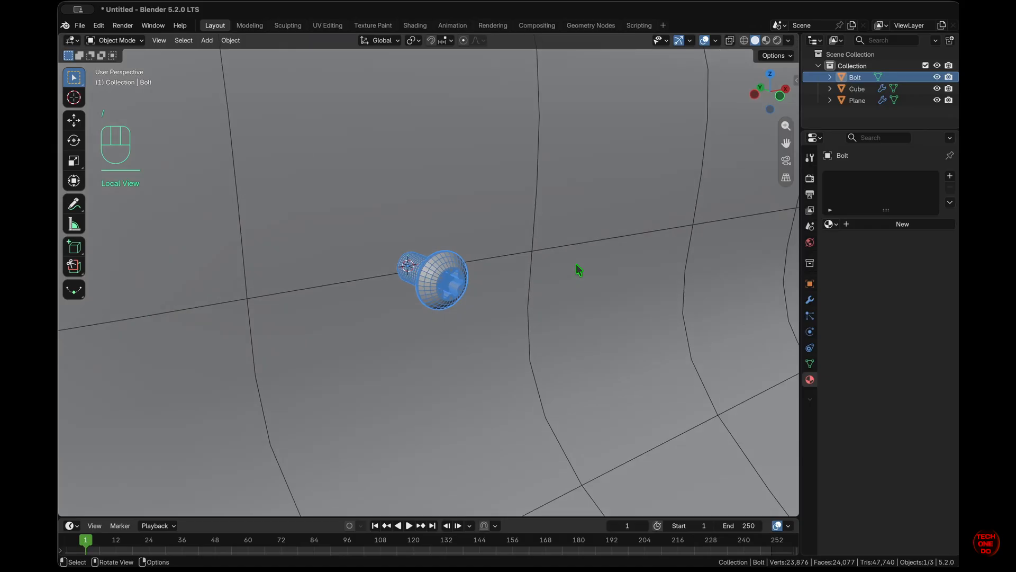
key("KP_1")
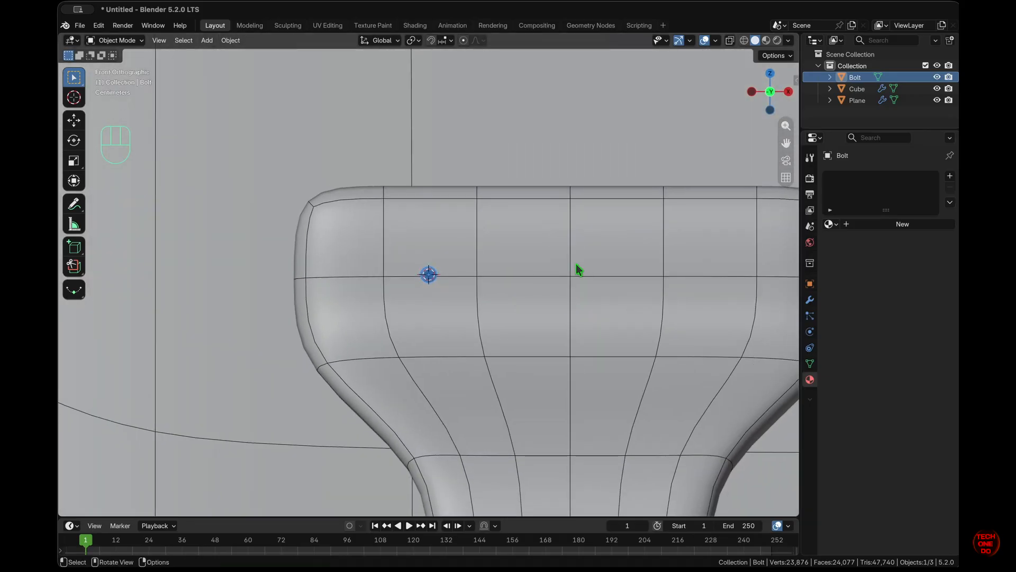
key("s")
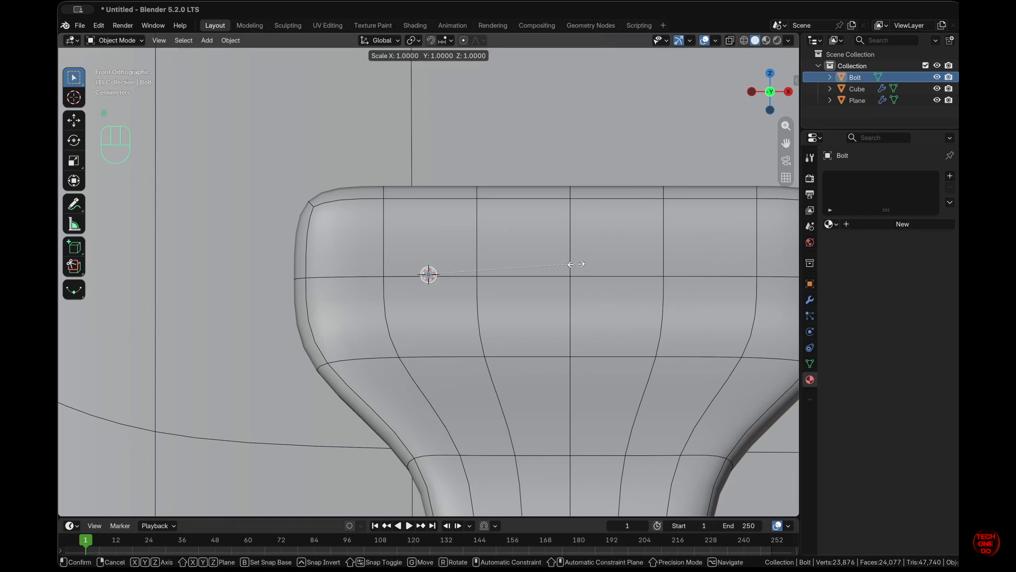
- Scale the bolt uniformly by a factor of 5 and move it 0.001 m along the X axis
key("ctrl")
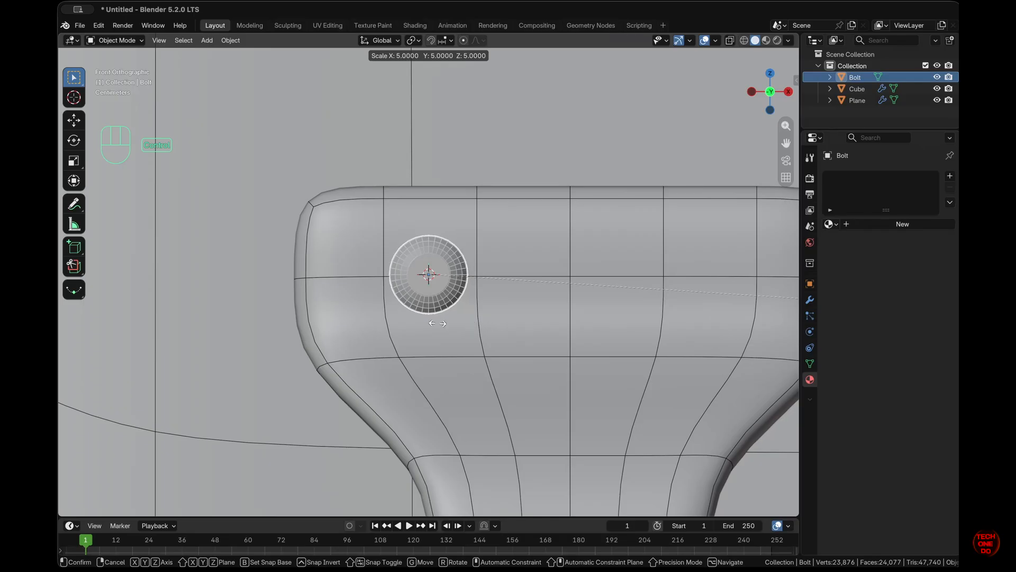
left_click(437, 322, "ctrl")
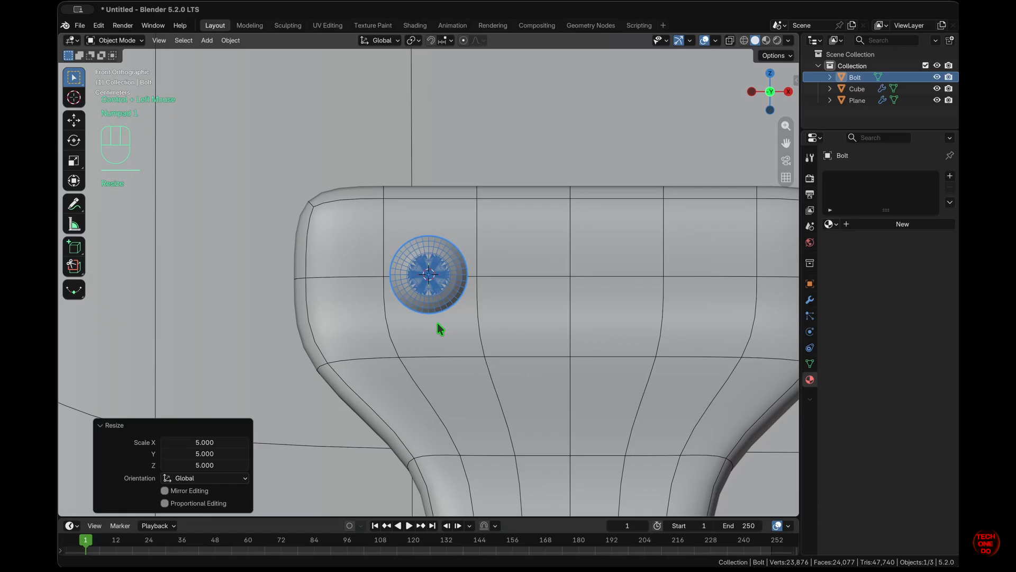
key("g")
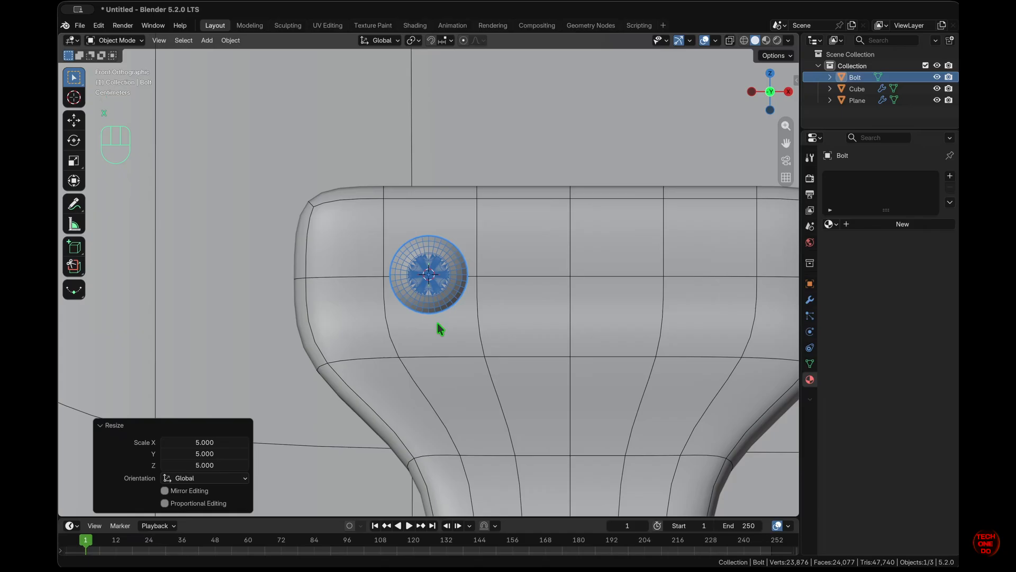
left_click(429, 279)
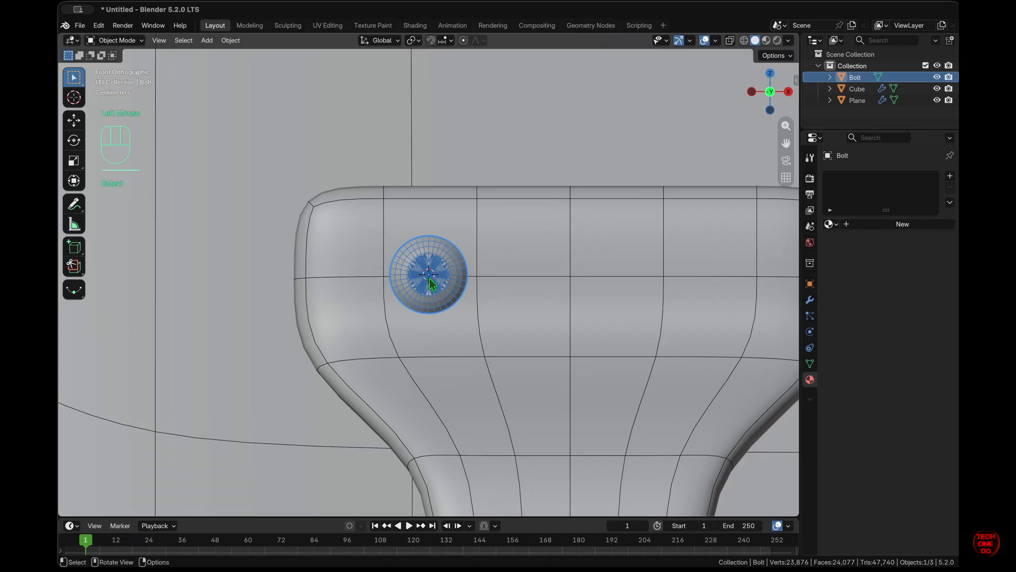
key("g")
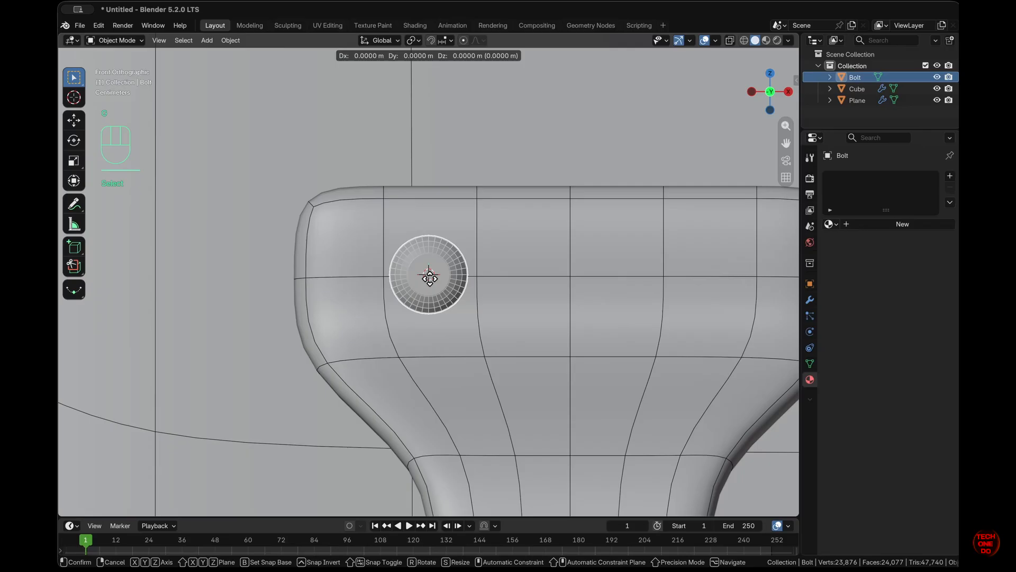
key("x")
key("ctrl")
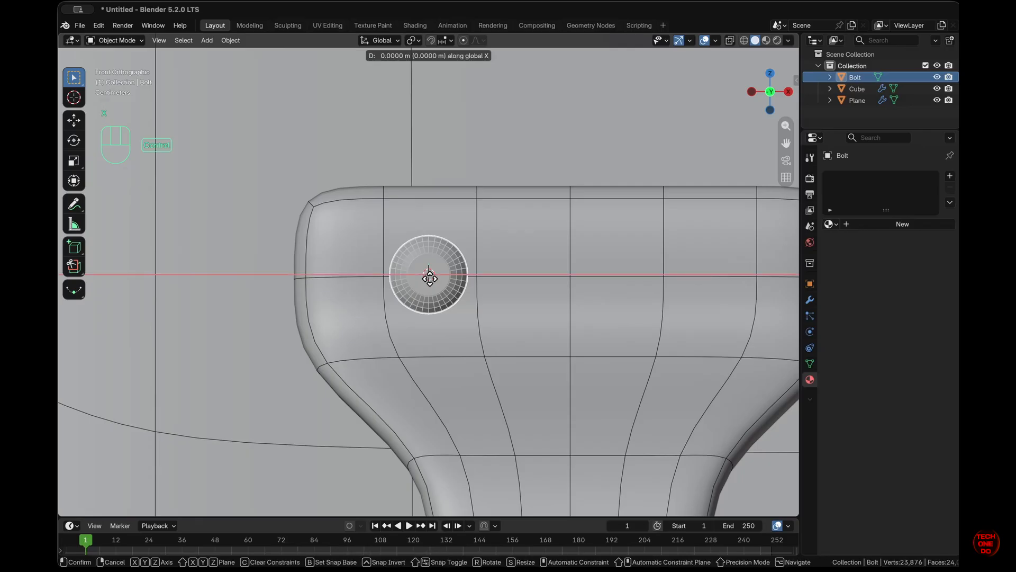
key("shift")
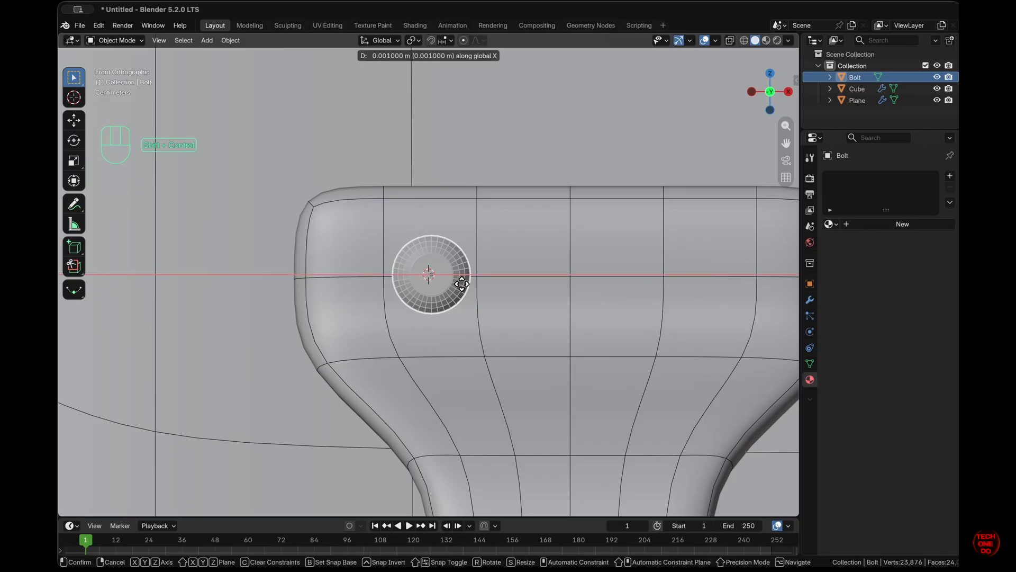
left_click(462, 285, "ctrl+shift")
- Snap the 3D cursor to the world origin
scroll(512, 322, "up", 1)
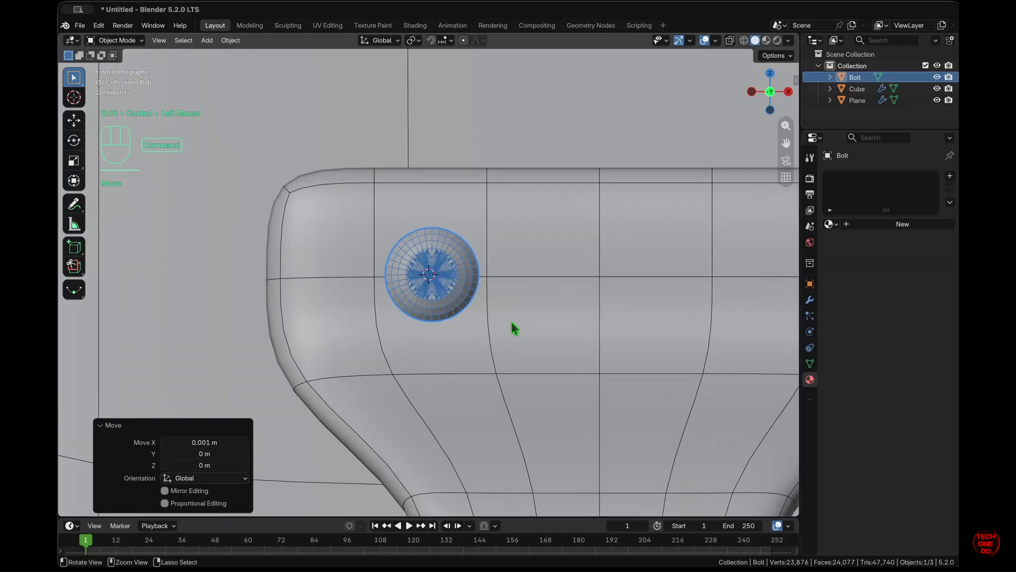
scroll(512, 323, "up", 2)
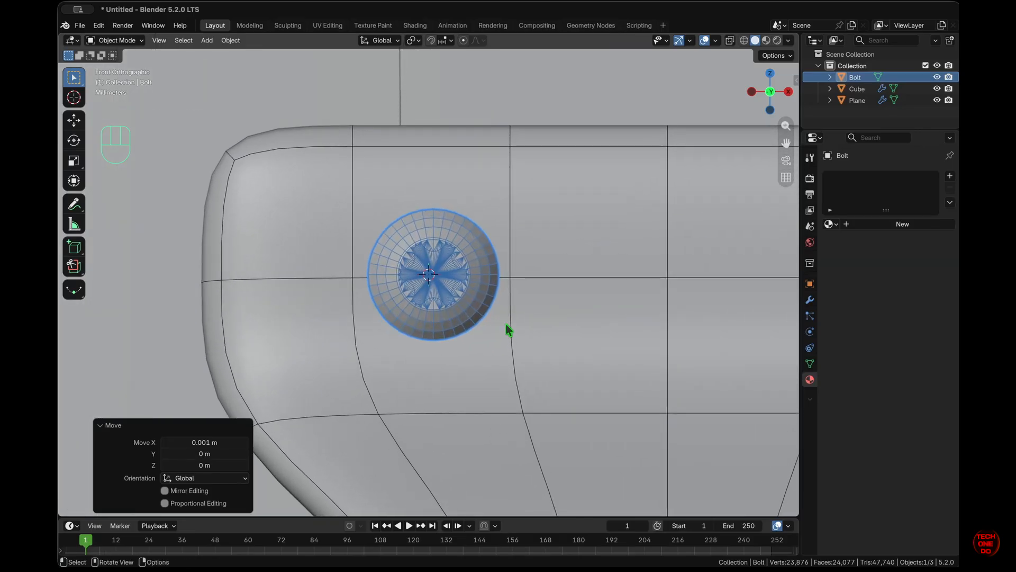
key("shift+s")
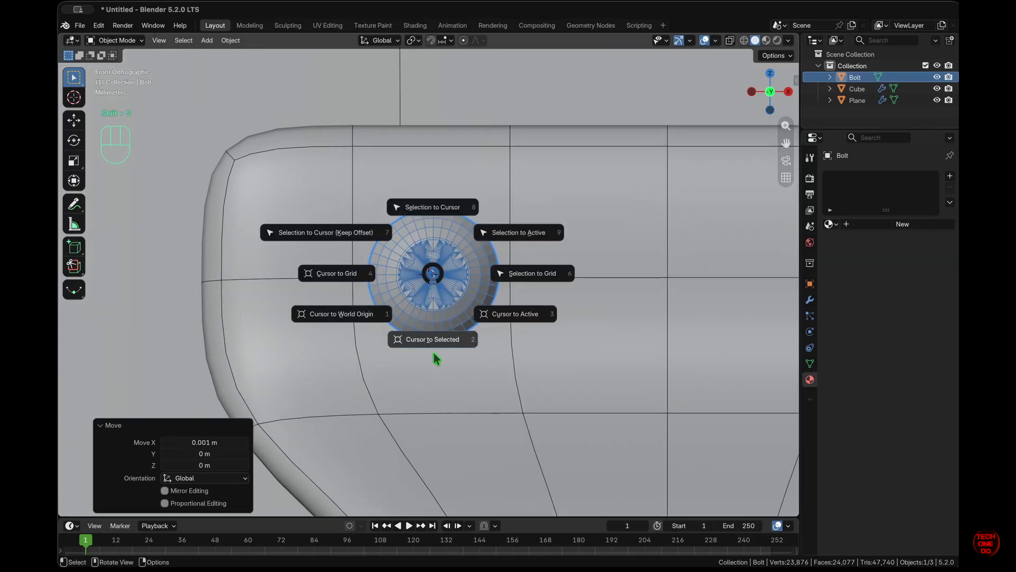
left_click(364, 317)
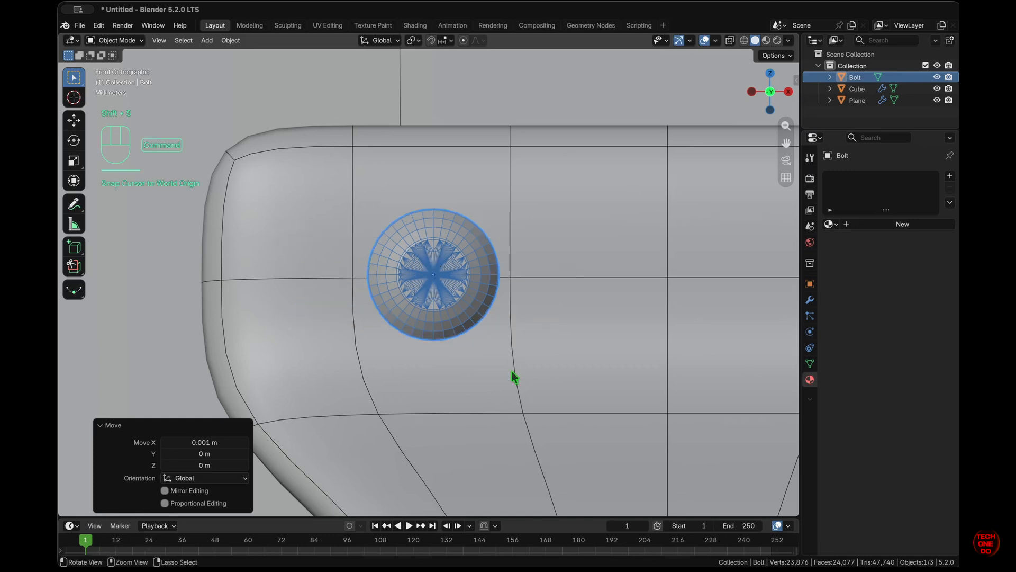
- Turn off the wireframe overlay on the objects in the viewport
scroll(513, 377, "down", 4)
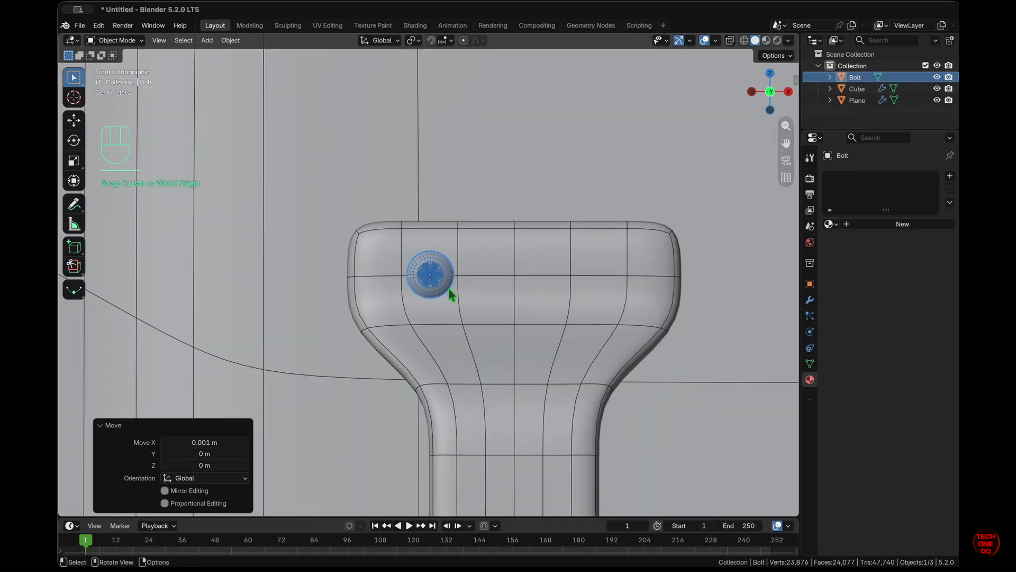
left_click(444, 284)
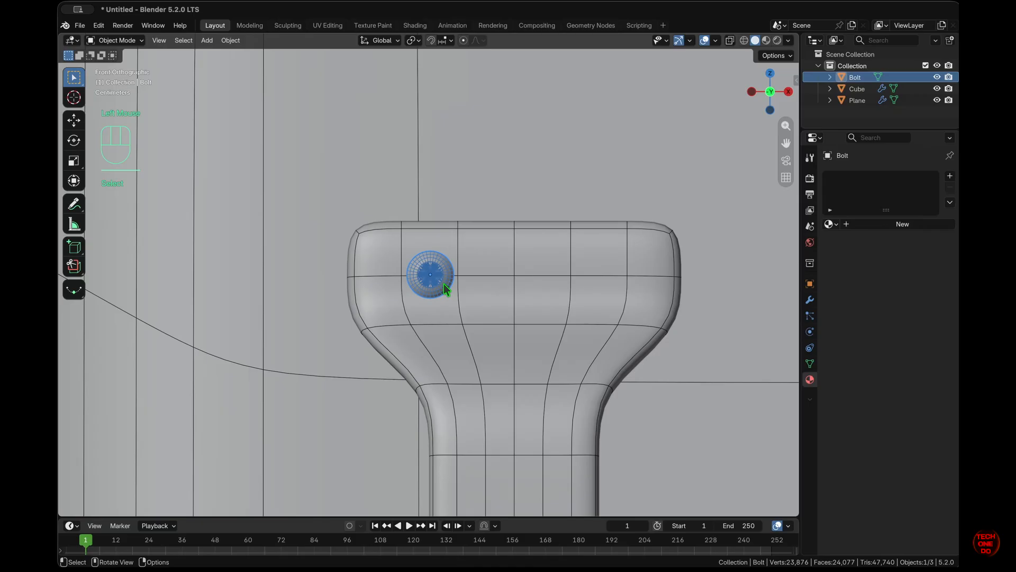
key("q")
left_click(407, 288)
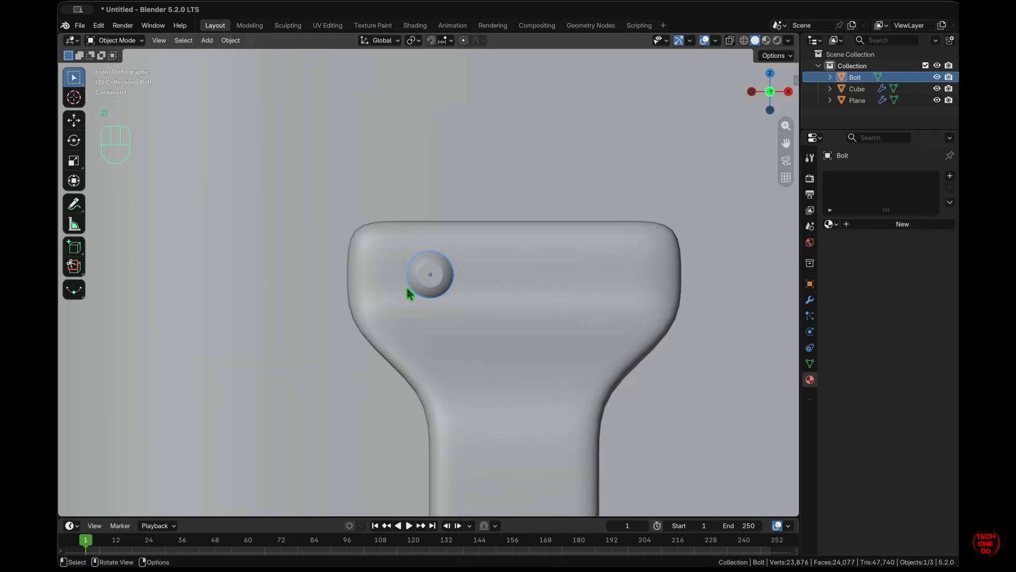
- From the right orthographic view, move the bolt 0.0296 m along Y so its head seats against the curved bracket
scroll(440, 285, "down", 2)
scroll(439, 285, "up", 3)
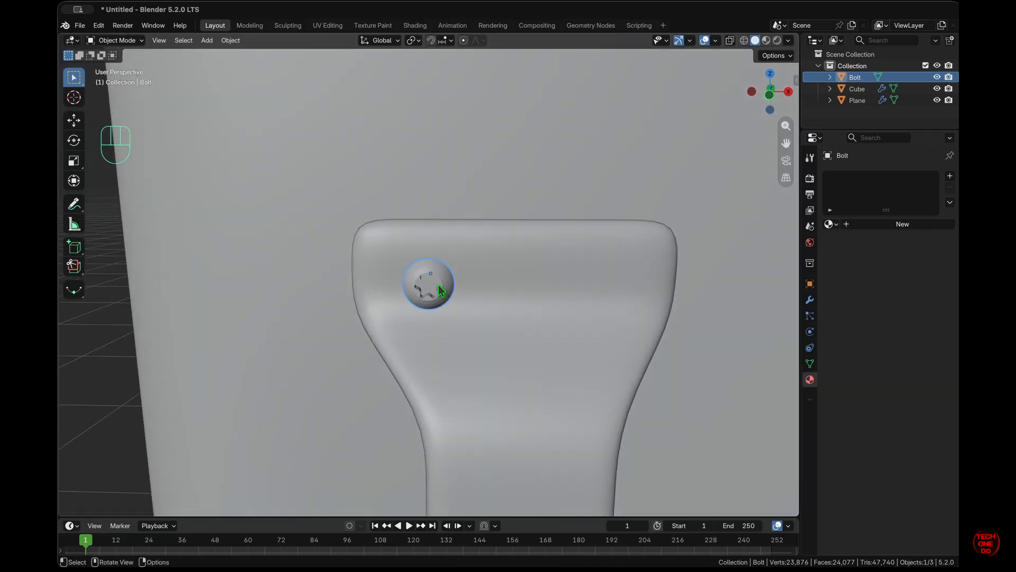
scroll(439, 285, "up", 2, "super")
scroll(439, 285, "up", 2, "super")
scroll(439, 285, "down", 3)
scroll(439, 285, "left", 6)
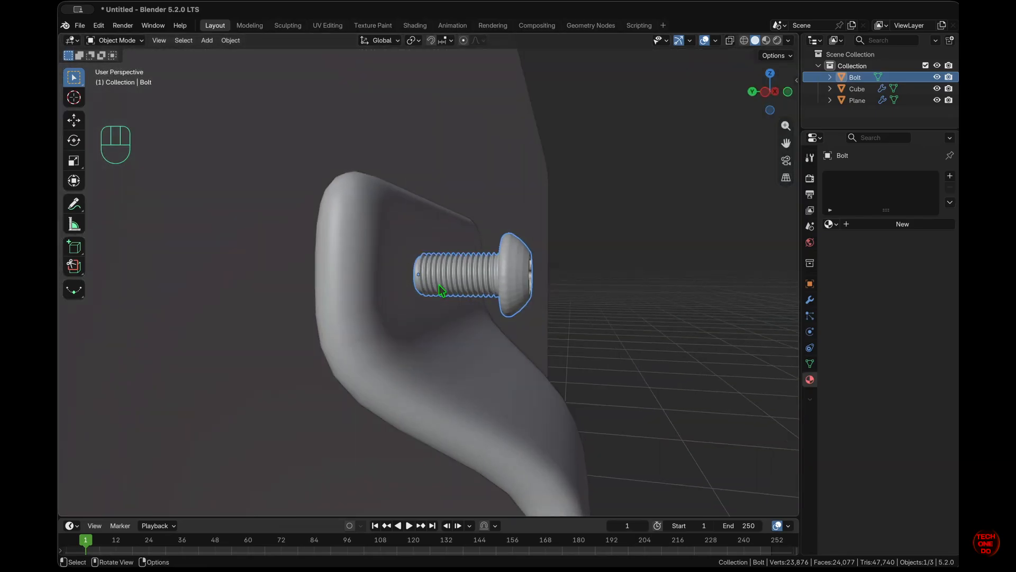
key("KP_1")
key("KP_3")
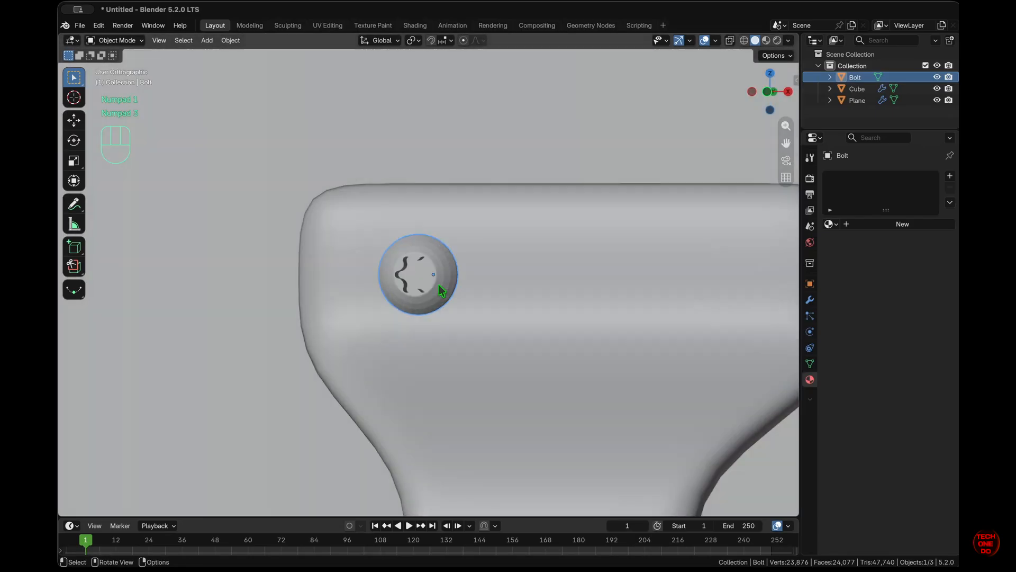
scroll(439, 285, "up", 3)
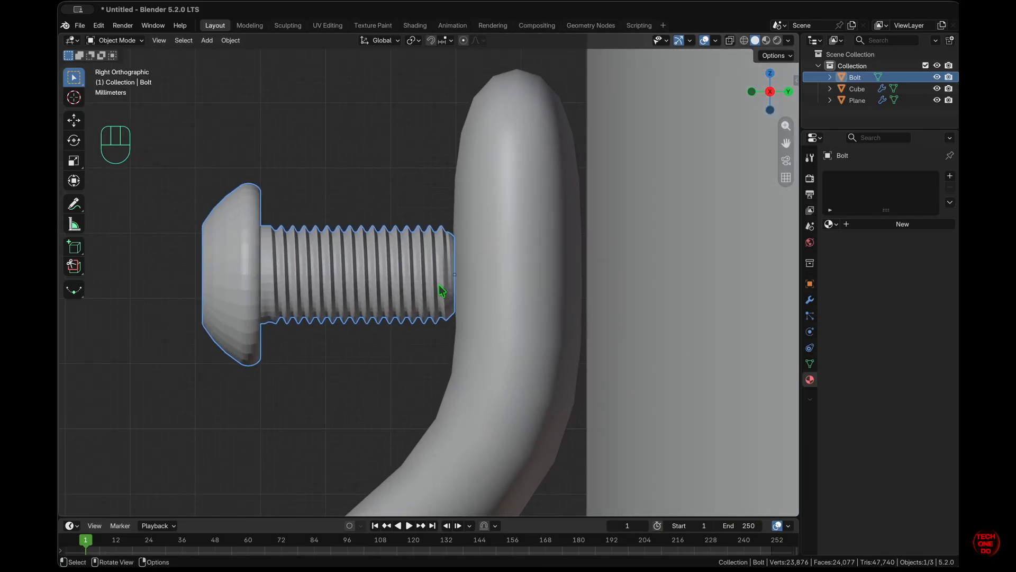
key("g")
key("y")
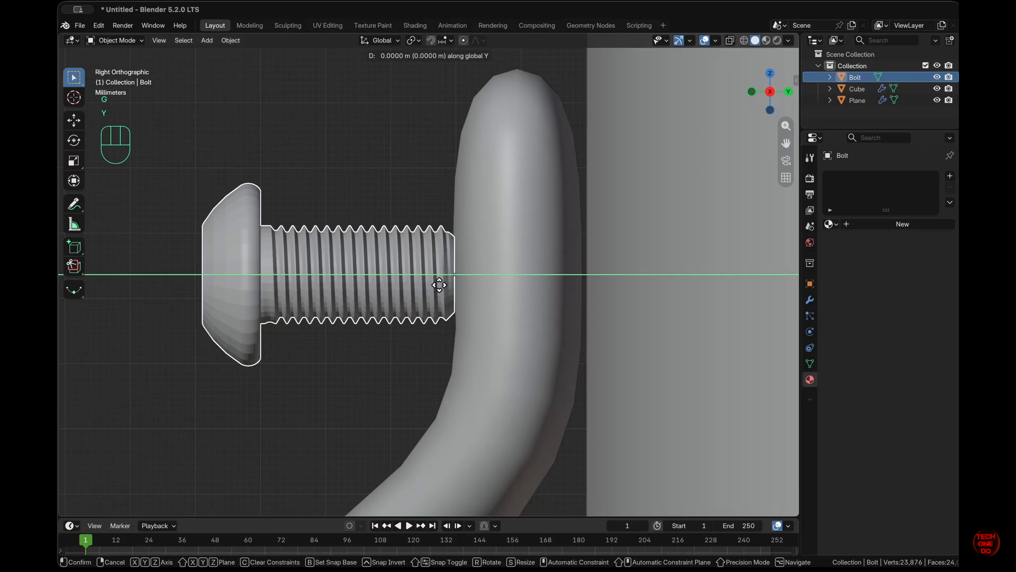
key("ctrl")
left_click_drag(488, 286, 631, 293, "ctrl")
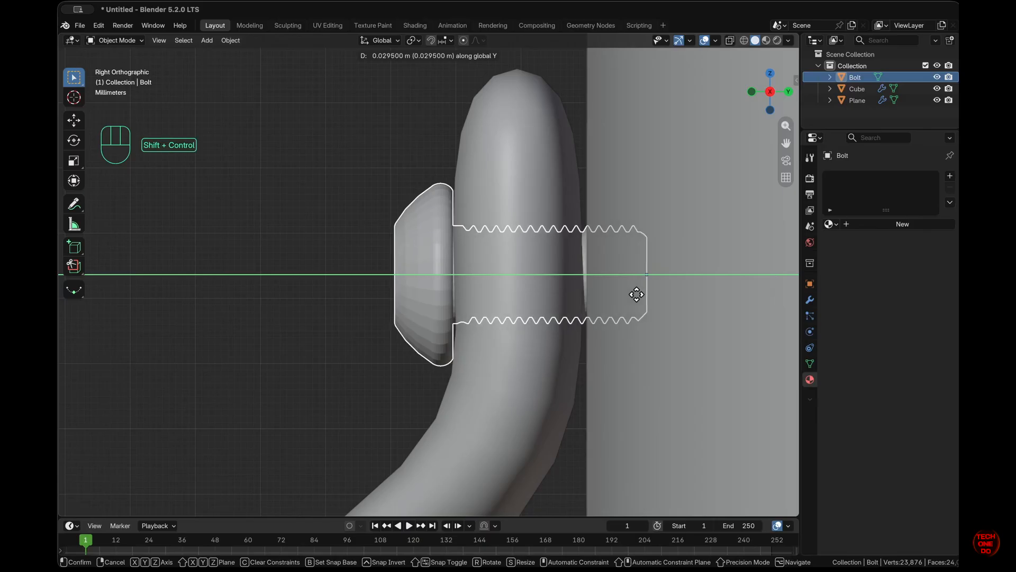
left_click_drag(636, 295, 637, 294, "ctrl+shift")
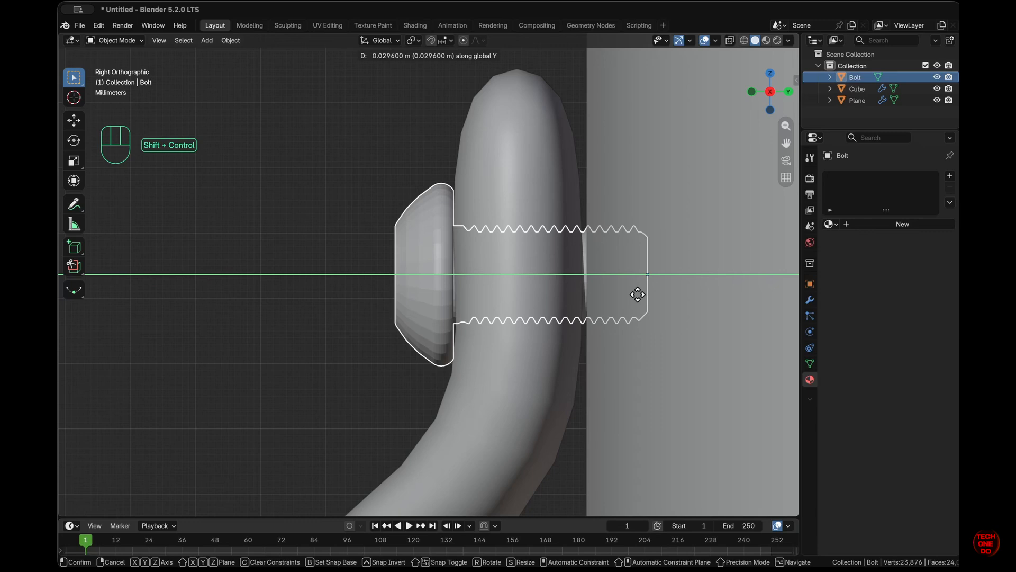
left_click(637, 294, "ctrl+shift")
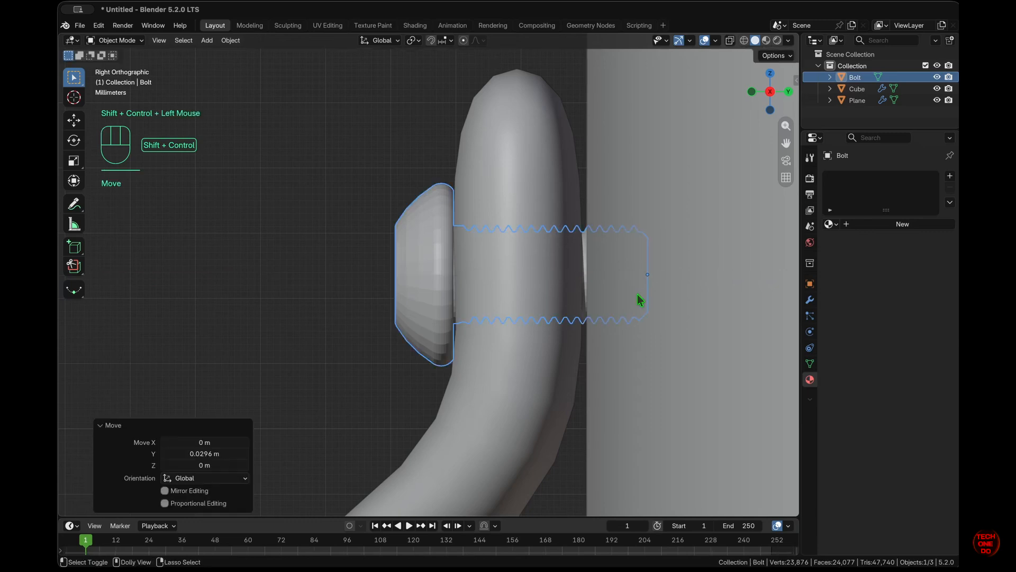
- Raise the bolt 0.005 m along the Z axis
key("g")
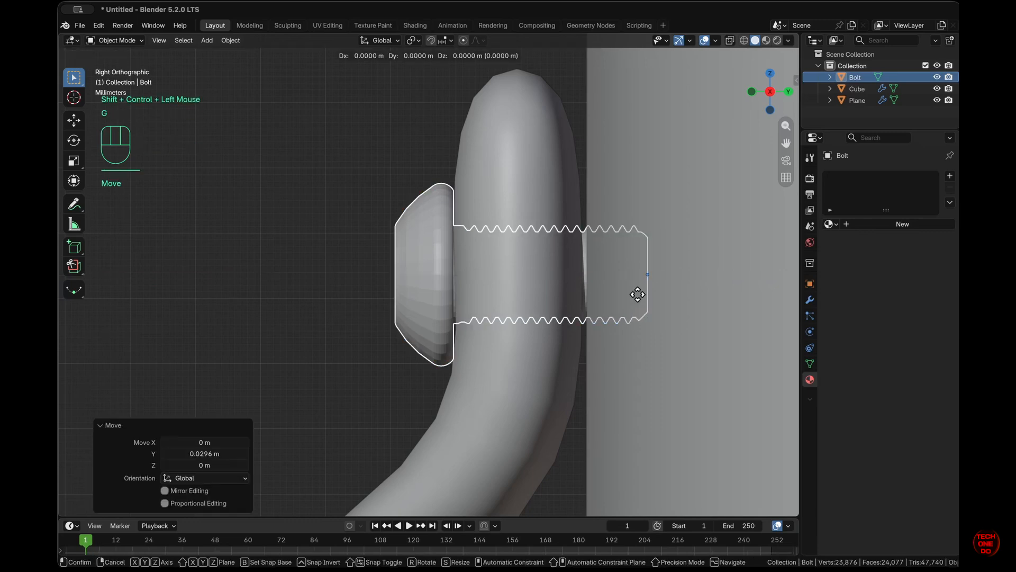
key("z")
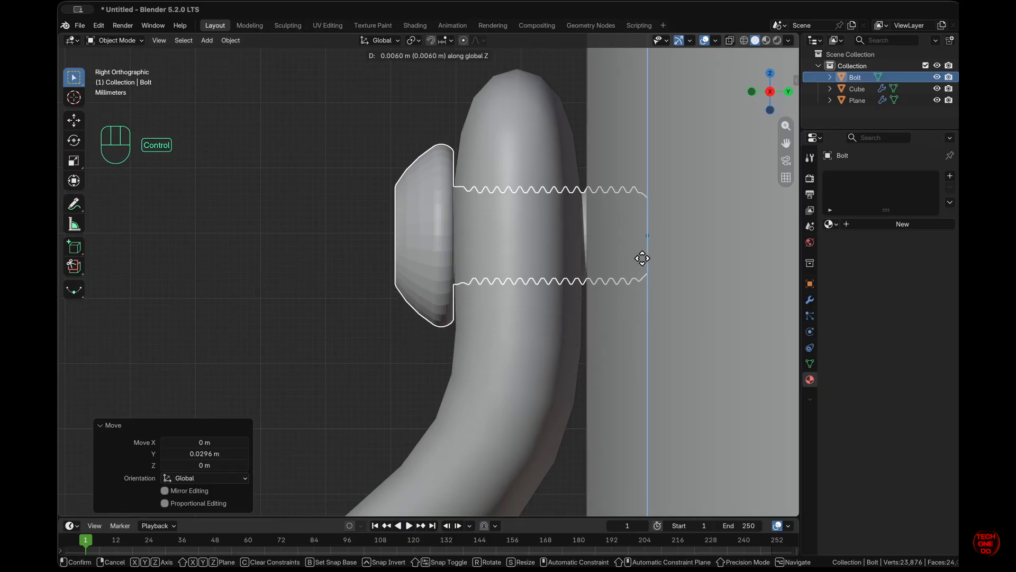
left_click(642, 261, "ctrl")
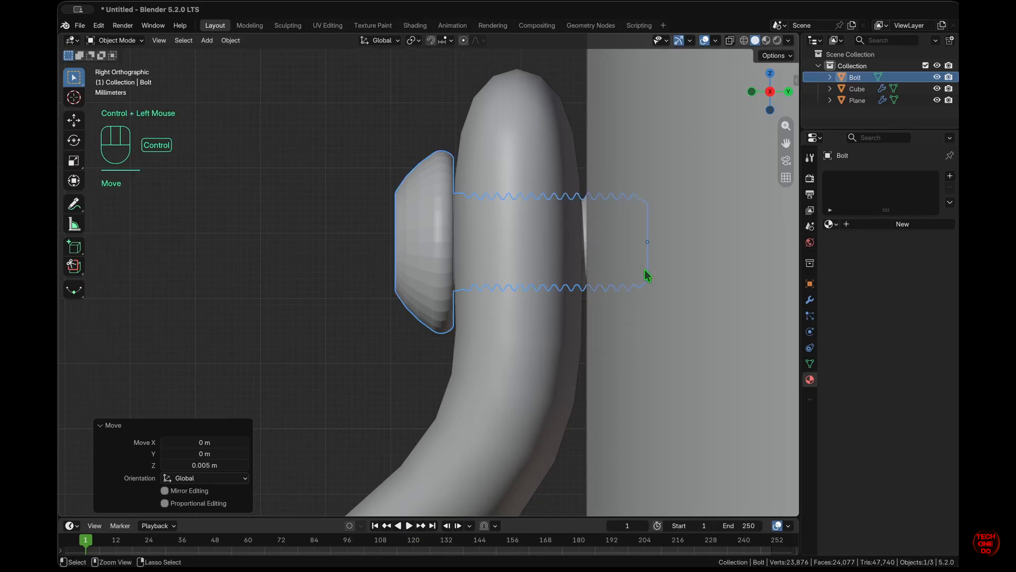
- Examine the bolt's mesh and its fit through the bracket from several angles in Edit Mode, and return to Object Mode
key("Tab")
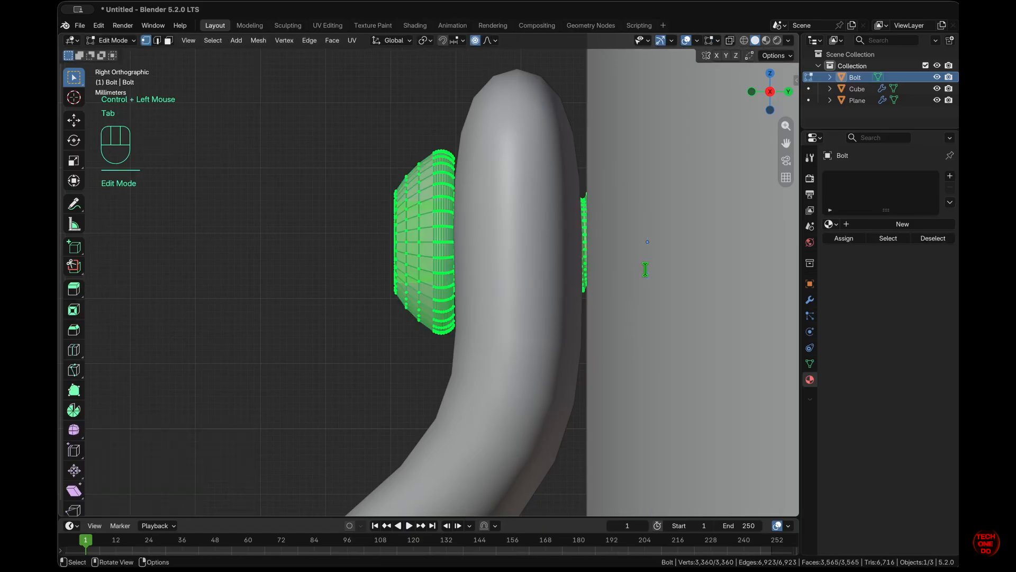
scroll(645, 268, "left", 10)
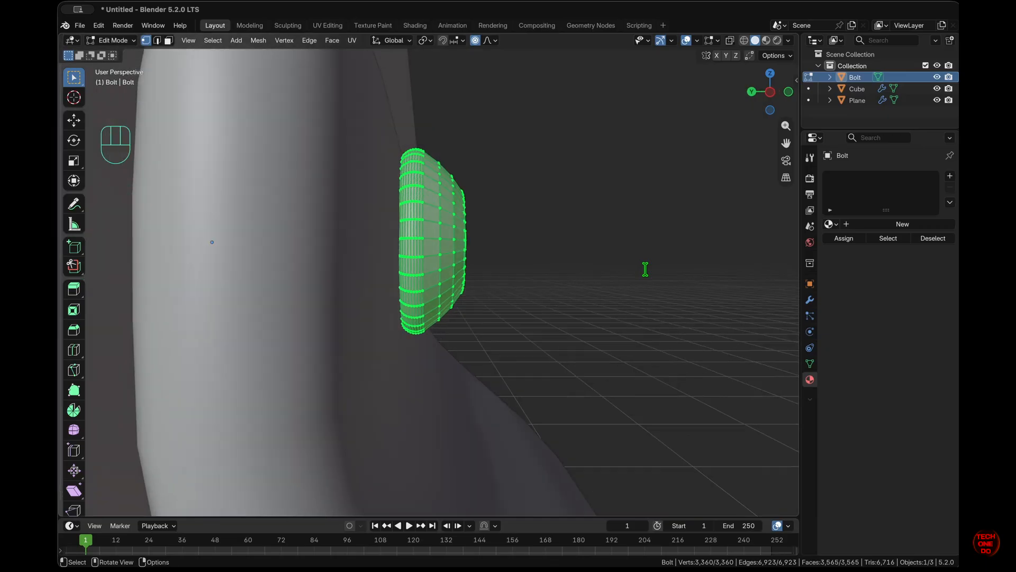
scroll(645, 268, "down", 4, "super")
scroll(646, 268, "down", 2, "super")
scroll(645, 269, "right", 8)
scroll(645, 269, "left", 2)
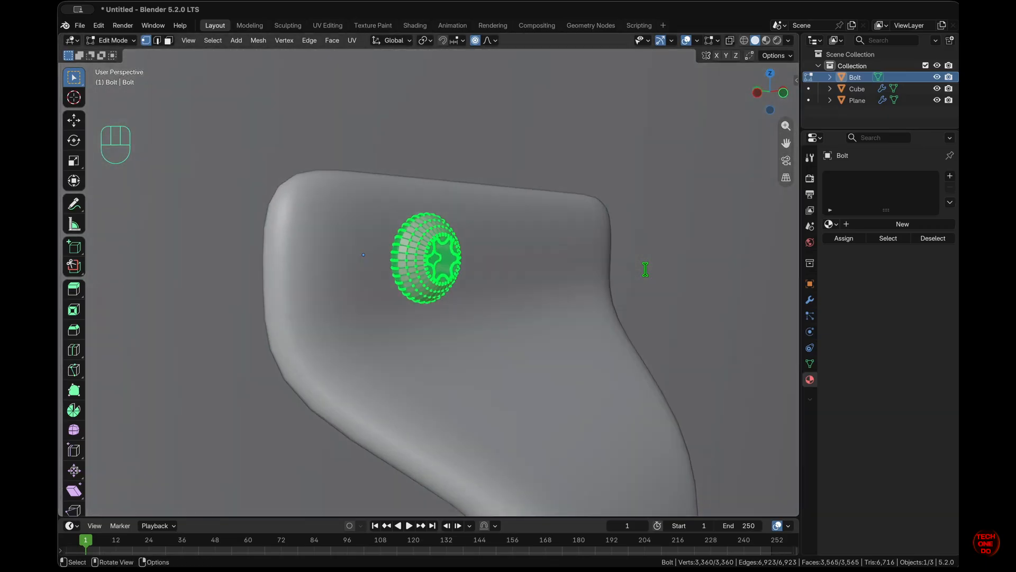
scroll(381, 318, "left", 6)
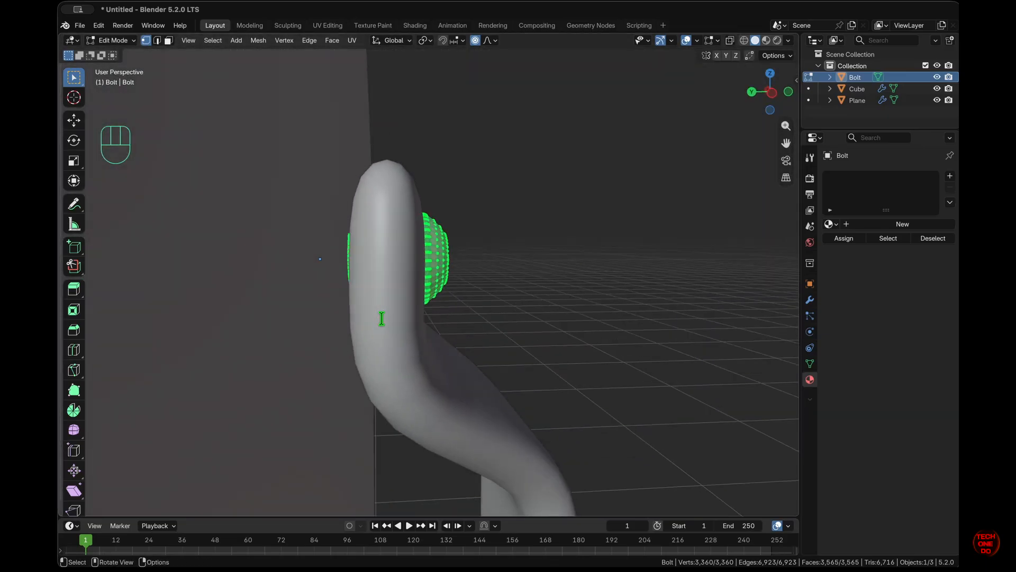
scroll(380, 318, "right", 3)
scroll(381, 318, "left", 4)
scroll(381, 319, "right", 8)
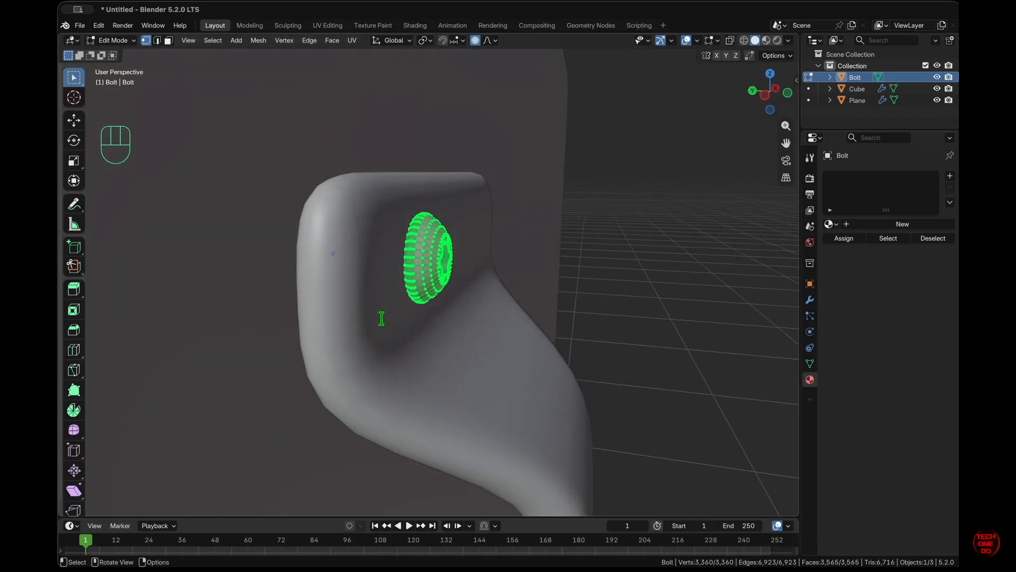
scroll(381, 318, "left", 2)
left_click(506, 426)
key("Tab")
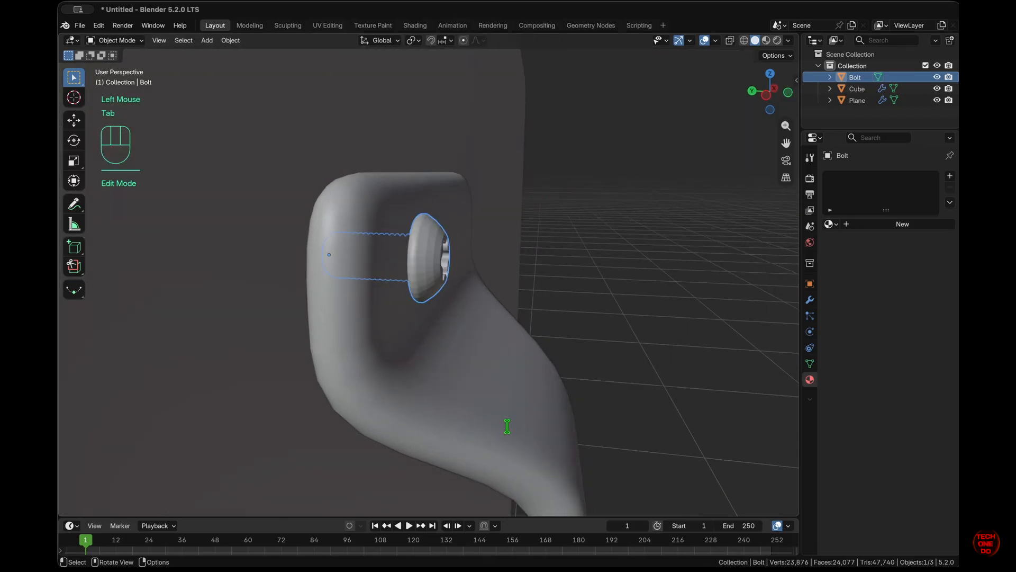
- Check the modifiers on the curved handle bracket, and add a Mirror modifier to the bolt
left_click(507, 426)
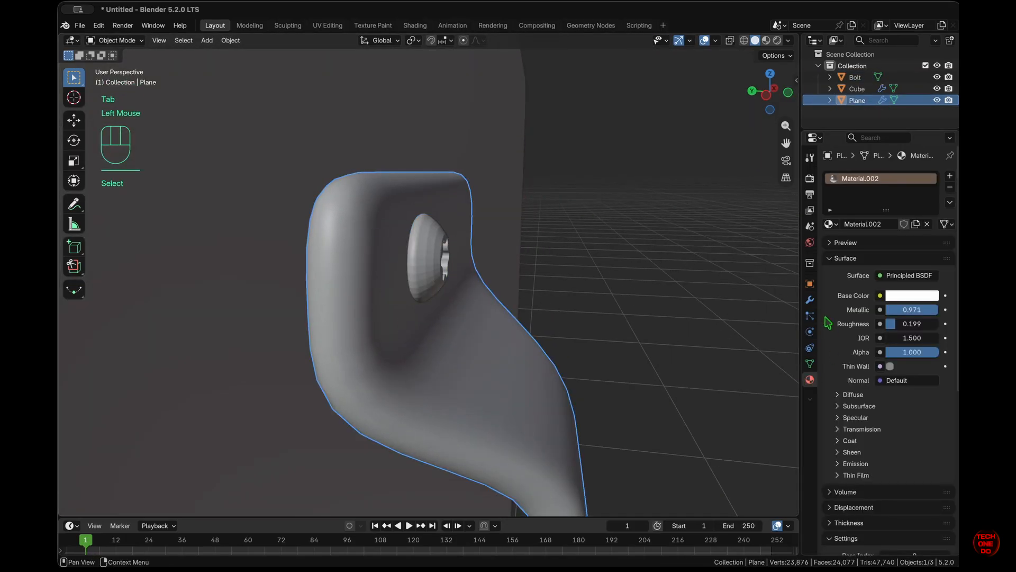
left_click(809, 300)
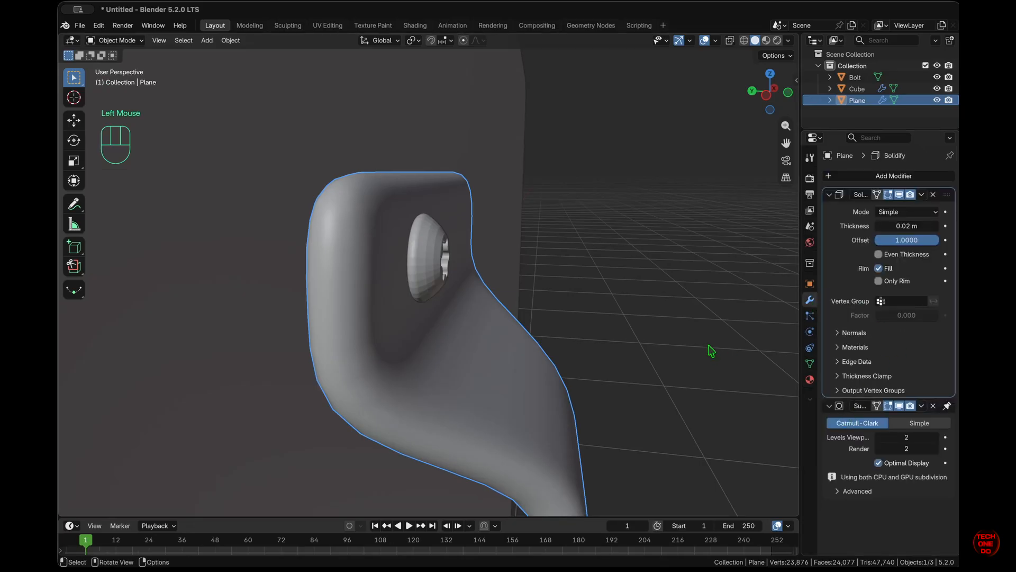
left_click(424, 276)
scroll(425, 276, "right", 8)
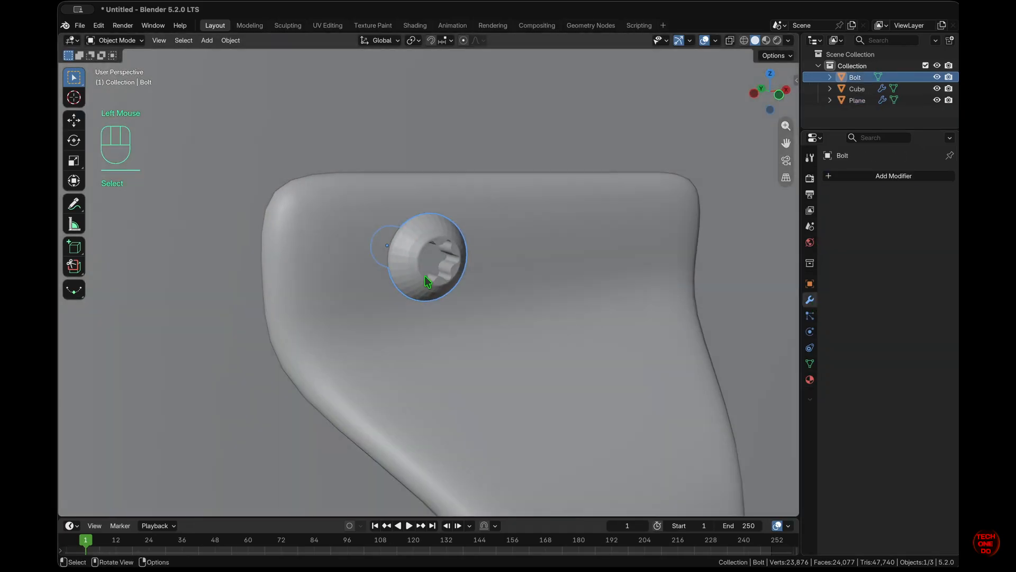
left_click(927, 176)
mouse_move(927, 180)
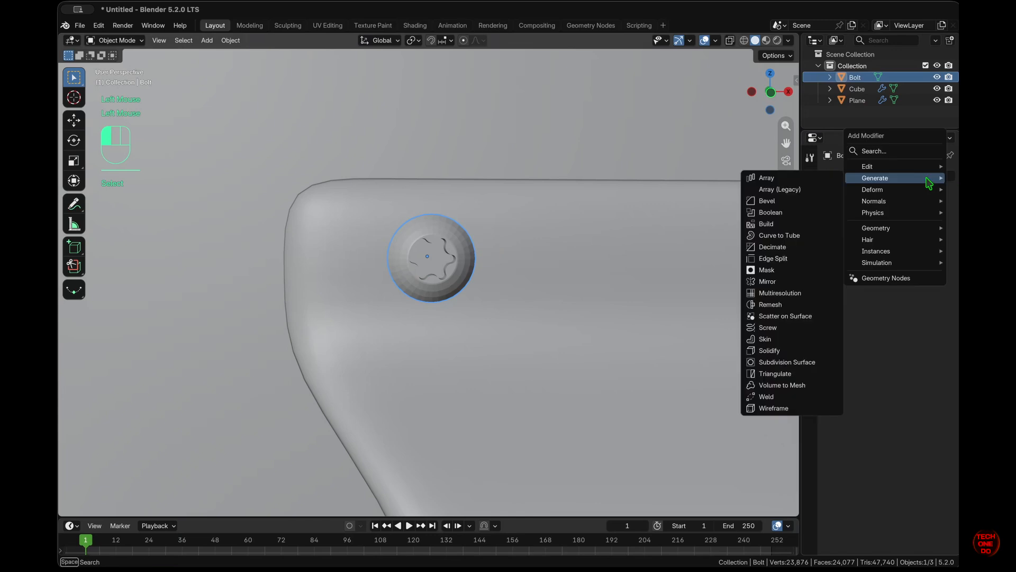
left_click(778, 281)
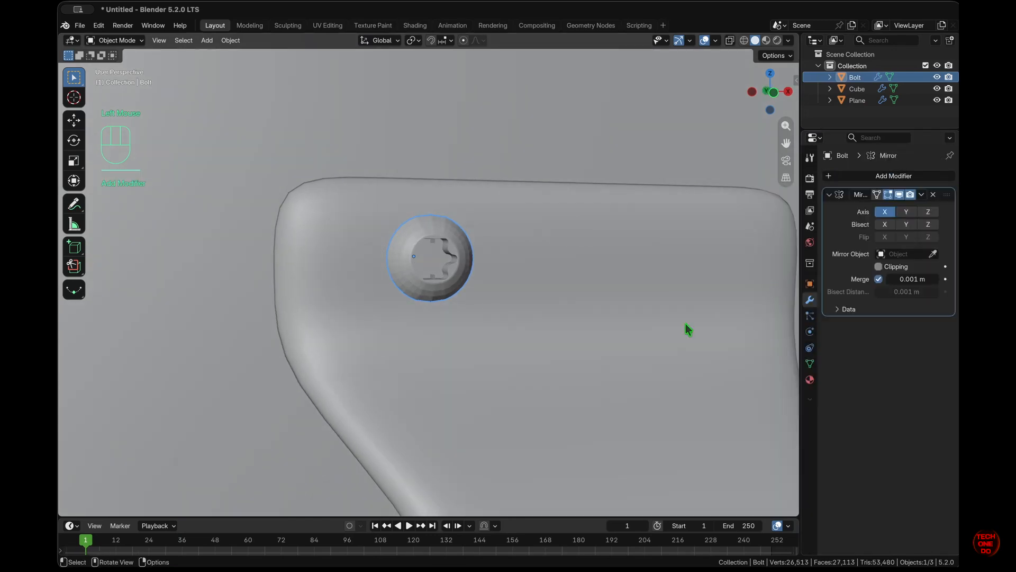
- Pick the handle bracket (Plane) as the mirror object of the bolt's Mirror modifier
scroll(589, 351, "down", 3)
scroll(589, 353, "down", 1, "super")
scroll(589, 353, "right", 4)
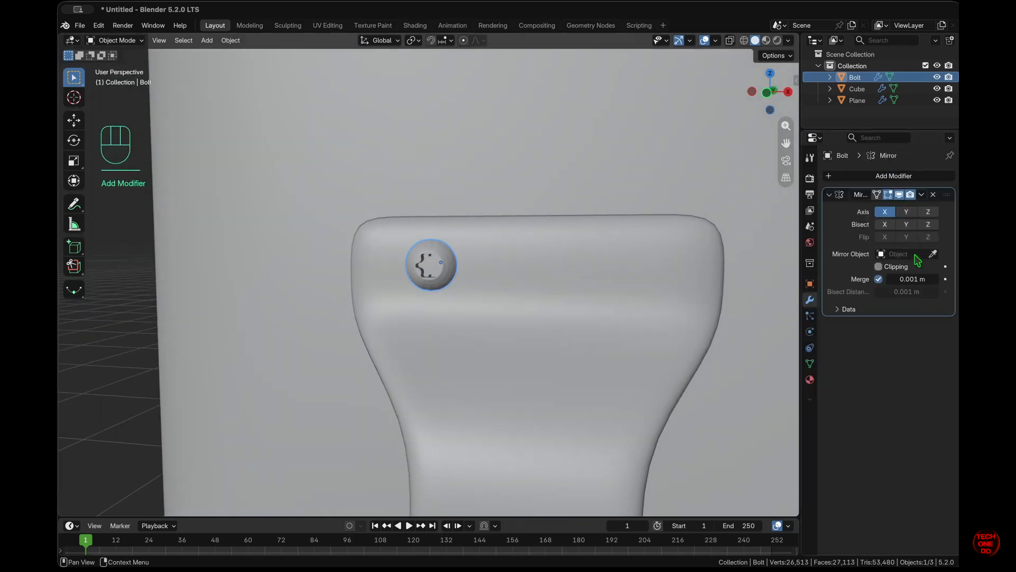
left_click(933, 254)
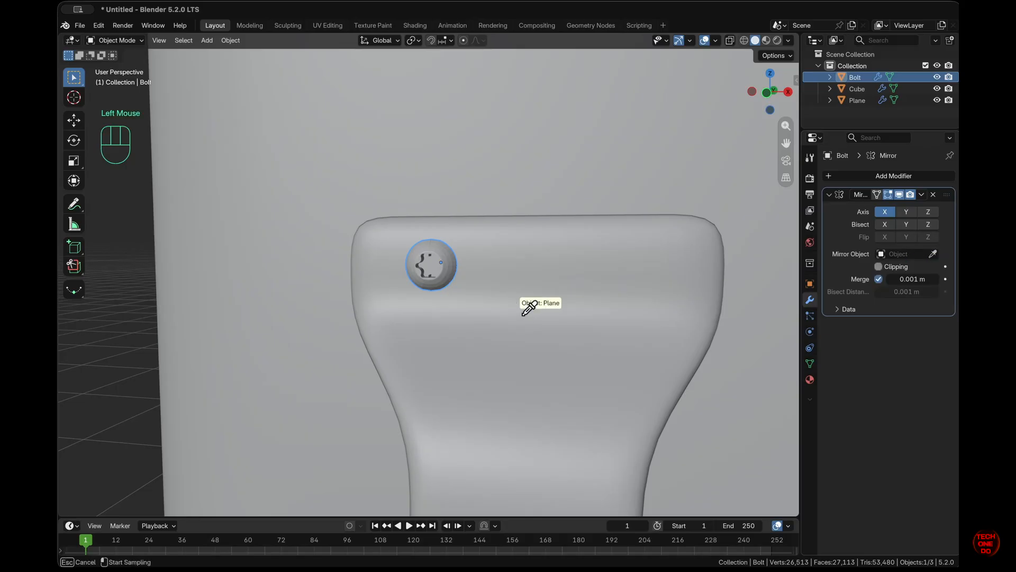
left_click(525, 306)
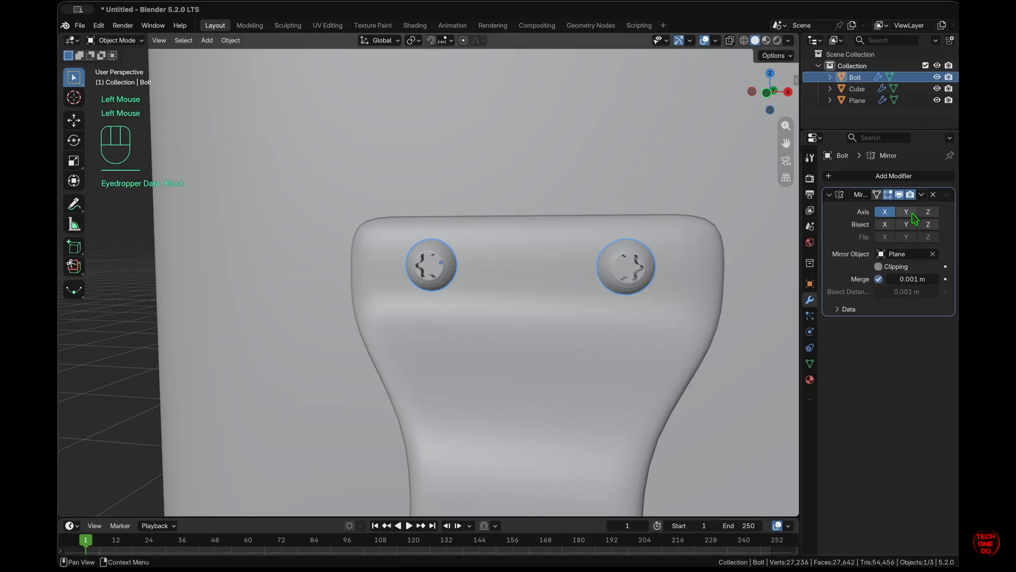
- Enable the Y axis in the bolt's Mirror modifier in addition to X to copy the bolts to the handle's lower end
scroll(648, 265, "down", 10, "shift")
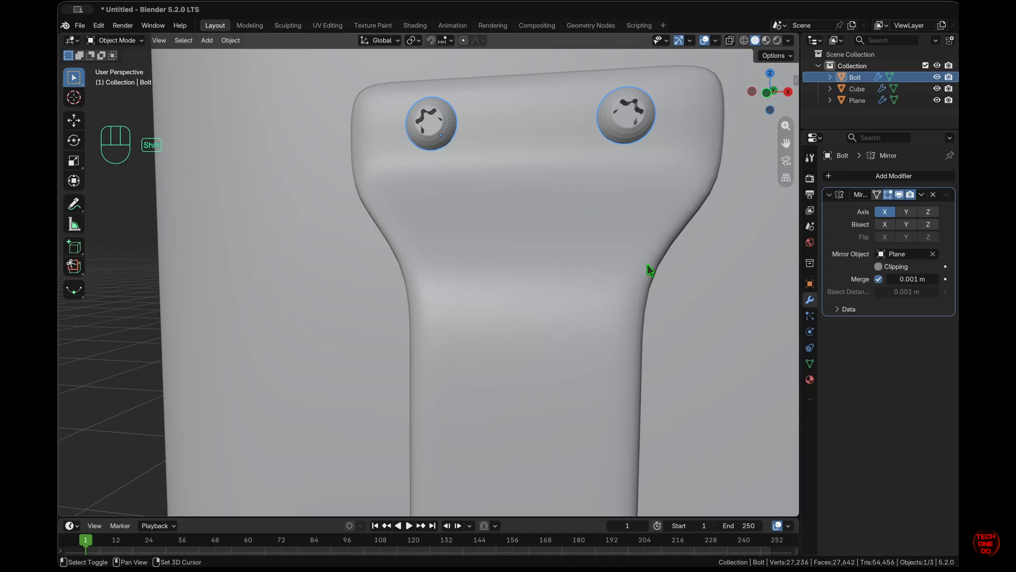
scroll(648, 265, "down", 5)
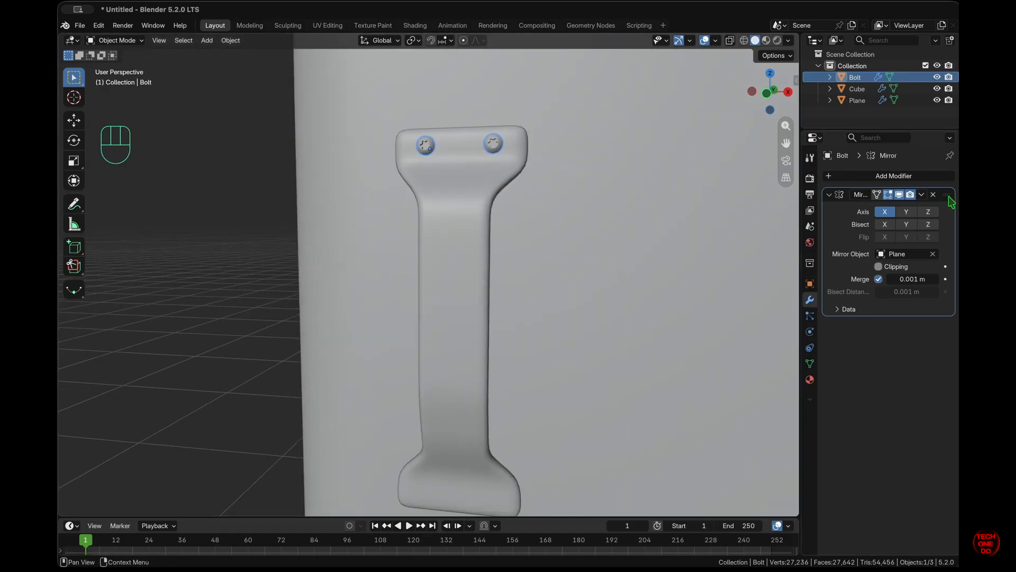
left_click(928, 212)
left_click(929, 212)
left_click(907, 212)
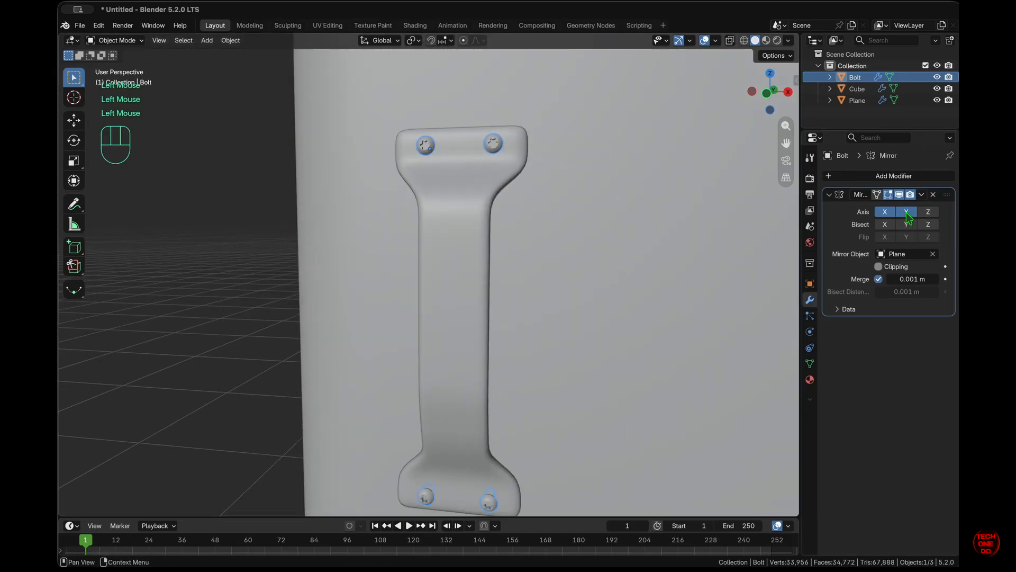
- Examine the bolts on the handle from several angles and distances, also checking the bolt's mesh in Edit Mode
scroll(656, 331, "left", 5)
scroll(657, 331, "down", 4, "super")
scroll(656, 332, "up", 4)
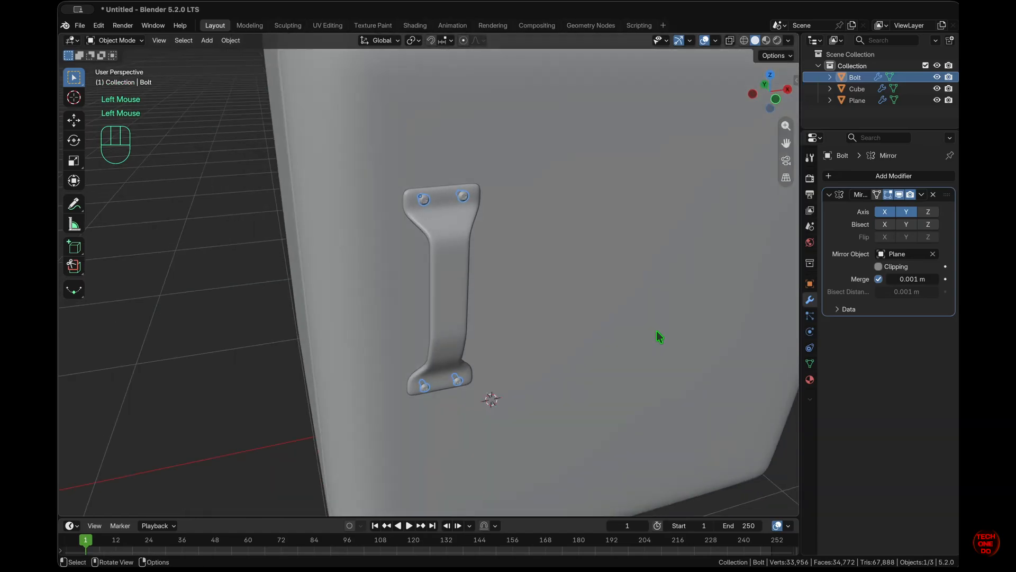
scroll(656, 331, "down", 4)
scroll(657, 331, "left", 4)
scroll(656, 331, "up", 3, "super")
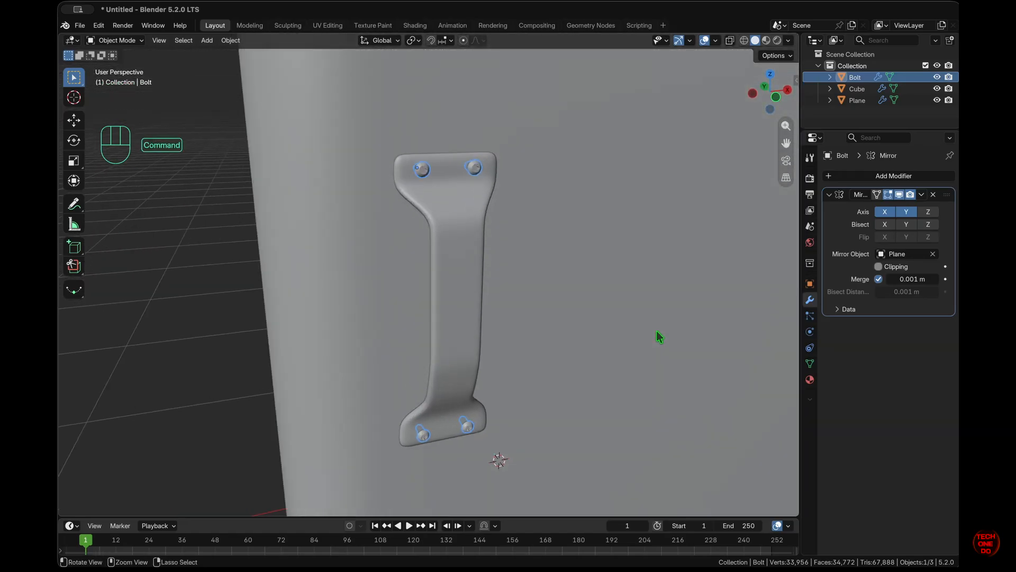
scroll(656, 331, "left", 4)
scroll(657, 332, "up", 4)
scroll(657, 332, "down", 4, "super")
scroll(656, 331, "down", 5)
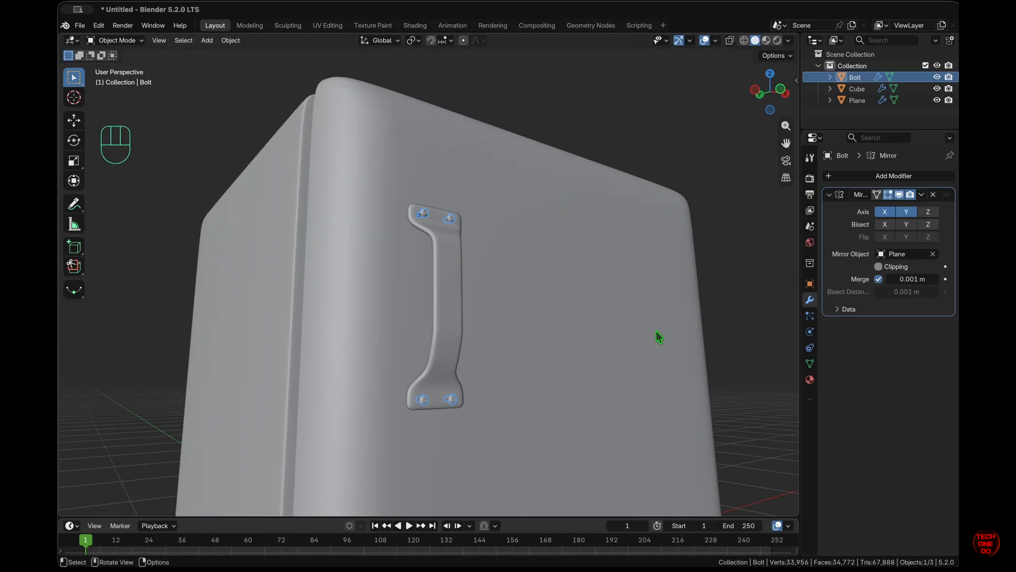
scroll(656, 331, "left", 5)
key("Tab")
scroll(656, 331, "right", 5)
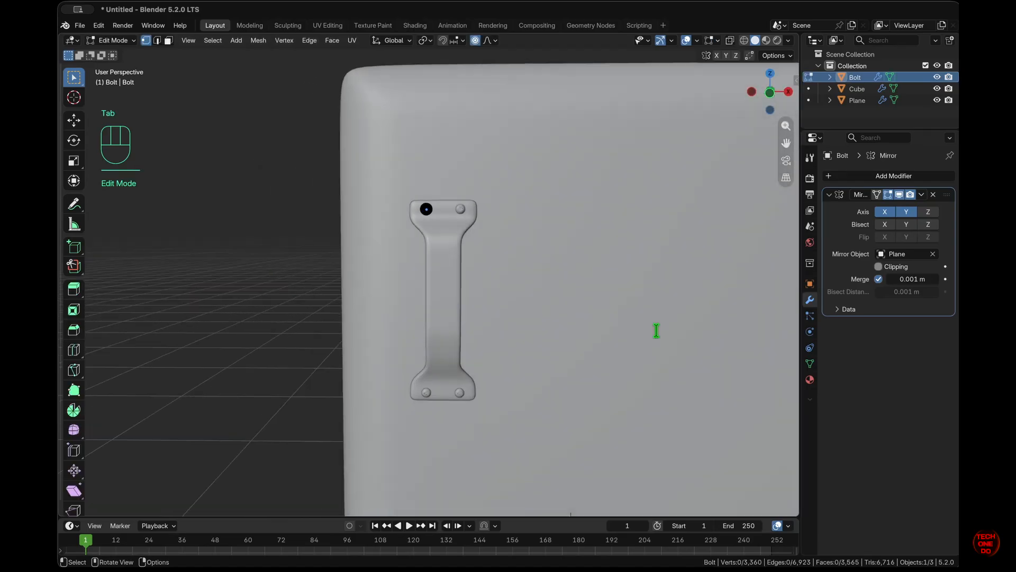
scroll(656, 330, "up", 3)
key("Tab")
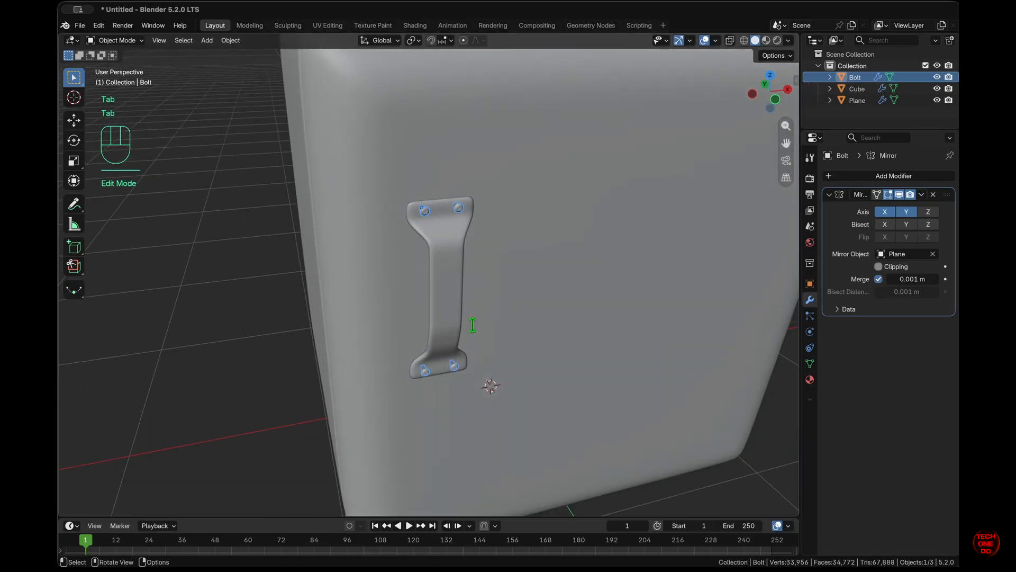
key("Tab")
key("Tab")
- Display the handle's transform values and apply its rotation
left_click(446, 293)
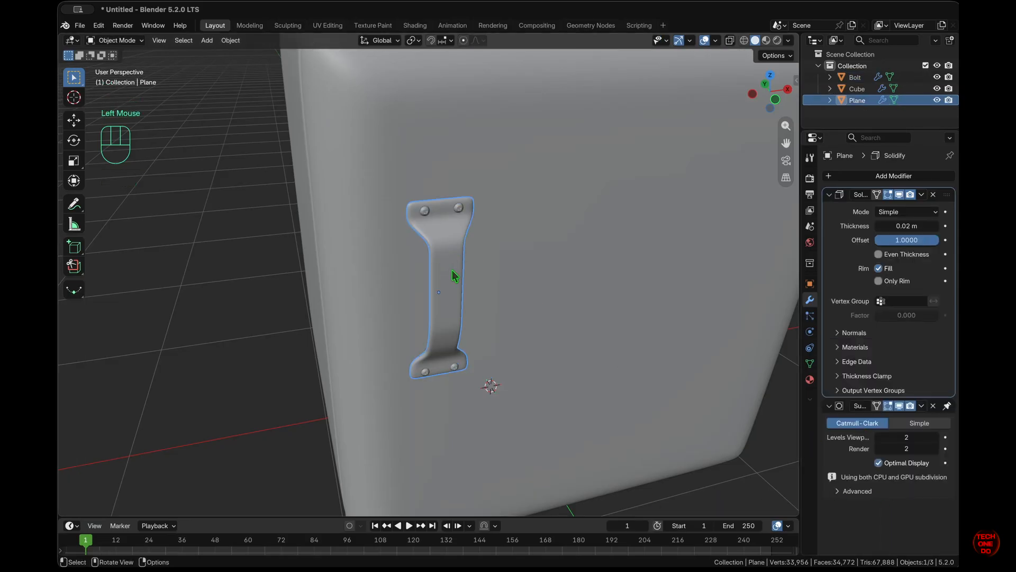
key("n")
key("n")
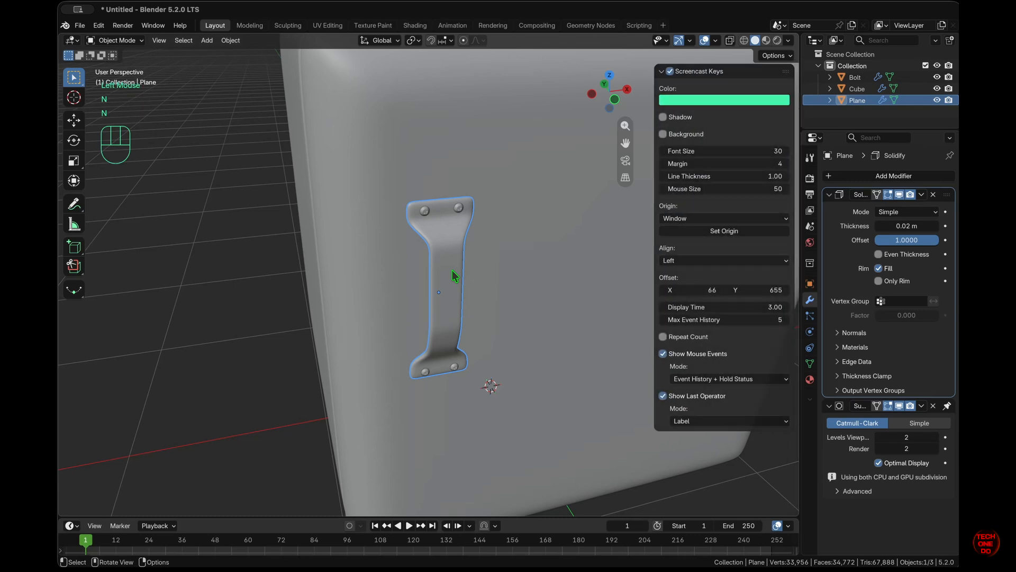
key("n")
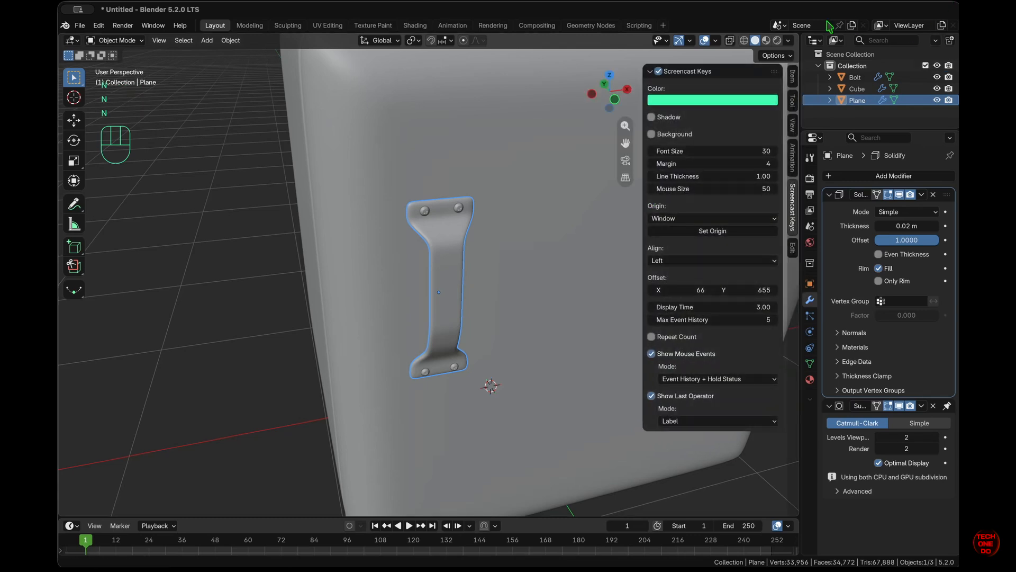
left_click(794, 76)
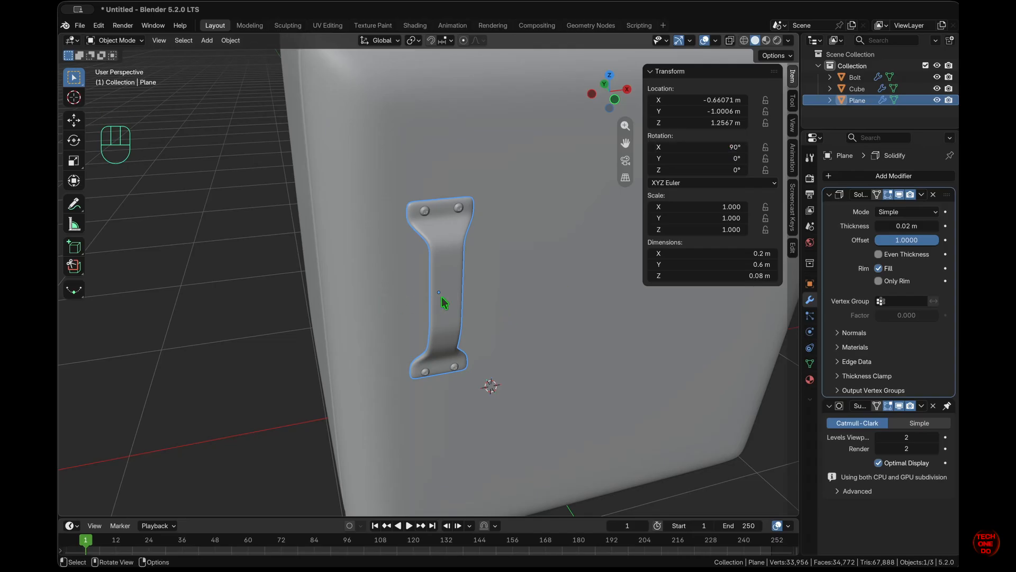
key("super+a")
left_click(412, 289)
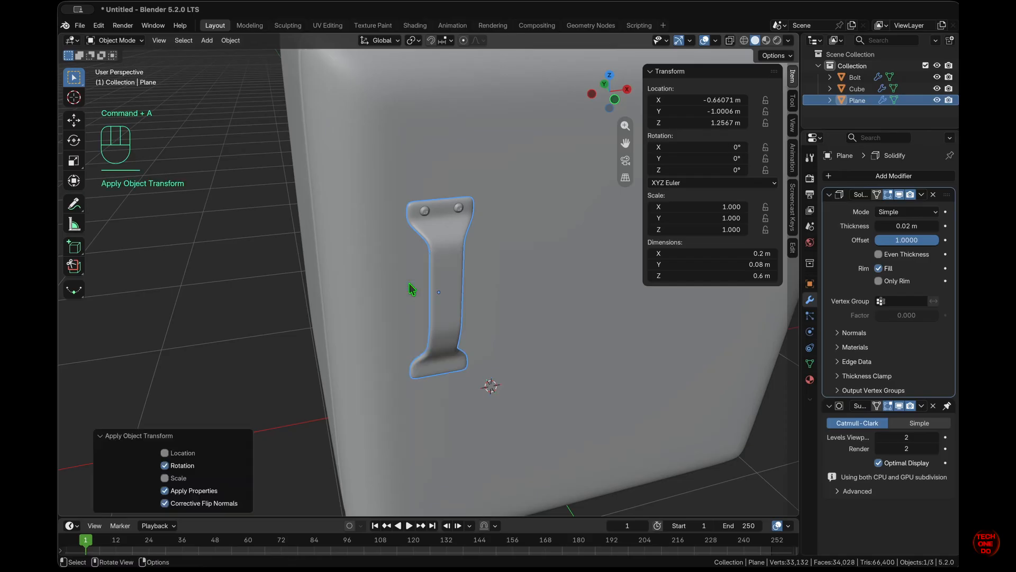
- Change the bolt's Mirror modifier from the Y axis to the Z axis, keeping X enabled
left_click(448, 280)
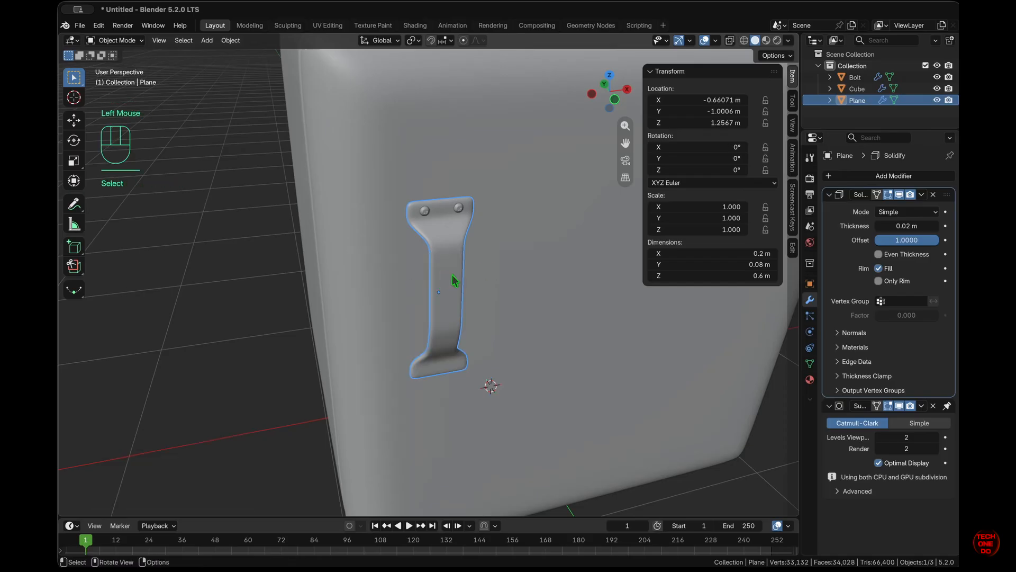
left_click(429, 212)
left_click(914, 212)
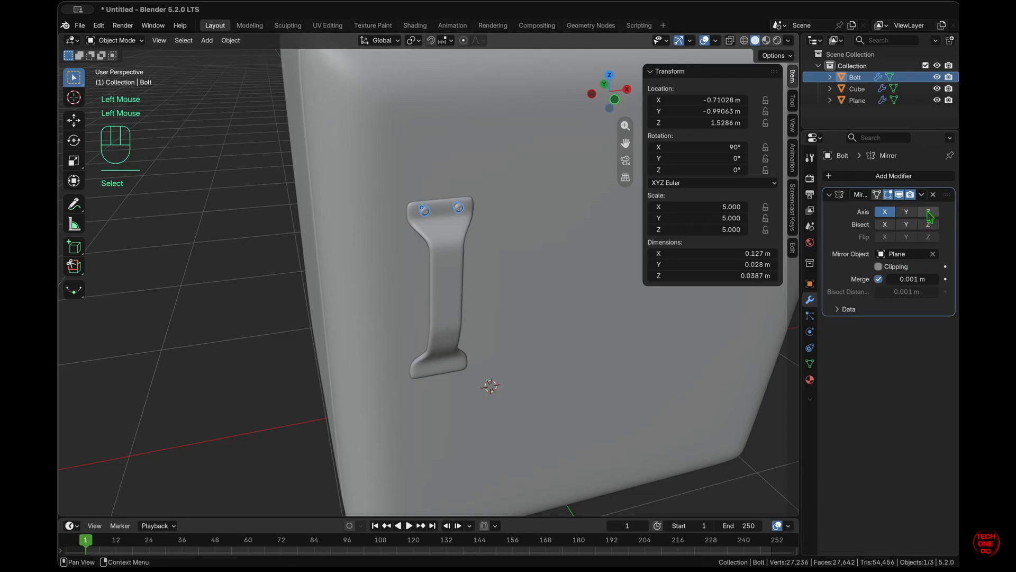
left_click(929, 212)
- Check the mirrored bolts in Edit Mode and from several angles in Object Mode, with nothing selected and the transform values hidden
middle_click_drag(513, 362, 513, 360)
key("Tab")
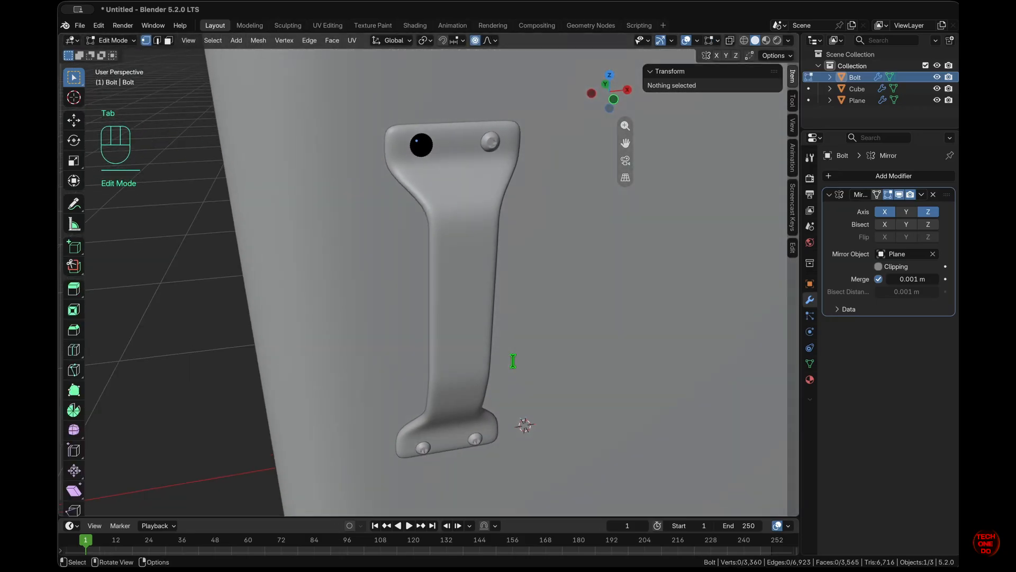
key("Tab")
left_click(174, 372)
scroll(174, 372, "down", 4)
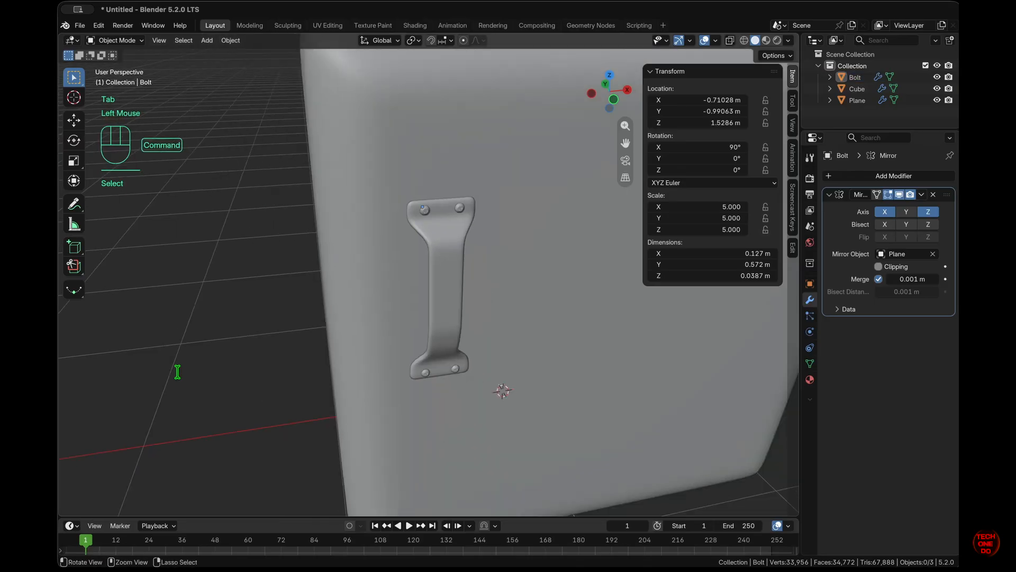
key("n")
middle_click_drag(177, 372, 176, 372)
scroll(176, 372, "down", 2)
scroll(486, 297, "up", 3)
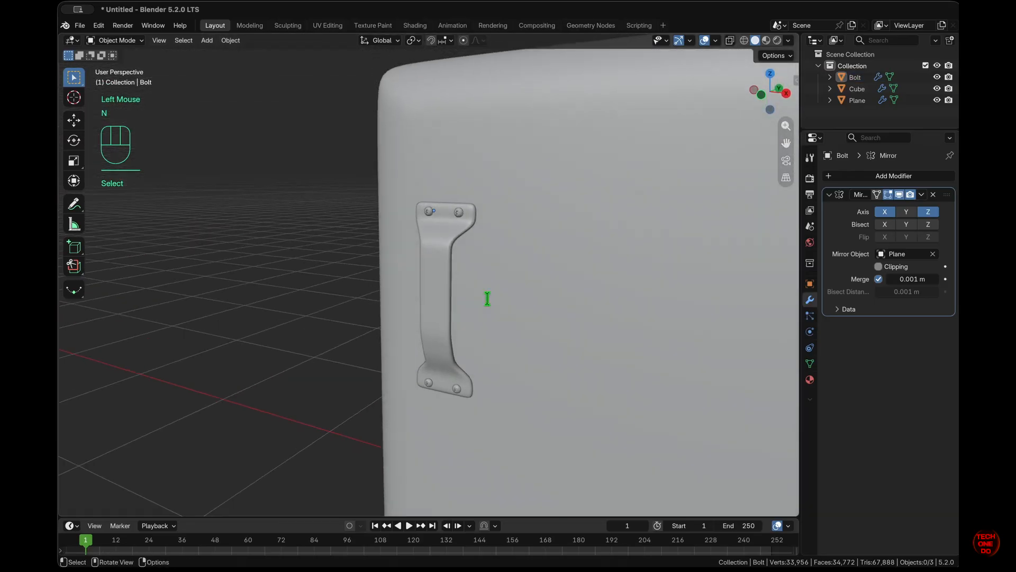
middle_click_drag(486, 298, 529, 286)
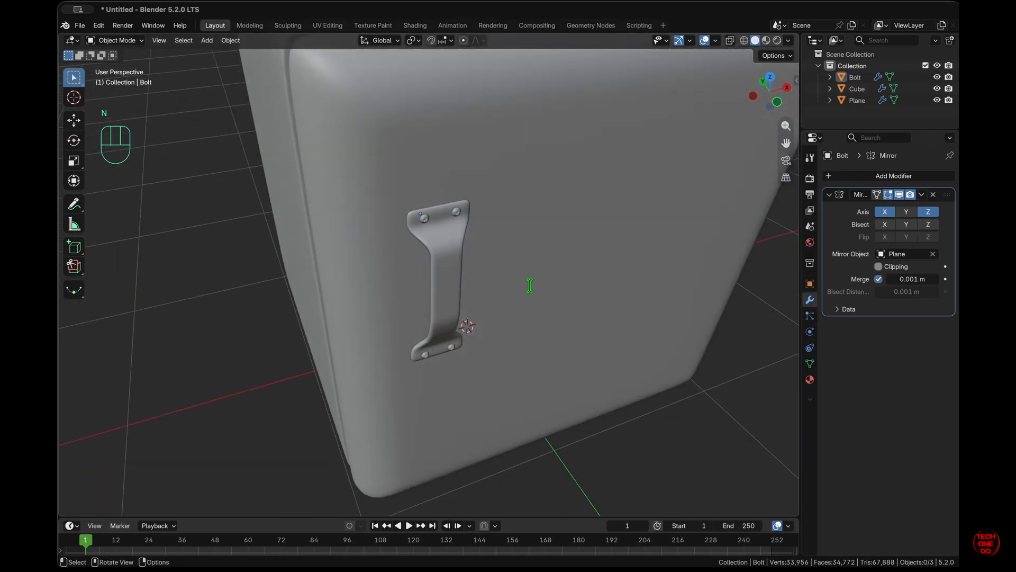
- Switch the viewport shading to Material Preview to show the handle and bolts with their materials
left_click(767, 41)
middle_click_drag(692, 322, 691, 322)
scroll(691, 322, "down", 2, "super")
scroll(691, 321, "up", 6, "super")
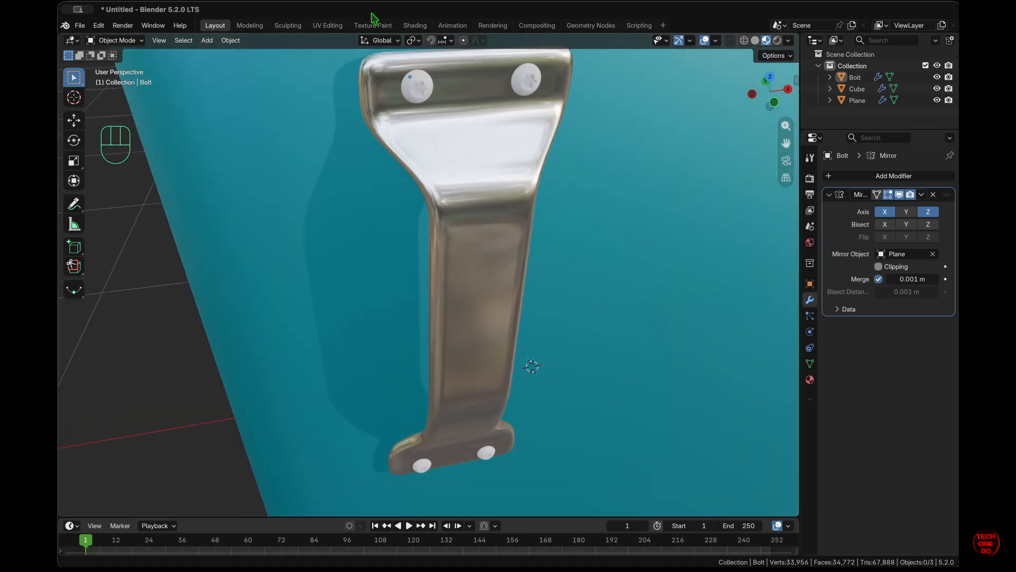
- Add a material slot to the bolt and assign the handle's existing Material.002 to it
left_click(417, 95)
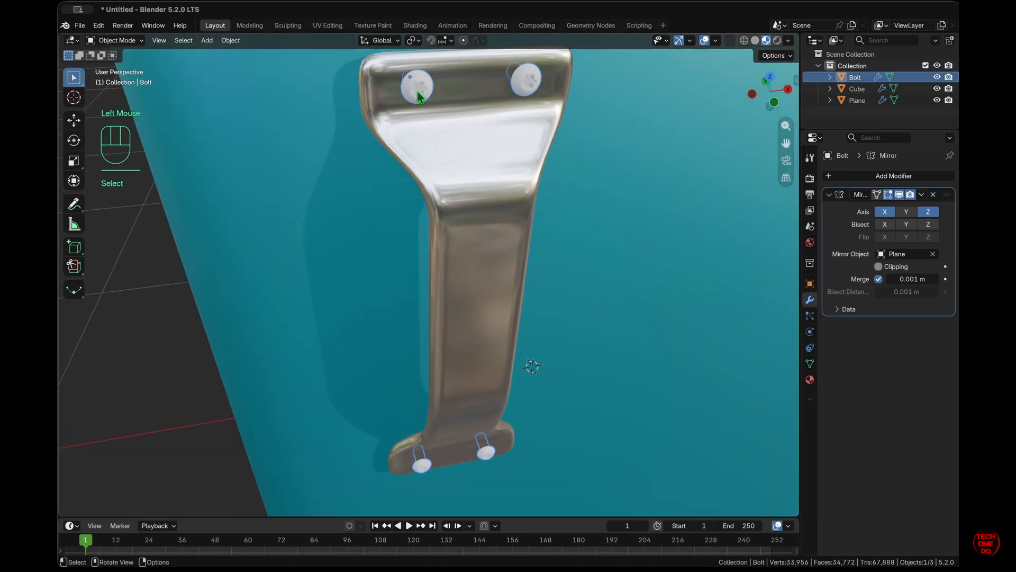
left_click(809, 381)
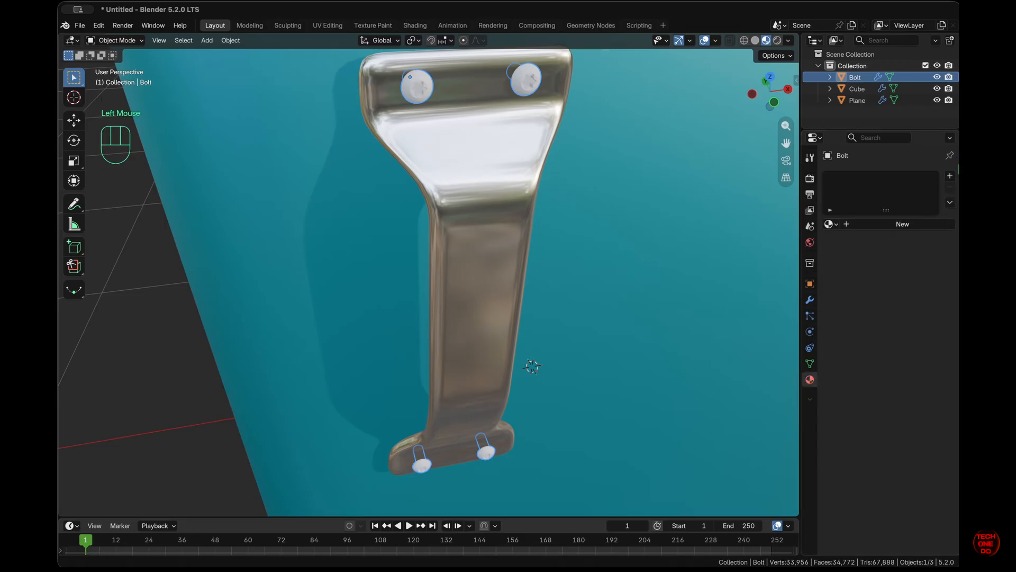
left_click(951, 177)
left_click(831, 224)
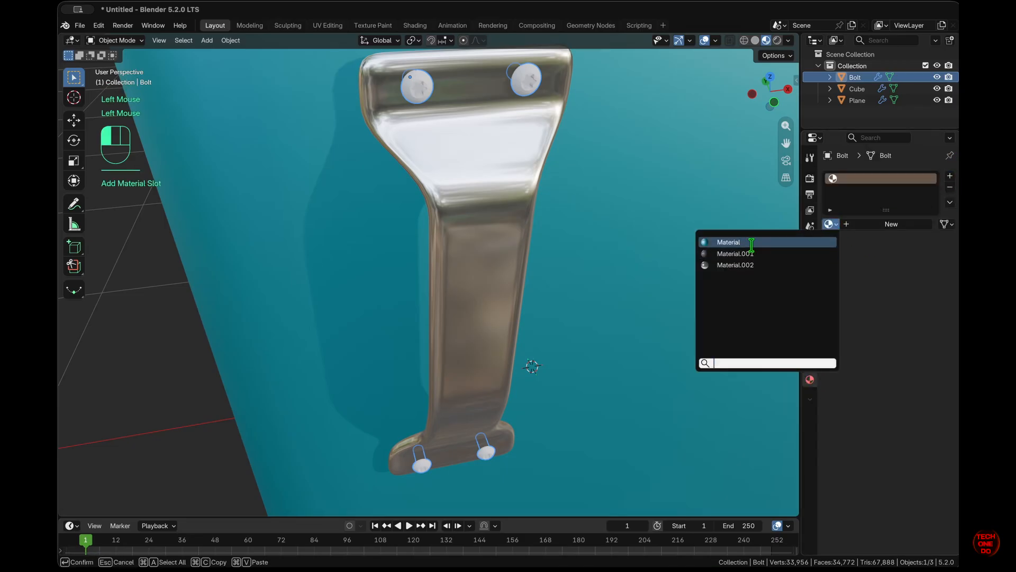
left_click(747, 265)
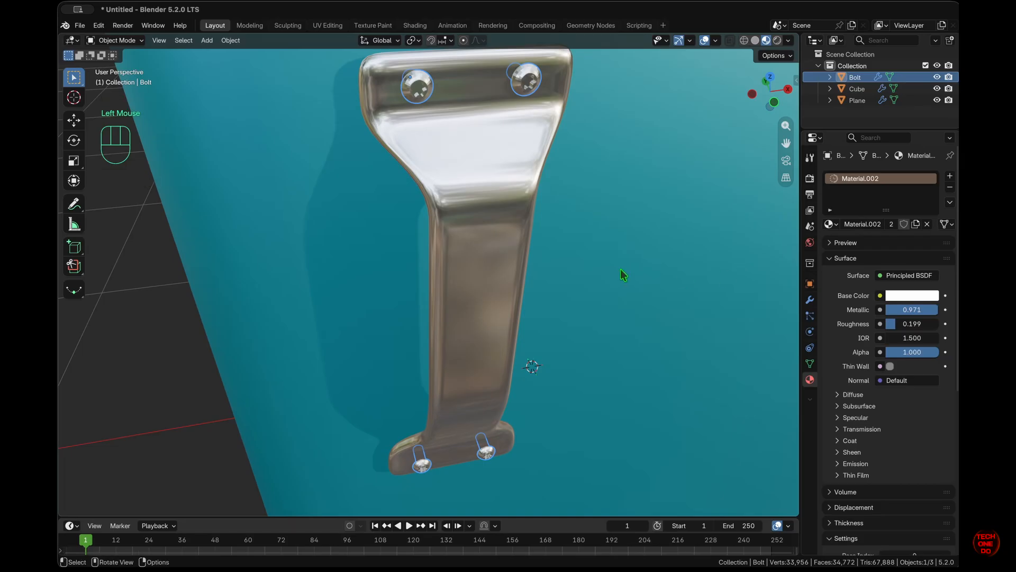
- Rename the material shared by the bolt and handle as Metal
double_click(863, 224)
type("Metal")
key("Return")
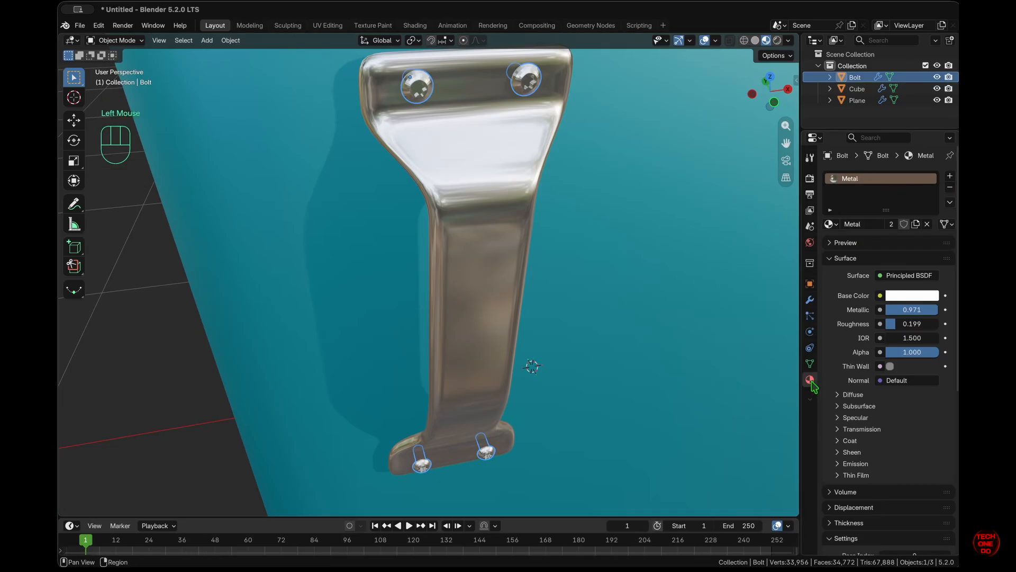
- Rename the fridge body's second material, used for the door seal, as Gasket
left_click(579, 139)
double_click(859, 189)
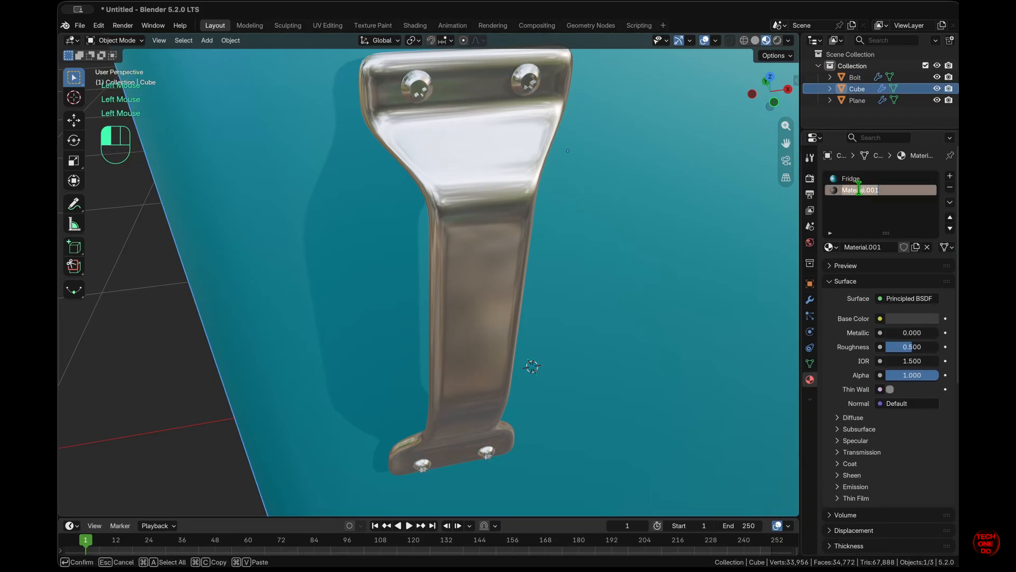
left_click(608, 329)
scroll(608, 328, "right", 10)
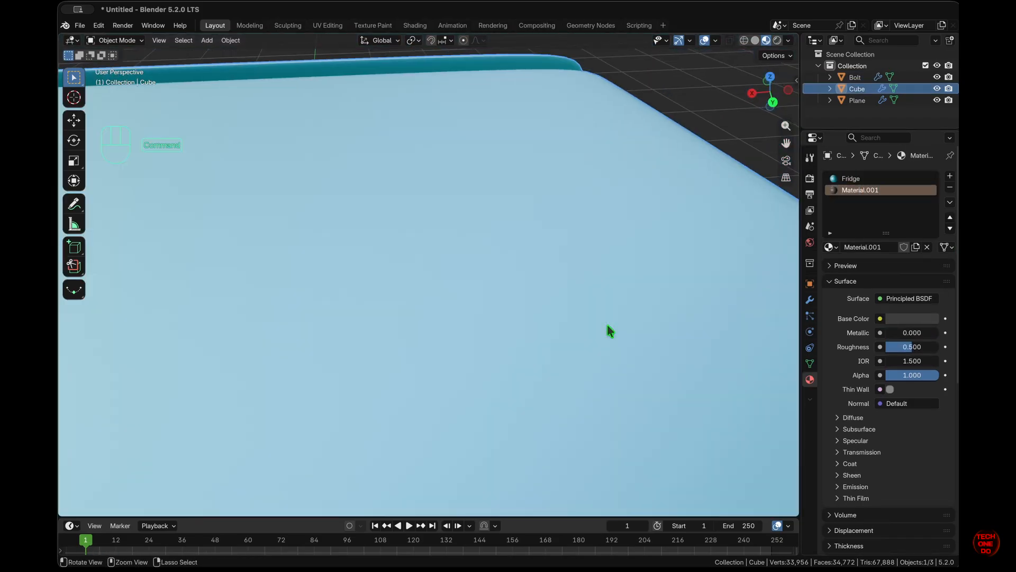
scroll(609, 328, "right", 10)
scroll(610, 328, "up", 5, "shift")
double_click(864, 189)
type("Gasket")
key("Return")
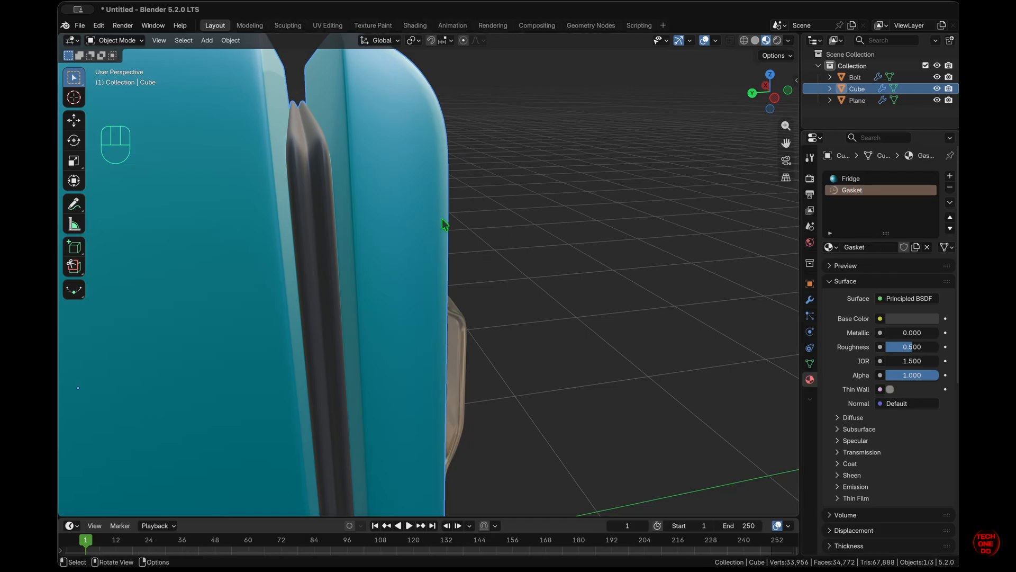
- Set the inner edge crease of the handle's Solidify modifier to 1.000
scroll(442, 219, "right", 10)
scroll(443, 219, "down", 5, "super")
scroll(443, 219, "up", 5, "super")
scroll(442, 219, "left", 10)
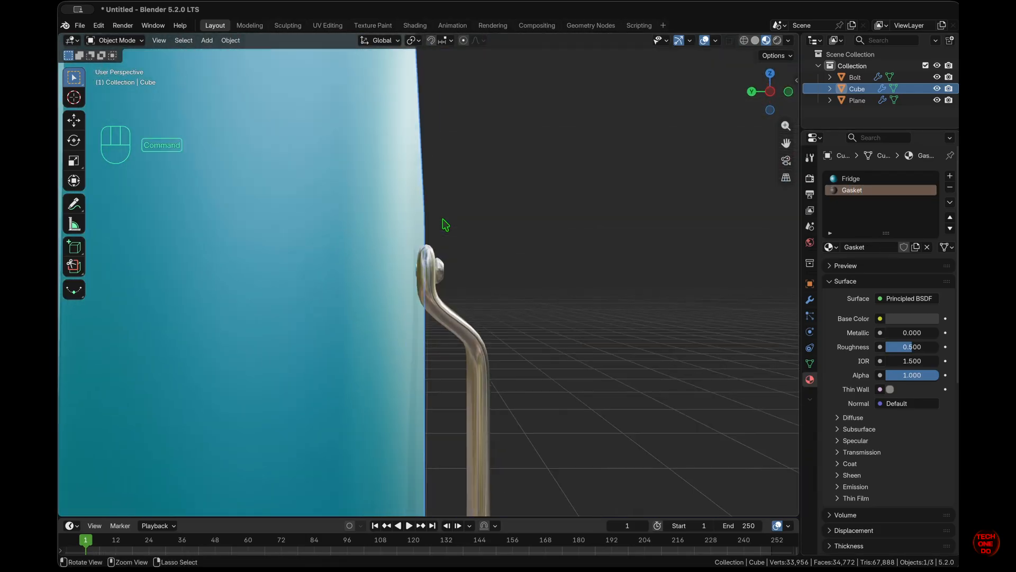
scroll(446, 225, "down", 4, "super")
left_click(451, 312)
left_click(810, 301)
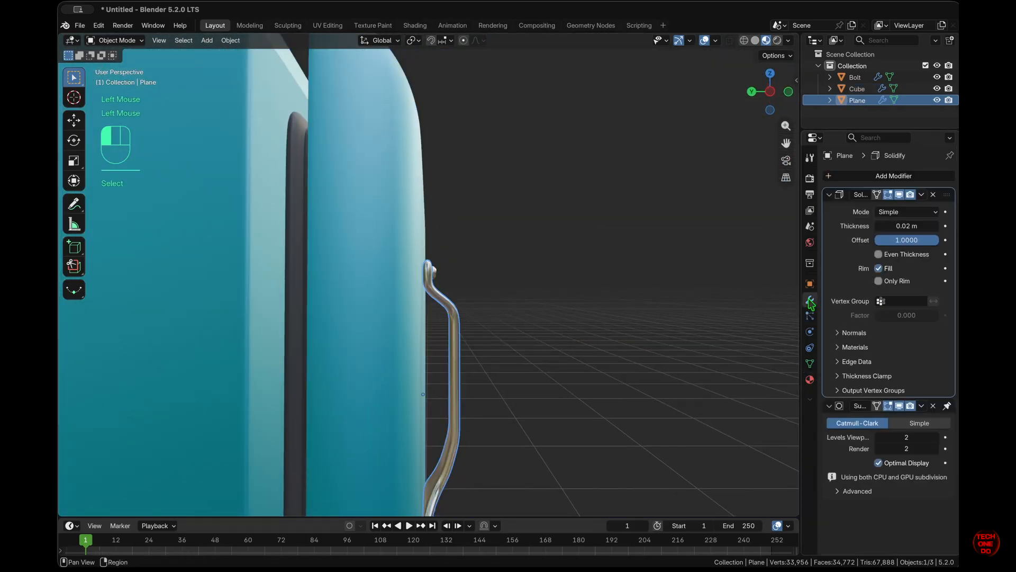
scroll(557, 302, "up", 8, "super")
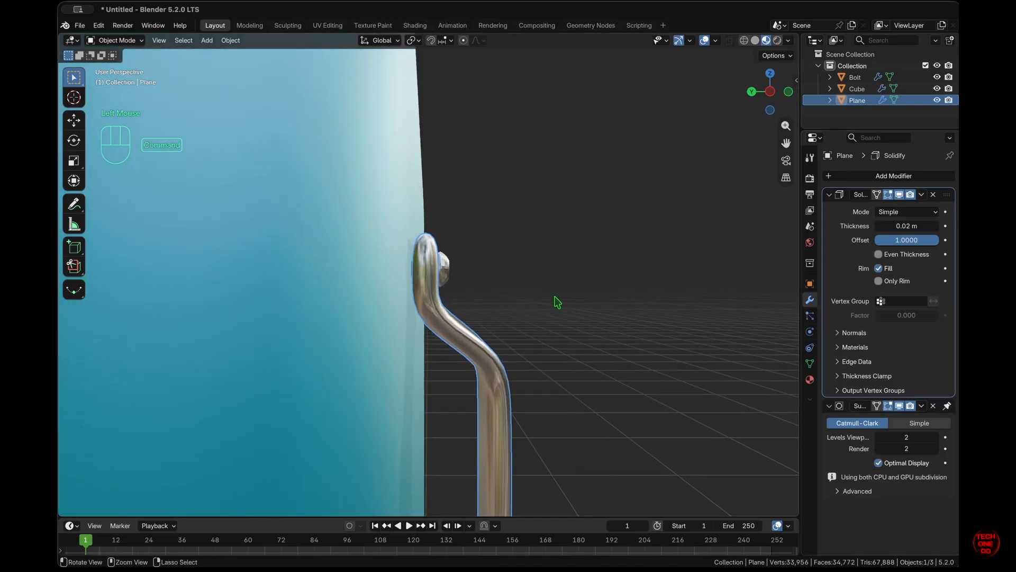
scroll(557, 301, "up", 1, "super")
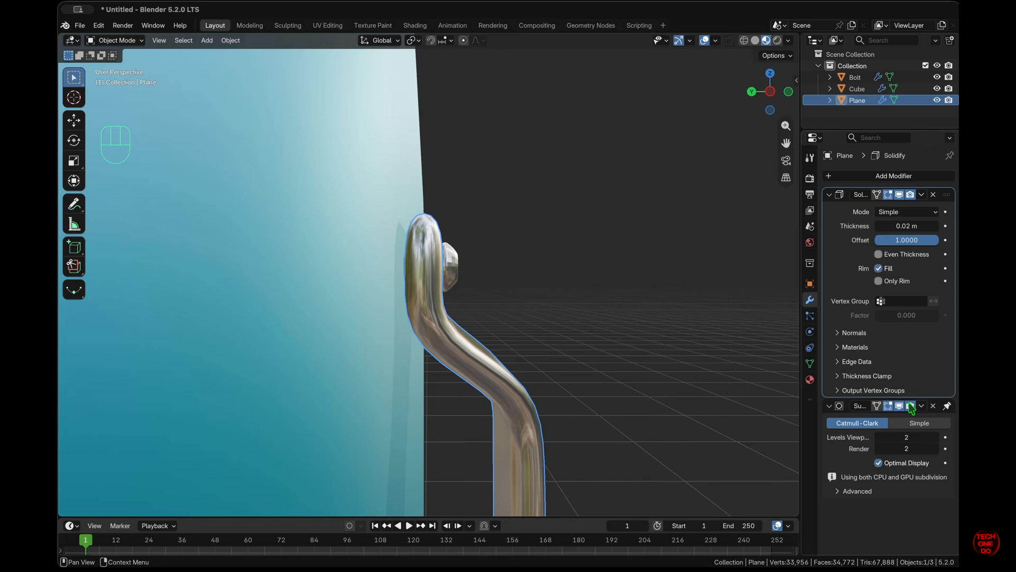
left_click(842, 332)
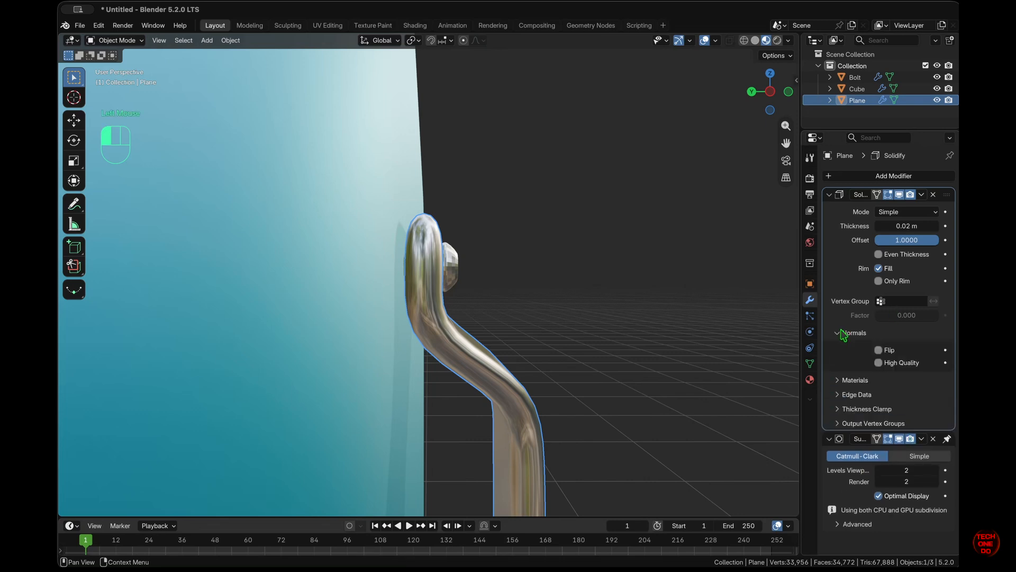
left_click(841, 333)
left_click(839, 362)
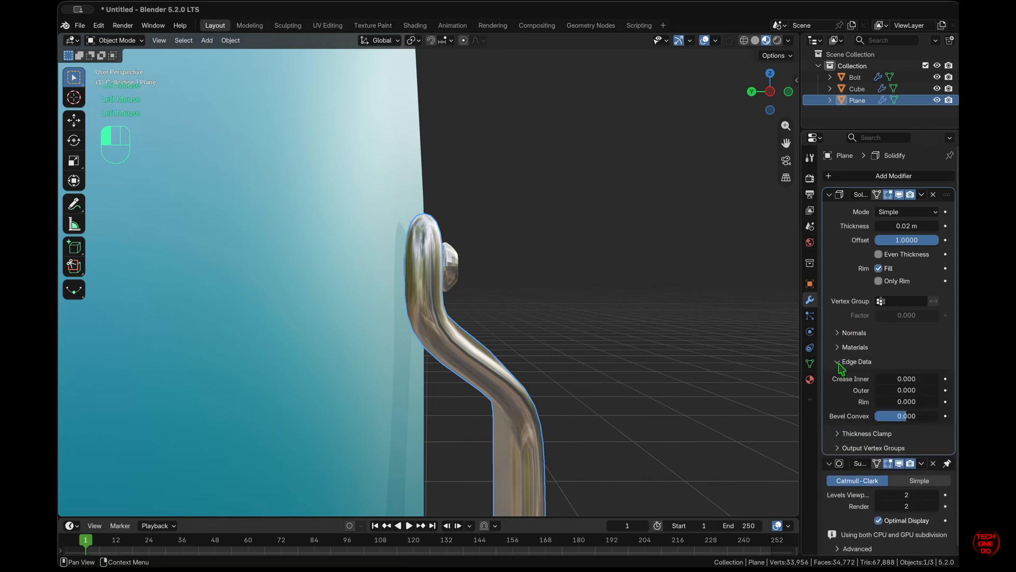
left_click_drag(892, 385, 939, 378)
- Set the outer edge crease of the handle's Solidify modifier to 1.000 and check the sharpened edges
middle_click_drag(440, 316, 437, 316)
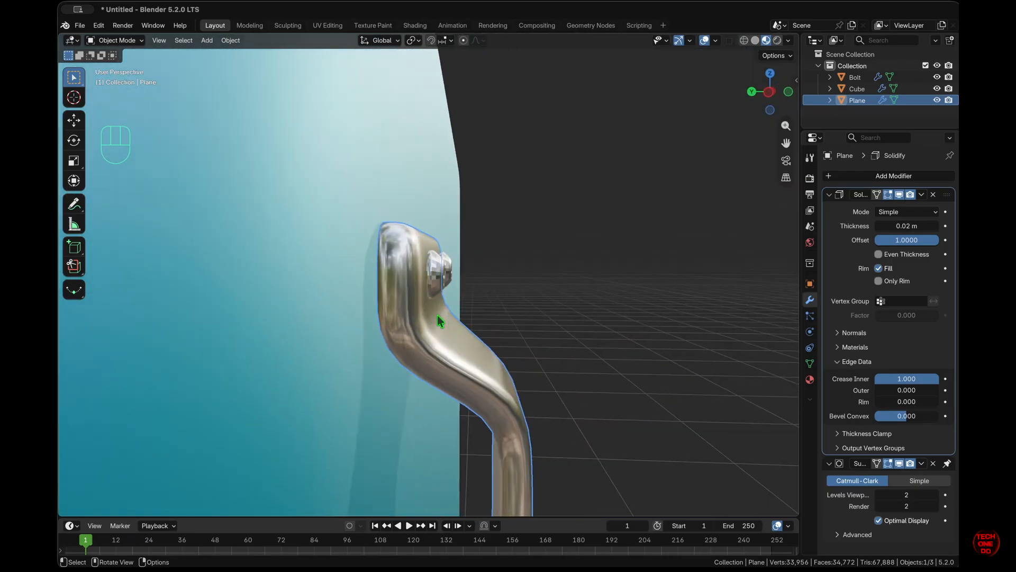
left_click_drag(907, 390, 937, 390)
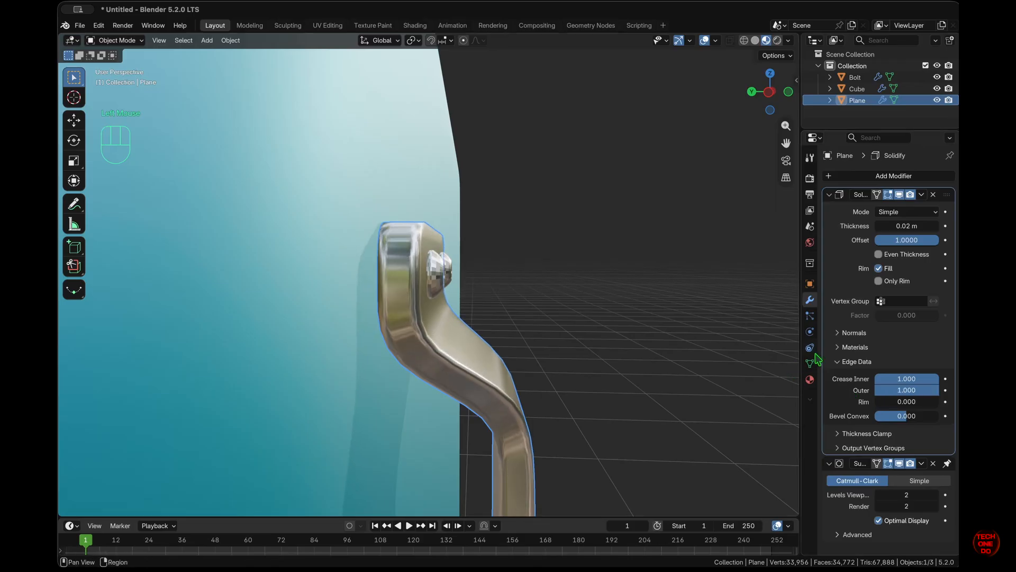
scroll(479, 354, "right", 5)
scroll(480, 354, "left", 4)
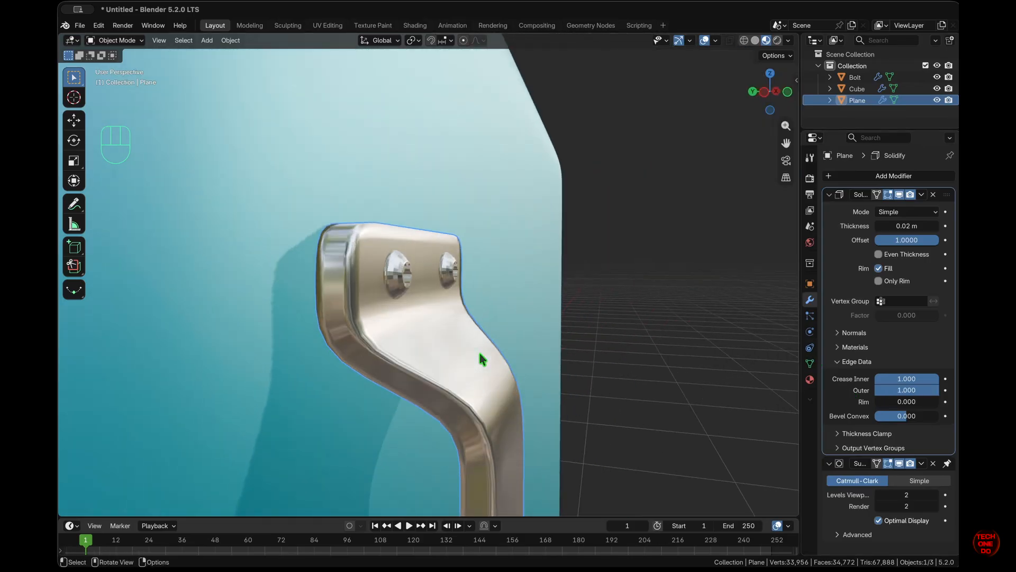
scroll(480, 353, "right", 1)
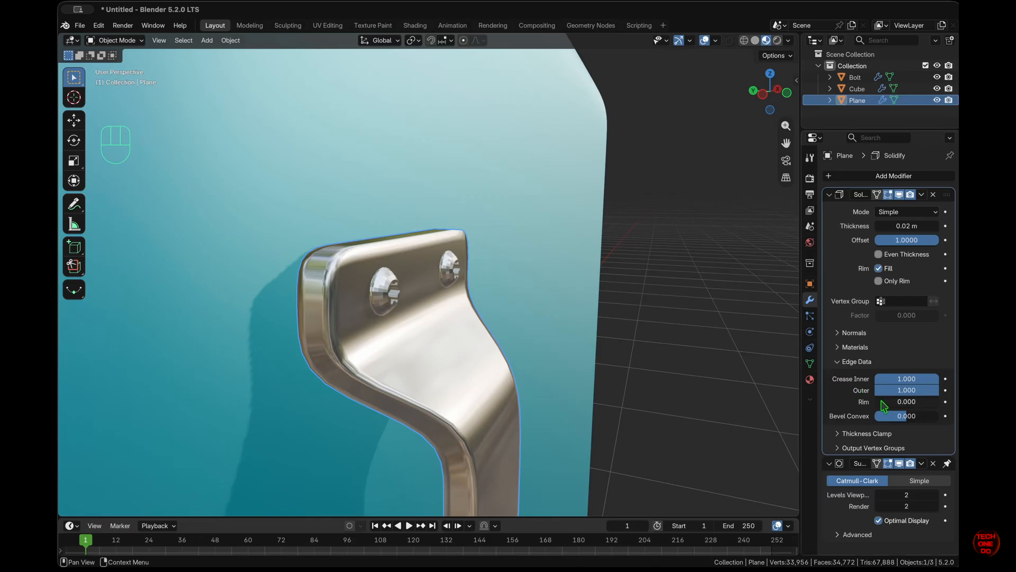
scroll(382, 298, "right", 3)
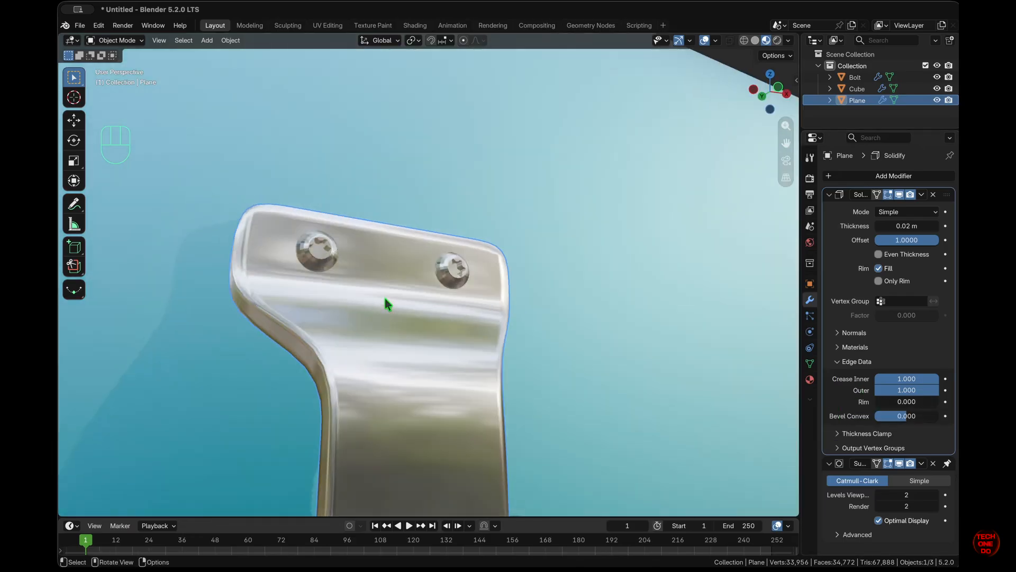
scroll(385, 297, "left", 5)
scroll(385, 298, "right", 4)
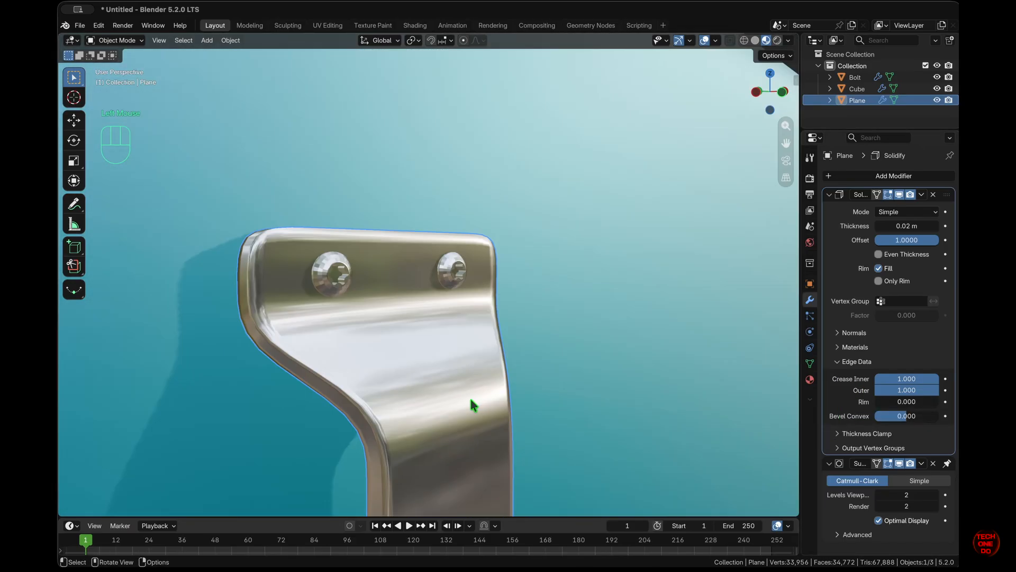
- Switch the viewport to Solid shading and apply Shade Smooth to the bolt
left_click(335, 296)
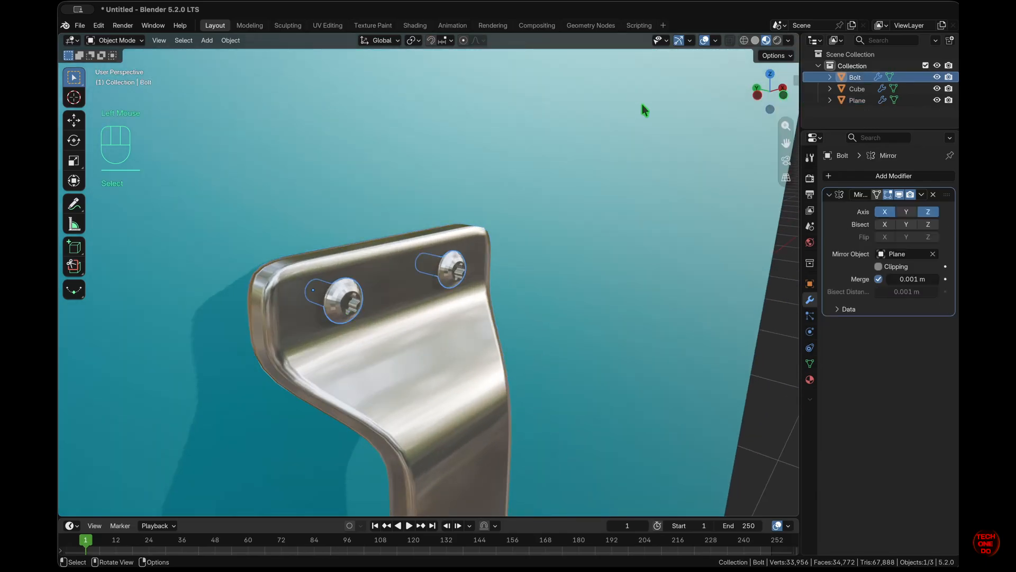
left_click(755, 40)
scroll(242, 349, "up", 5, "super")
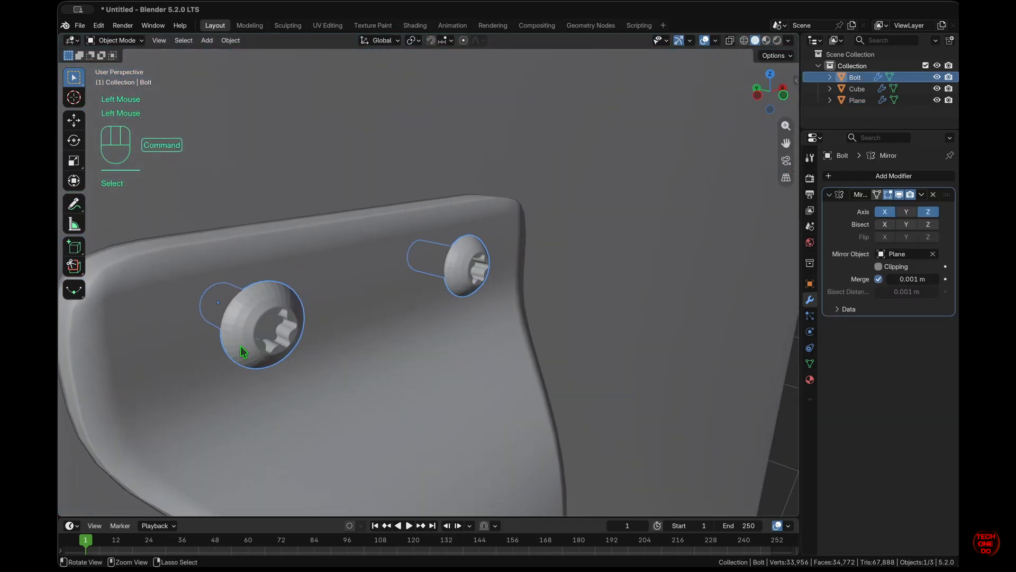
scroll(240, 345, "left", 3)
scroll(241, 346, "right", 1)
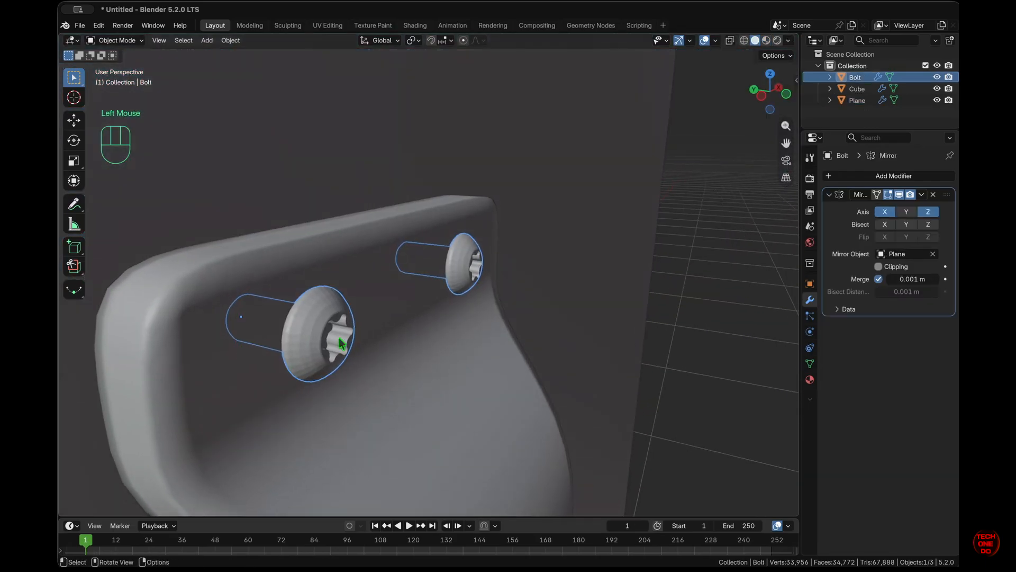
right_click(308, 341)
left_click(297, 337)
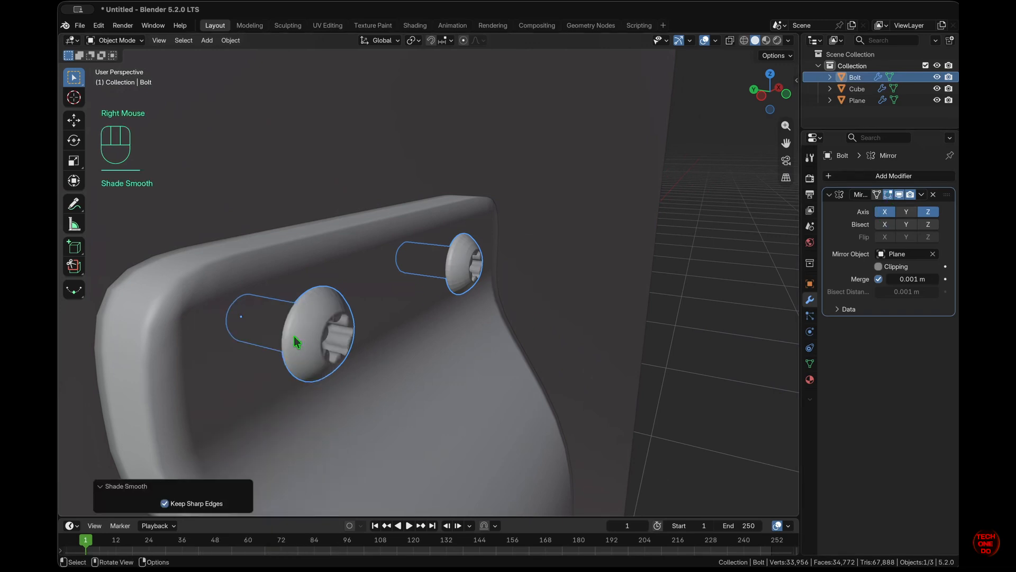
scroll(297, 340, "right", 2)
scroll(306, 334, "up", 4, "super")
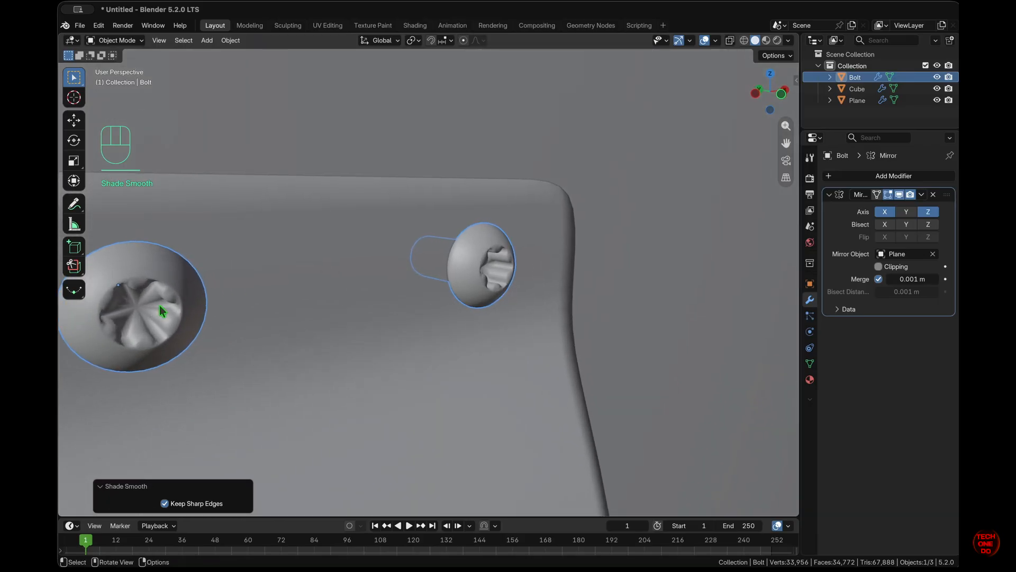
scroll(160, 305, "right", 1)
- Add an Edge Split modifier to the bolt and check the shading of its head and socket
left_click(894, 176)
mouse_move(877, 179)
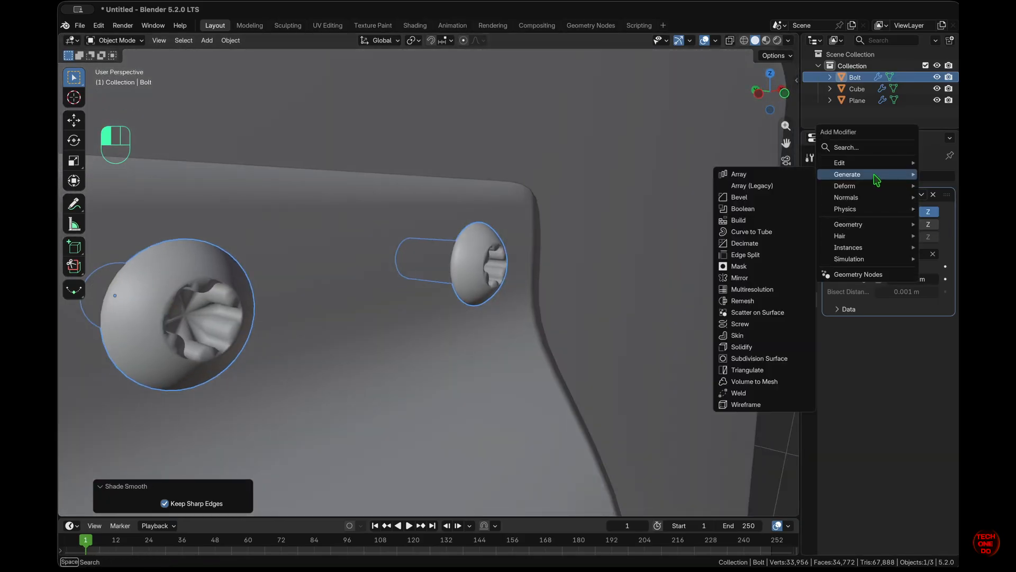
left_click(759, 255)
scroll(759, 254, "left", 1)
scroll(727, 334, "right", 5)
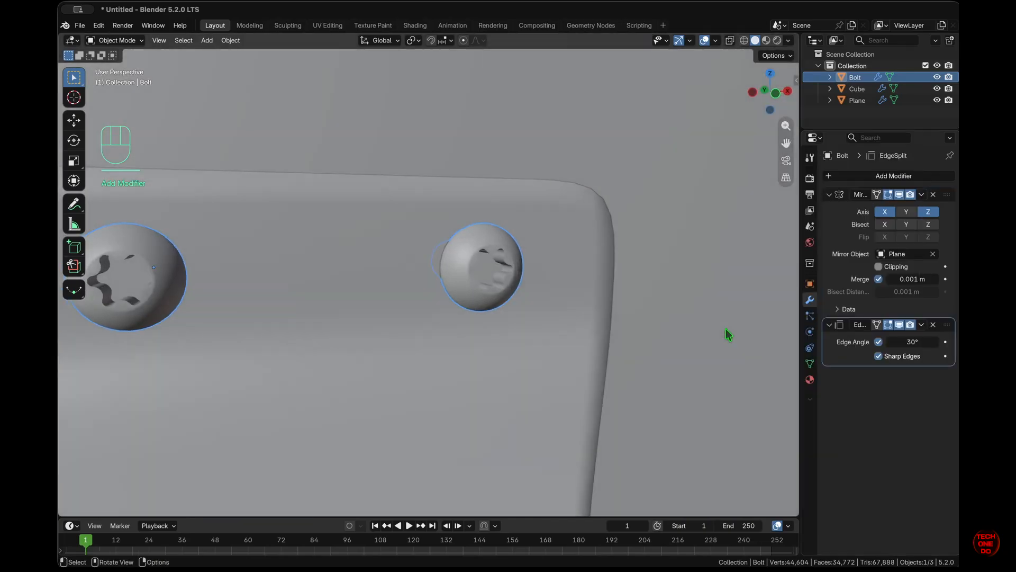
scroll(727, 333, "left", 5)
scroll(727, 333, "right", 5)
scroll(265, 358, "left", 6)
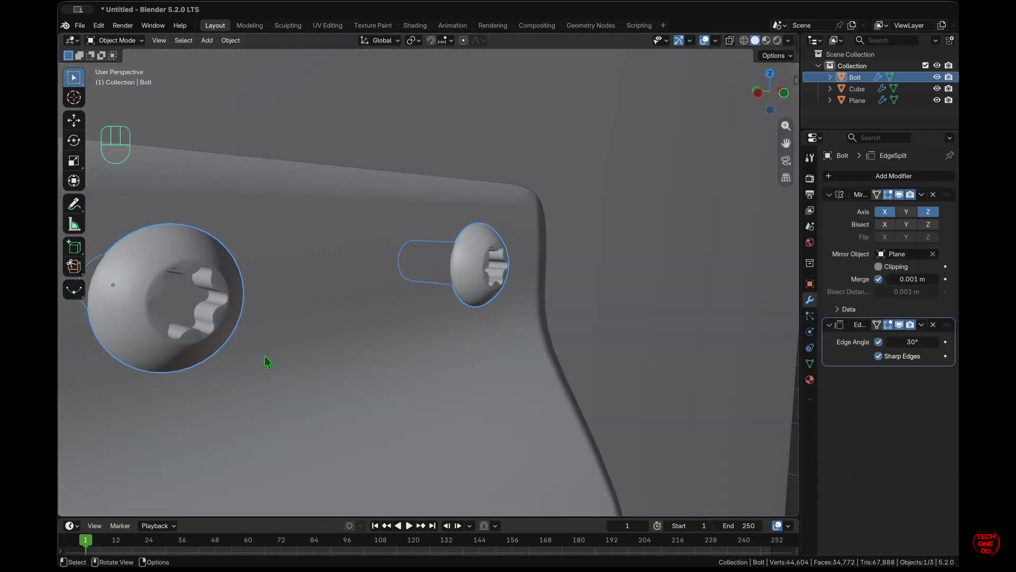
scroll(265, 358, "down", 5, "super")
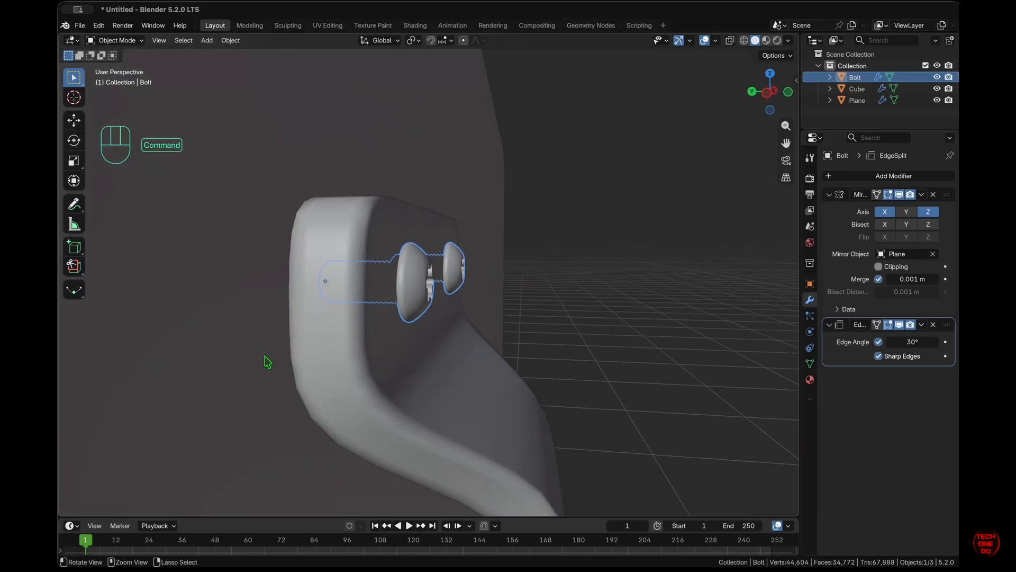
- Select the handle and switch the viewport shading back to Material Preview
scroll(265, 358, "right", 6)
left_click(401, 365)
scroll(400, 364, "down", 5)
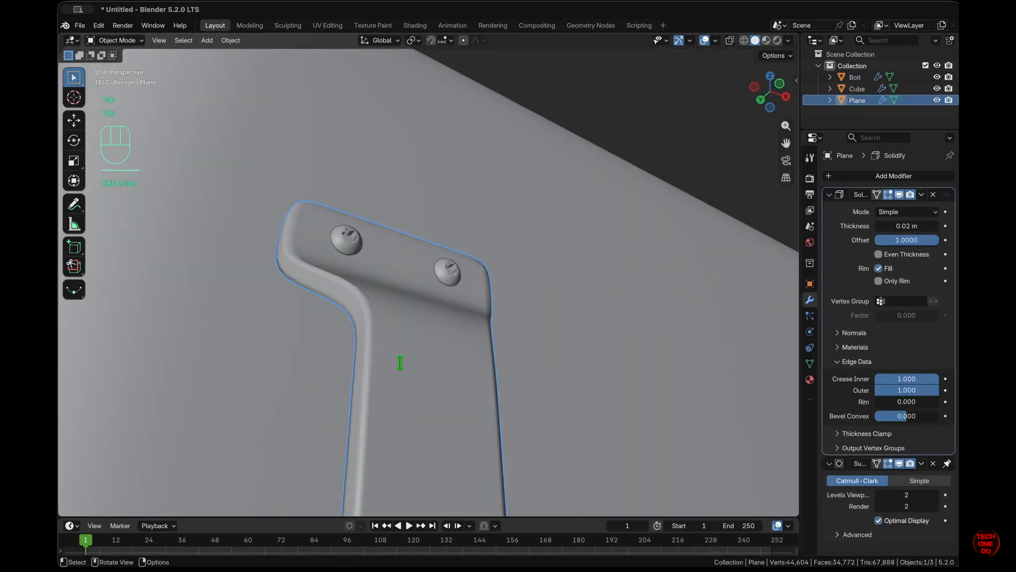
left_click(766, 41)
scroll(488, 392, "up", 4)
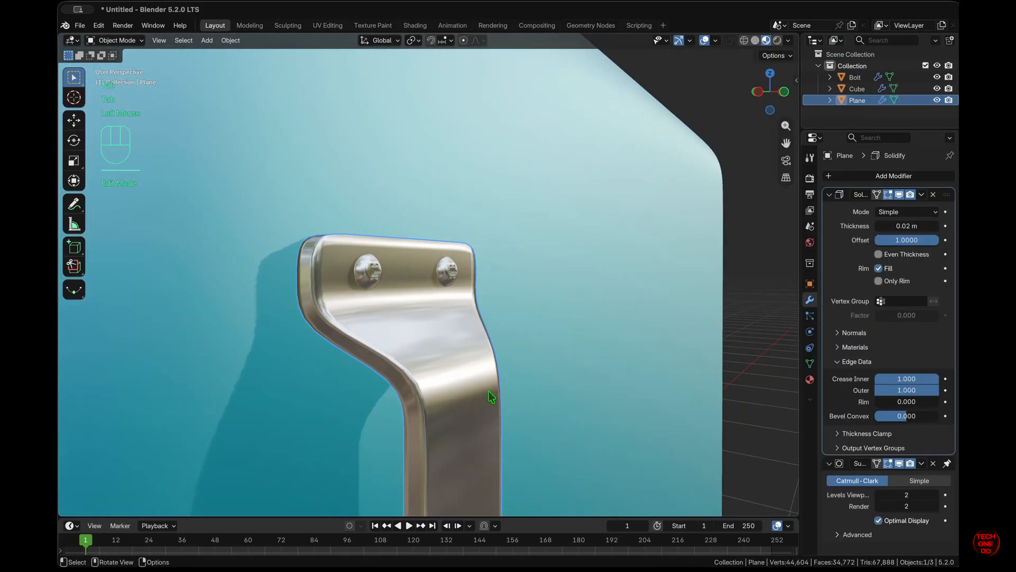
- Examine the handle, bolts, door gap and fridge body from the front, side and back
scroll(488, 392, "down", 4)
scroll(488, 392, "left", 8)
scroll(488, 391, "up", 4)
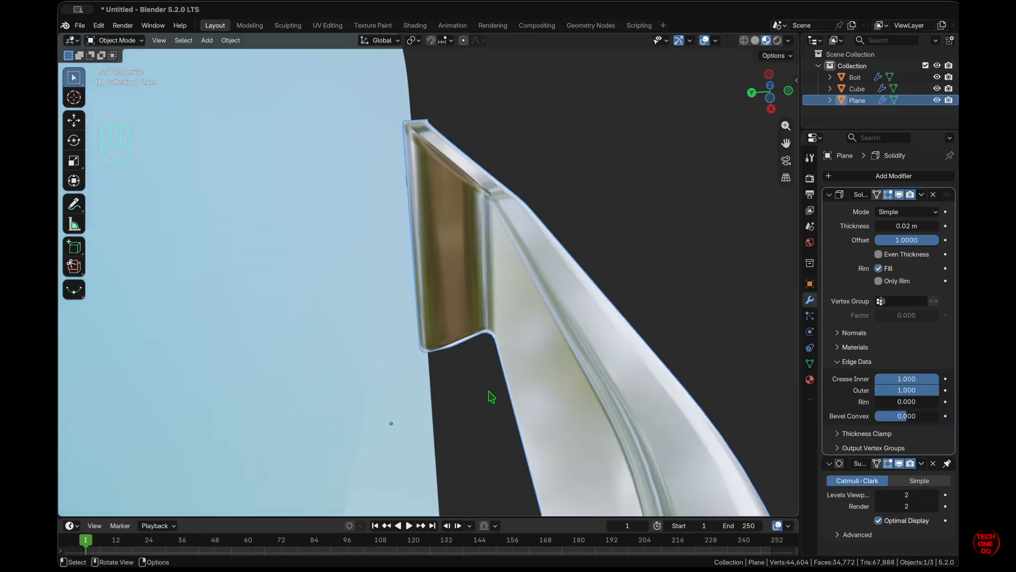
scroll(488, 391, "right", 5)
scroll(488, 391, "right", 4)
scroll(488, 391, "down", 6, "super")
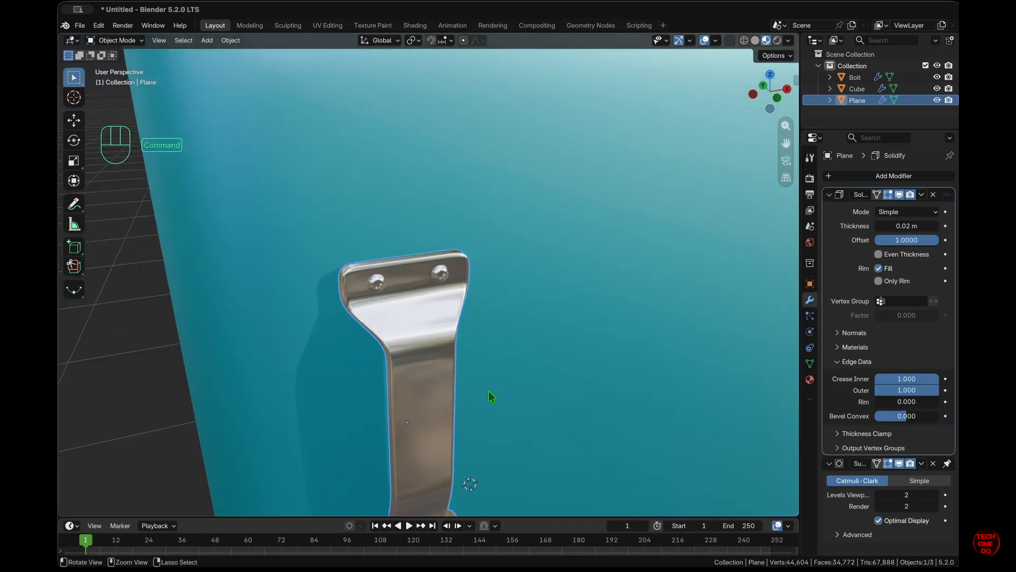
scroll(489, 392, "down", 4)
scroll(488, 391, "right", 3)
scroll(489, 392, "left", 8)
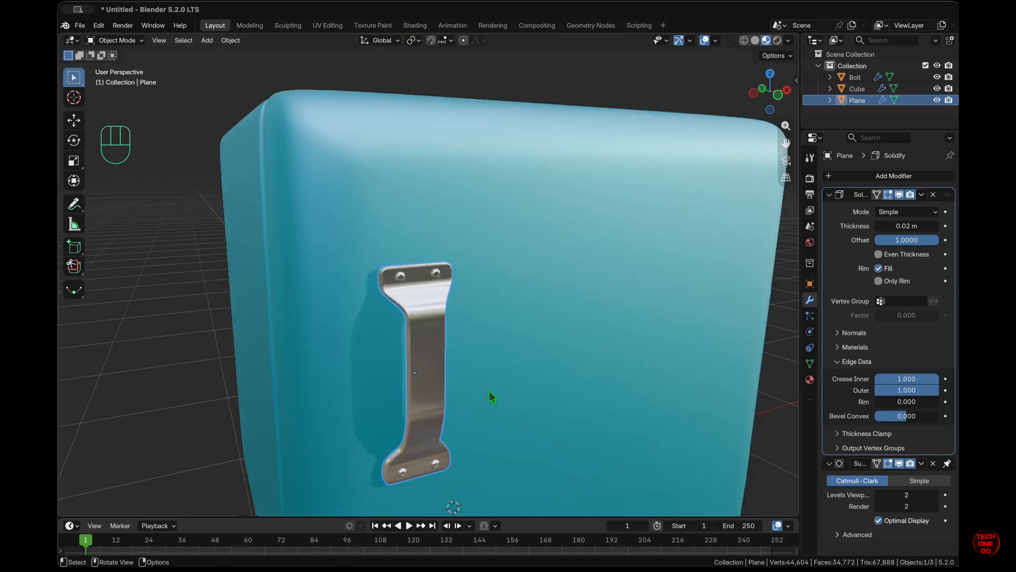
scroll(489, 391, "right", 3)
scroll(489, 391, "down", 5, "super")
scroll(491, 396, "down", 3)
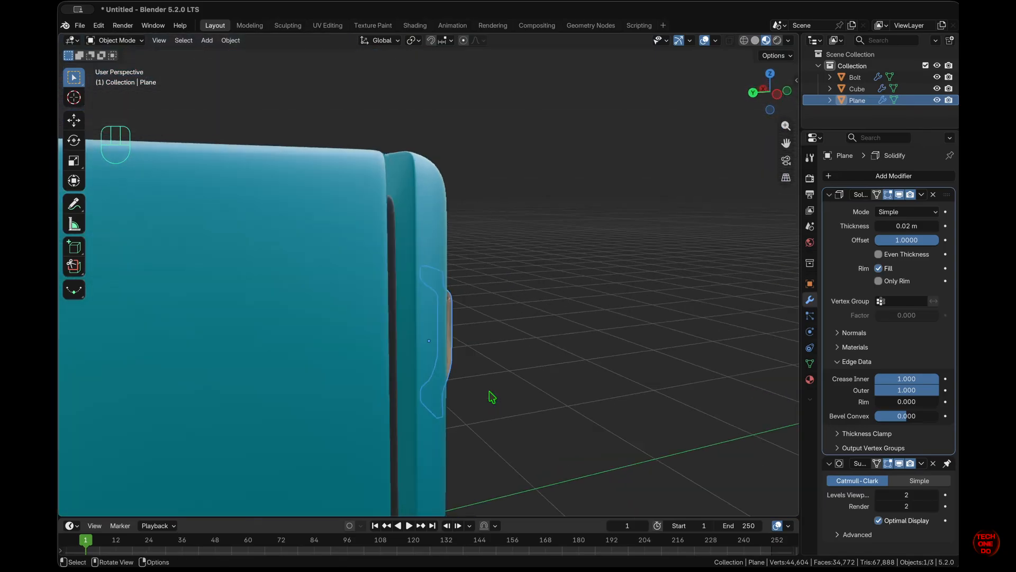
scroll(491, 396, "up", 8)
scroll(491, 396, "down", 3, "super")
scroll(491, 396, "down", 6)
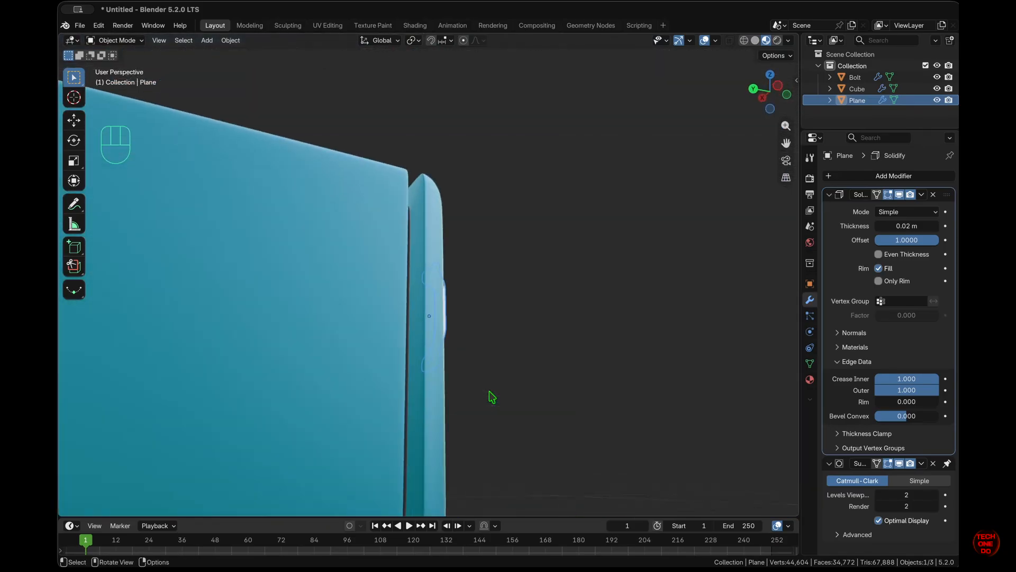
scroll(491, 396, "left", 8)
scroll(491, 396, "down", 3, "super")
scroll(489, 392, "down", 3, "super")
scroll(489, 392, "up", 2, "super")
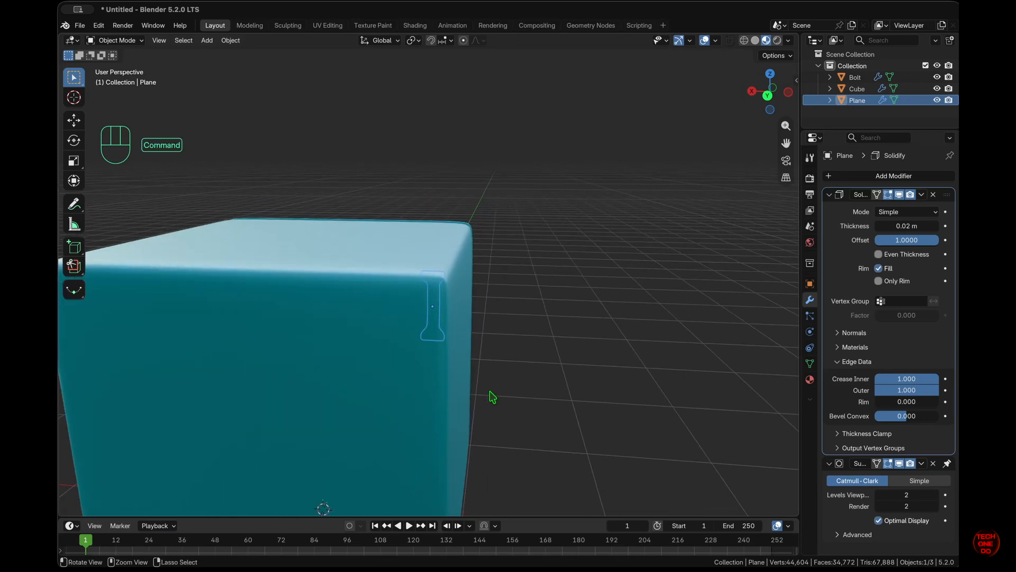
scroll(489, 392, "right", 8)
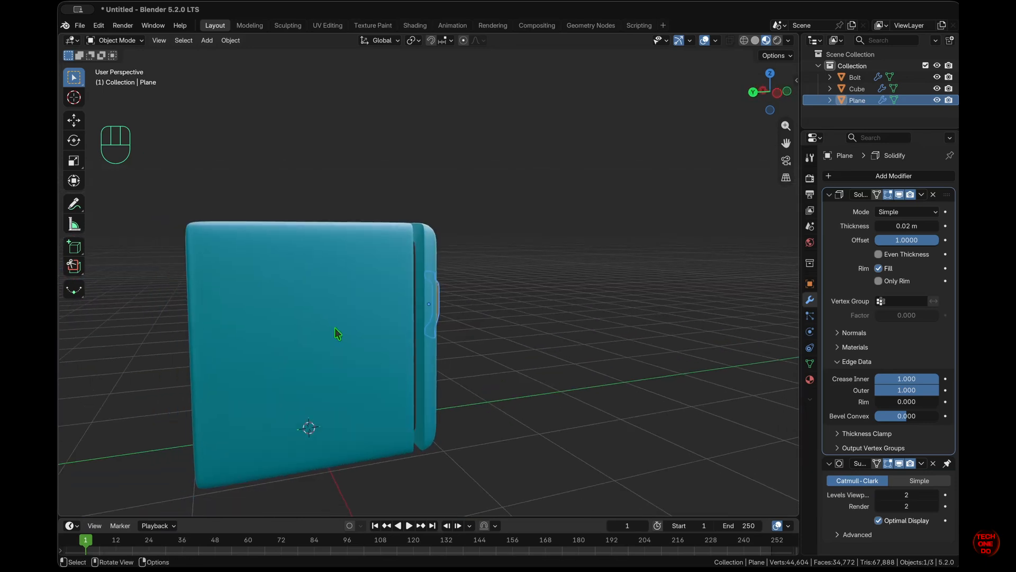
- Open the fridge's mesh in Edit Mode with edge selection and show both Subdivision modifiers while editing
key("Tab")
key("Tab")
left_click(246, 325)
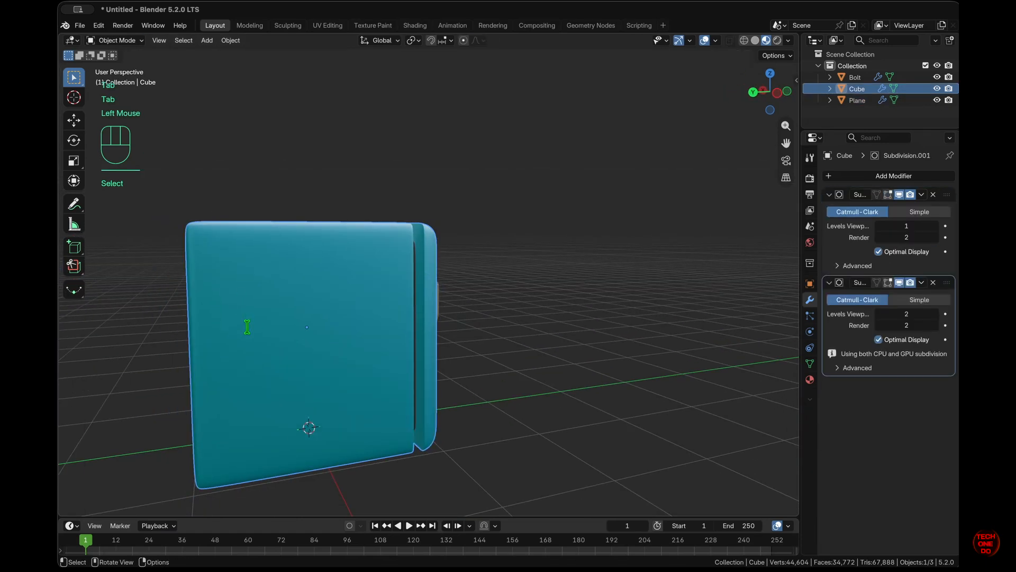
key("Tab")
scroll(172, 276, "left", 5)
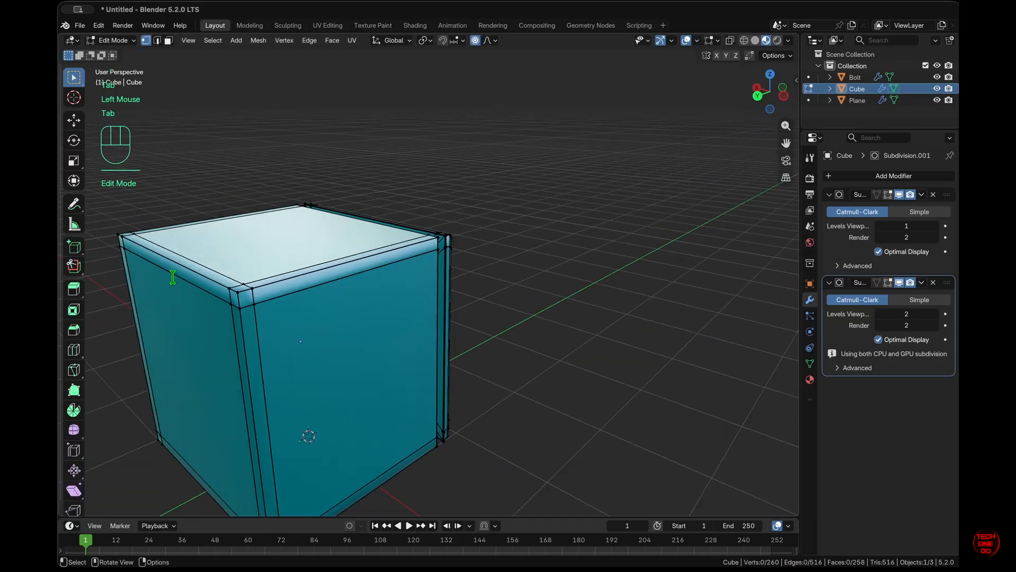
scroll(172, 277, "right", 3)
scroll(172, 276, "left", 4)
scroll(173, 277, "right", 5)
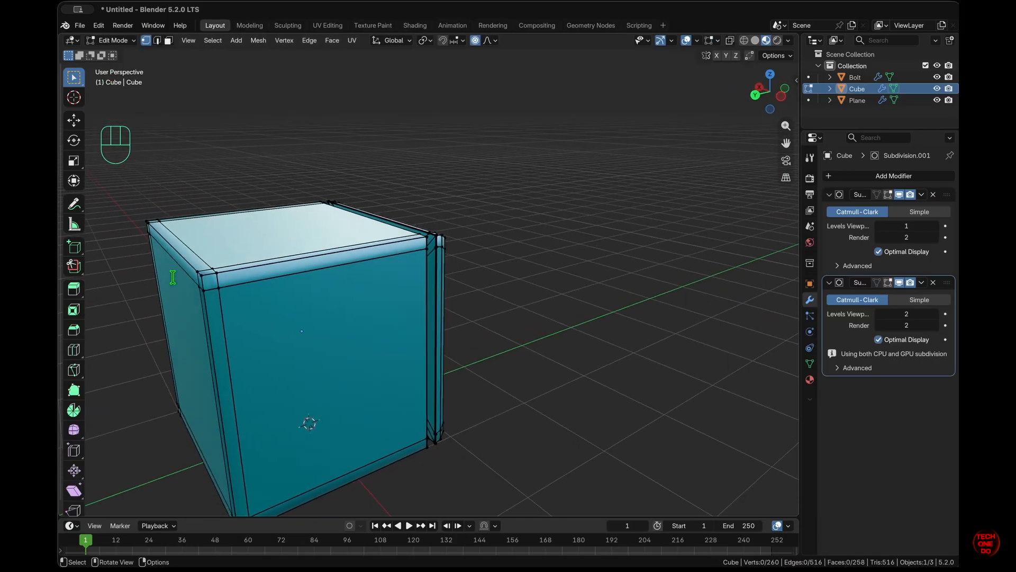
scroll(173, 276, "down", 1, "ctrl")
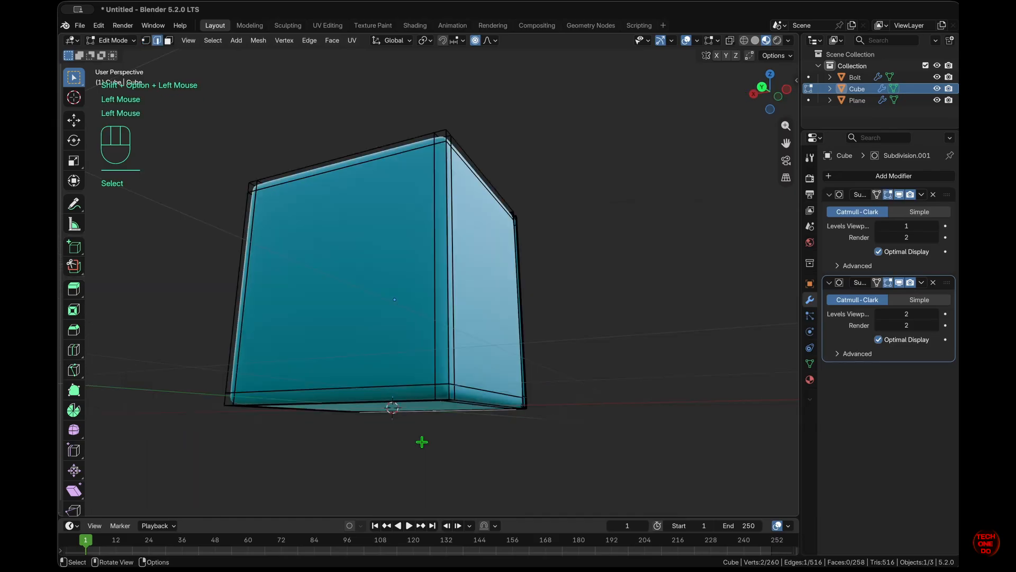
- Select the outermost edges around all four sides of the fridge's back face
scroll(422, 440, "down", 5)
scroll(421, 439, "right", 3)
scroll(244, 312, "up", 3)
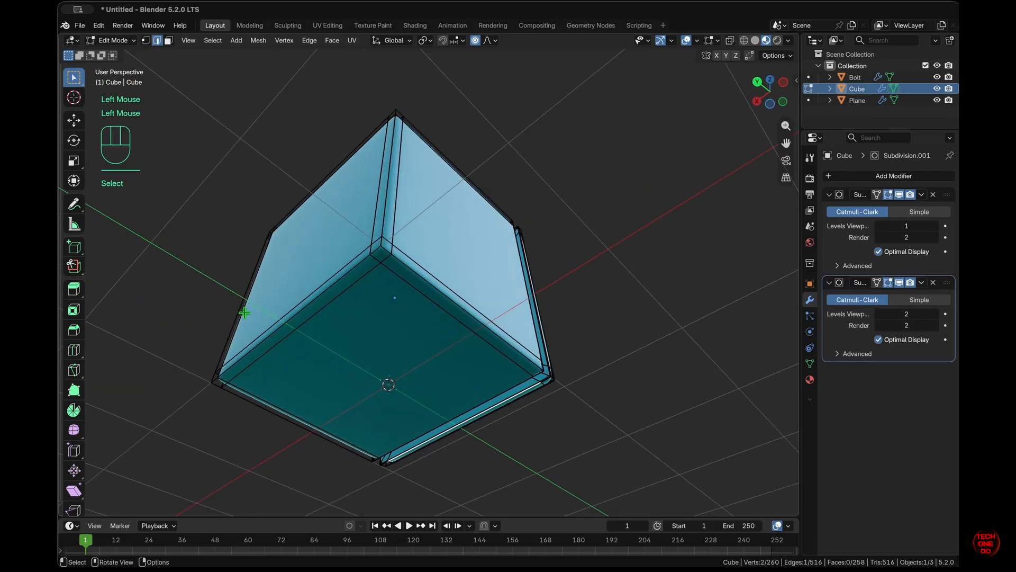
scroll(244, 313, "right", 3)
left_click(335, 320, "alt+shift")
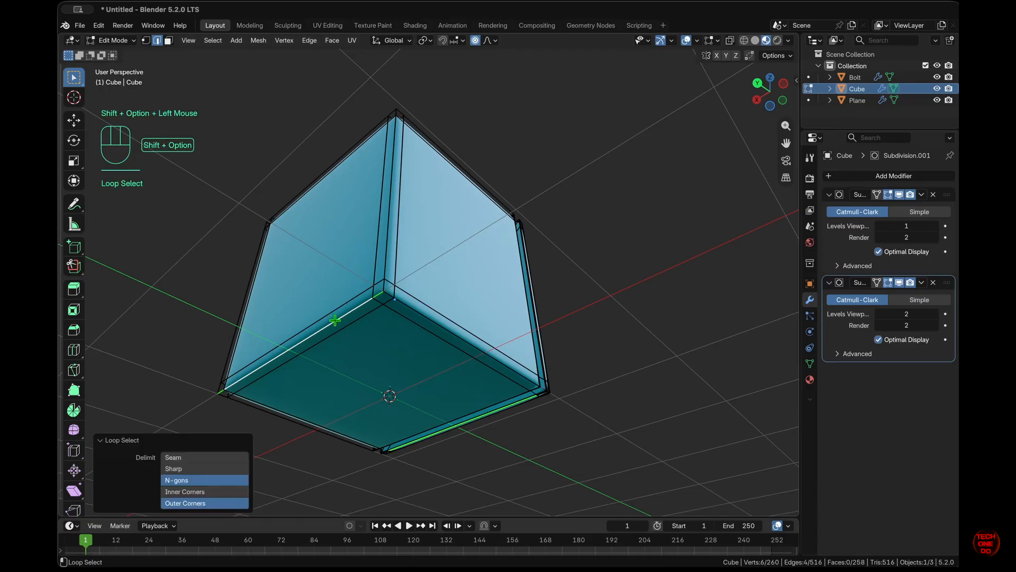
left_click(382, 267, "alt+shift")
scroll(349, 316, "up", 3)
scroll(348, 316, "right", 3)
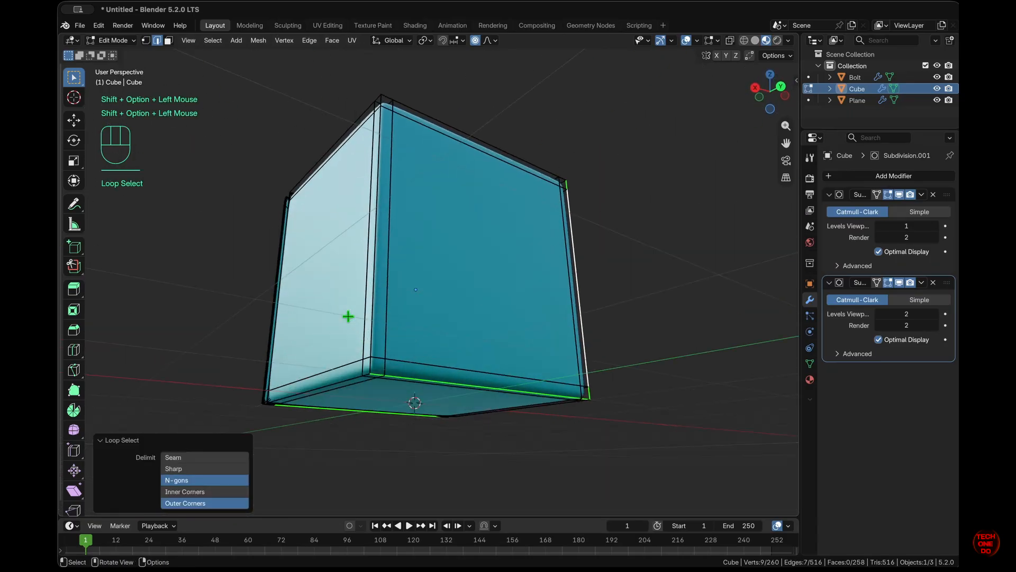
left_click(374, 324, "alt+shift")
scroll(372, 326, "up", 3)
scroll(372, 326, "right", 3)
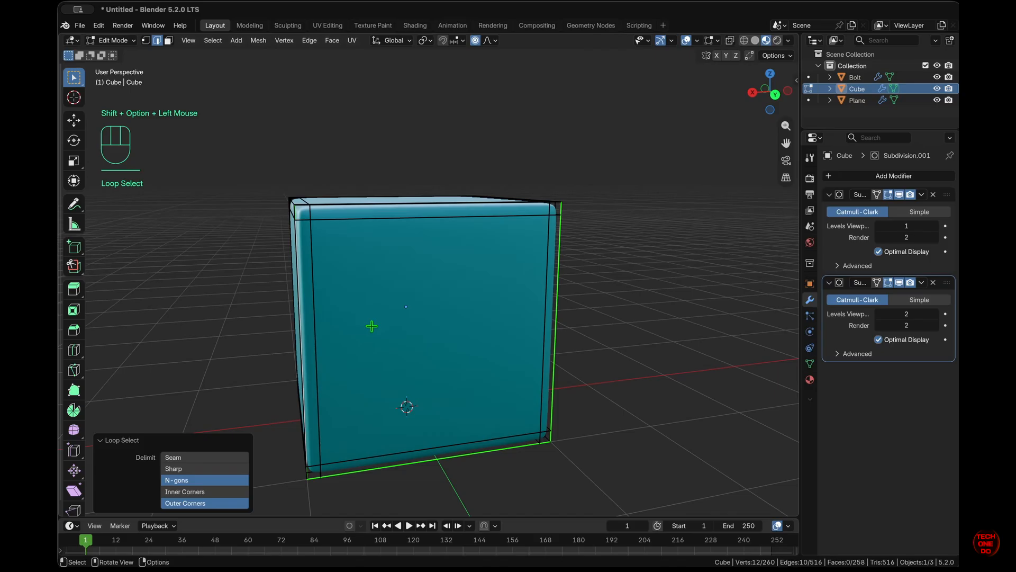
scroll(372, 326, "up", 3)
left_click(400, 292, "alt+shift")
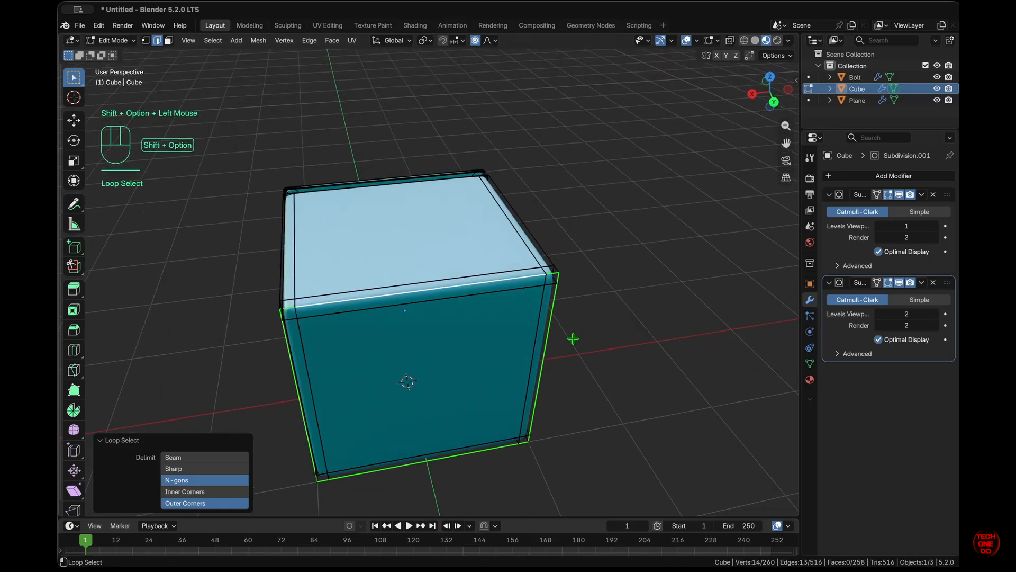
- Bevel the selected back edges with 2 segments and a width of about 0.016 m, and return to Object Mode
scroll(572, 340, "right", 4)
key("super")
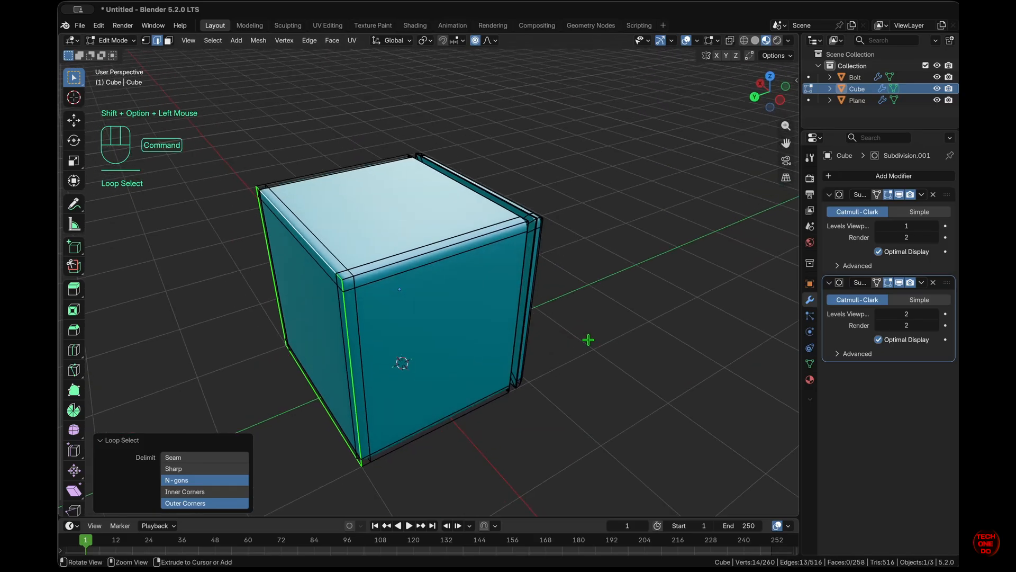
key("super+b")
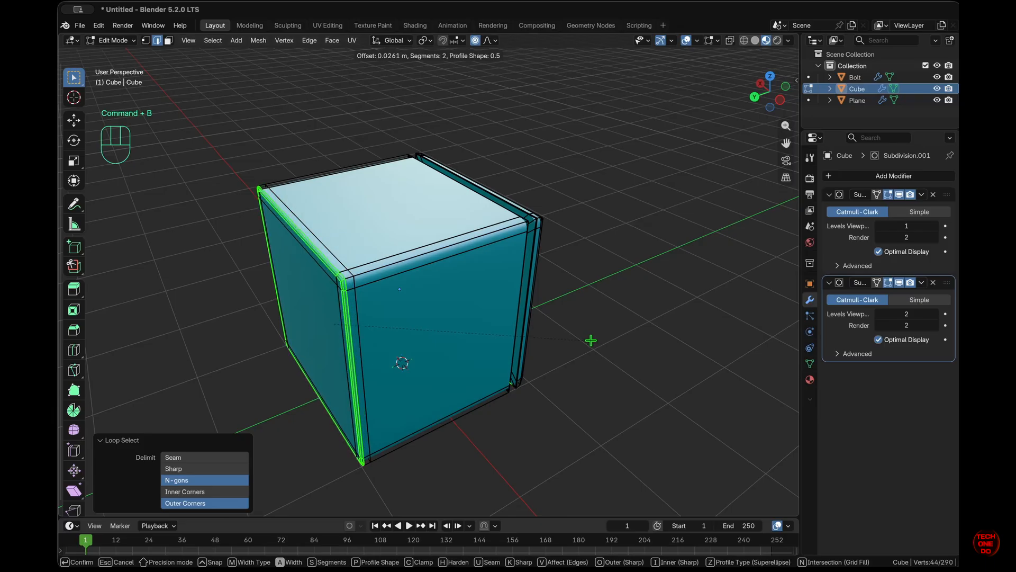
left_click(590, 341)
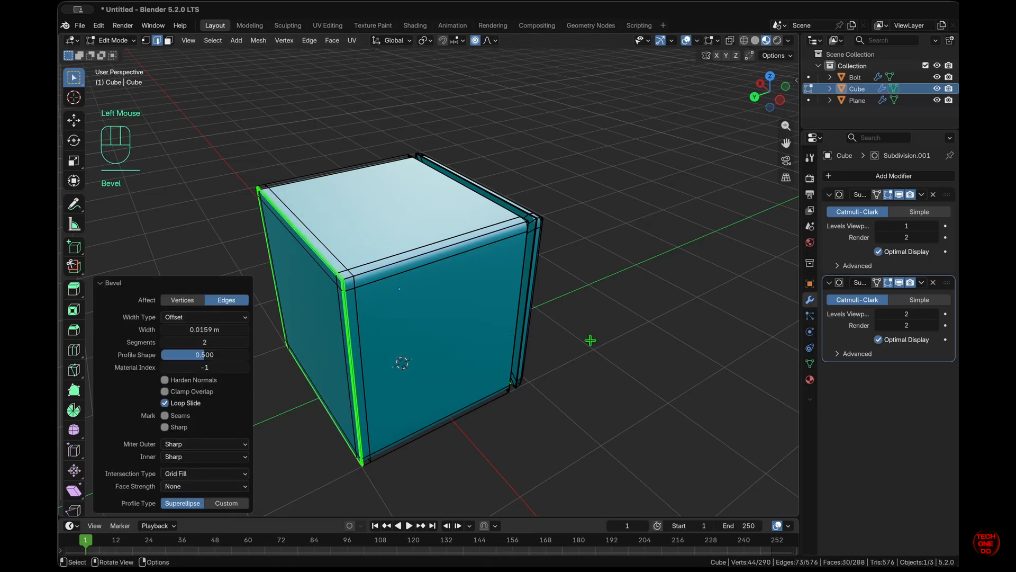
left_click(590, 340)
key("Tab")
- Examine the fridge's back edges, front and sides, and the gap between the body and the door
scroll(591, 341, "left", 5)
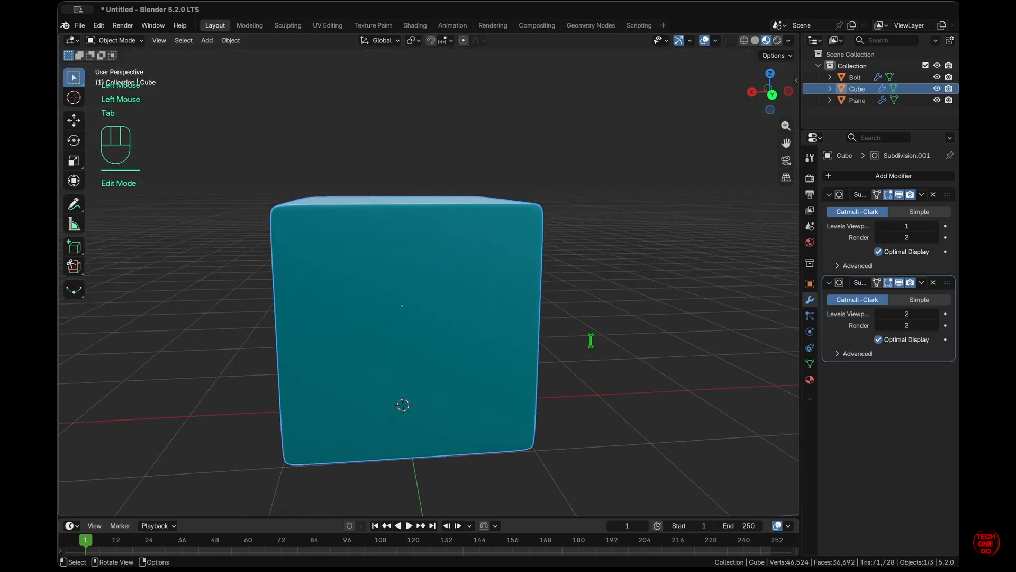
scroll(591, 340, "left", 10)
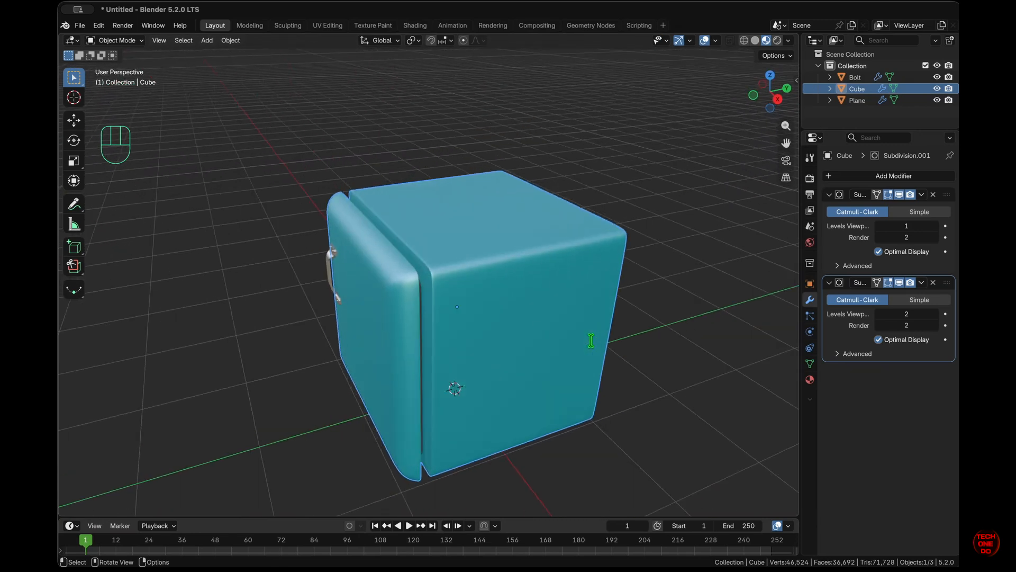
scroll(590, 340, "left", 15)
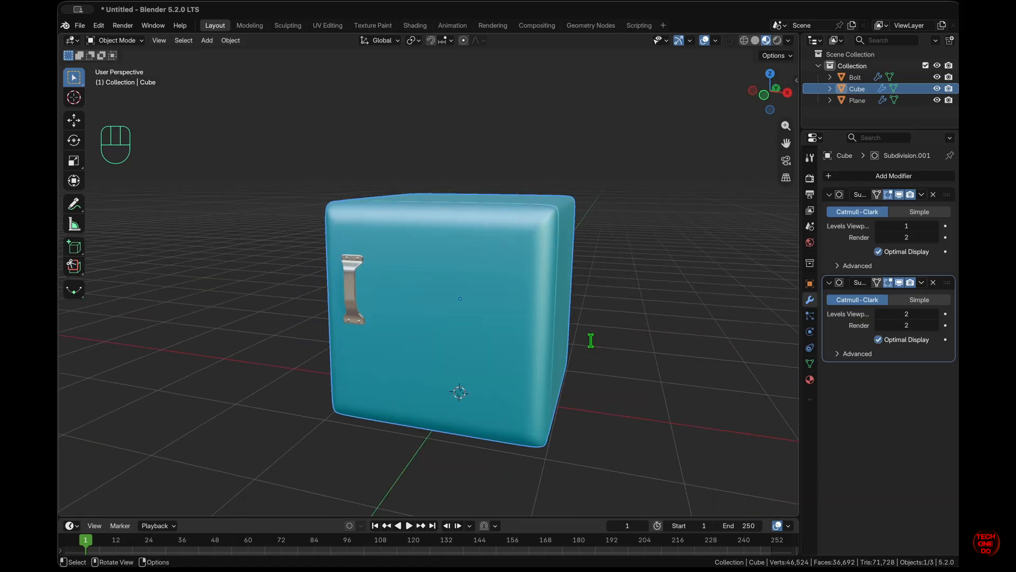
scroll(591, 340, "left", 15)
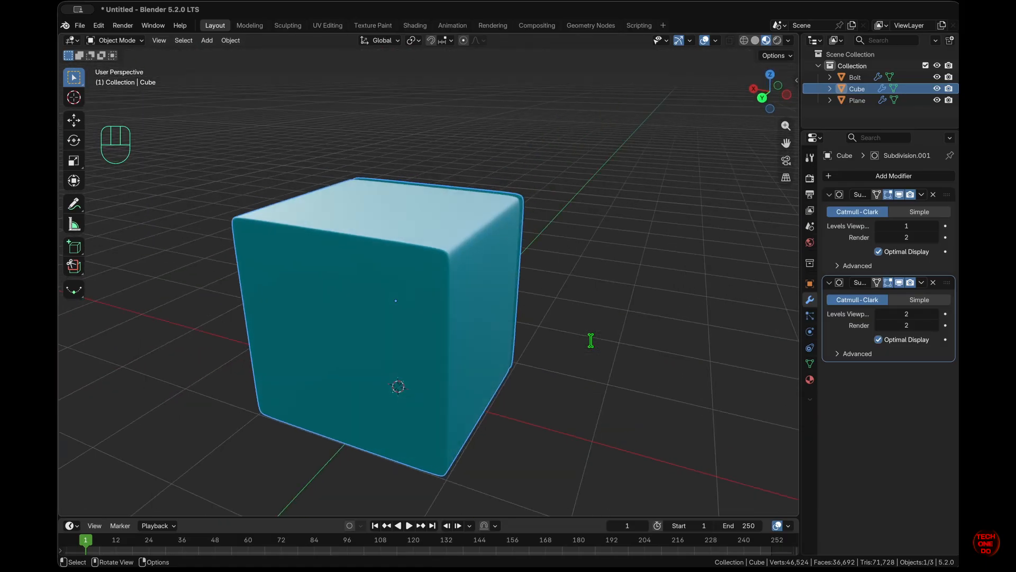
scroll(591, 341, "left", 12)
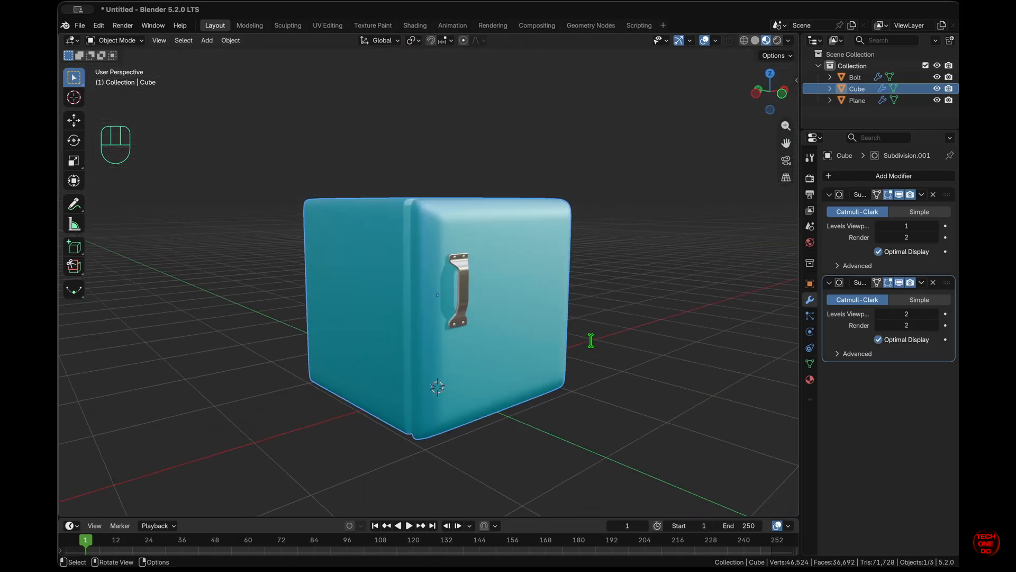
scroll(590, 340, "left", 12)
scroll(590, 341, "up", 10, "super")
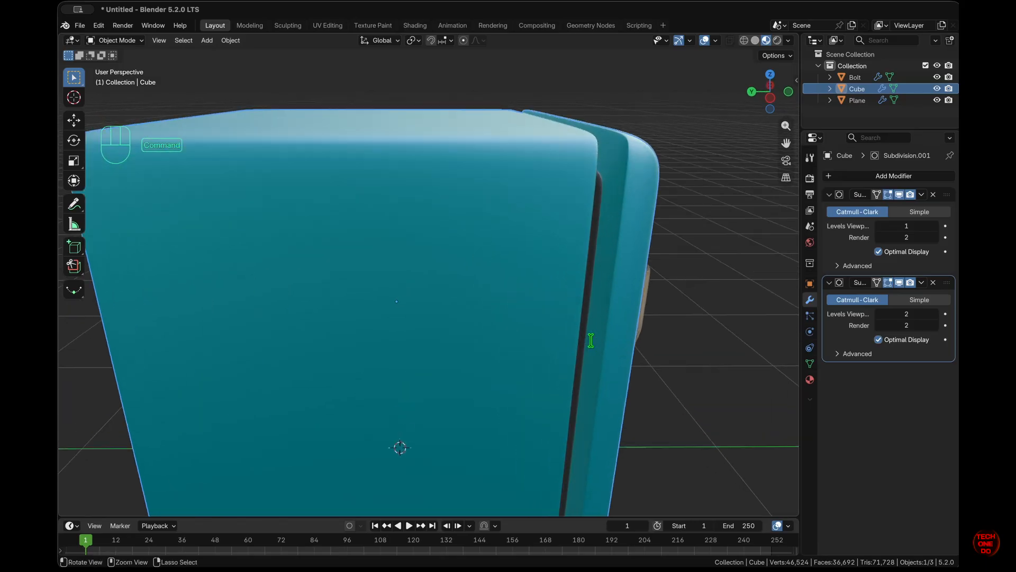
scroll(591, 340, "left", 12)
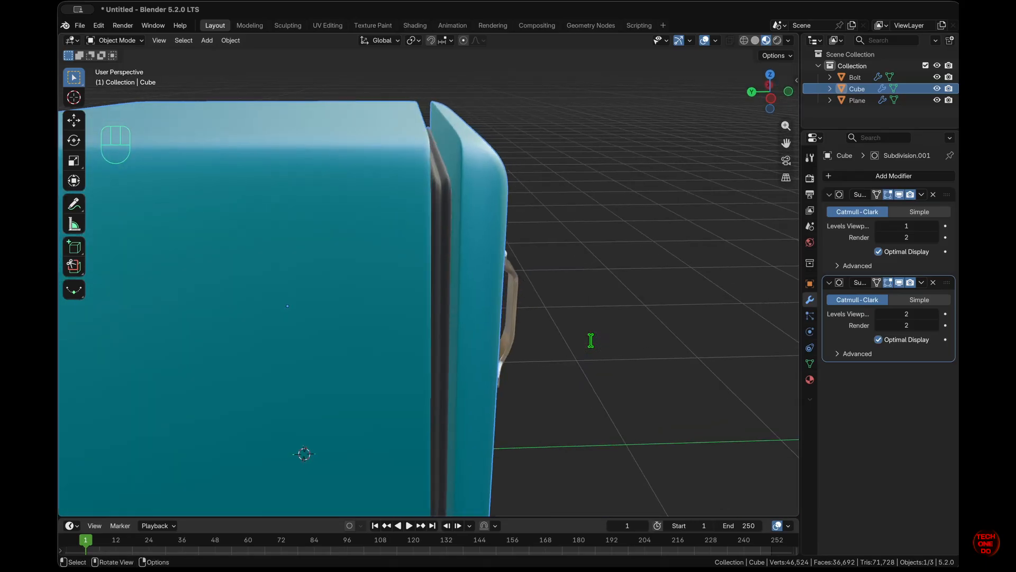
scroll(590, 340, "left", 4)
- Reopen the fridge mesh in Edit Mode and turn off the Edit Mode display of both Subdivision modifiers
key("Tab")
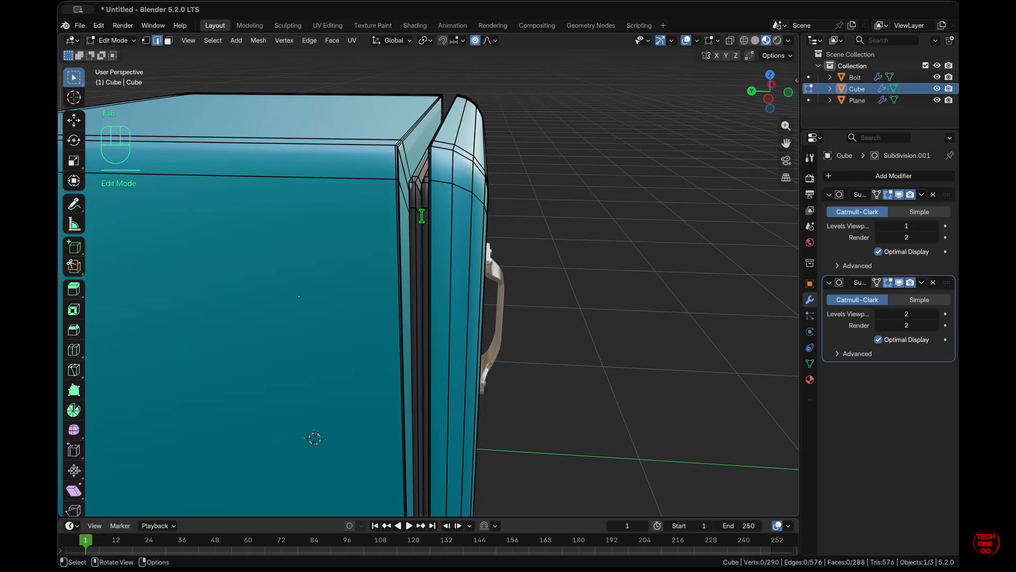
scroll(422, 215, "up", 6)
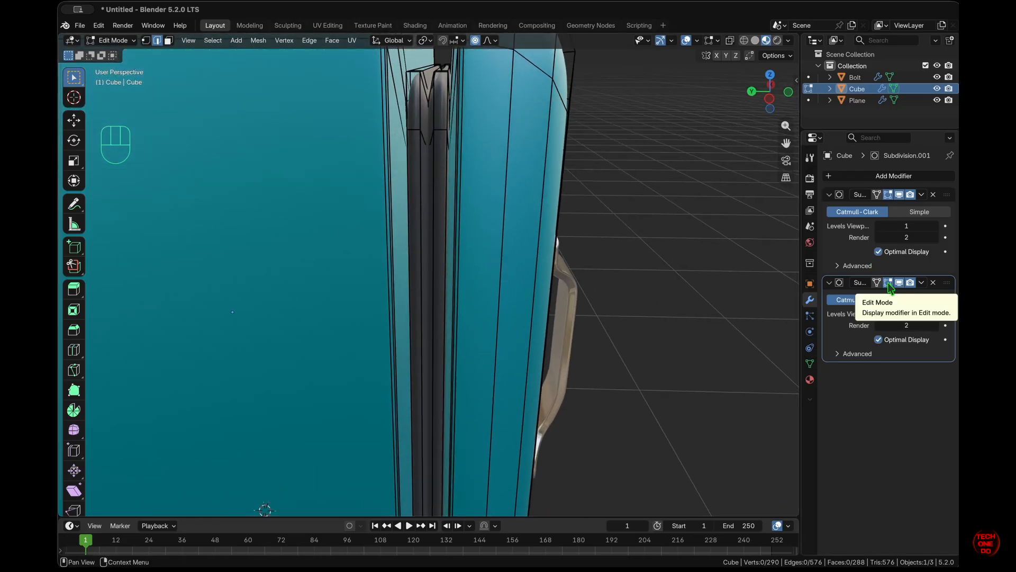
left_click(889, 285)
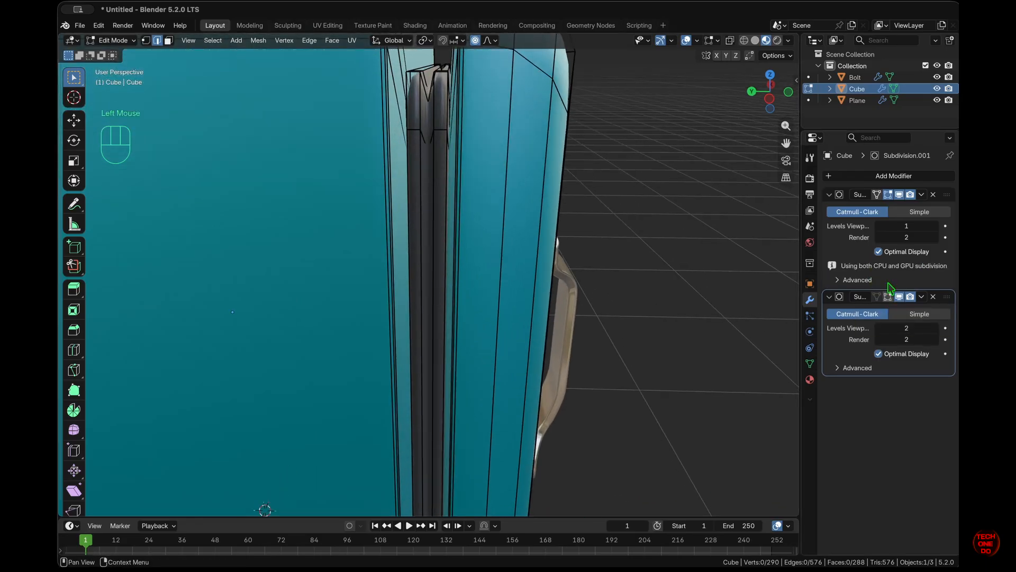
left_click(890, 196)
- Select the centre edge loop running along the middle of the dark seal between the body and the door, using X-ray
scroll(449, 219, "up", 7, "super")
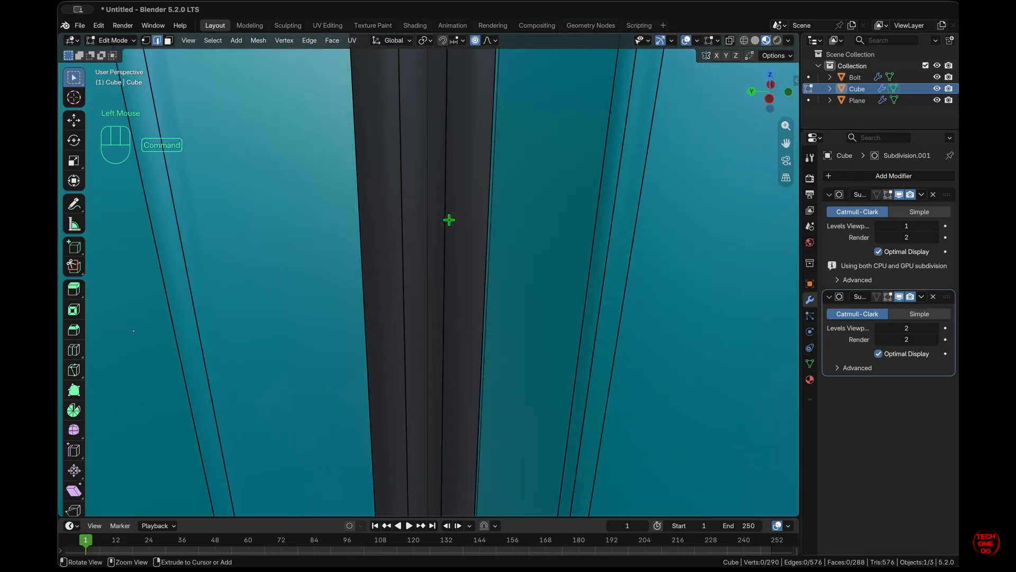
scroll(449, 220, "down", 6, "super")
scroll(449, 220, "down", 5)
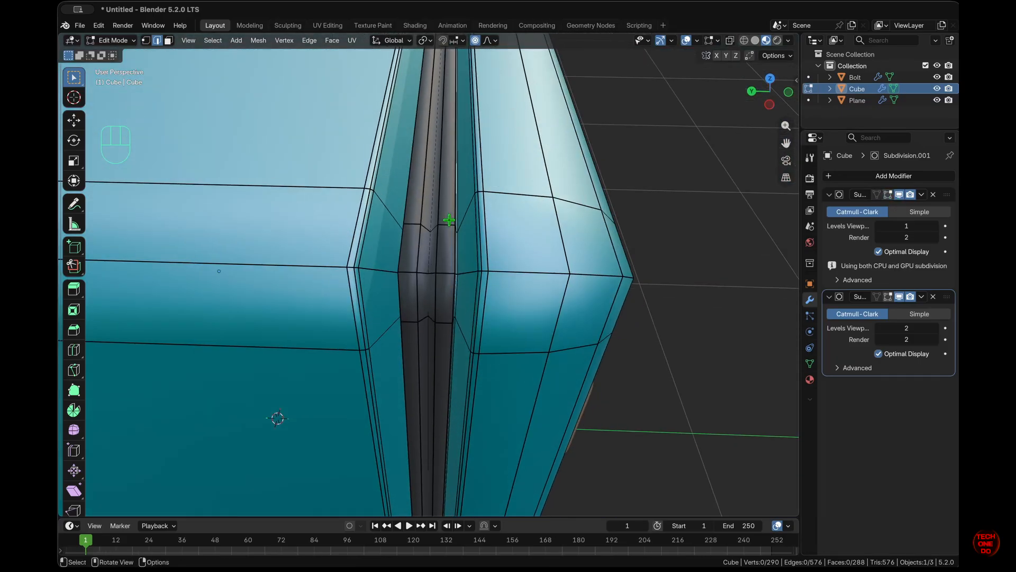
key("1")
scroll(442, 326, "up", 5)
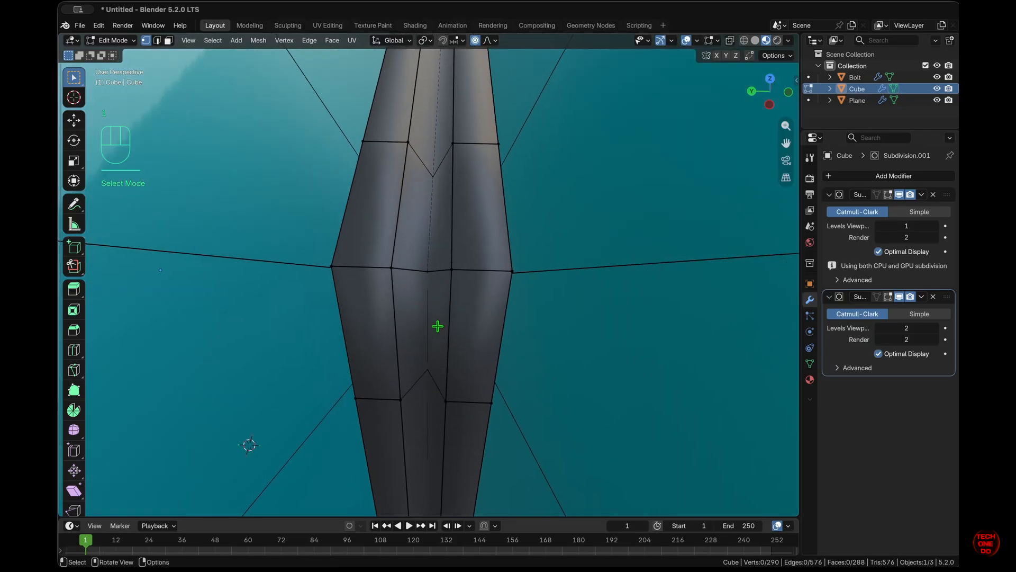
left_click(428, 272, "alt")
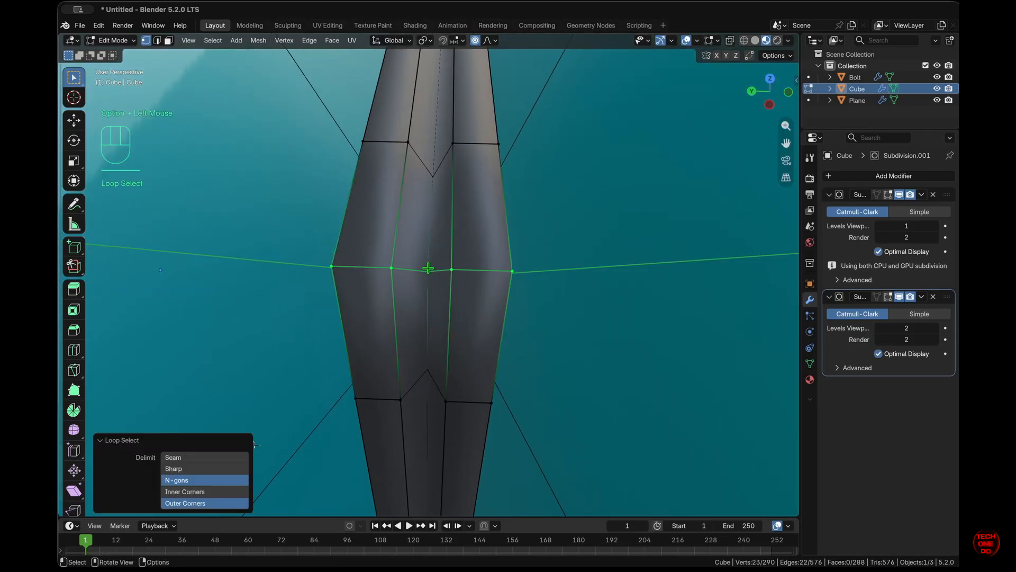
key("alt+z")
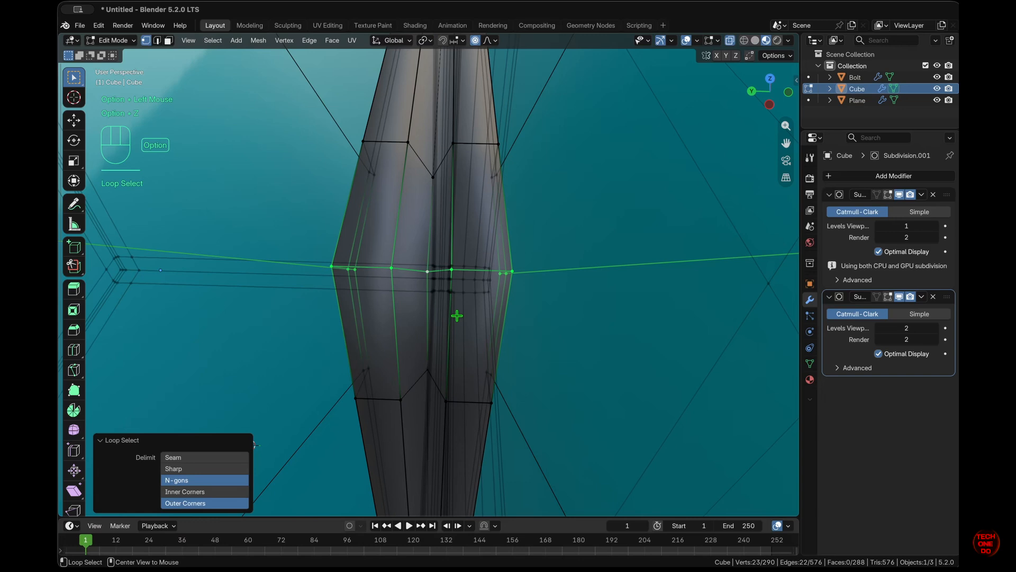
key("2")
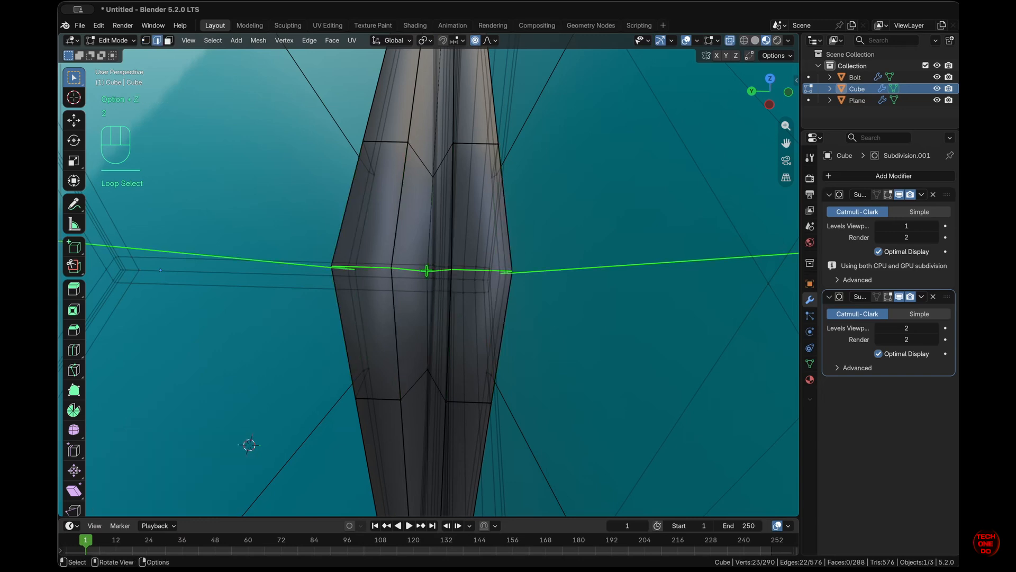
left_click(428, 270, "alt")
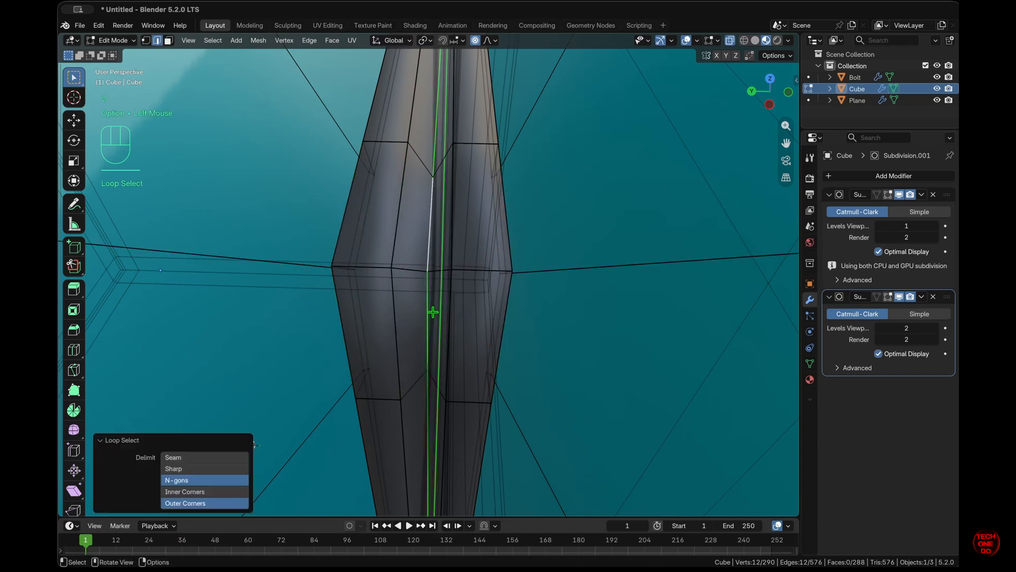
- Turn X-ray off and rip the mesh along the seal's centre loop without moving the ripped edges
scroll(431, 313, "up", 5)
scroll(433, 313, "down", 5)
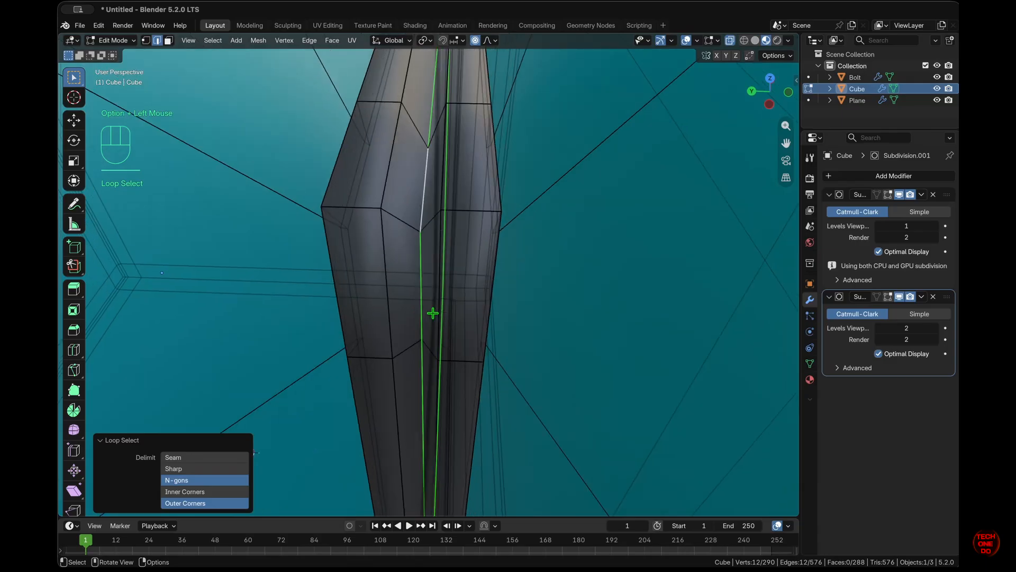
scroll(432, 313, "down", 4)
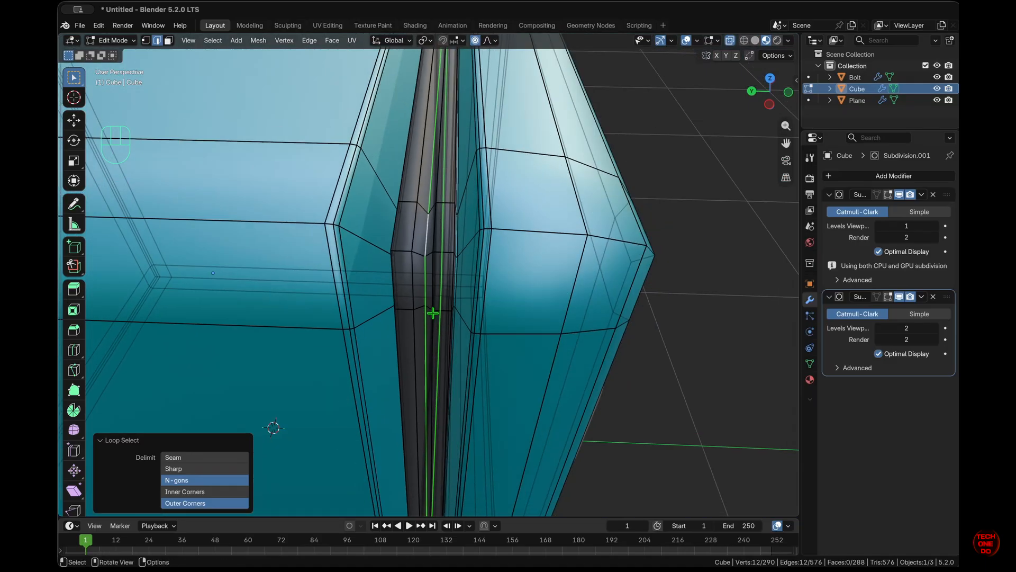
middle_click_drag(432, 312, 433, 313)
key("alt+z")
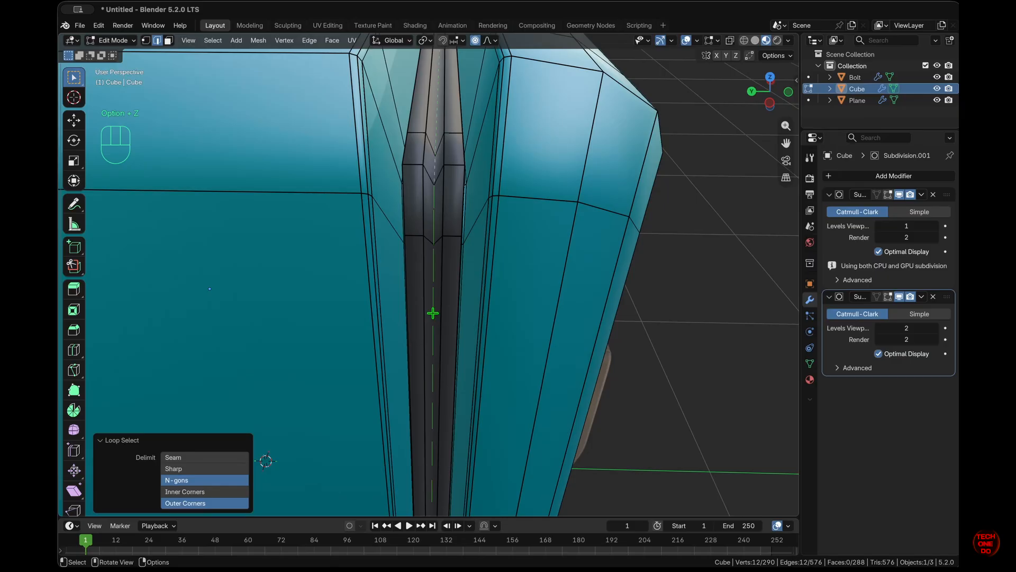
key("v")
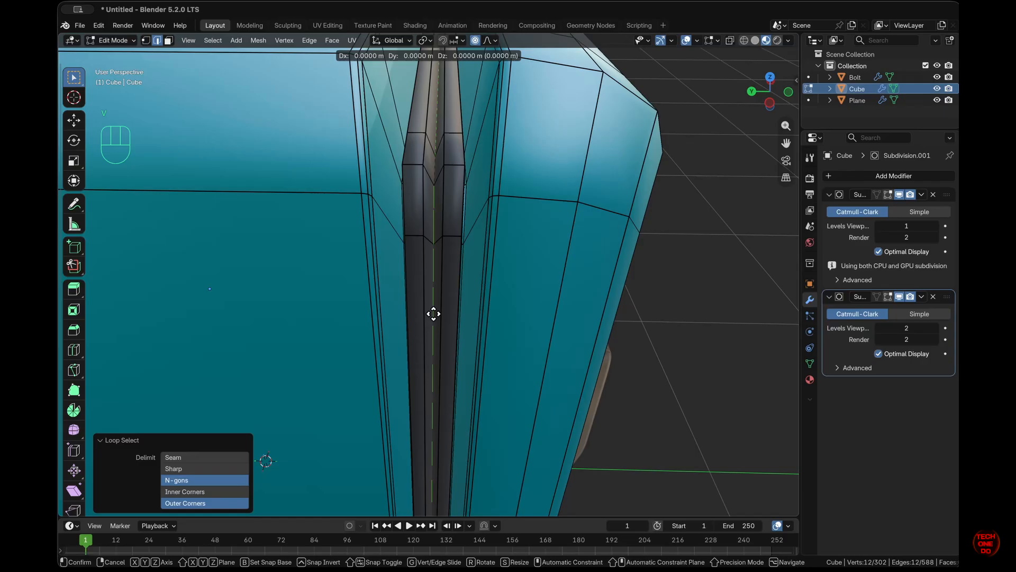
left_click(434, 314)
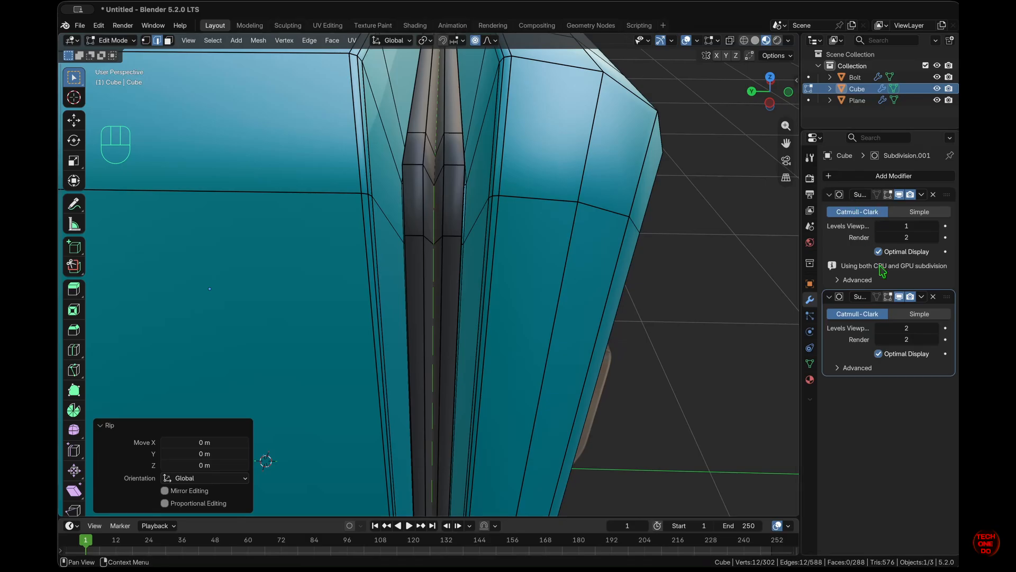
- Pin the second Subdivision modifier to the end of the fridge's modifier stack
left_click(922, 297)
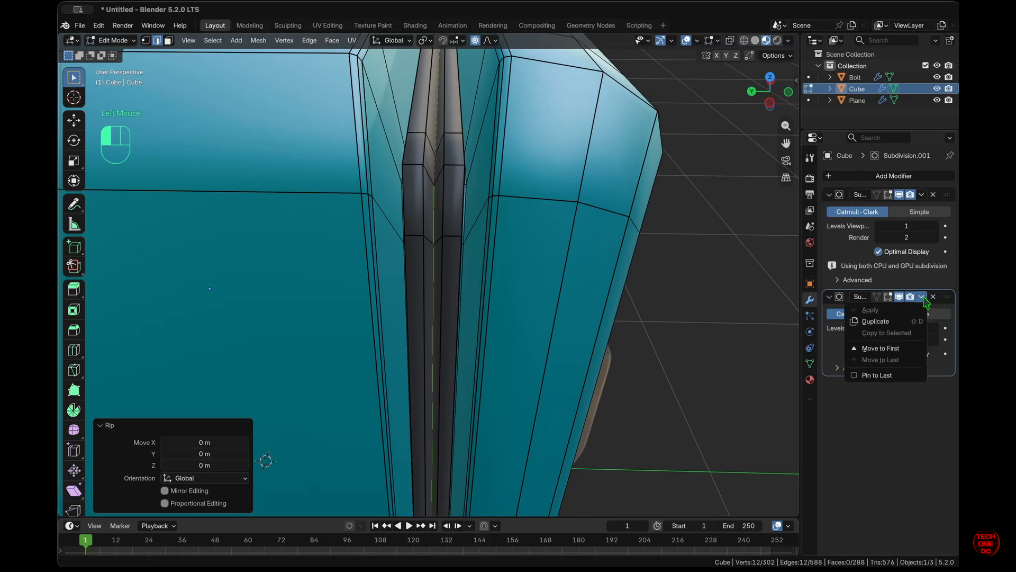
left_click(900, 375)
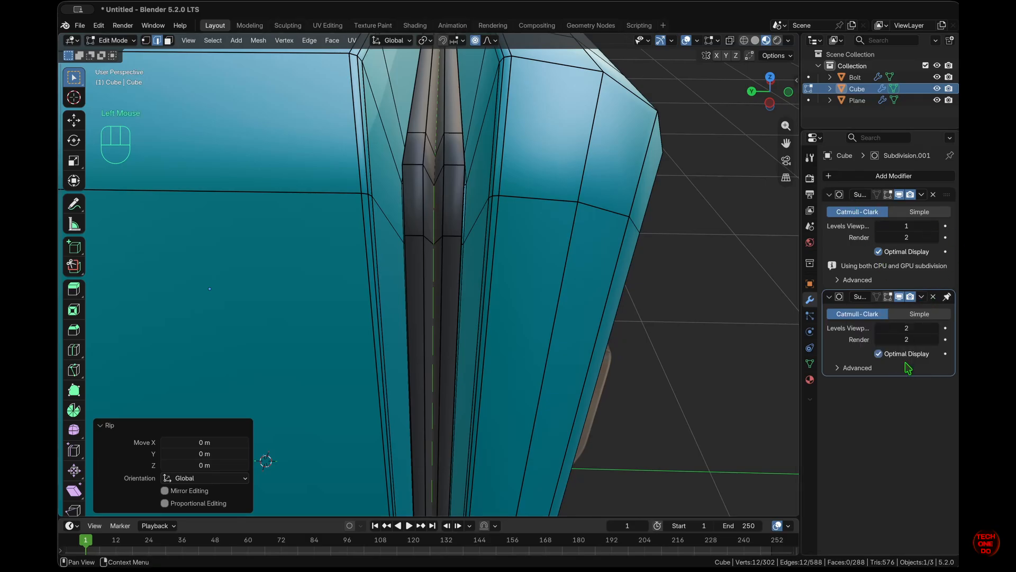
left_click(923, 195)
left_click(922, 195)
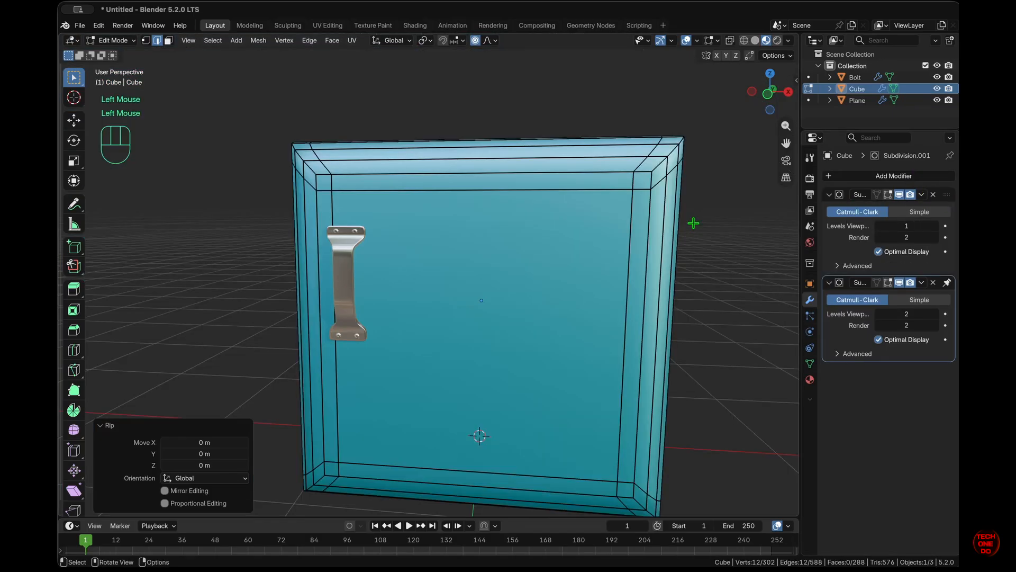
- Deselect the ripped edges and return the fridge to Object Mode
scroll(693, 223, "left", 5)
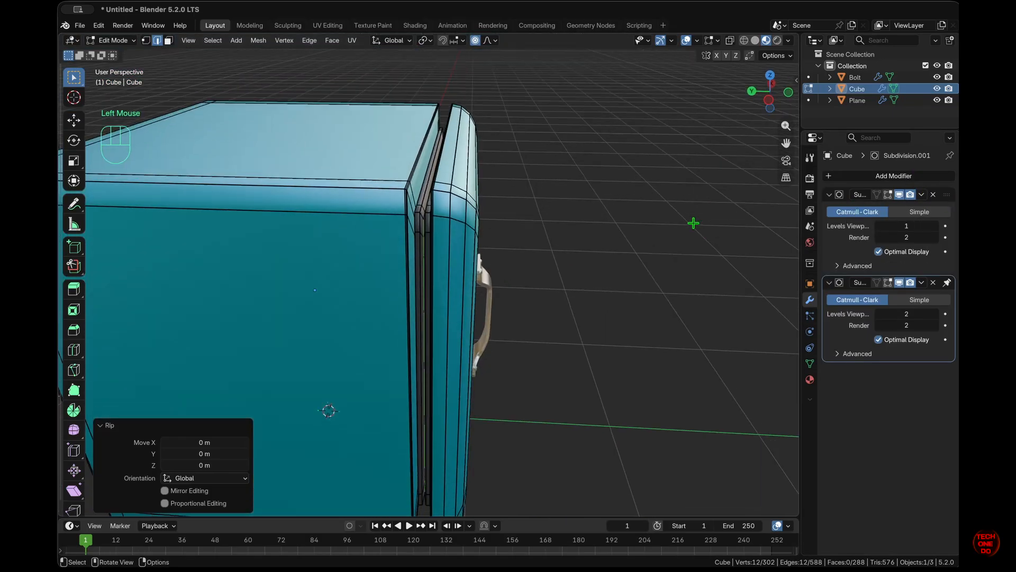
scroll(693, 222, "up", 2)
left_click(583, 307)
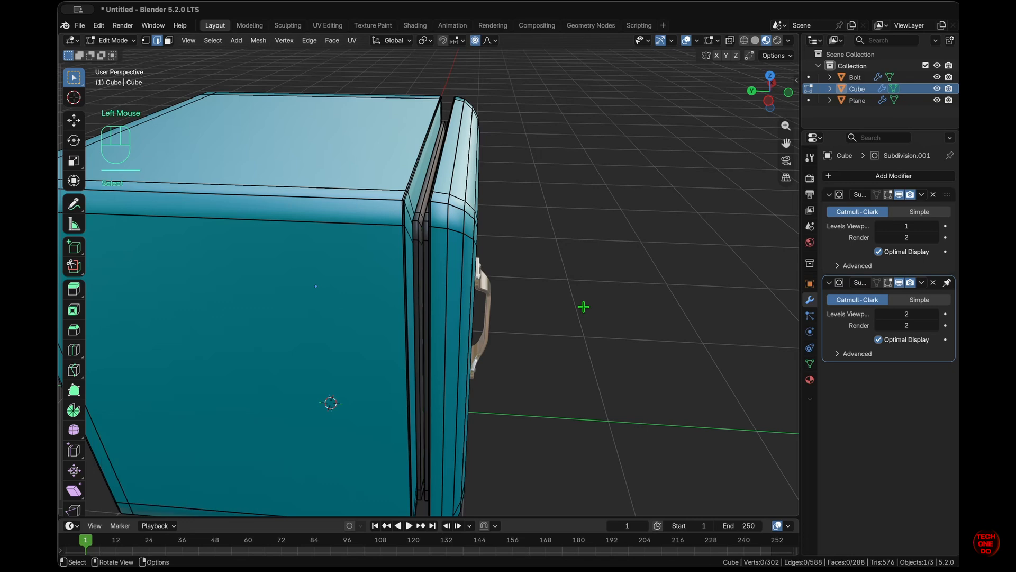
key("Tab")
scroll(584, 307, "down", 3)
scroll(584, 307, "up", 3, "super")
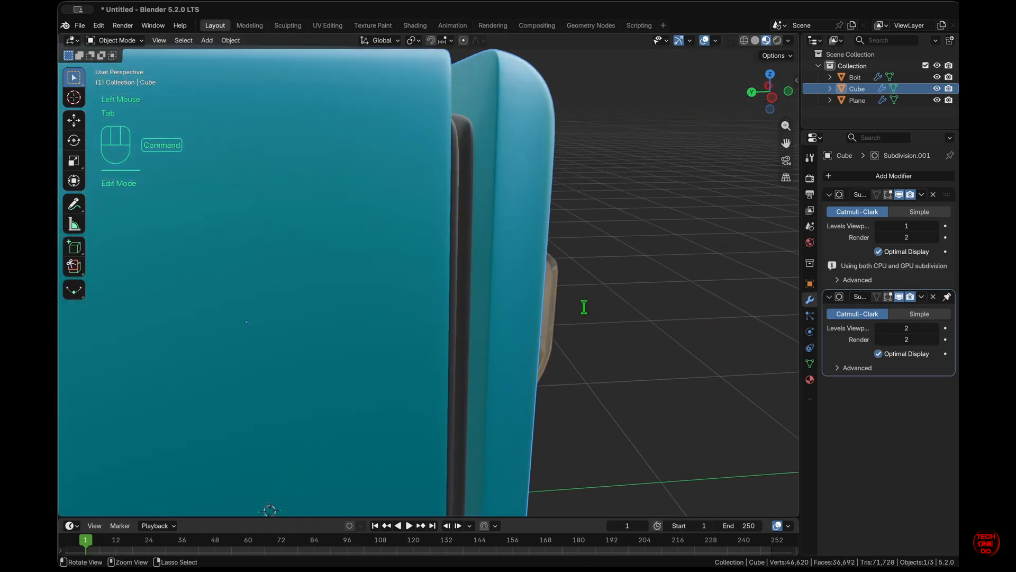
scroll(584, 307, "up", 1)
- Add a Solidify modifier to the fridge, between the two Subdivision modifiers, and inspect the seal gap
left_click(913, 177)
mouse_move(913, 173)
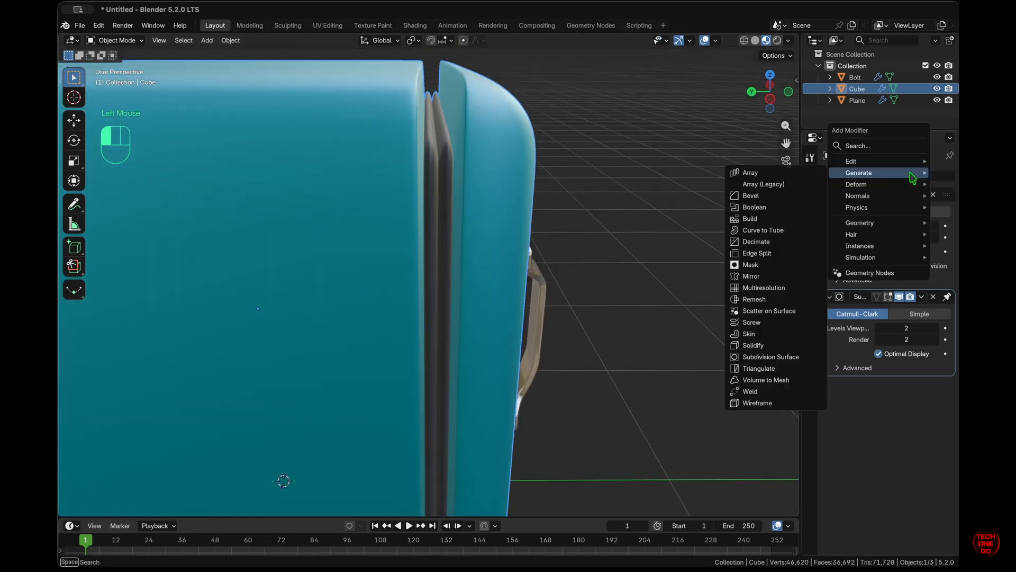
left_click(767, 345)
scroll(587, 274, "right", 3)
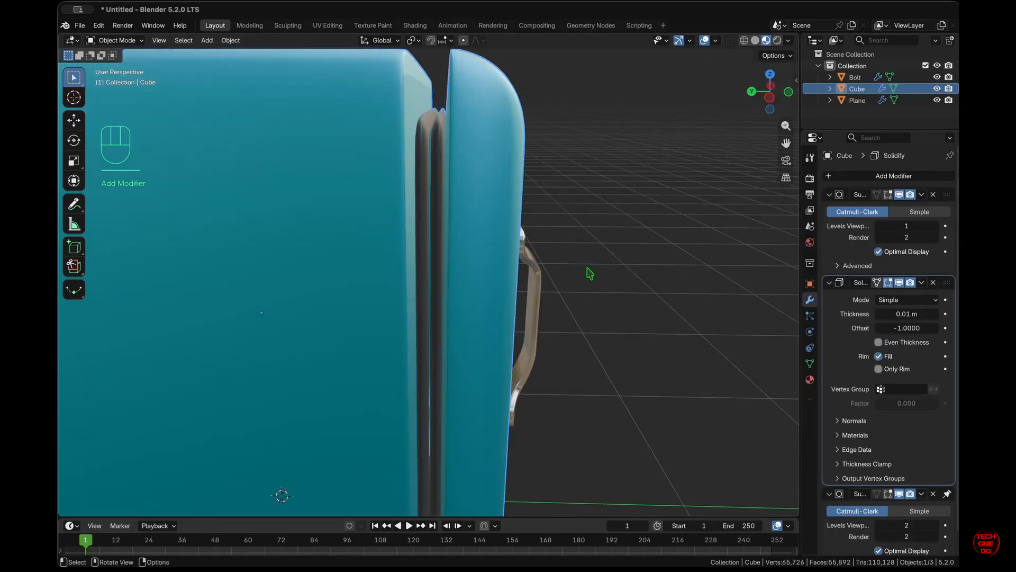
scroll(586, 274, "up", 2, "super")
scroll(587, 274, "up", 3, "super")
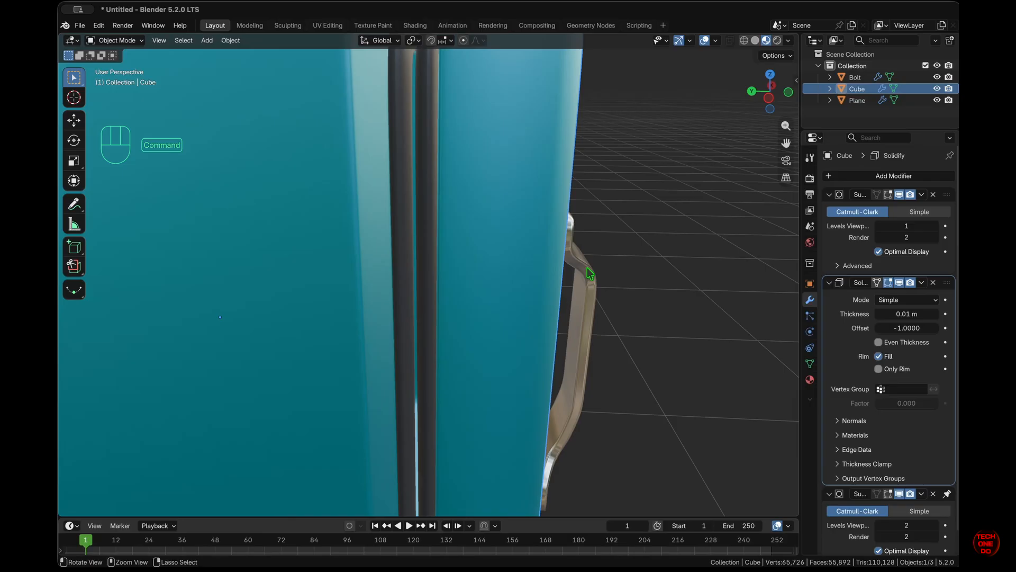
scroll(587, 274, "up", 5)
scroll(587, 269, "up", 3, "super")
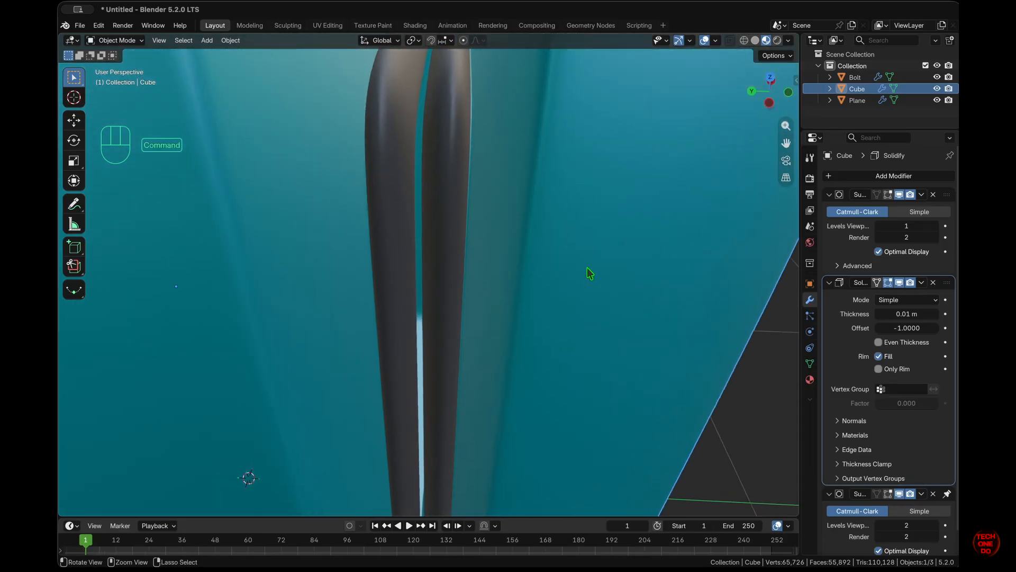
scroll(587, 268, "down", 2, "super")
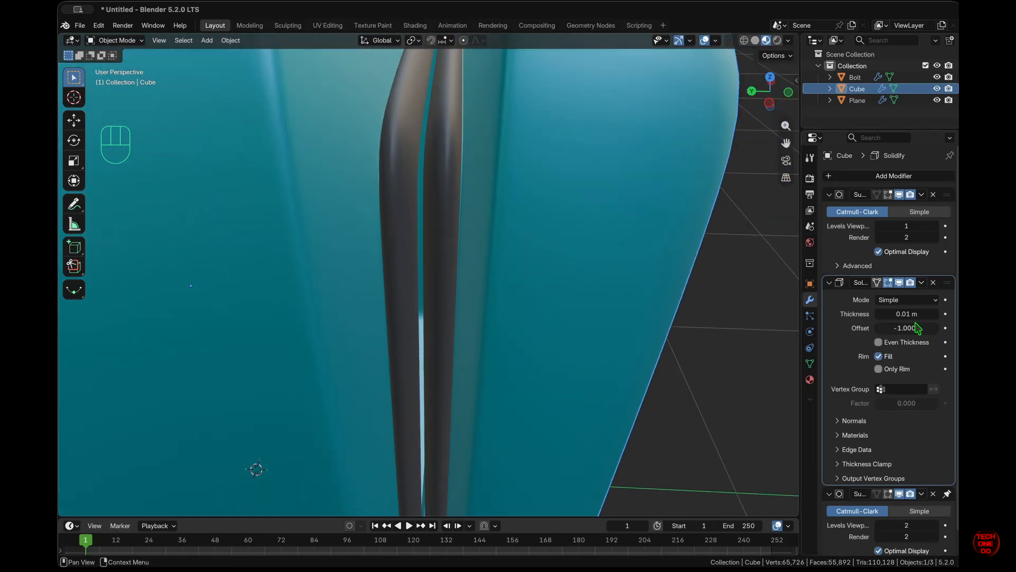
- Set the Solidify modifier's thickness to -0.002 m to close the gap between the two seal halves
mouse_move(906, 314)
left_mouse_down("shift")
mouse_move(894, 314)
mouse_move(938, 328)
mouse_move(893, 329)
mouse_move(902, 331)
mouse_move(900, 314)
left_mouse_up("shift")
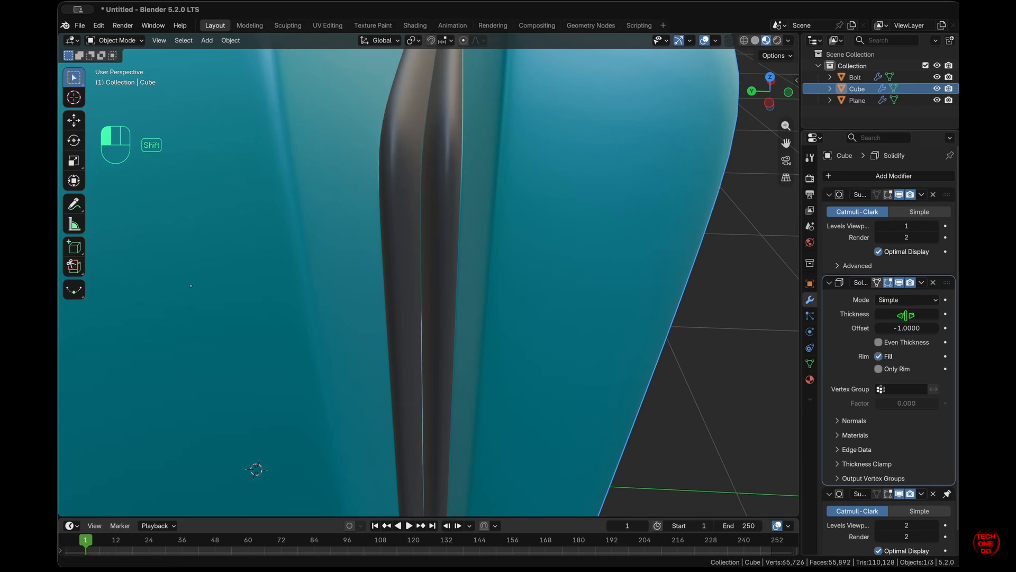
left_click(879, 314)
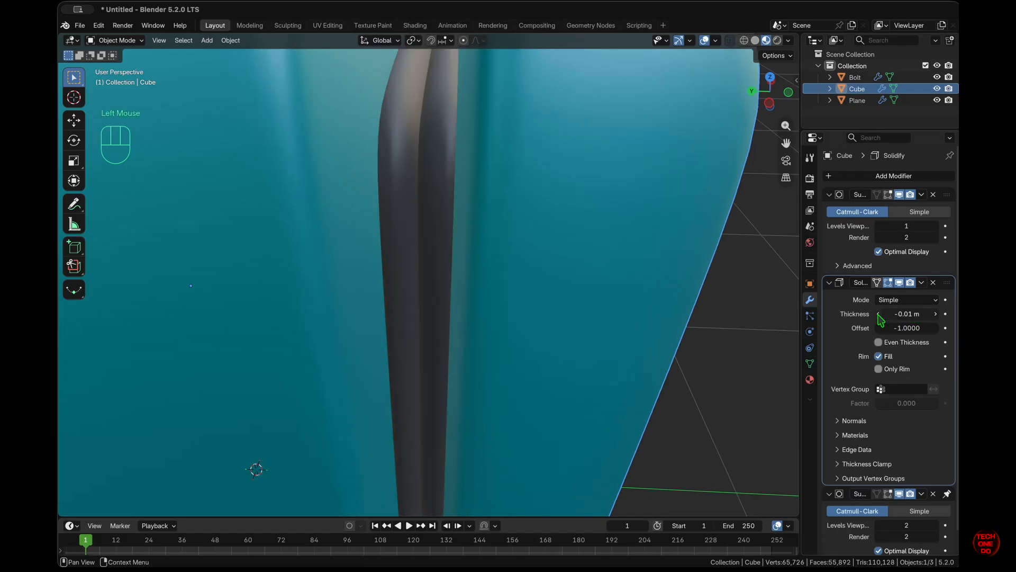
left_click(899, 314)
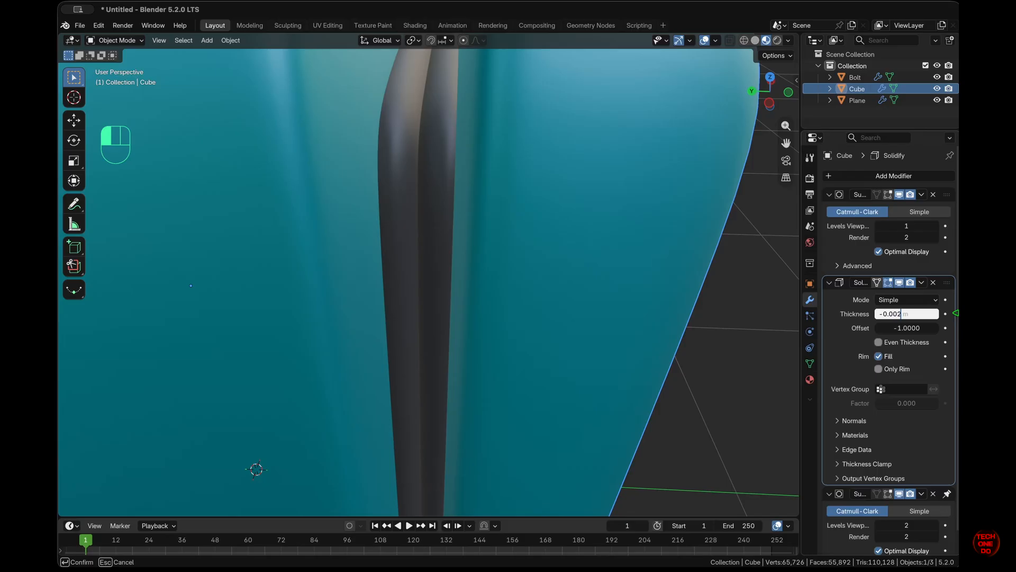
type("-0.002")
key("Return")
- Examine the seal from outside and inside the fridge, and check the whole model with nothing selected
scroll(639, 327, "right", 3)
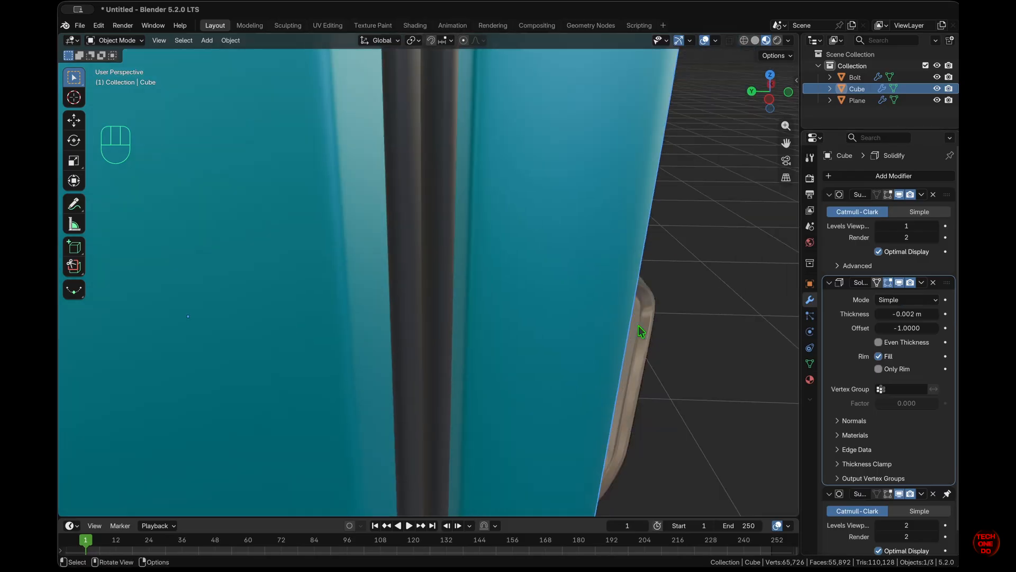
scroll(639, 326, "left", 3)
scroll(639, 326, "up", 3, "super")
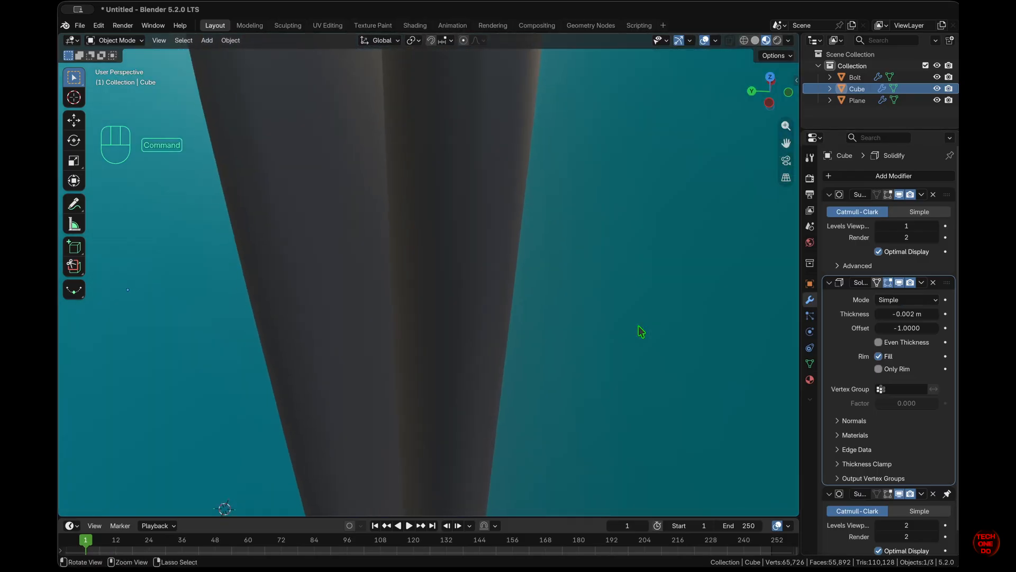
scroll(639, 326, "up", 3)
scroll(639, 327, "down", 1)
scroll(639, 326, "left", 3)
scroll(638, 326, "right", 4)
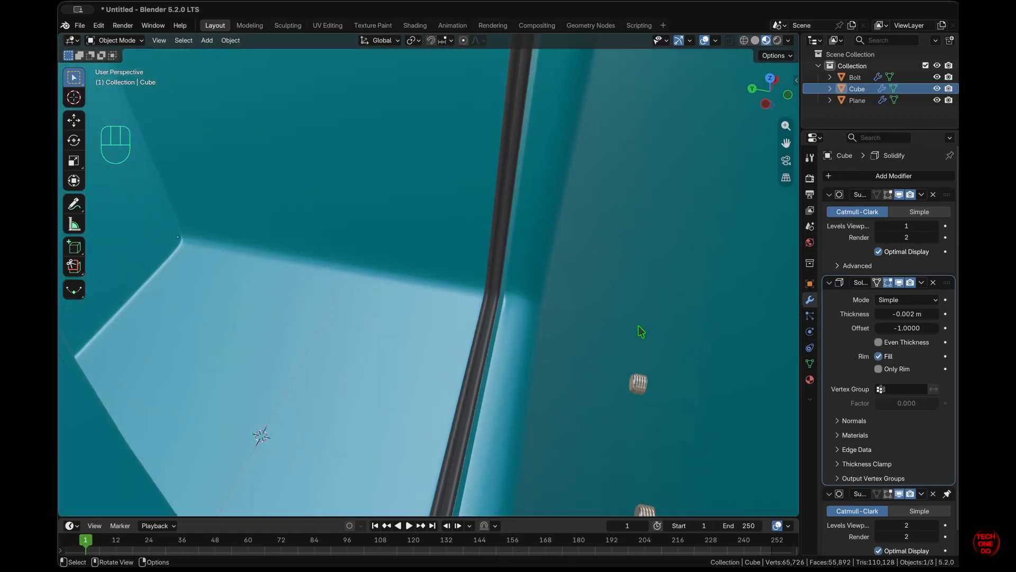
scroll(639, 326, "down", 4, "super")
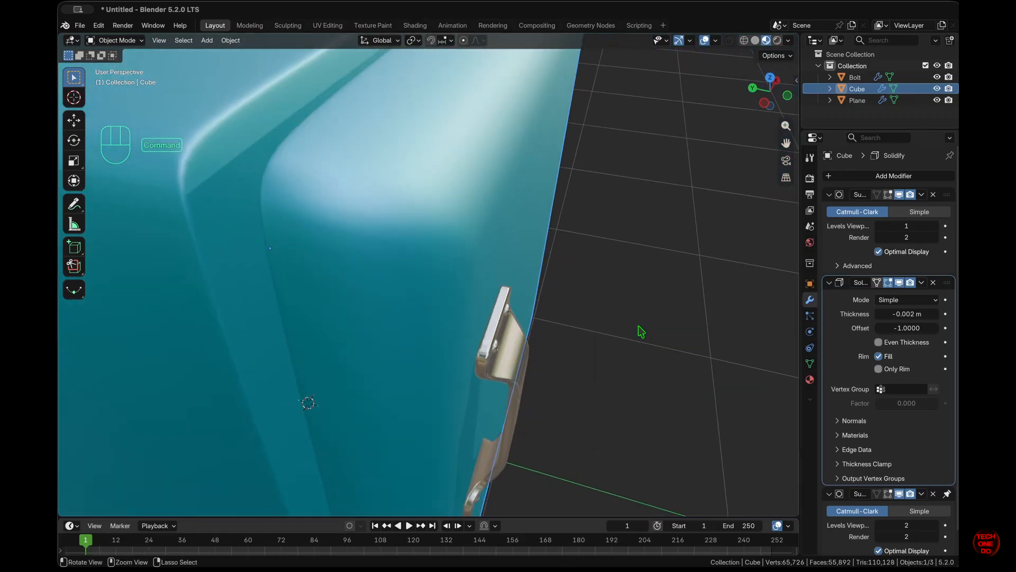
scroll(639, 327, "left", 2)
scroll(640, 326, "up", 3, "super")
scroll(639, 326, "right", 2)
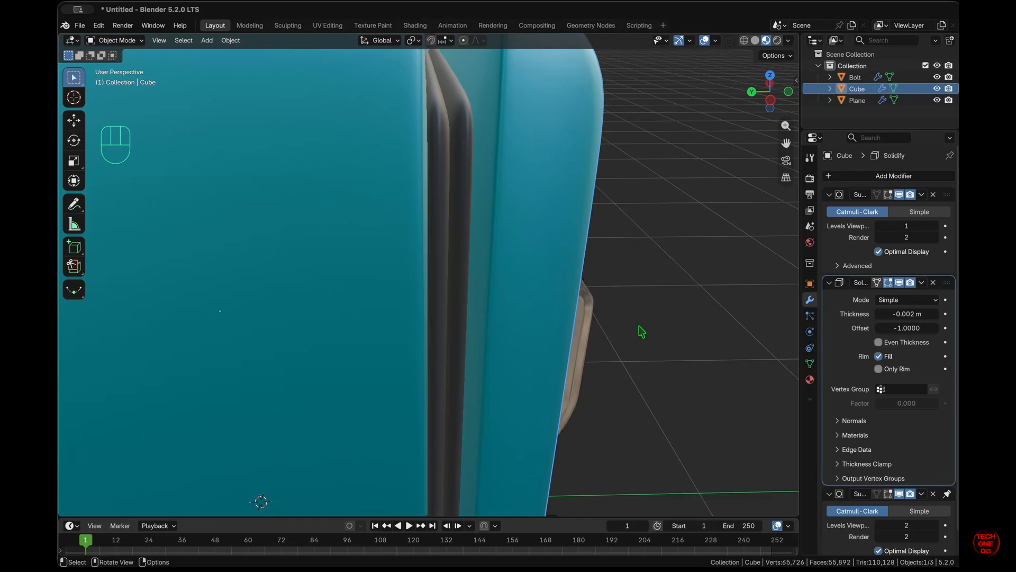
scroll(639, 327, "up", 2, "super")
scroll(639, 327, "down", 4, "super")
scroll(639, 327, "right", 4)
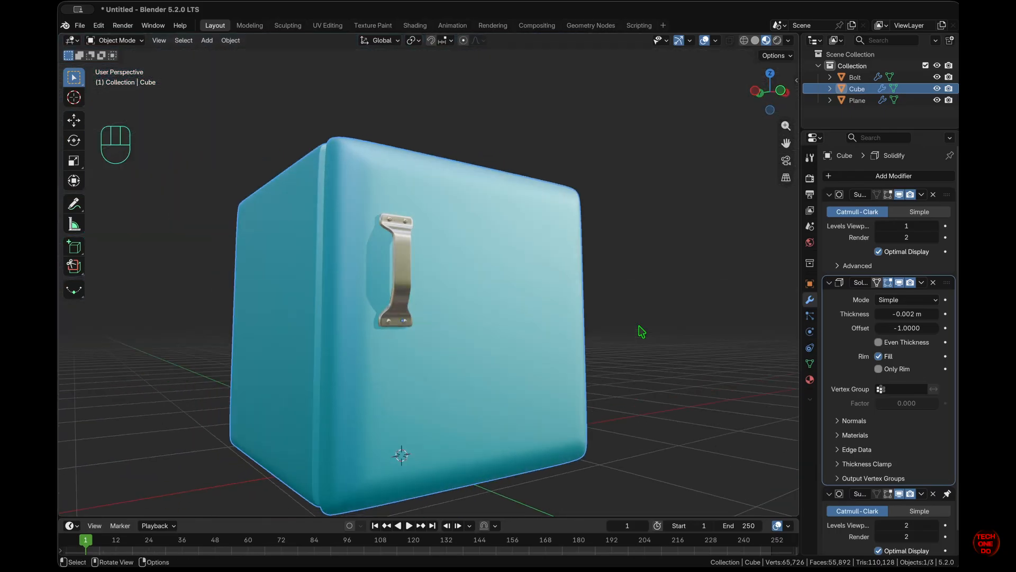
scroll(639, 327, "down", 3, "super")
scroll(640, 326, "right", 2)
left_click(640, 327)
scroll(639, 326, "right", 2)
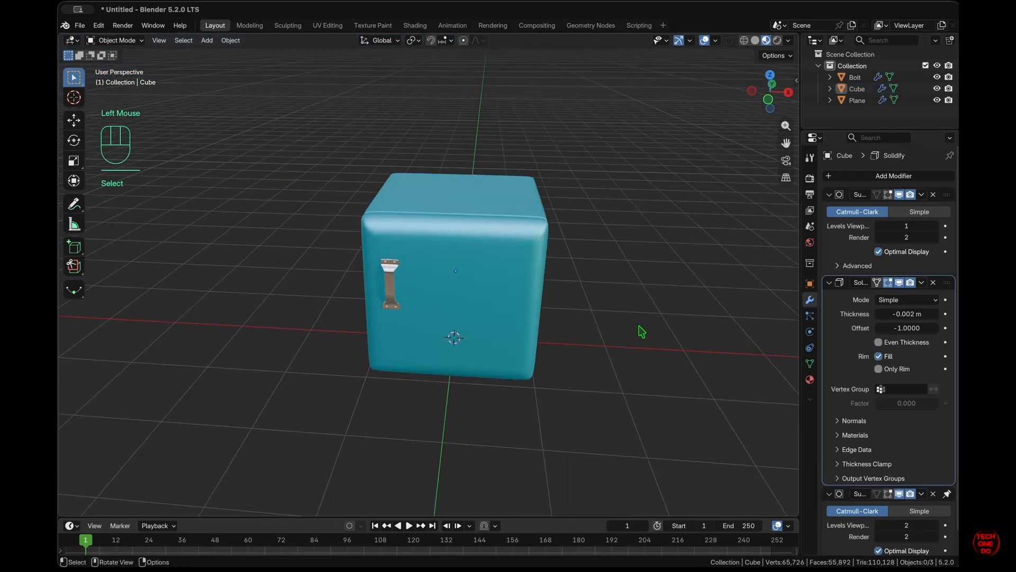
- Rename the door handle's Plane object as Handlebar
scroll(640, 327, "up", 5, "super")
scroll(642, 332, "up", 2, "super")
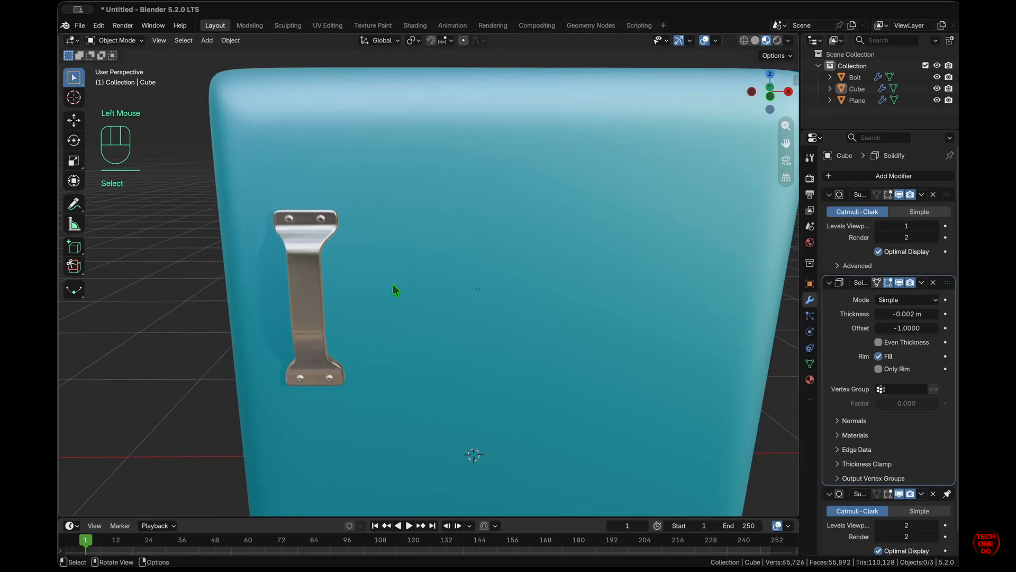
left_click(299, 274)
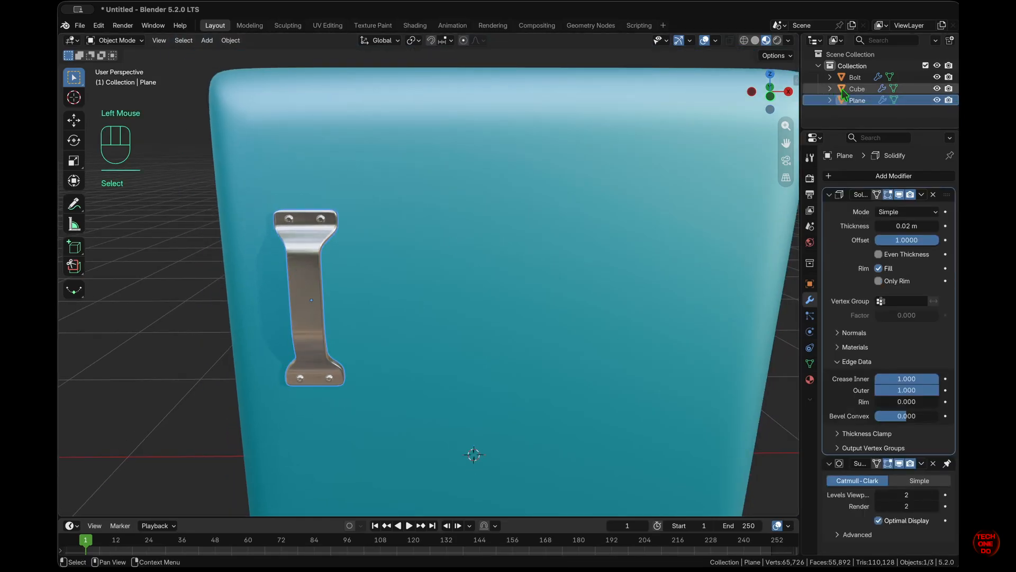
left_click(856, 78)
left_click(858, 100)
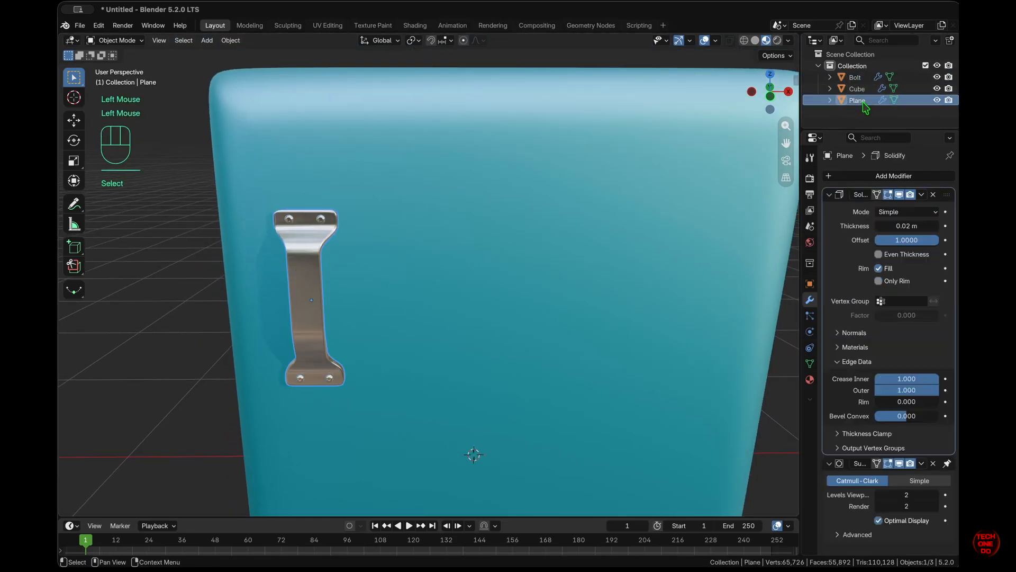
double_click(860, 101)
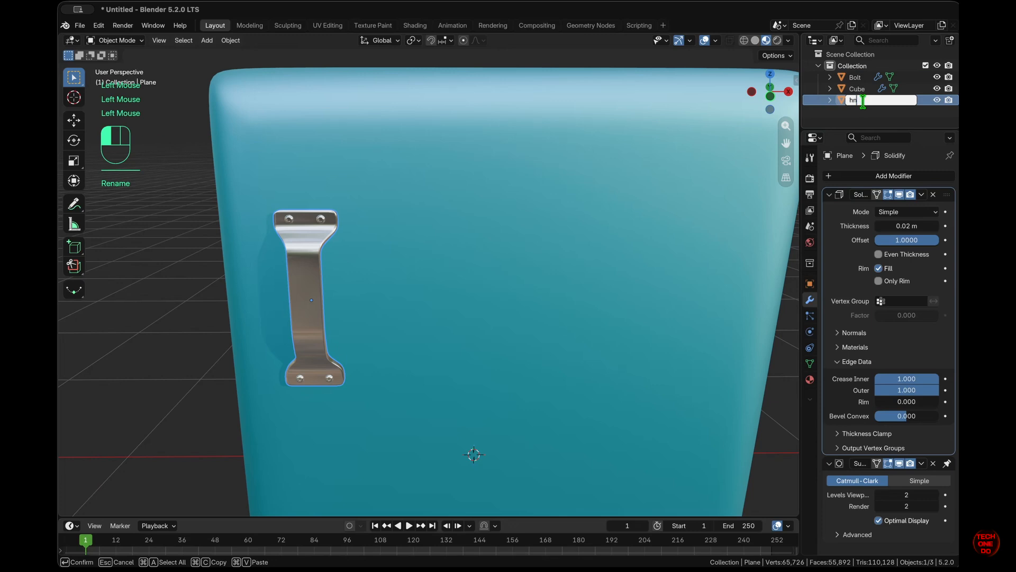
type("Handle")
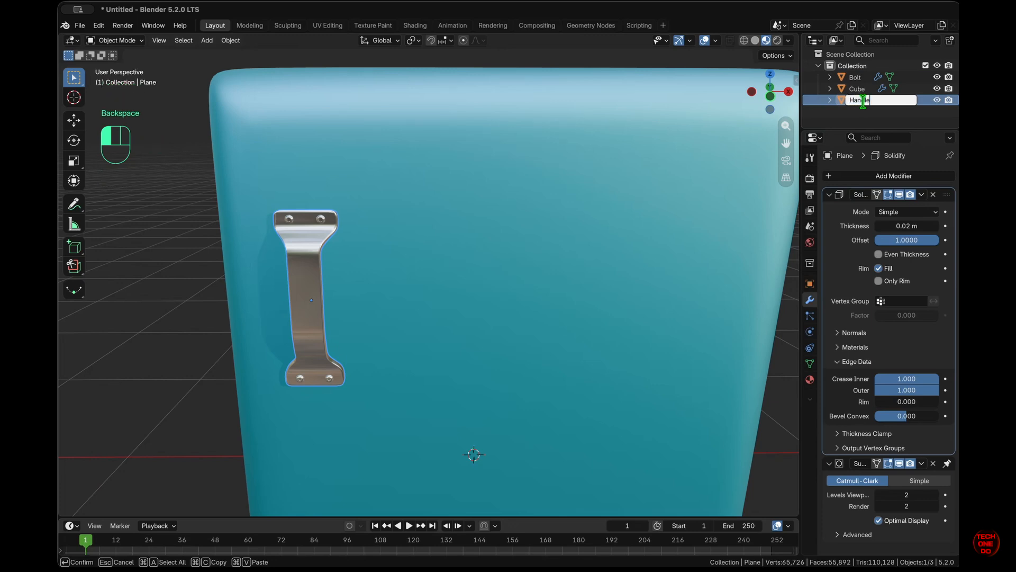
type("bar")
key("Return")
- Rename the Bolt object as Handle Bolt
double_click(860, 77)
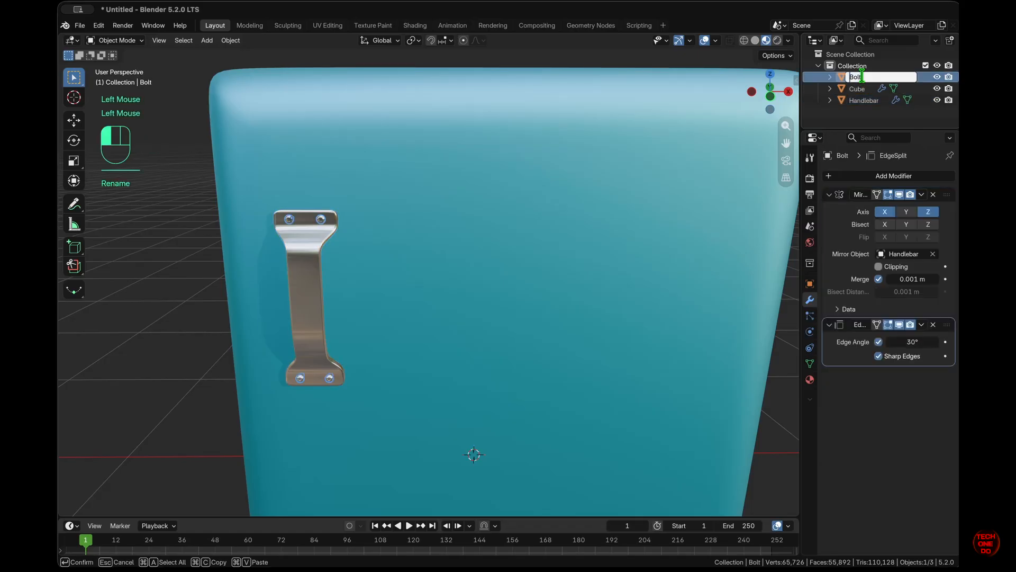
type("Handle")
key("Return")
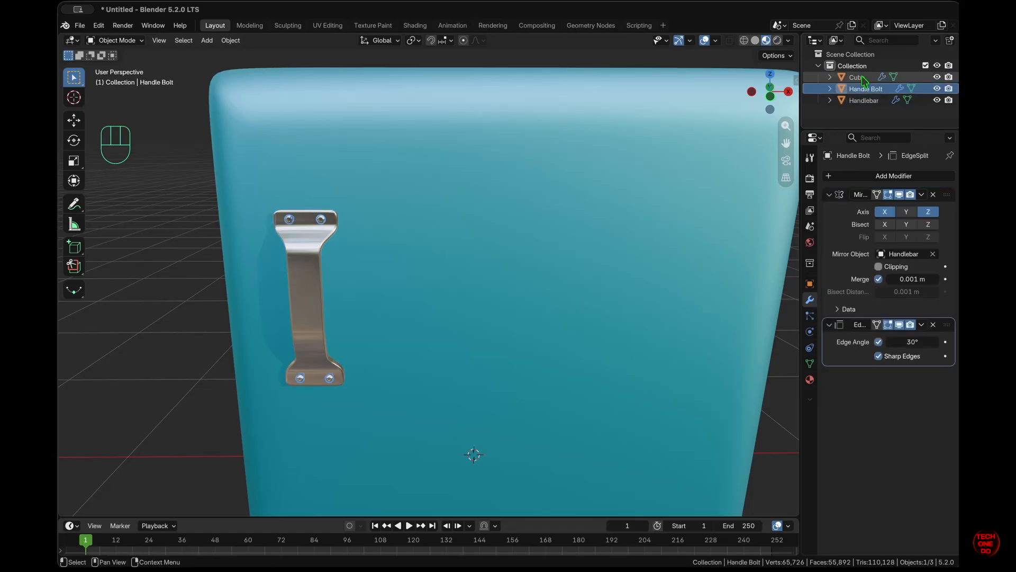
- Rename the Cube object as Fridge
left_click(860, 77)
double_click(860, 77)
type("Fridge")
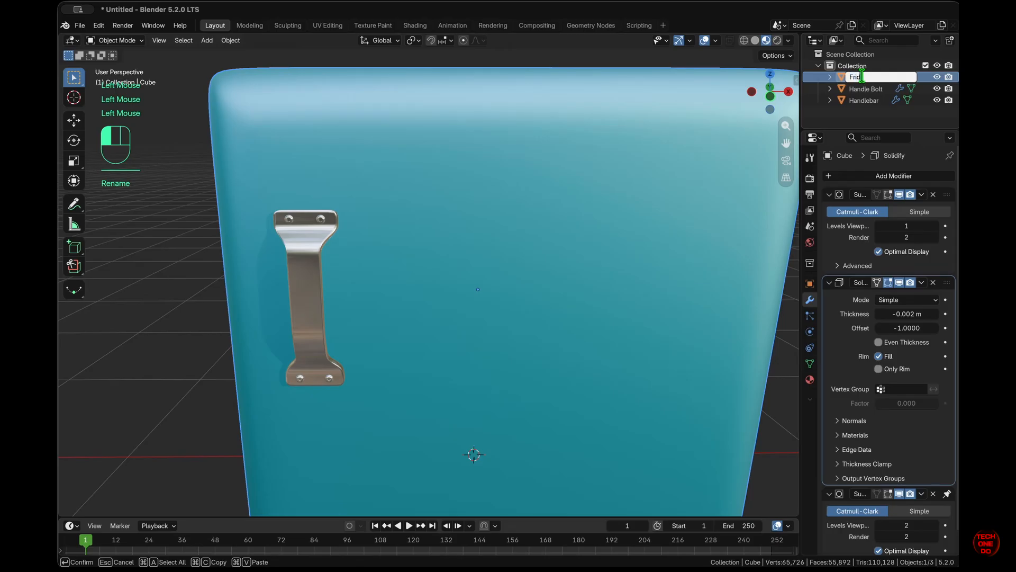
key("Return")
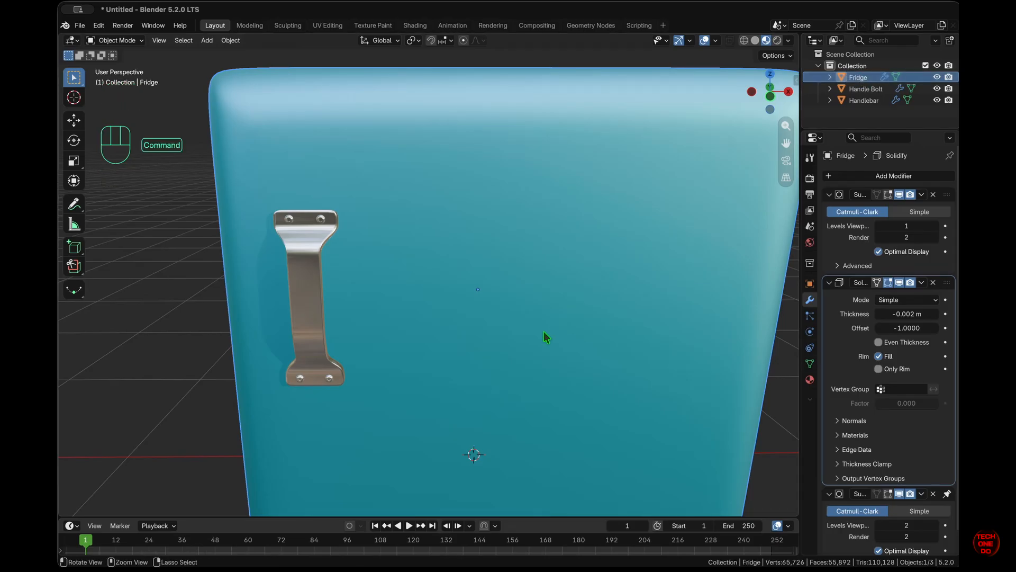
- Move the Fridge, Handle Bolt and Handlebar objects together into a new collection named Fridge
scroll(544, 335, "down", 8)
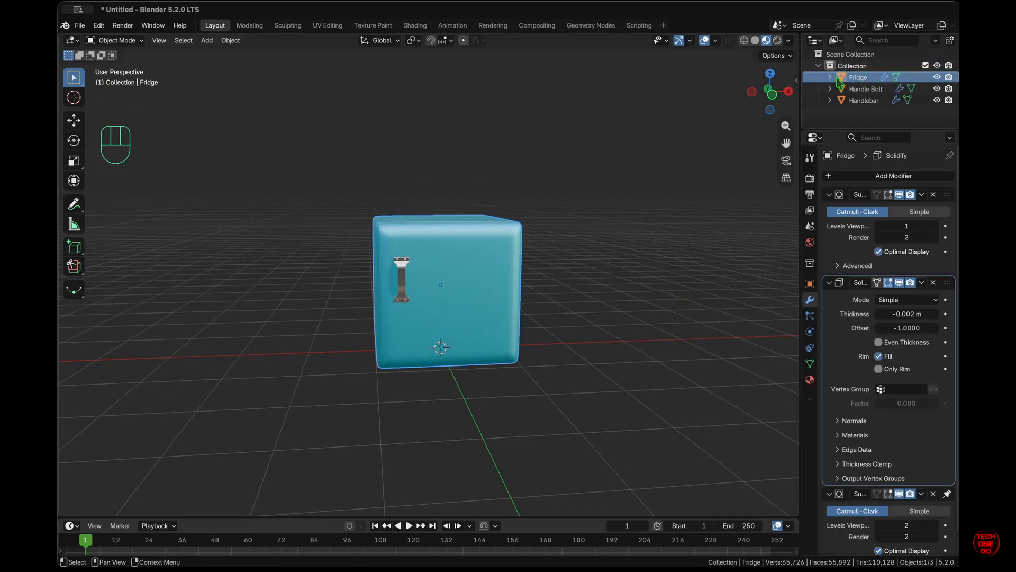
left_click(867, 101, "shift")
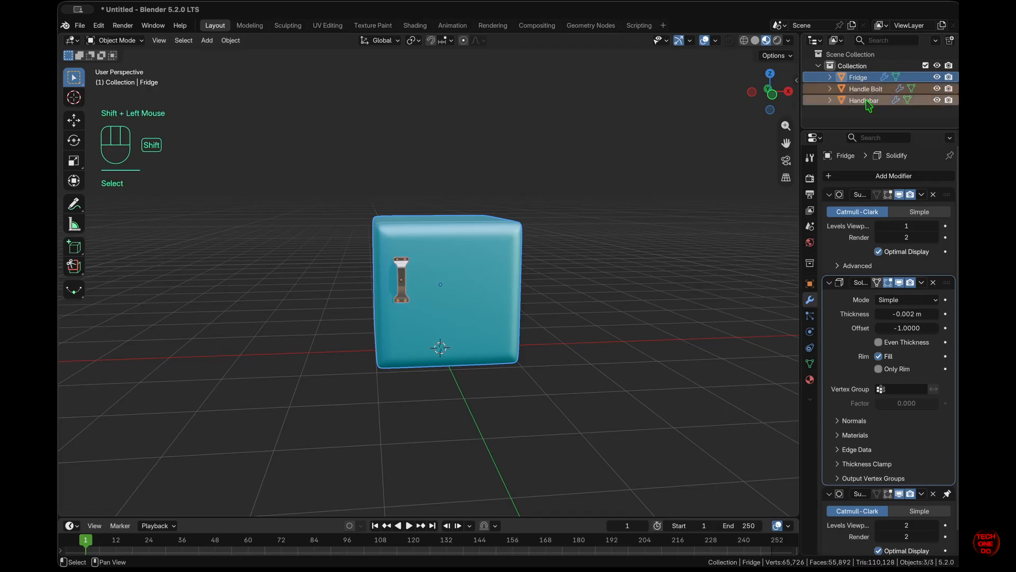
key("m")
left_click(662, 168)
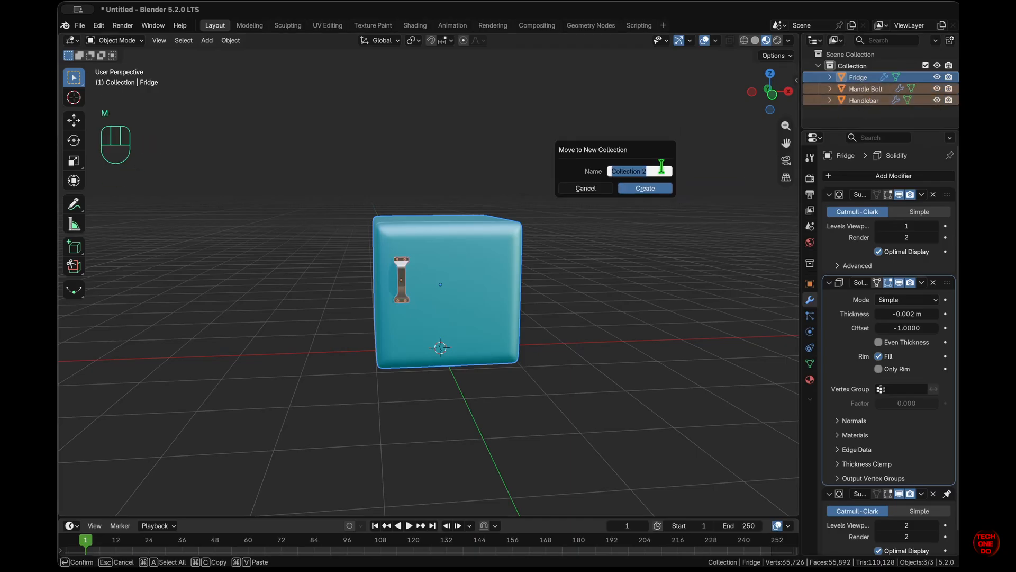
type("Fridge")
key("Return")
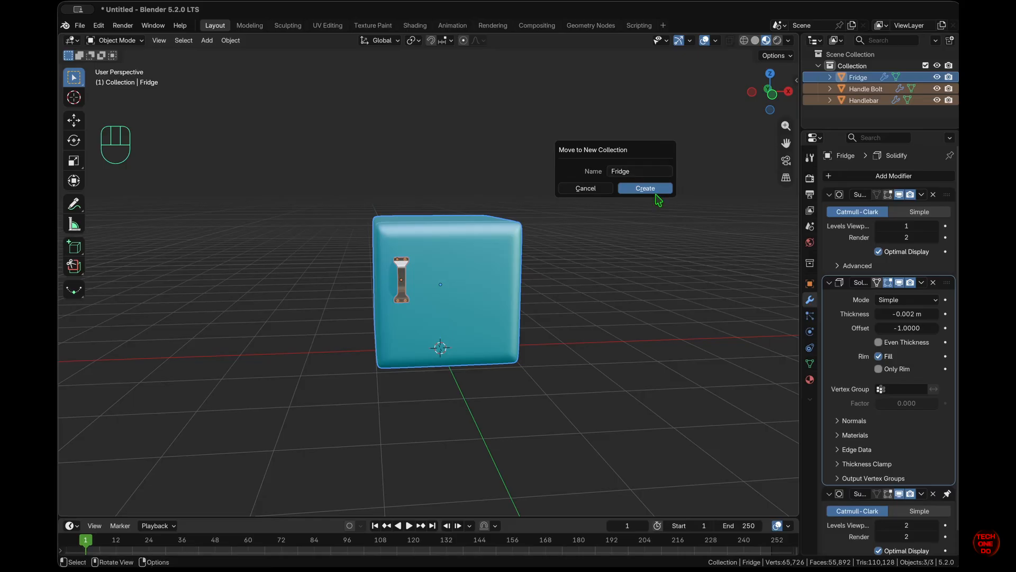
left_click(660, 191)
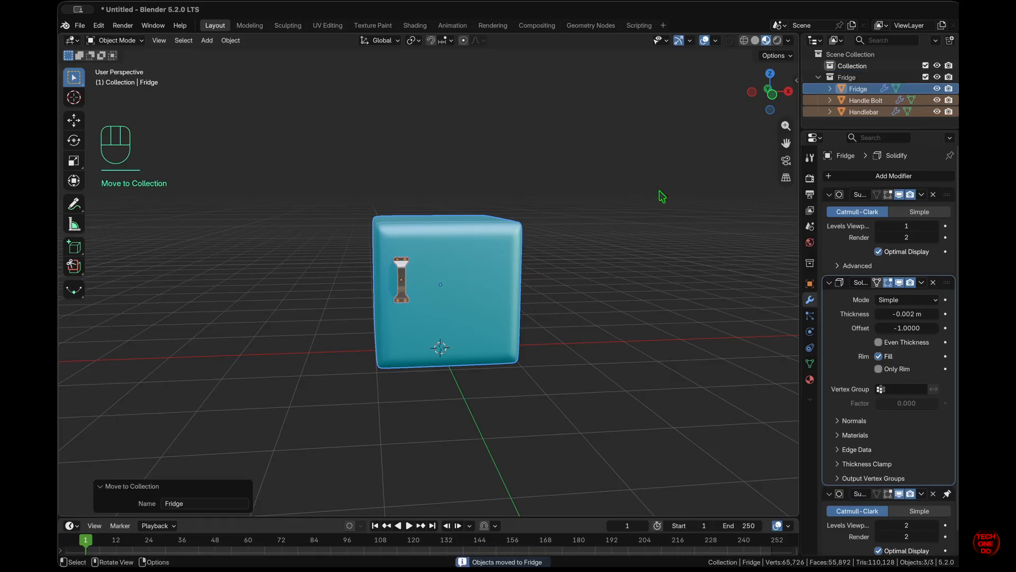
- Duplicate the Fridge collection and exclude the original from the view layer, keeping the copy enabled
left_click(834, 76)
left_click(839, 78)
right_click(843, 77)
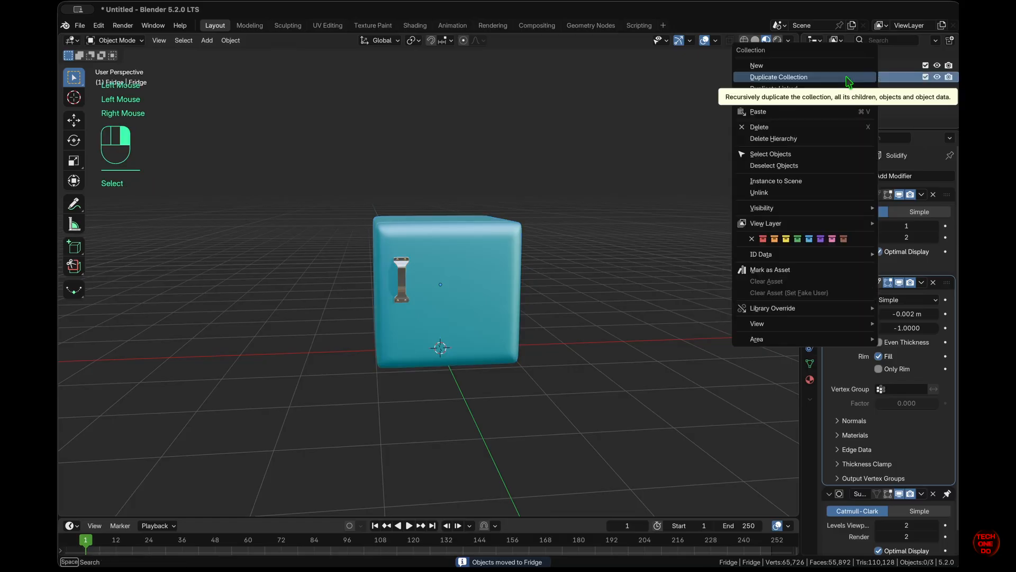
left_click(849, 79)
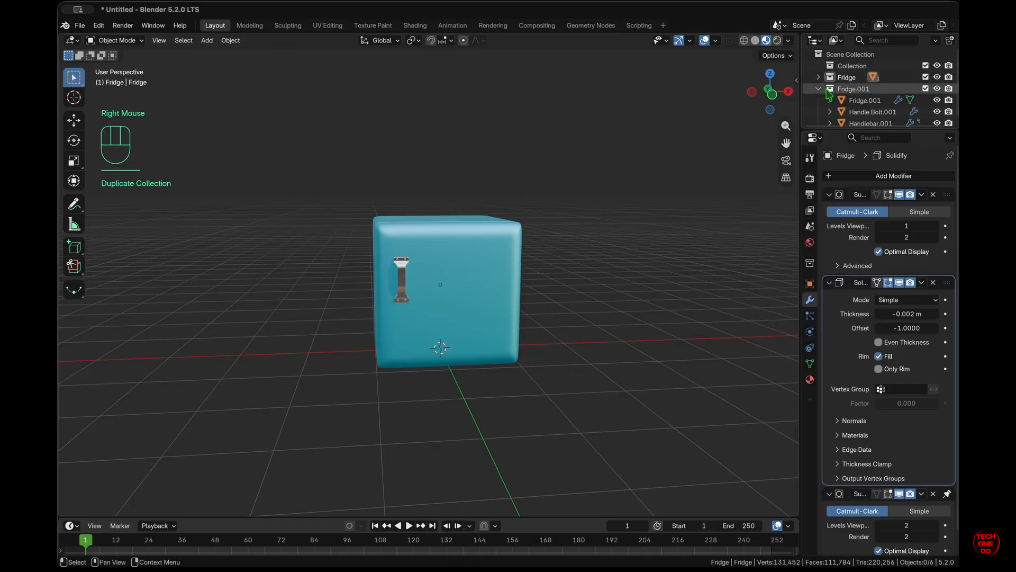
left_click(926, 77)
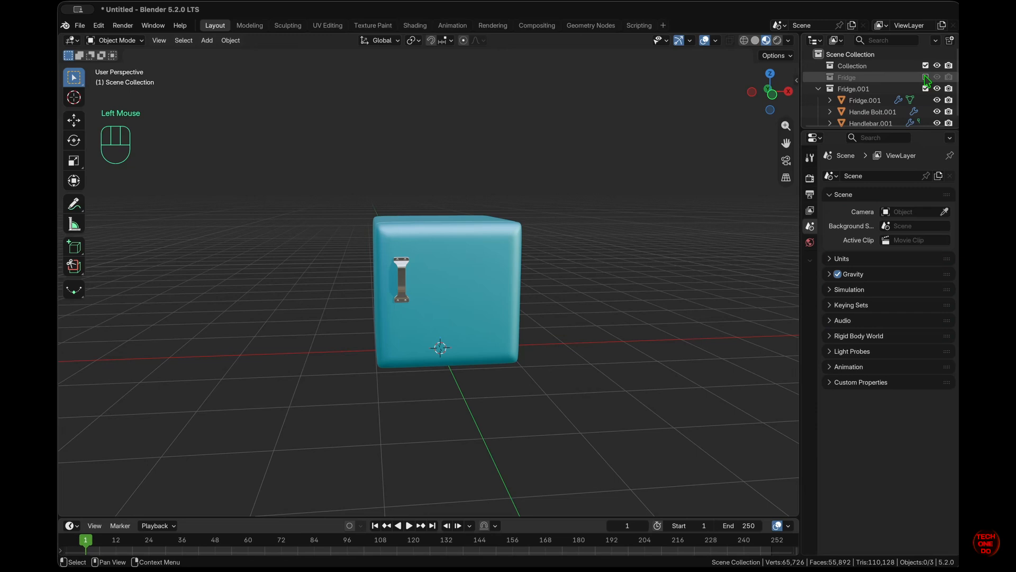
left_click(925, 88)
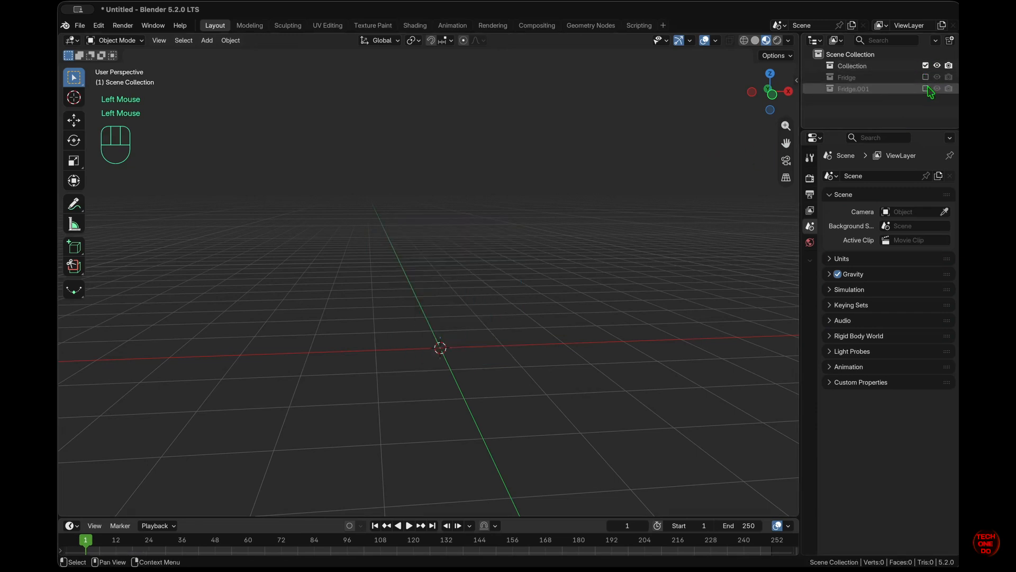
left_click(926, 88)
- Select the fridge body in the duplicated collection
left_click(453, 286)
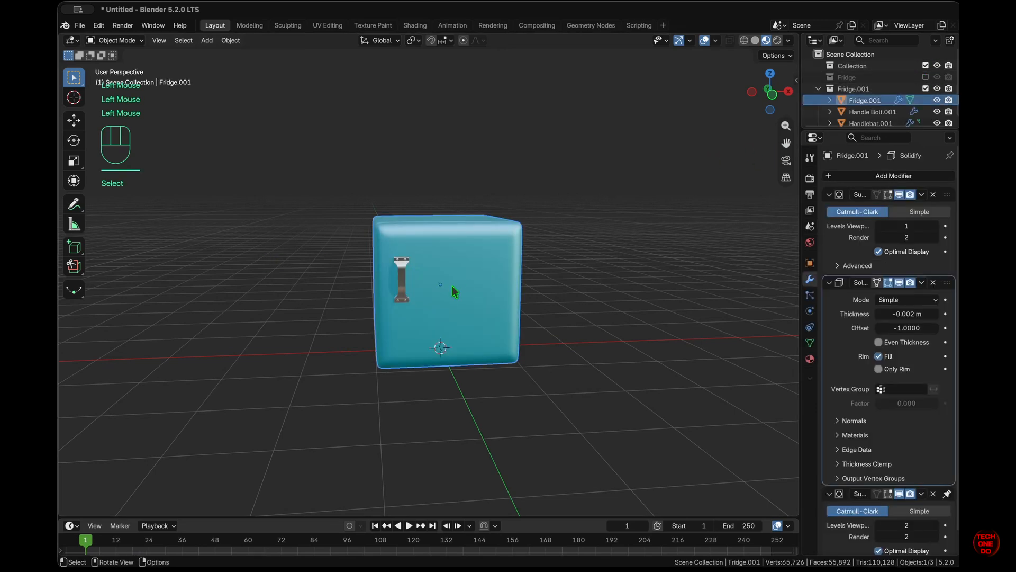
scroll(451, 286, "down", 3, "super")
scroll(452, 286, "left", 8)
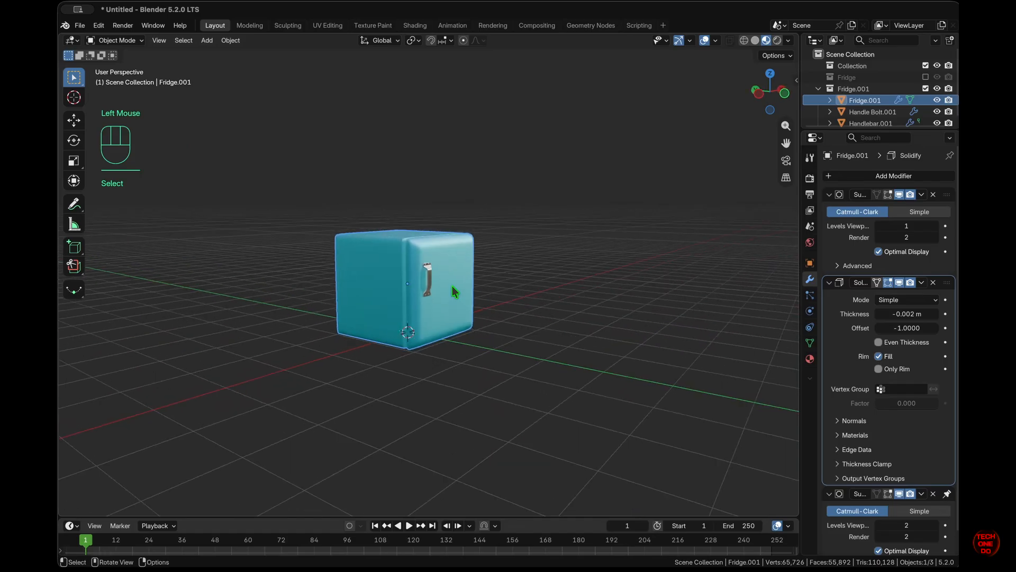
scroll(452, 288, "right", 8)
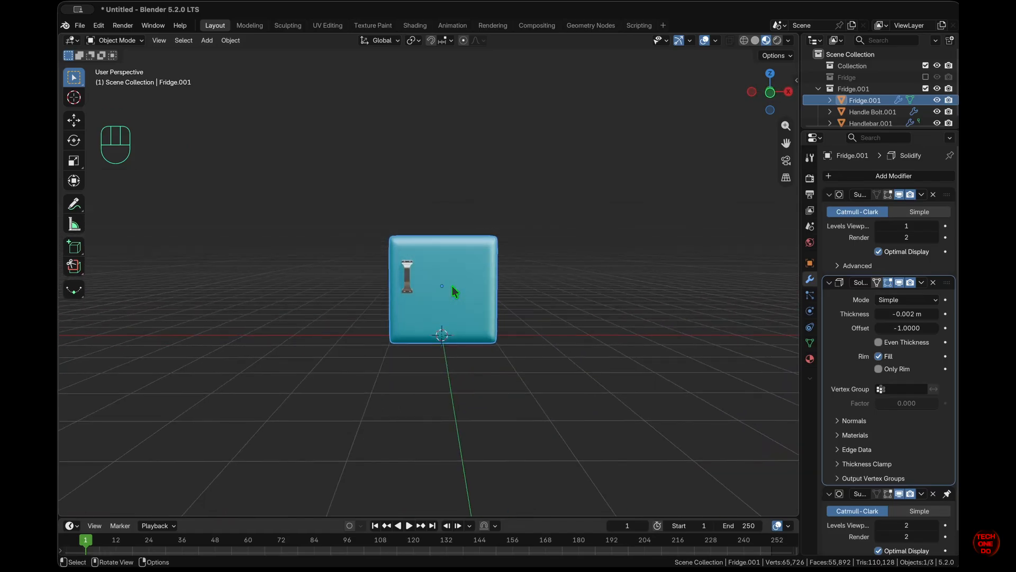
key("g")
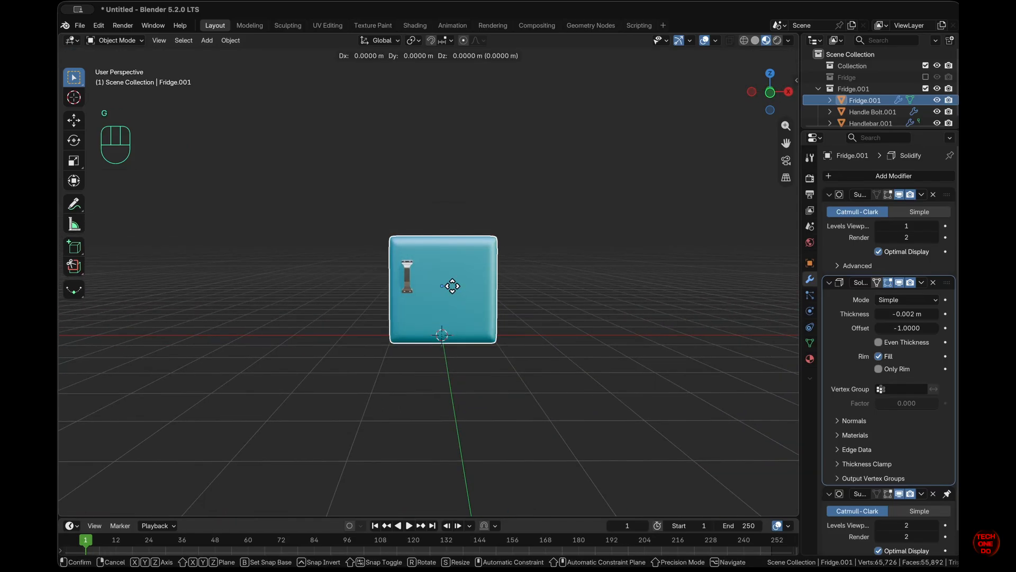
key("z")
key("KP_2")
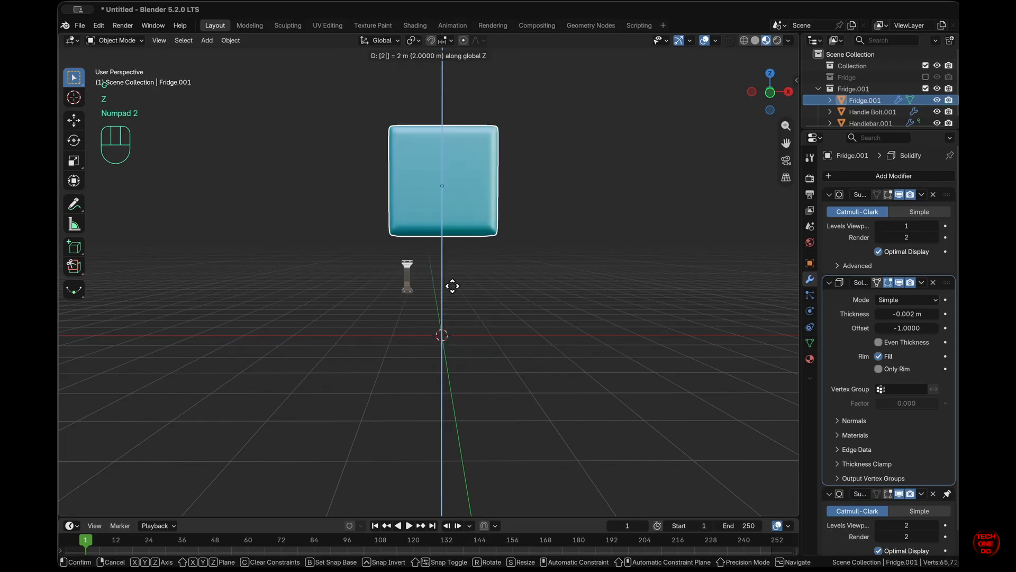
key("Escape")
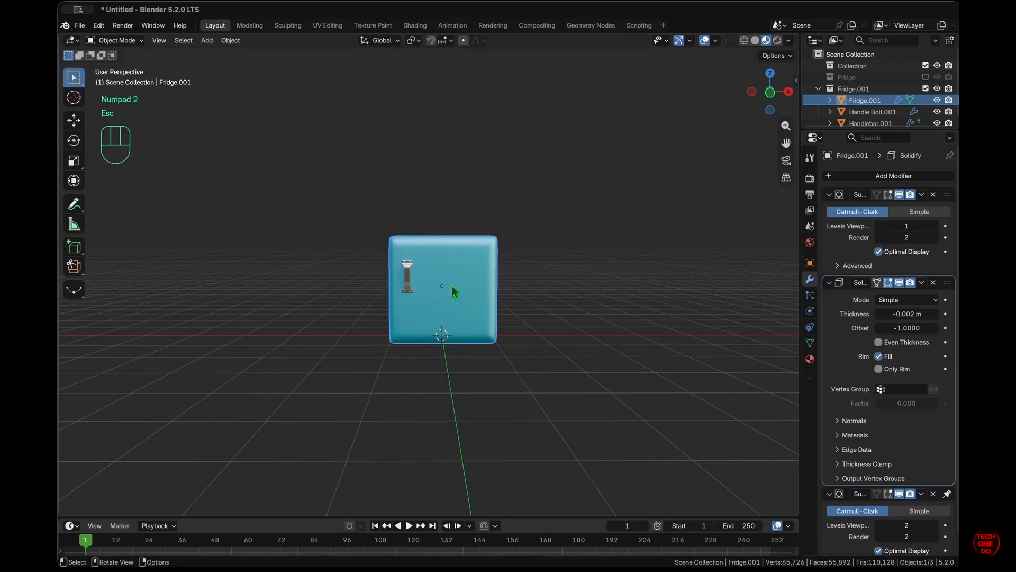
- Scale the duplicated fridge body by 2 along the Z axis
key("s")
key("z")
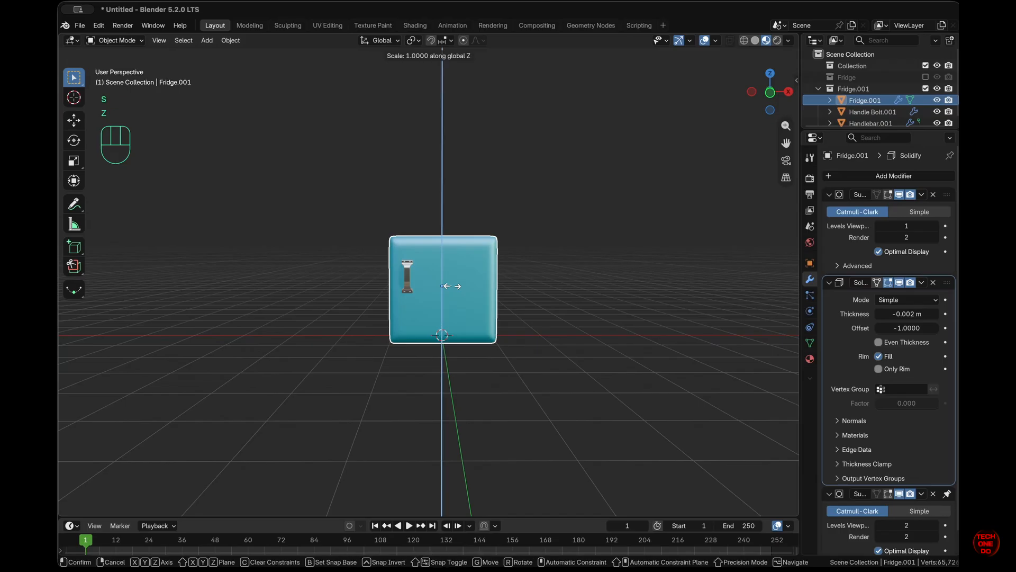
key("KP_2")
key("KP_Enter")
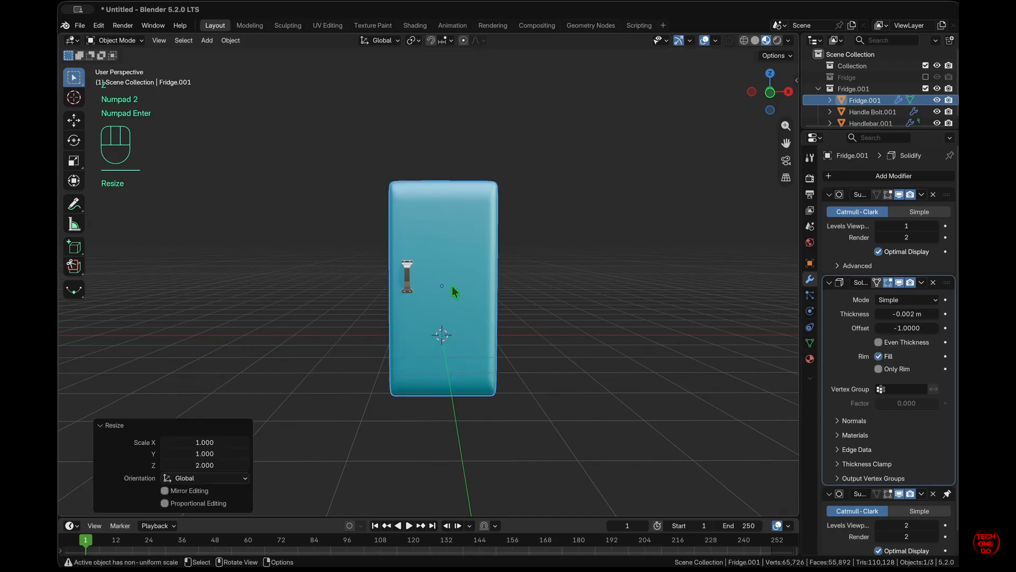
- Try raising the duplicated handlebar and its bolts together by 1 m along Z, then undo the move
middle_click_drag(452, 286, 449, 285)
left_click(418, 273)
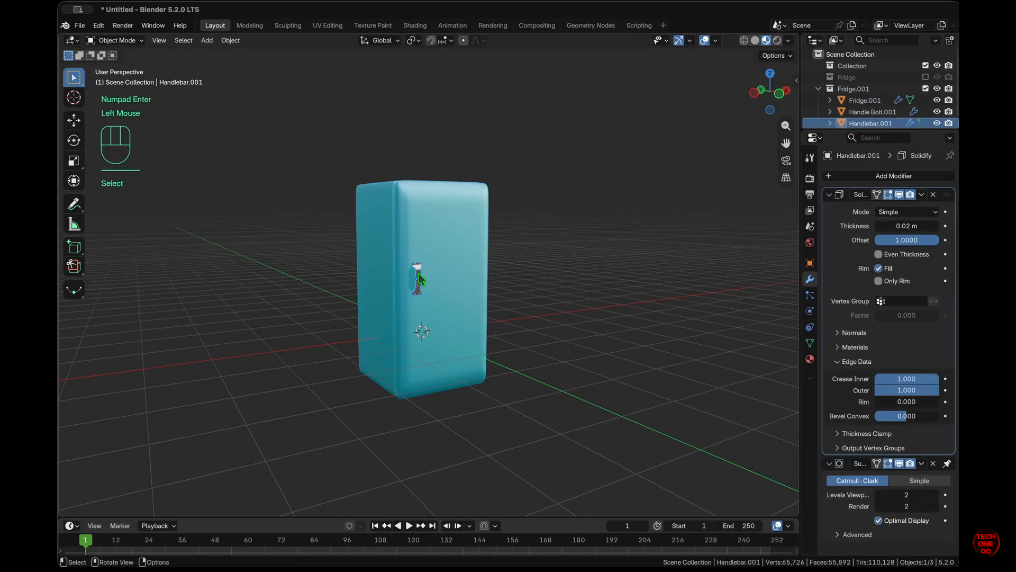
key("g")
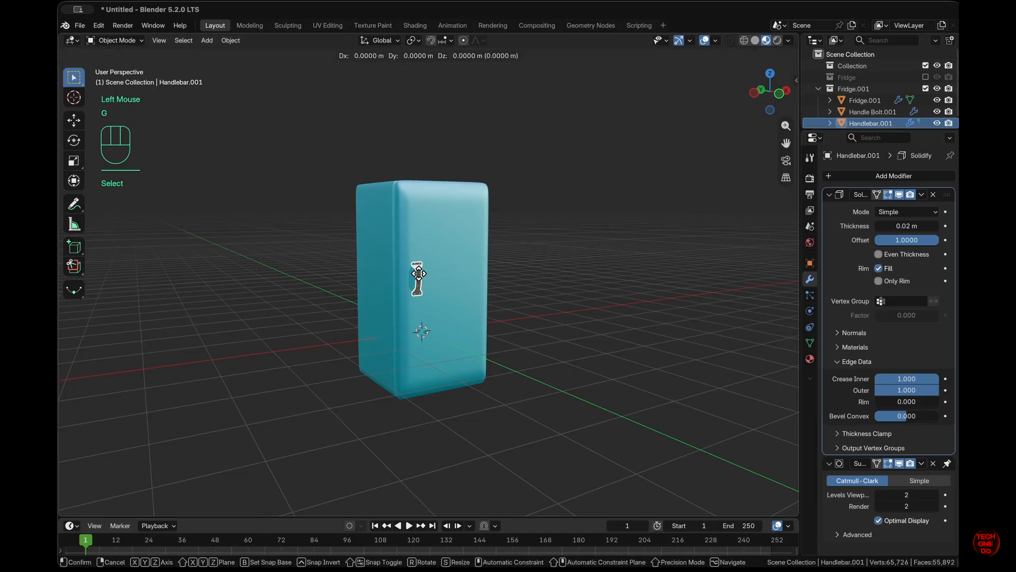
key("Escape")
key("KP_Decimal")
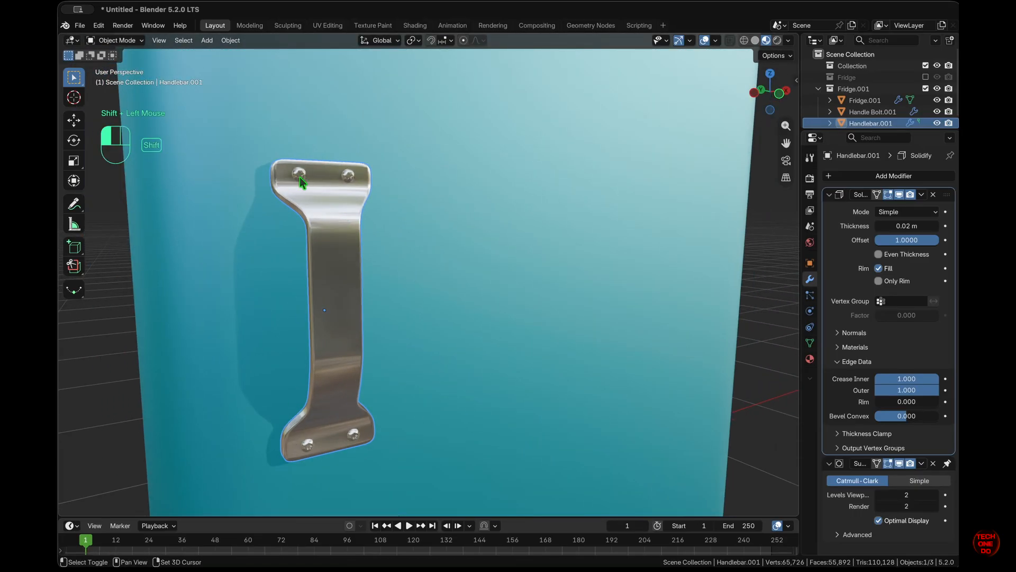
left_click(300, 177, "shift")
scroll(361, 291, "down", 5)
middle_click_drag(361, 290, 361, 291)
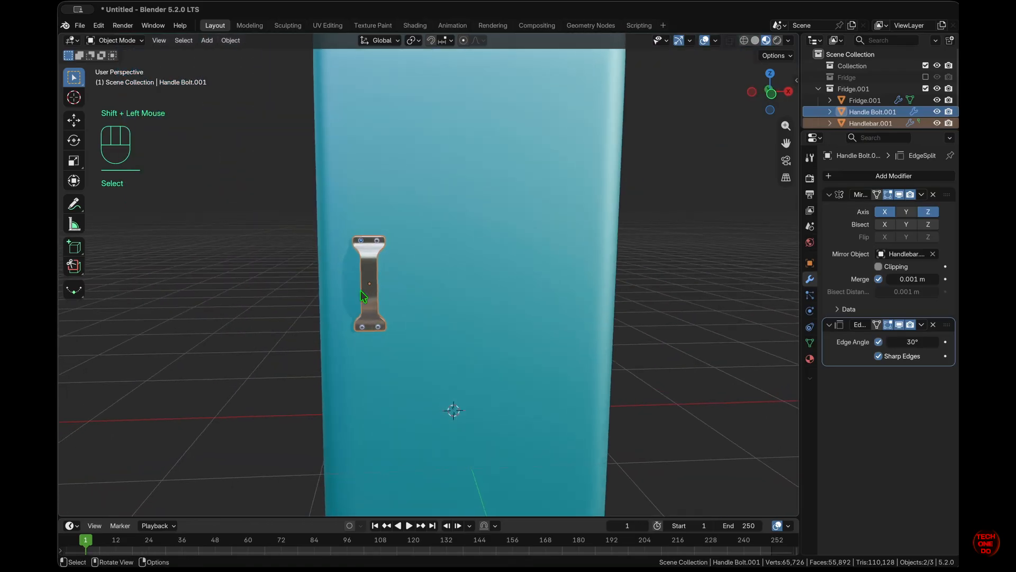
key("g")
key("z")
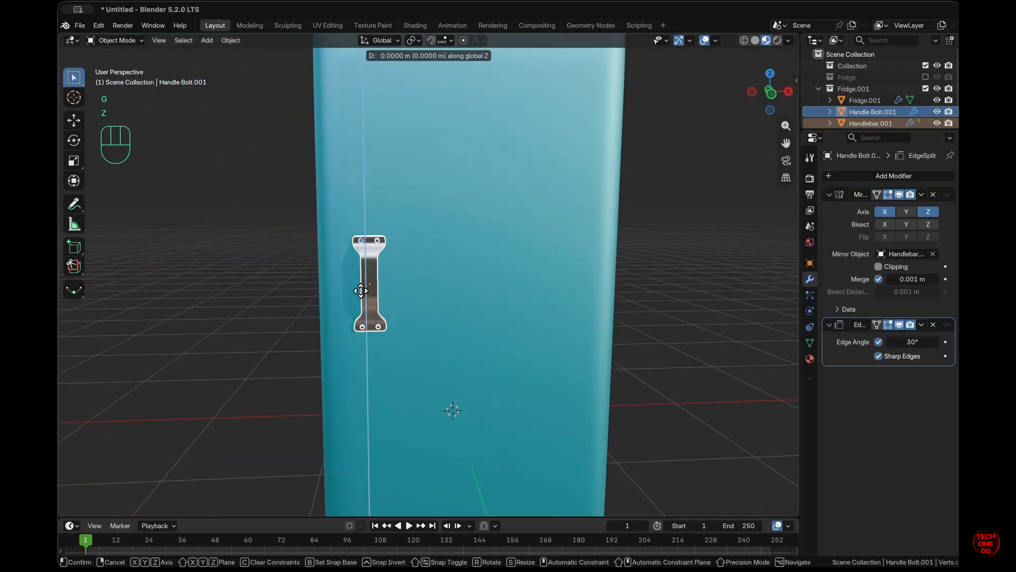
key("KP_1")
key("KP_Enter")
scroll(363, 295, "down", 5)
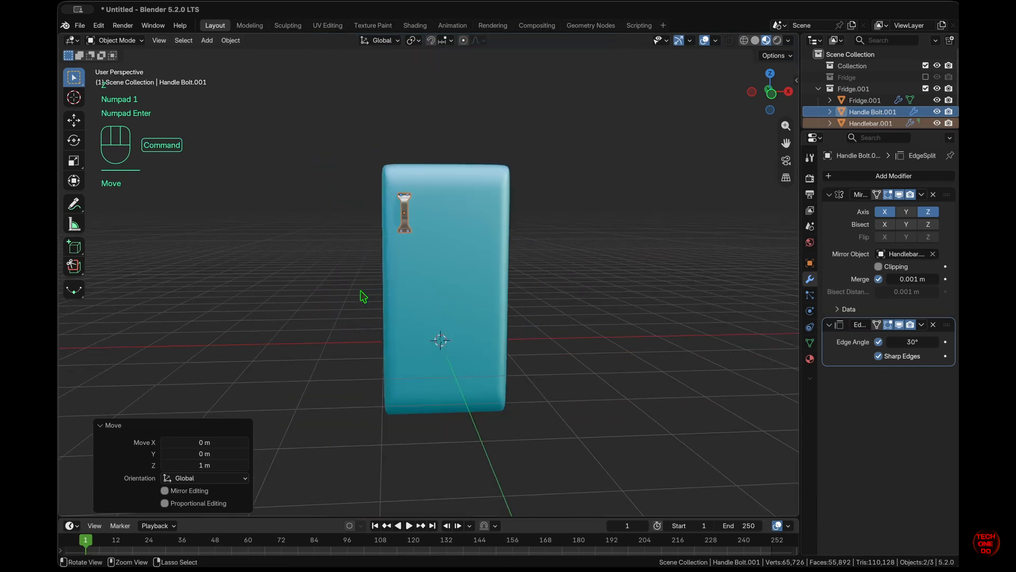
middle_click_drag(363, 295, 364, 296)
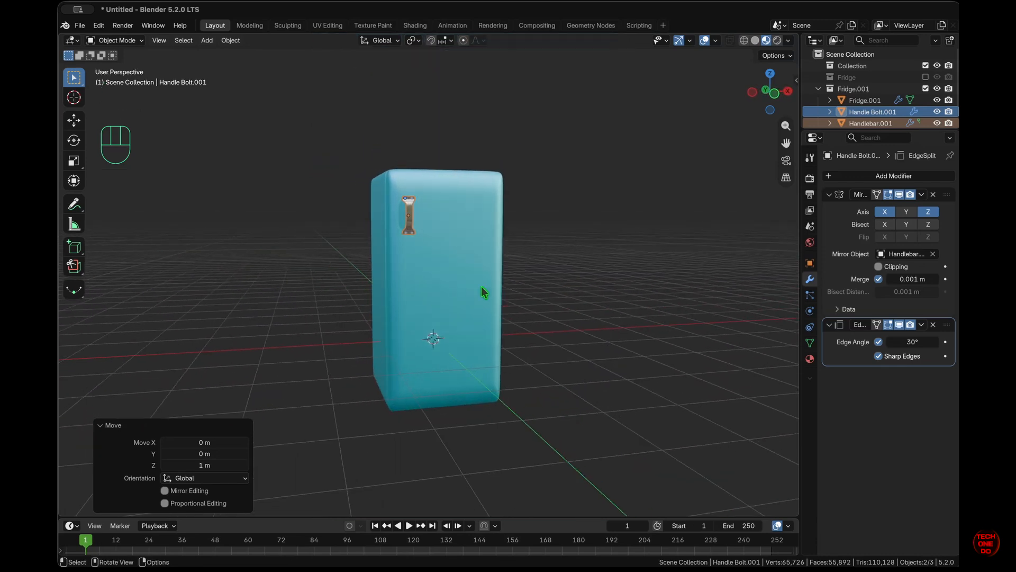
key("super+z")
- Move the stretched fridge body up 1 m along the Z axis
left_click(446, 297)
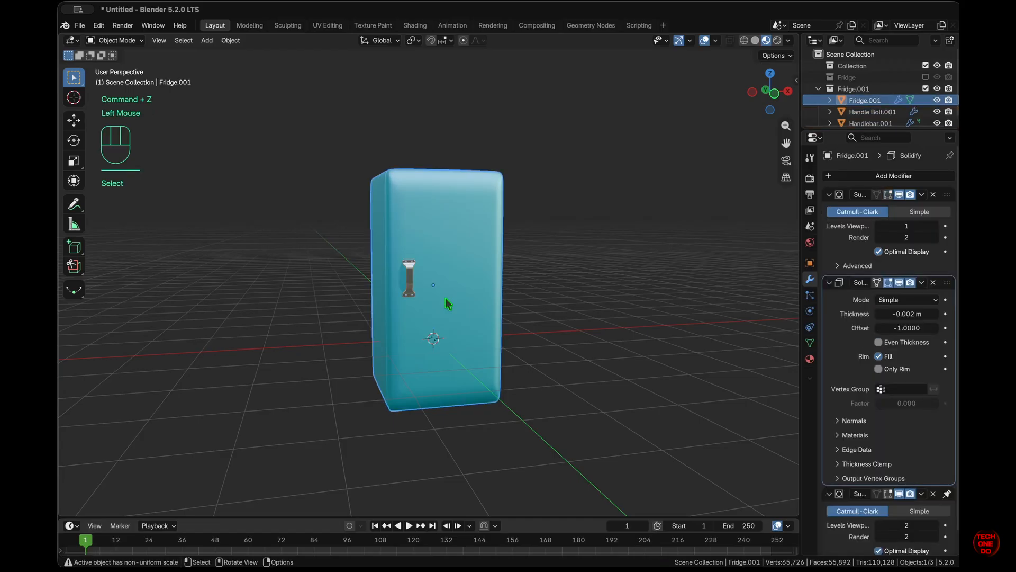
key("g")
key("z")
key("KP_1")
key("KP_Enter")
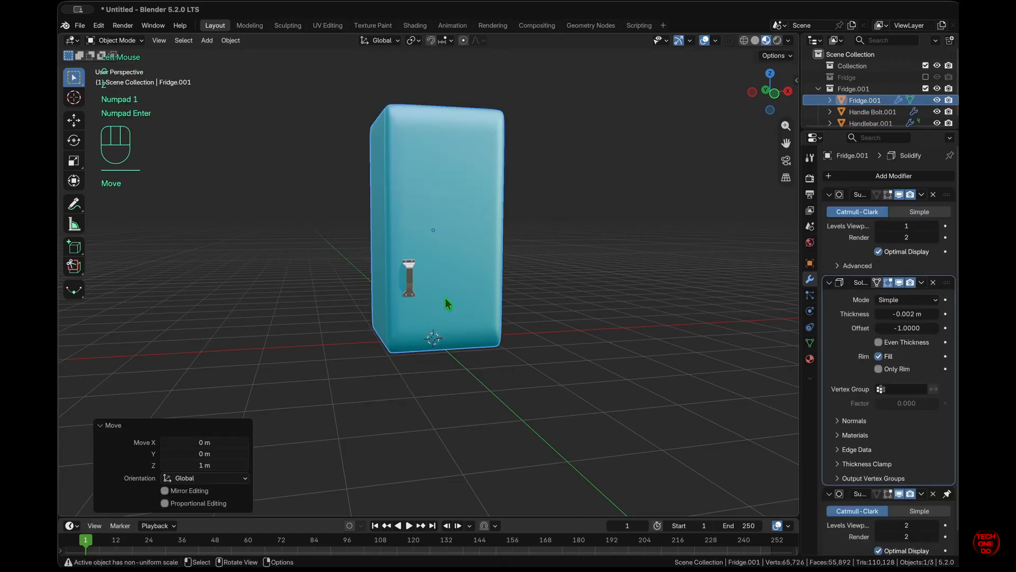
- Move the duplicated handlebar and its bolts together up 2 m along the Z axis
scroll(445, 299, "down", 5)
scroll(446, 298, "up", 5)
scroll(445, 299, "up", 3, "super")
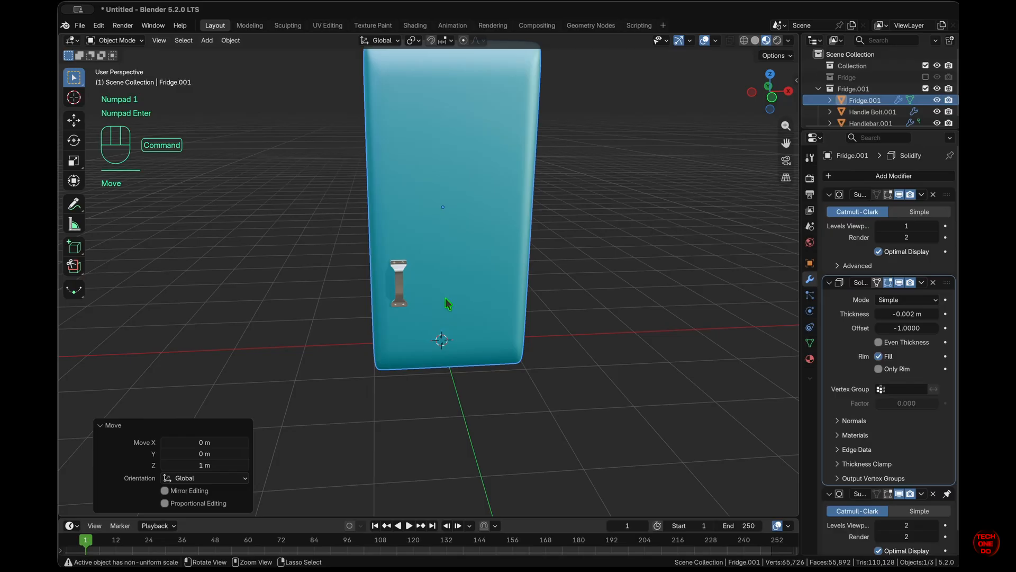
left_click(399, 277)
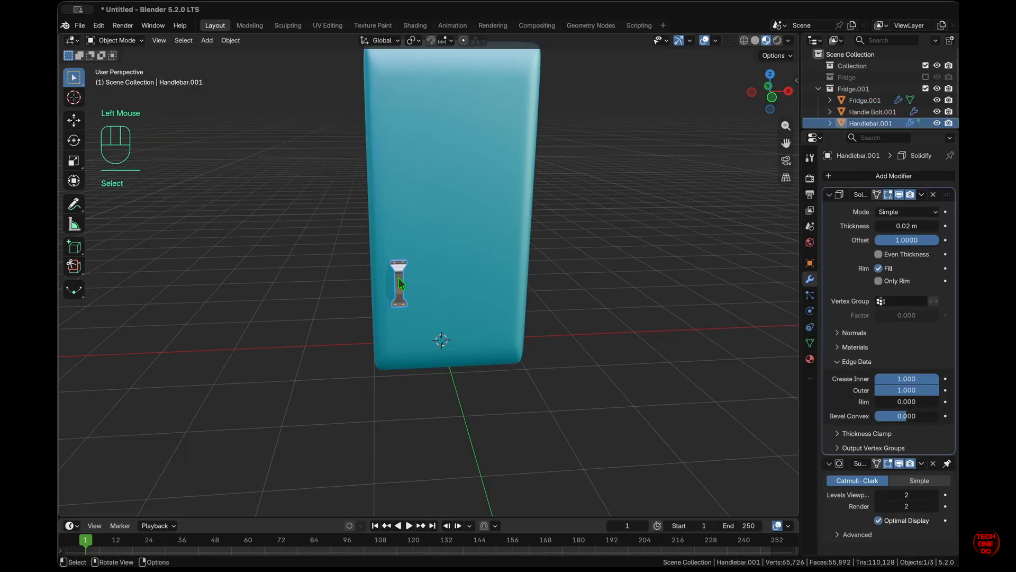
scroll(398, 278, "up", 8, "super")
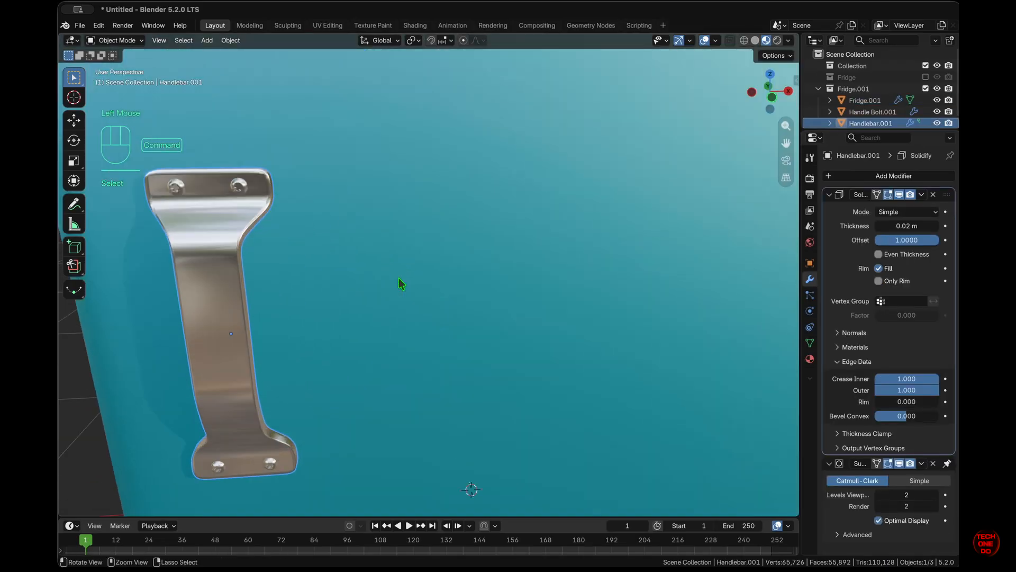
left_click(174, 188, "shift")
key("KP_Decimal")
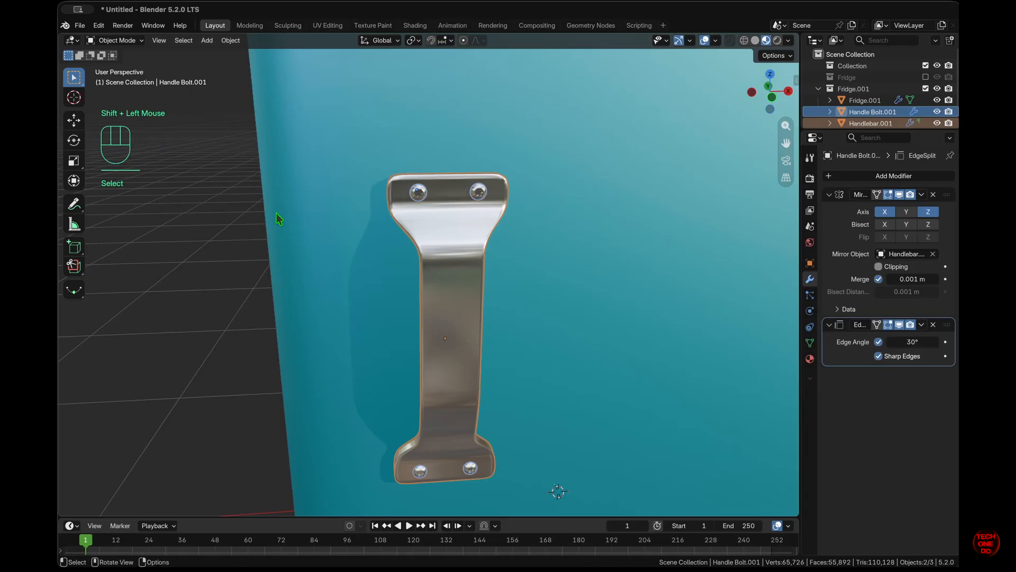
key("g")
key("z")
key("KP_2")
key("super+KP_Enter")
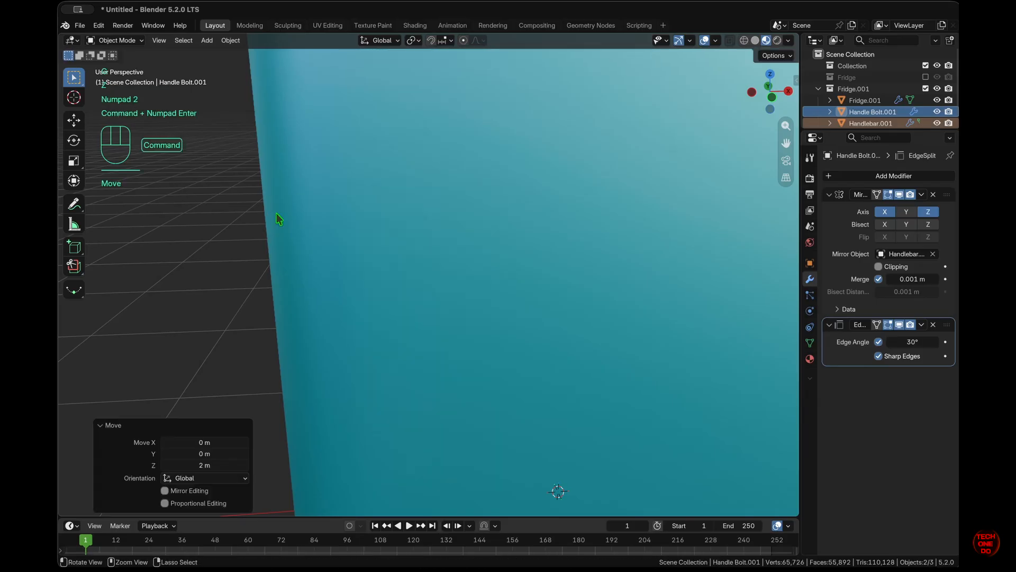
key("super+KP_Enter")
scroll(277, 214, "down", 7, "super")
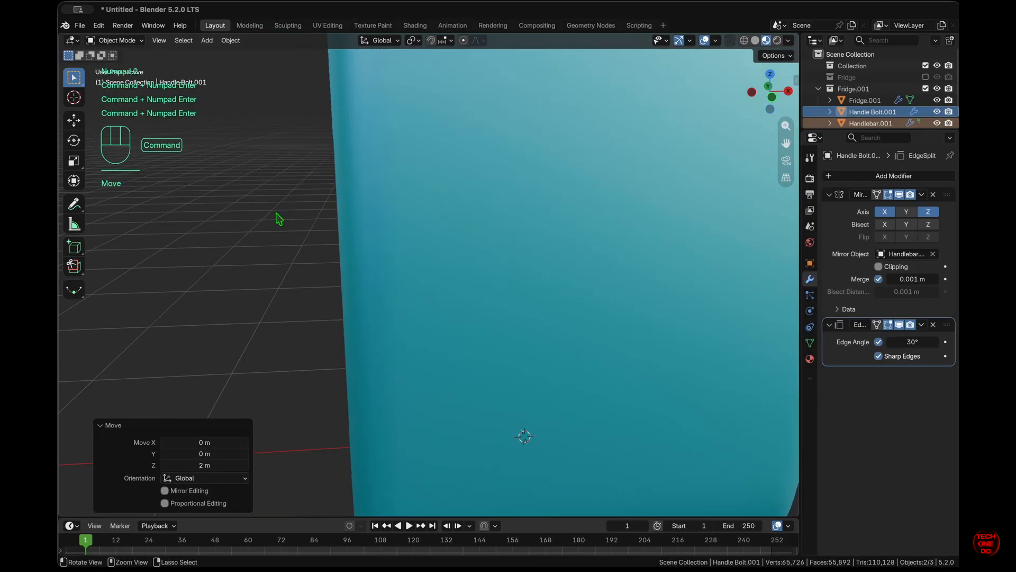
scroll(276, 214, "up", 2, "super")
scroll(277, 214, "down", 3, "super")
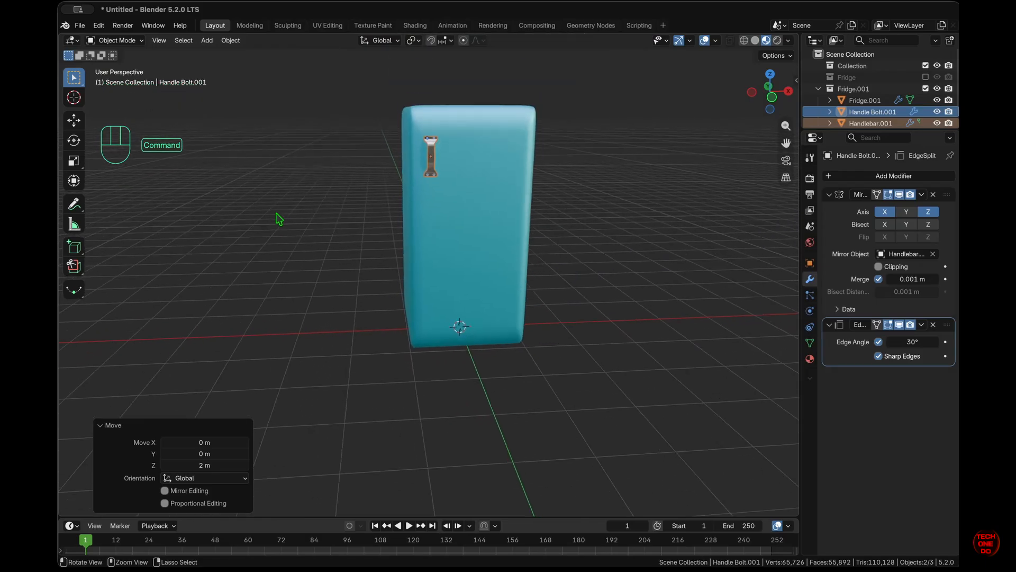
- Examine the tall fridge's base, side gap and handle placement from several angles
key("Tab")
scroll(277, 213, "left", 3)
scroll(276, 213, "right", 1)
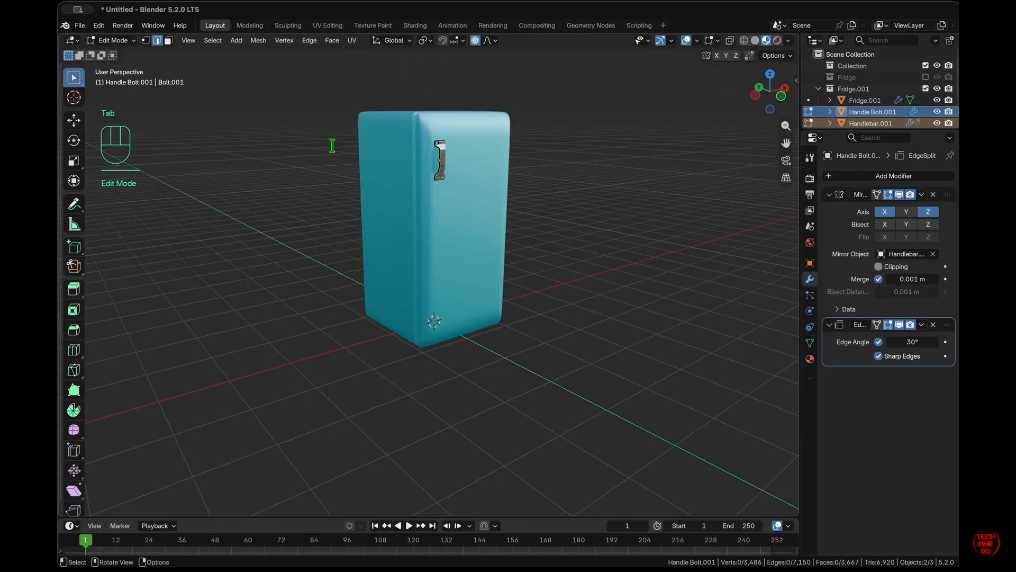
scroll(486, 413, "up", 8, "super")
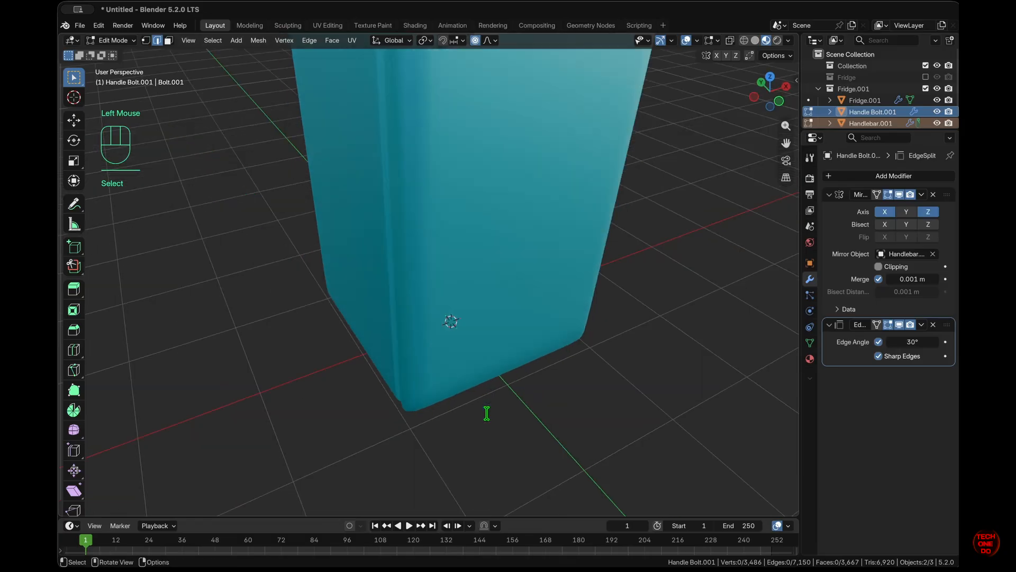
scroll(487, 412, "up", 4, "shift")
scroll(486, 412, "down", 2, "shift")
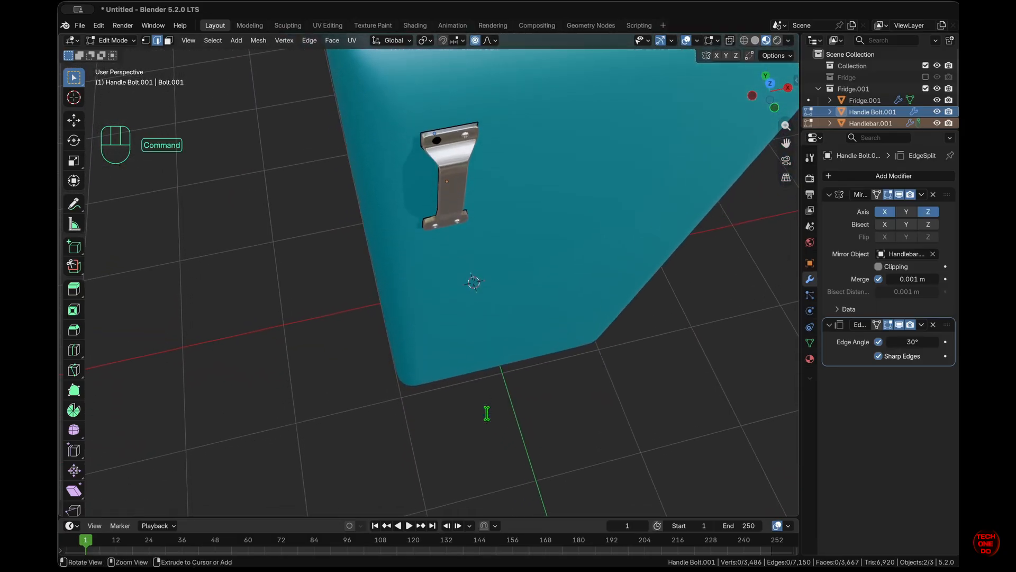
scroll(486, 412, "down", 5, "super")
scroll(487, 412, "left", 10)
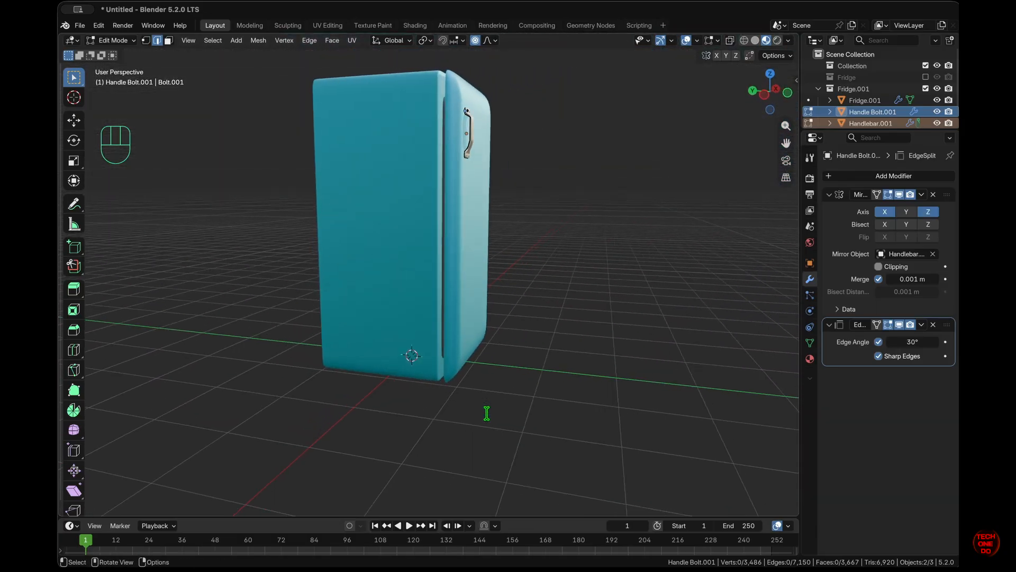
scroll(487, 413, "right", 10)
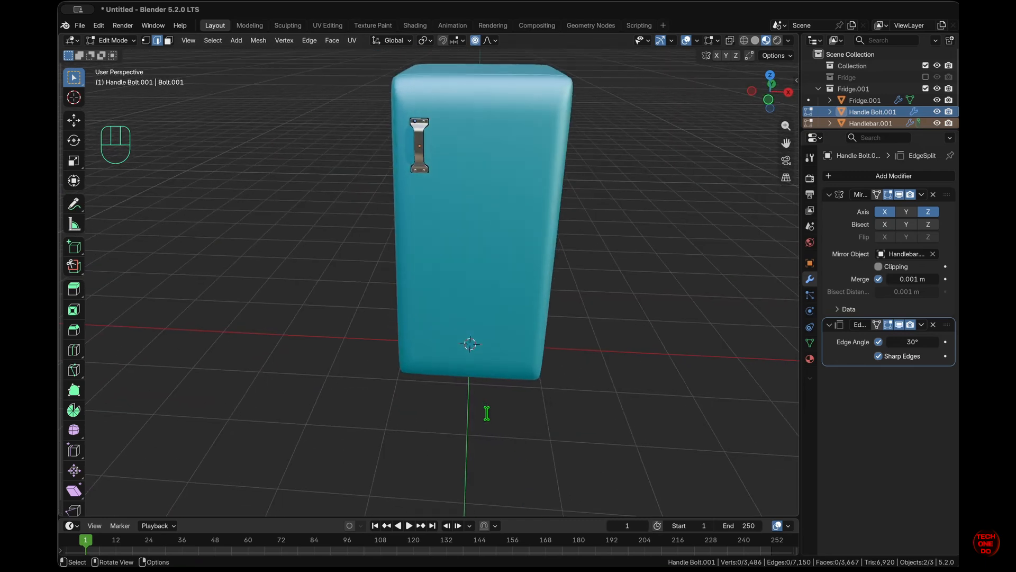
- Return to Object Mode and select the stretched fridge body instead of the handle parts
key("Tab")
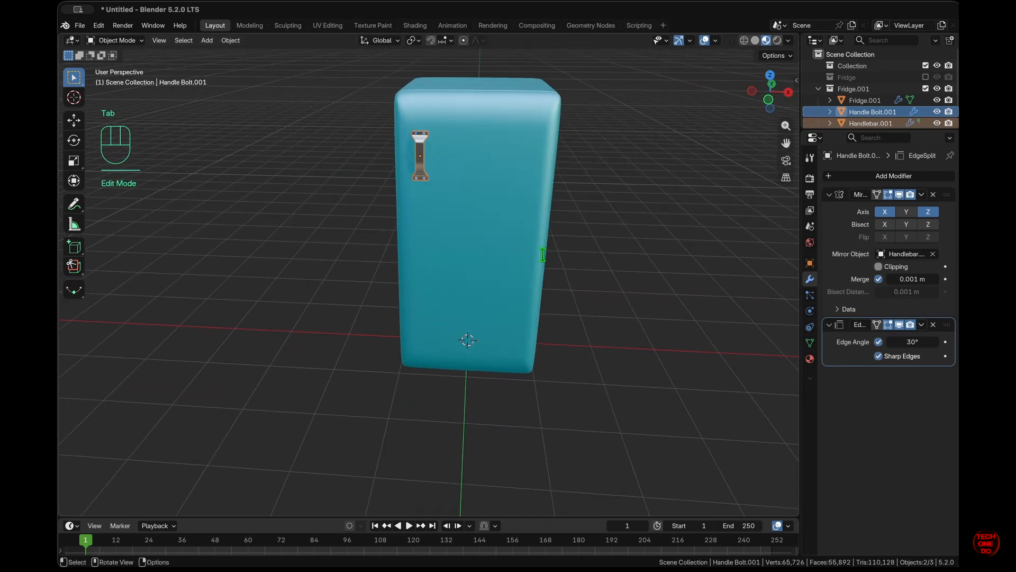
key("Tab")
key("Tab")
left_click(484, 214)
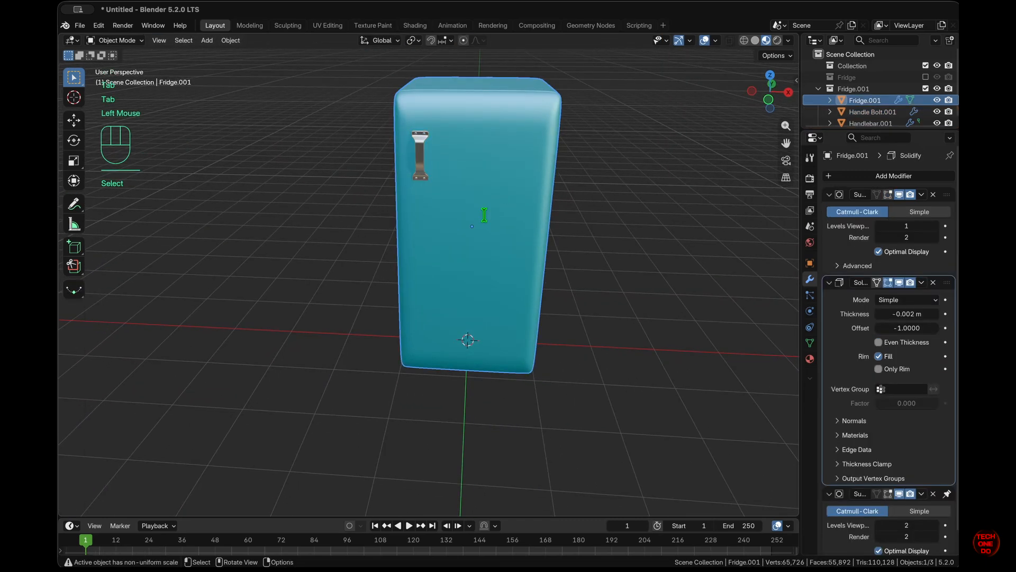
- Compare the tall fridge body's edge mesh in Edit Mode with its smoothed shape in Object Mode from several angles
key("Tab")
scroll(484, 214, "left", 3)
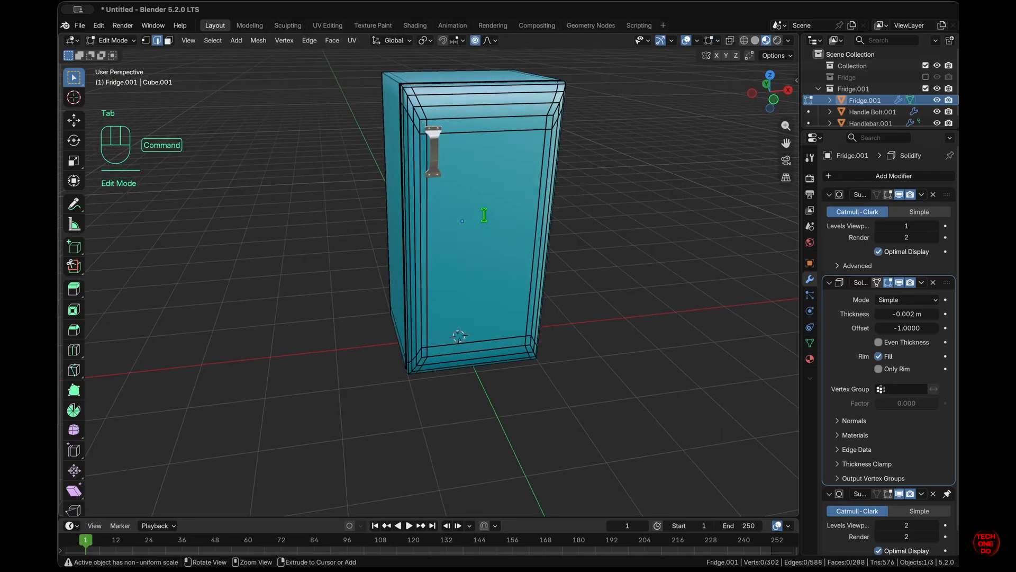
scroll(484, 214, "up", 4, "super")
scroll(484, 214, "down", 4, "super")
scroll(484, 215, "right", 3)
key("Tab")
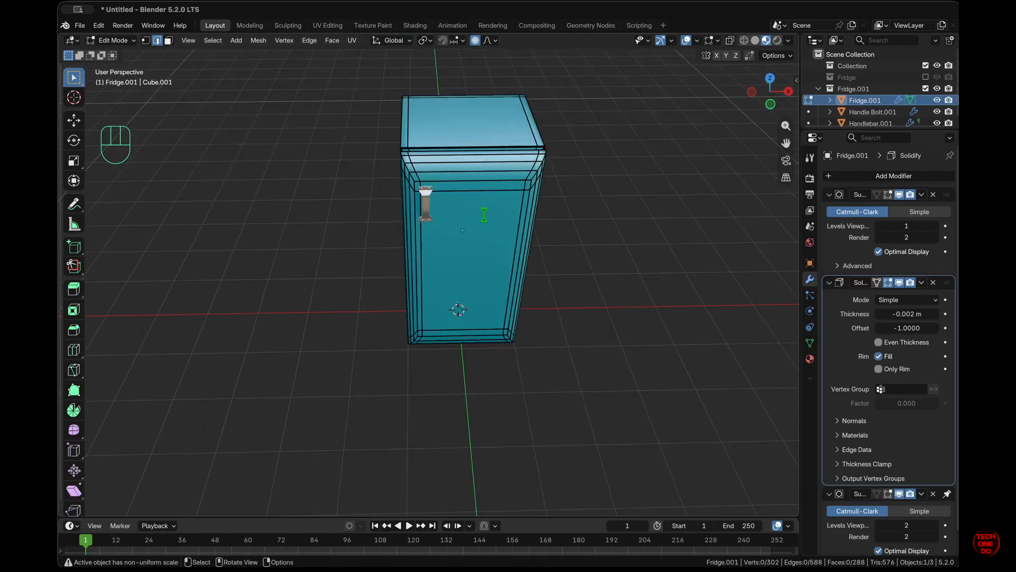
scroll(484, 215, "up", 5)
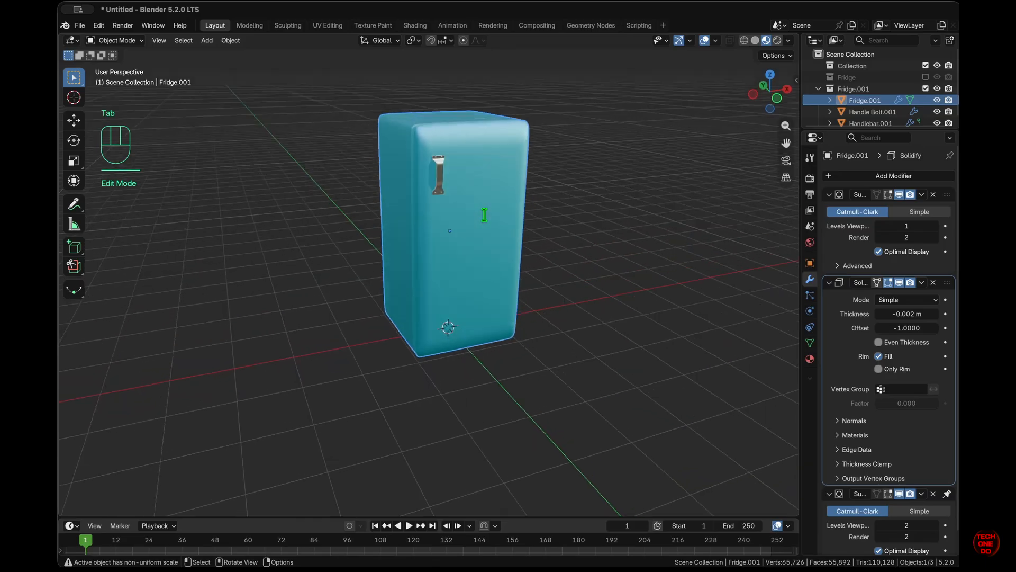
key("Tab")
scroll(484, 214, "right", 3)
scroll(484, 215, "up", 5, "super")
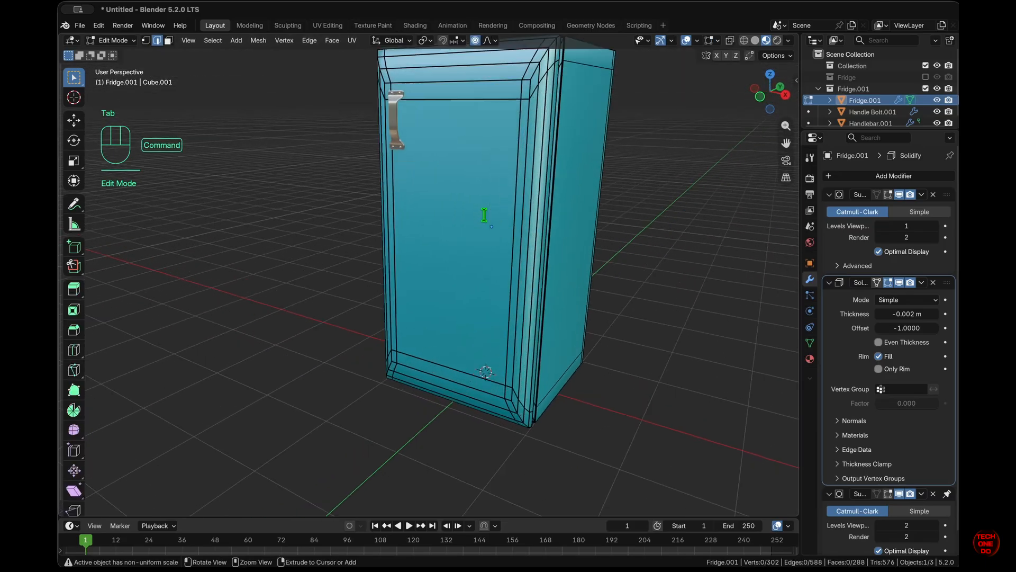
scroll(484, 214, "down", 5, "super")
scroll(484, 214, "left", 3)
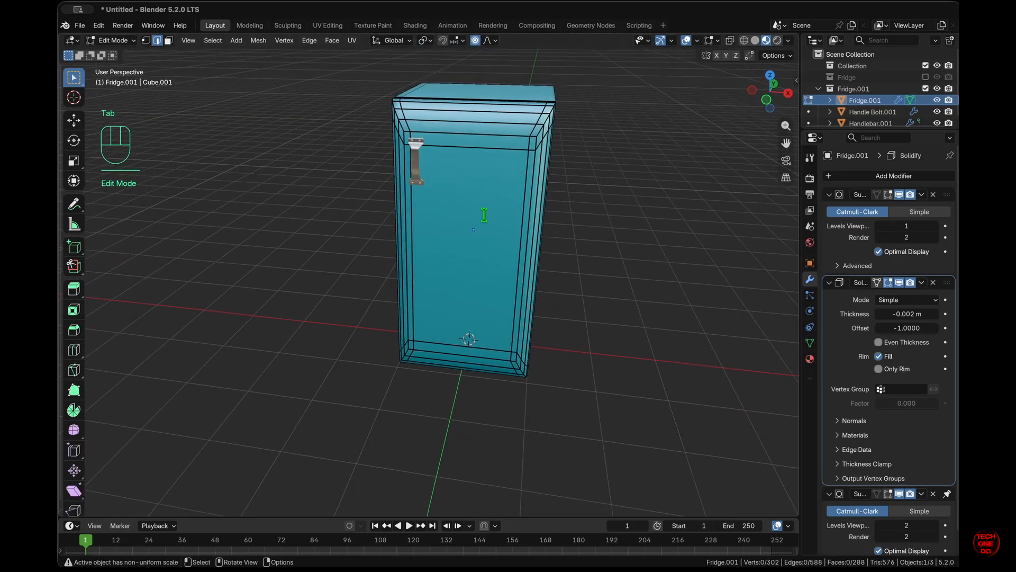
- Select the vertical edge loops near both sides of the fridge door together with the matching loops running across the cabinet's top
left_click(409, 126, "alt")
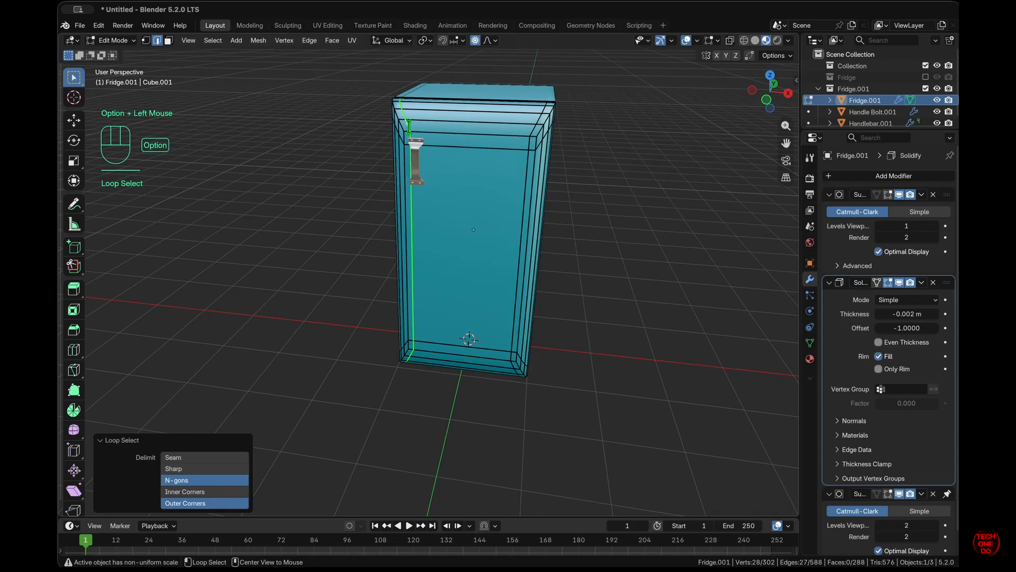
left_click(529, 135, "alt+shift")
scroll(589, 322, "left", 2)
scroll(589, 323, "up", 3, "super")
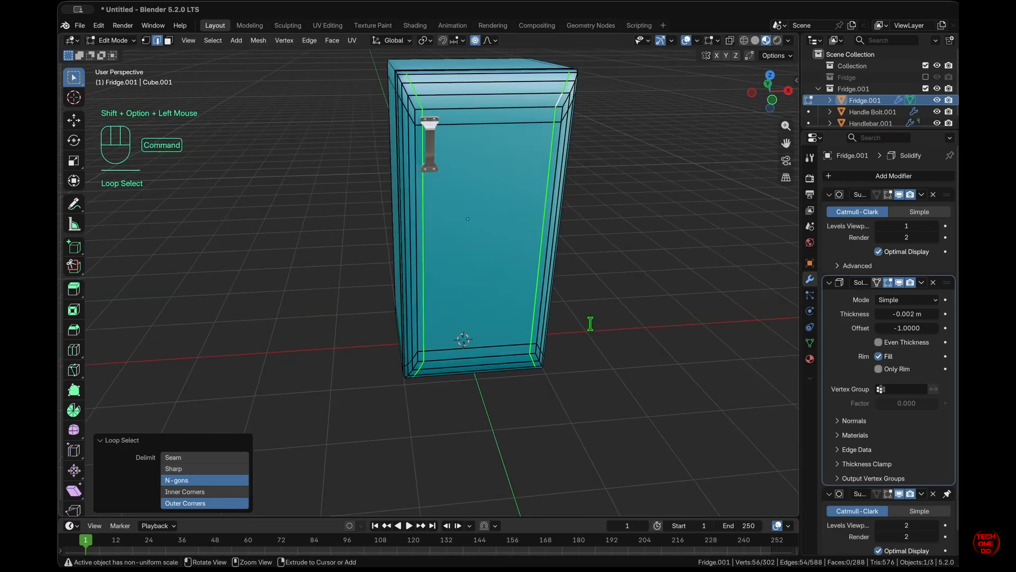
scroll(590, 322, "down", 4, "super")
scroll(590, 324, "up", 5)
scroll(590, 324, "up", 2)
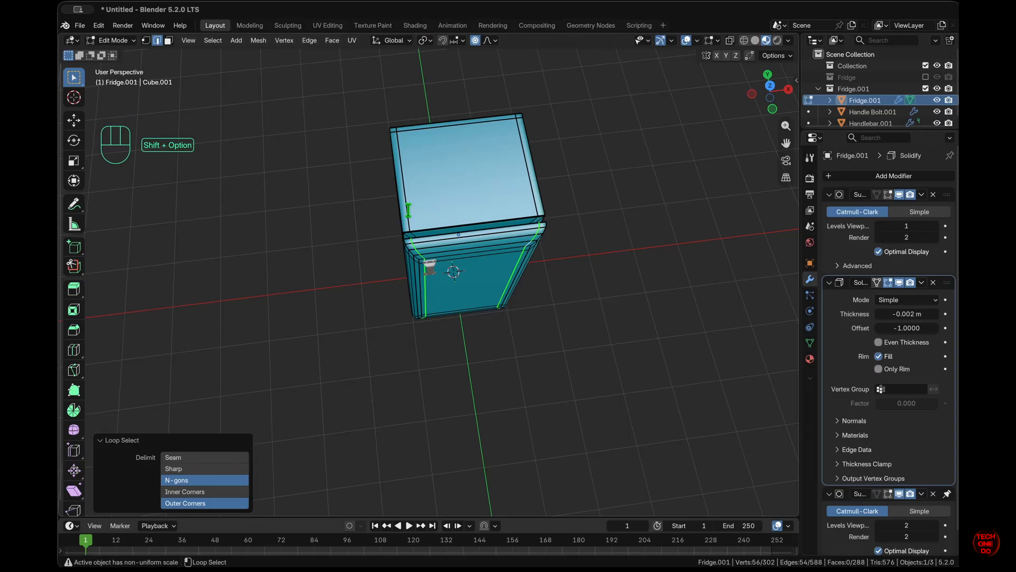
left_click(532, 193, "alt+shift")
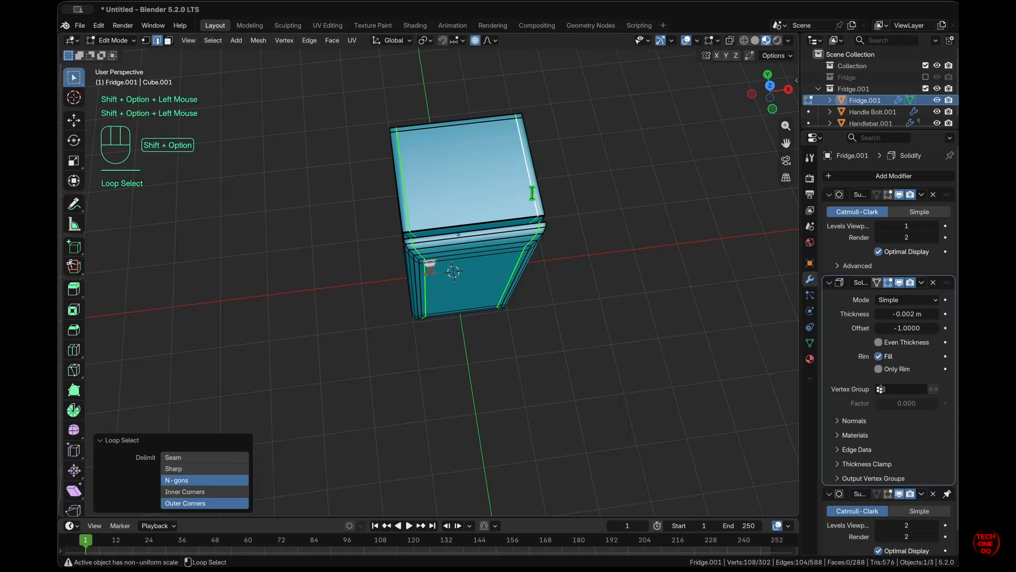
scroll(595, 258, "up", 5)
scroll(594, 258, "down", 6)
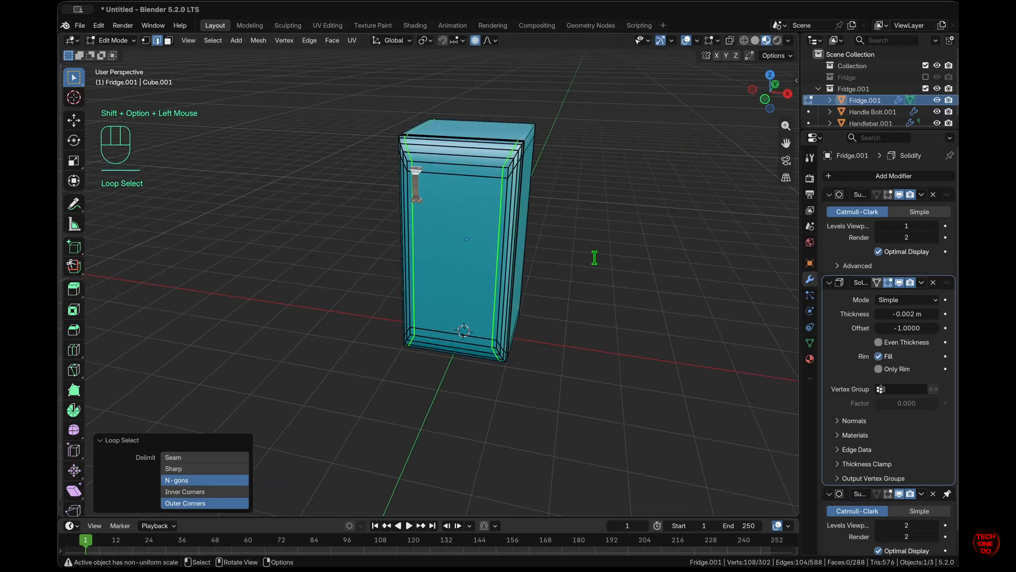
scroll(594, 257, "up", 4, "super")
scroll(595, 258, "down", 4, "super")
scroll(594, 258, "up", 2)
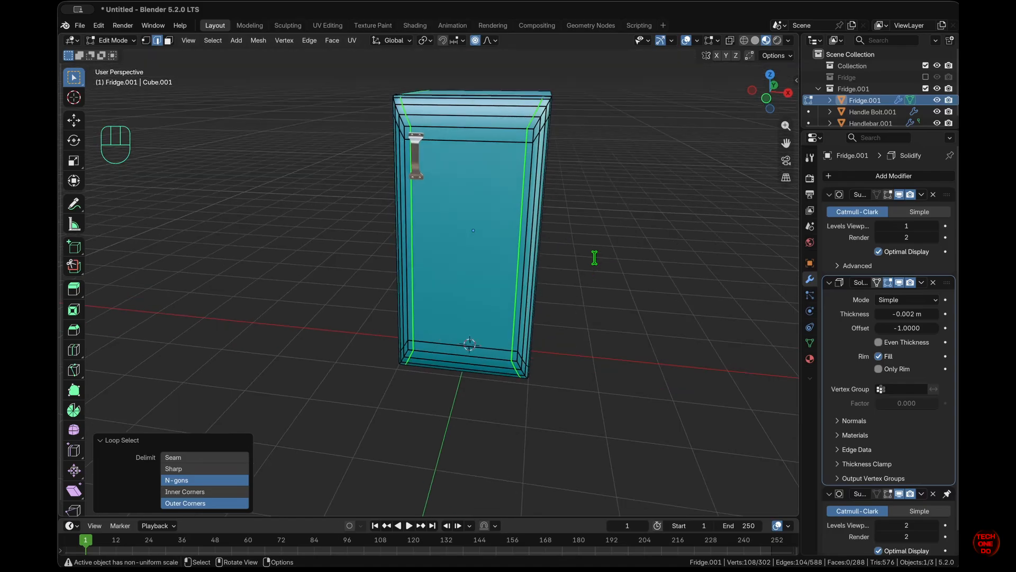
key("s")
key("x")
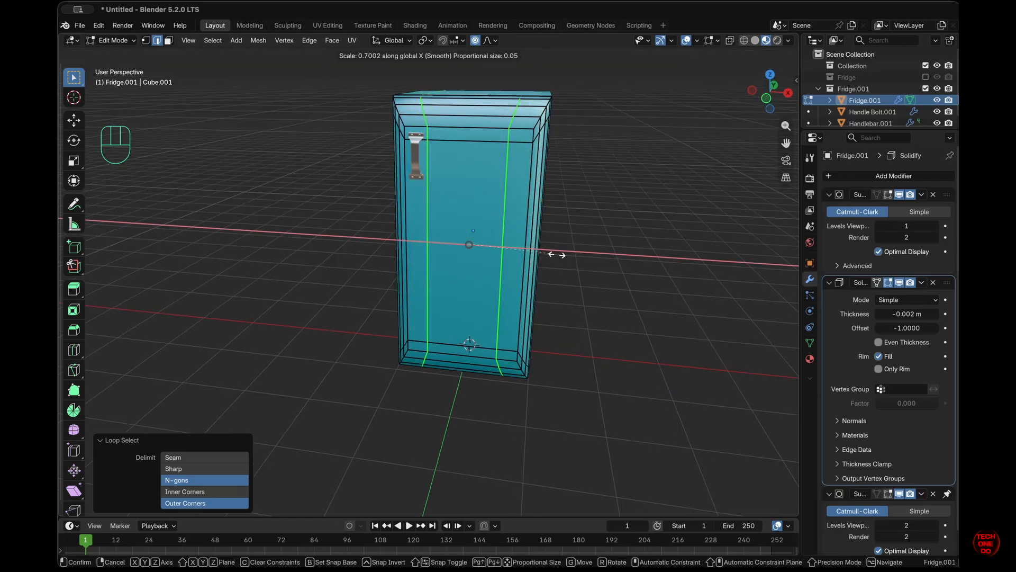
key("Escape")
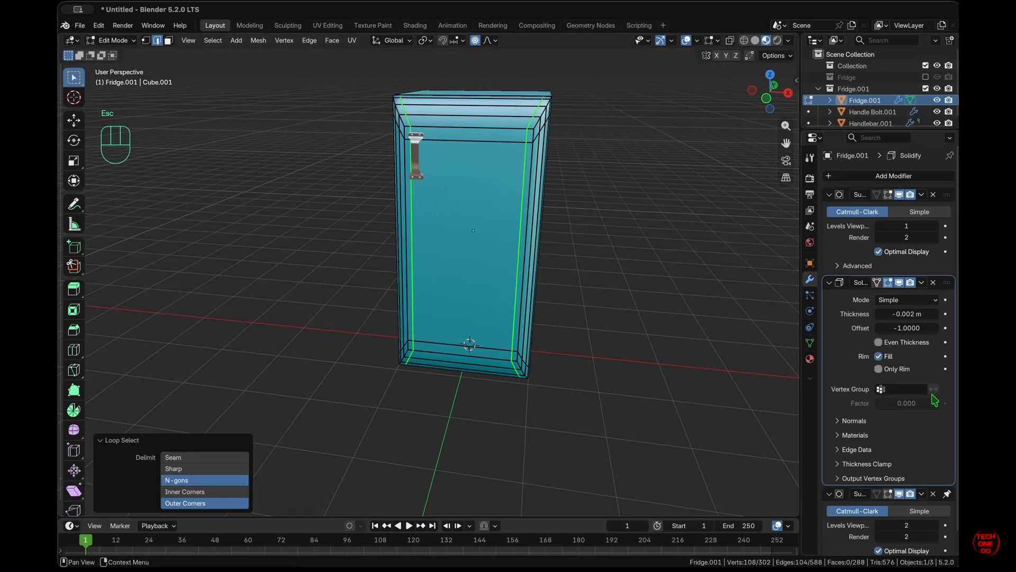
- Enable the Edit Mode display of both Subdivision modifiers on the fridge body to preview the smoothed shape while editing
left_click(888, 493)
scroll(611, 282, "left", 3)
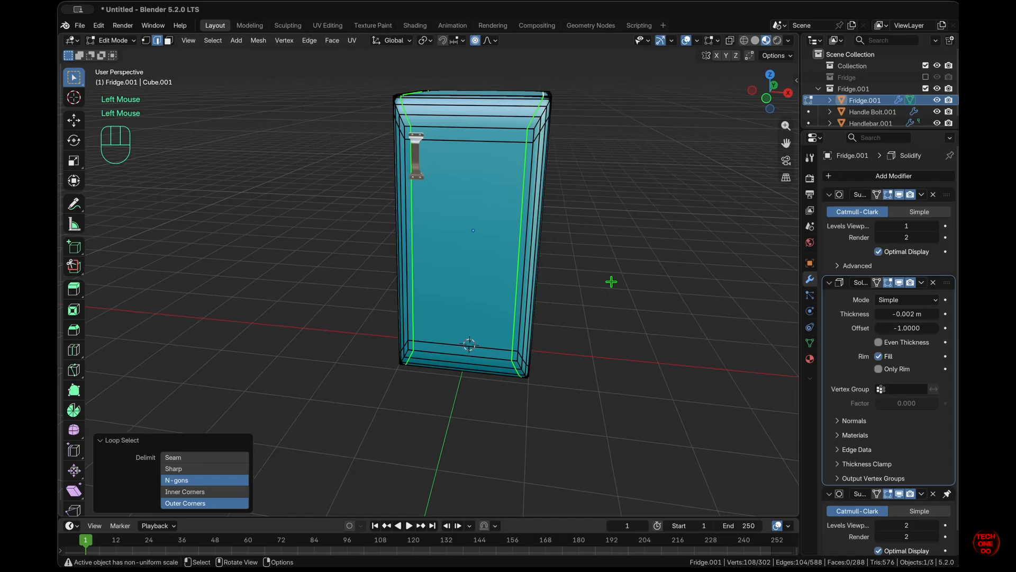
scroll(611, 281, "up", 3)
scroll(612, 281, "up", 3, "super")
scroll(611, 282, "up", 3, "shift")
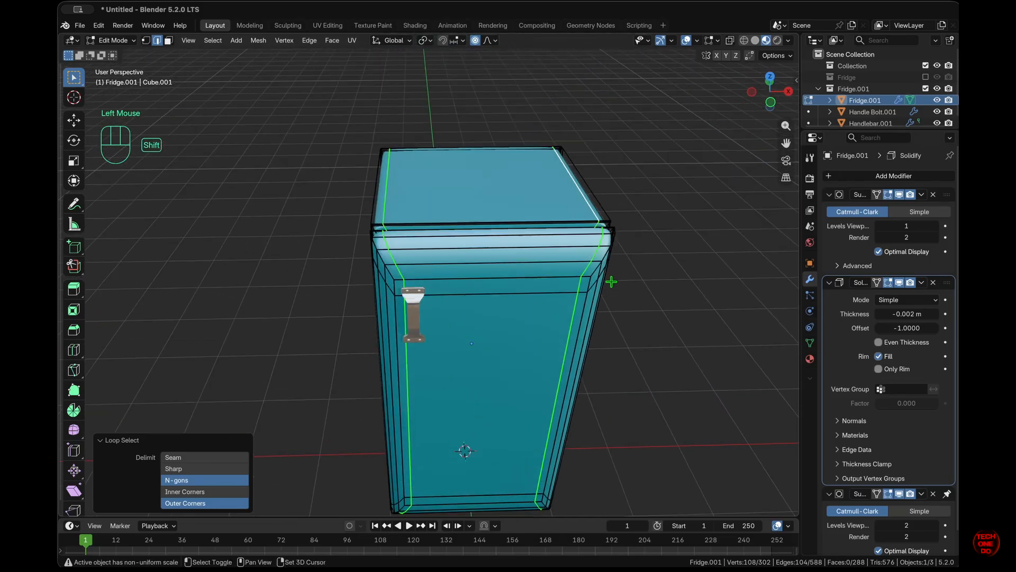
scroll(611, 282, "down", 2)
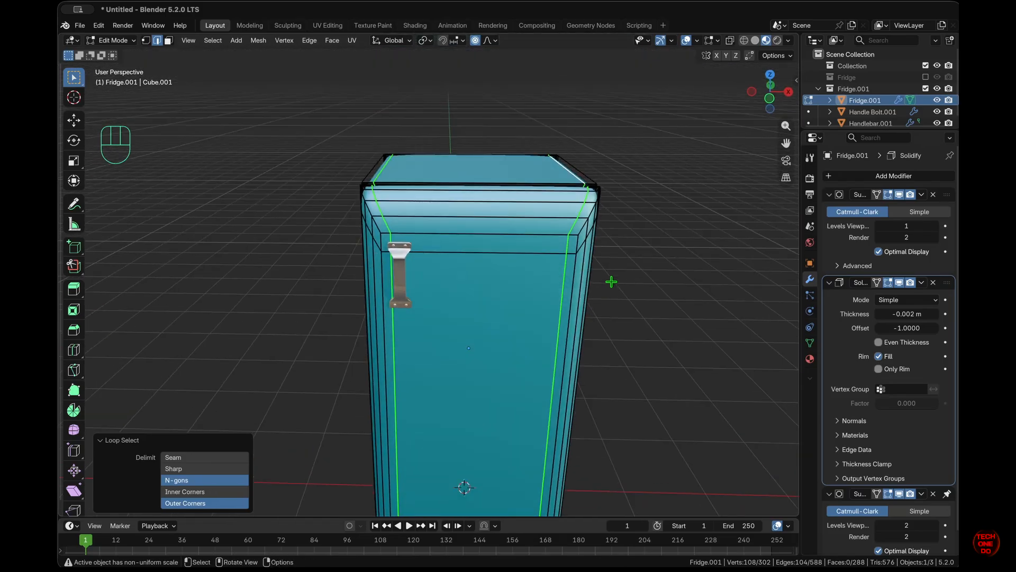
- Scale the selected vertical edge loops by -0.114 along the X axis to round the fridge's corners, and return to Object Mode
key("s")
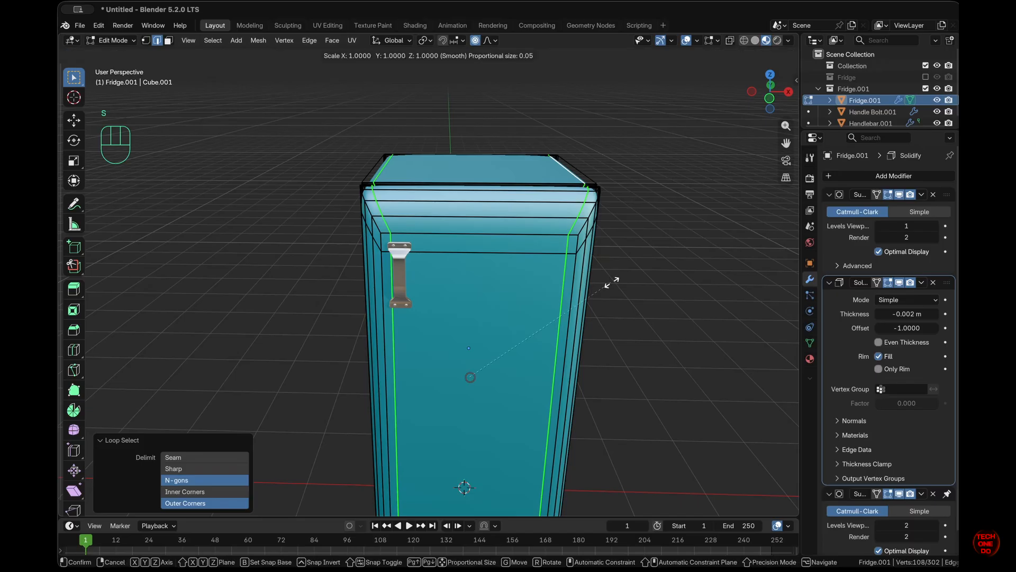
key("x")
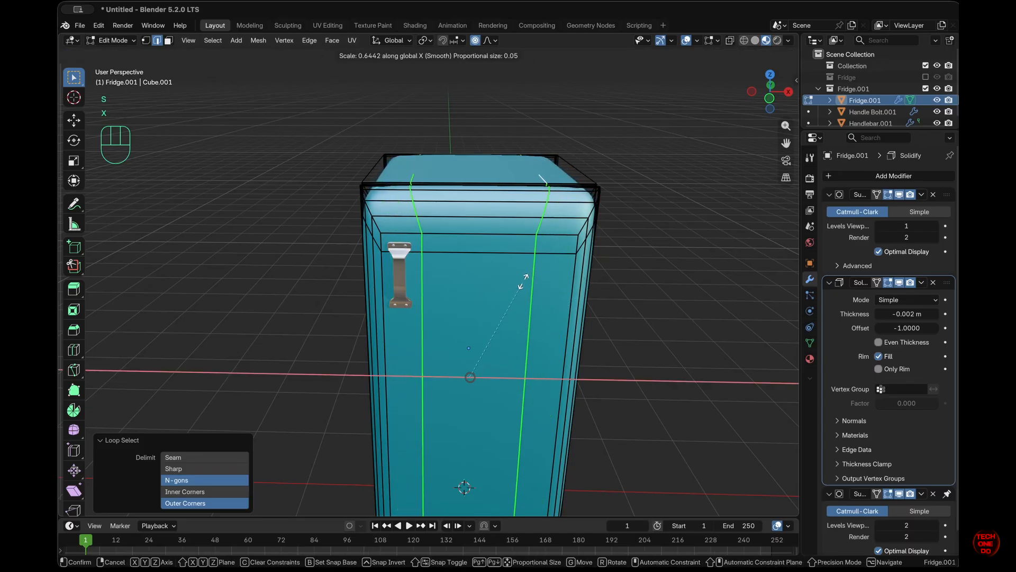
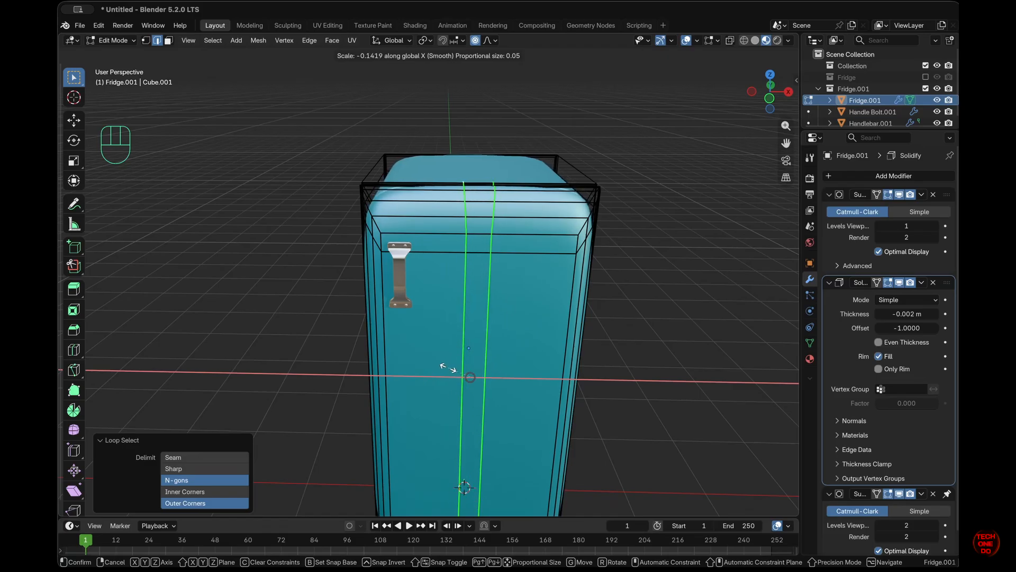
left_click(453, 367)
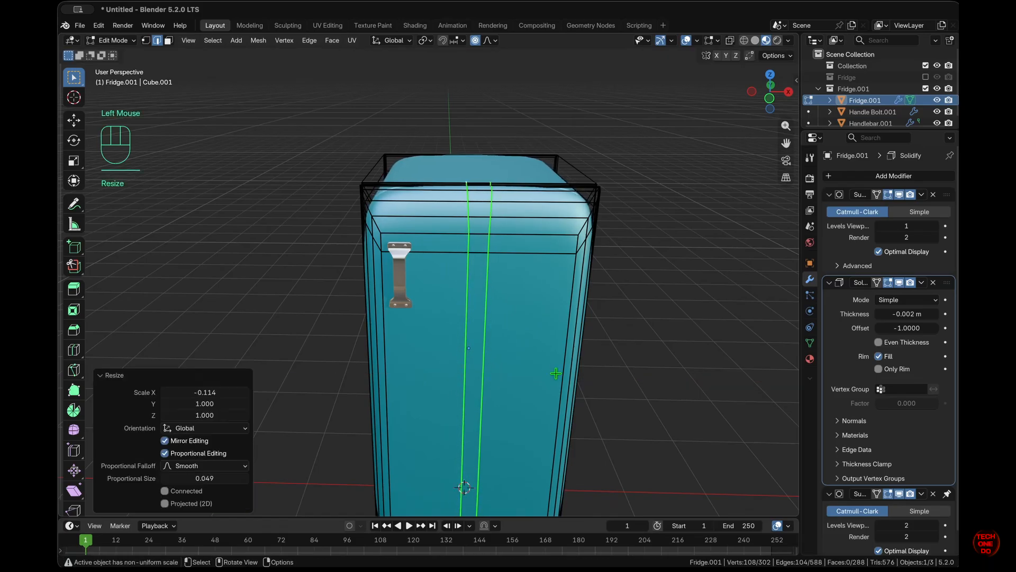
key("Tab")
mouse_move(556, 373)
middle_mouse_down()
mouse_move(635, 374)
mouse_move(598, 349)
mouse_move(557, 373)
mouse_move(598, 365)
mouse_move(556, 374)
mouse_move(551, 338)
mouse_move(592, 392)
mouse_move(576, 413)
mouse_move(556, 373)
middle_mouse_up()
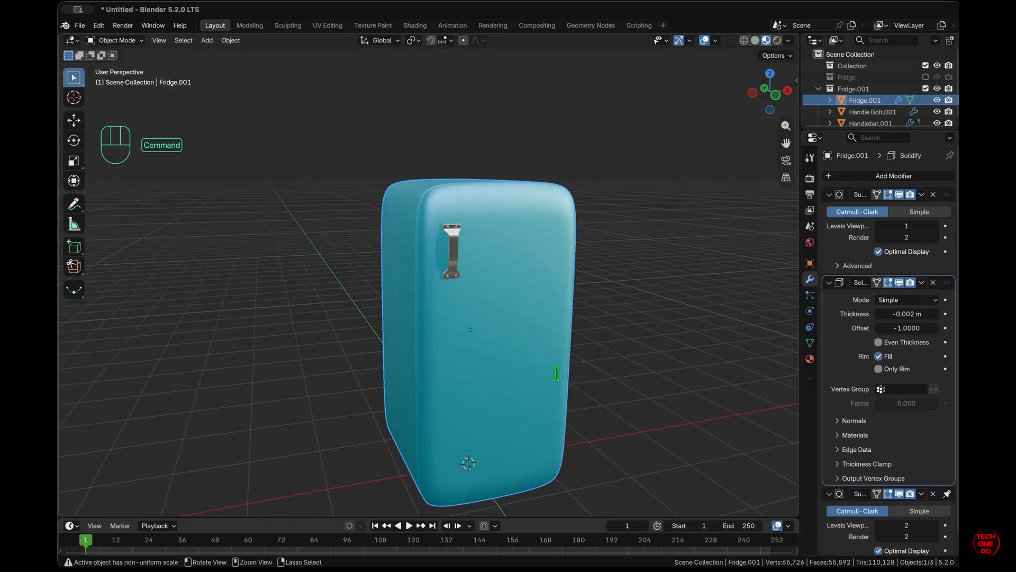
scroll(556, 373, "up", 3)
key("Tab")
key("Tab")
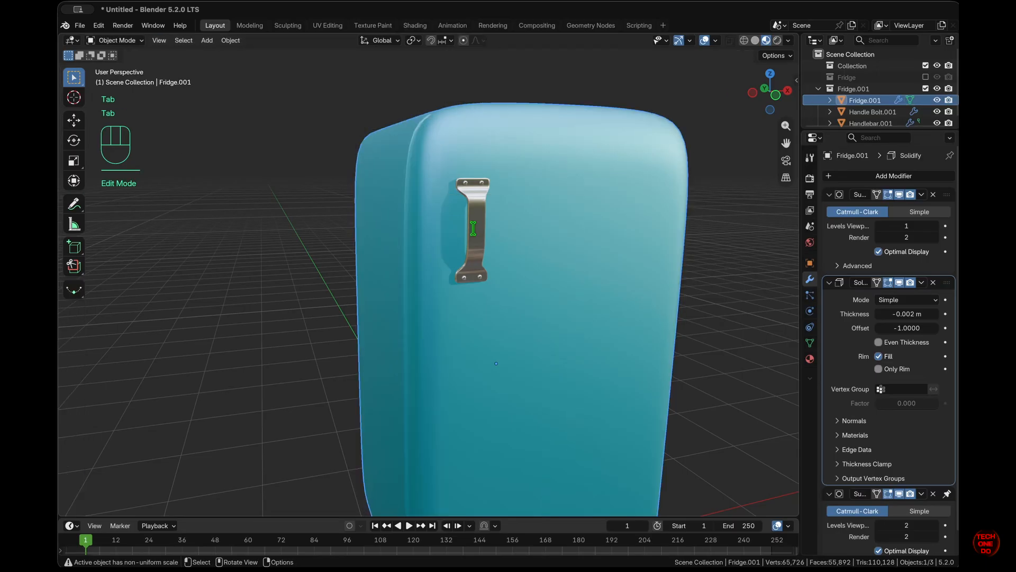
- Move the handlebar and its bolts together down 0.2 m along the Z axis
key("Tab")
left_click(475, 229)
key("Tab")
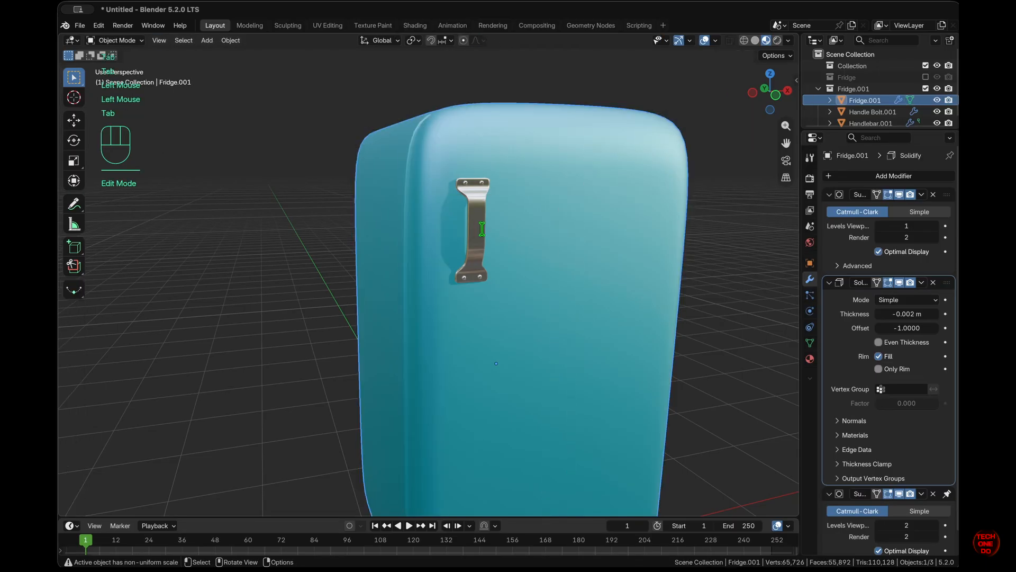
left_click(476, 229)
scroll(481, 229, "up", 3)
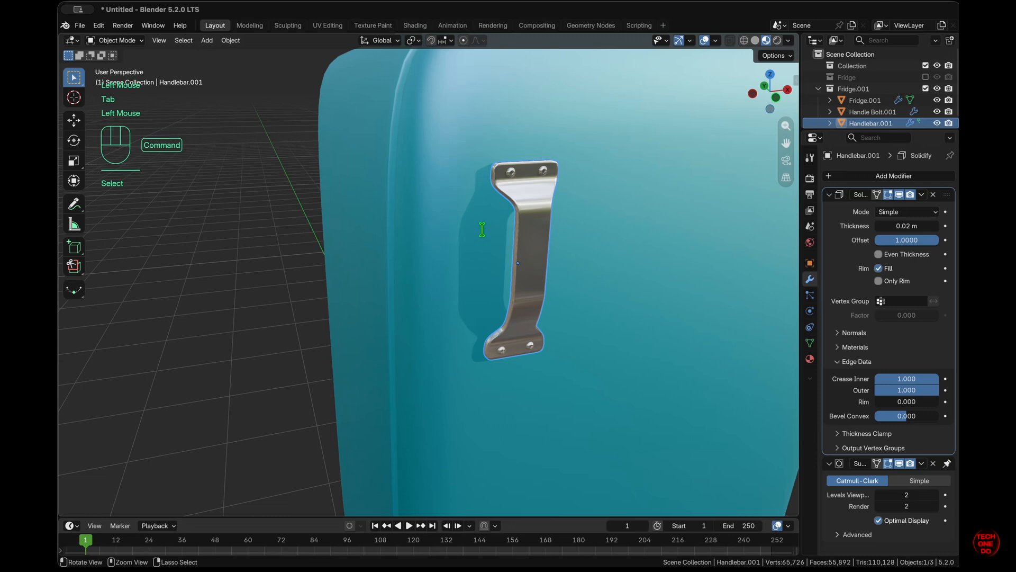
left_click(513, 172, "shift")
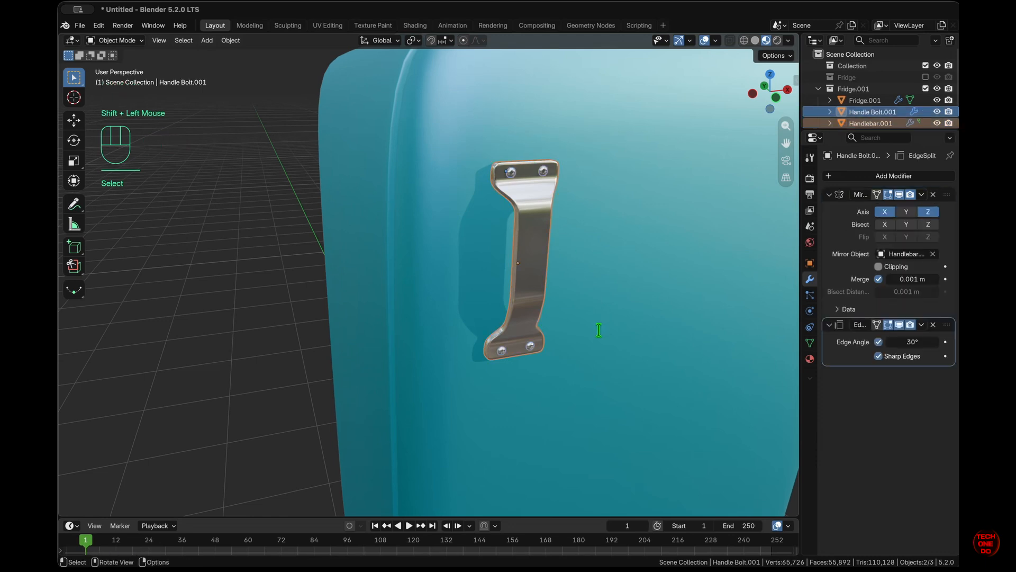
key("g")
key("z")
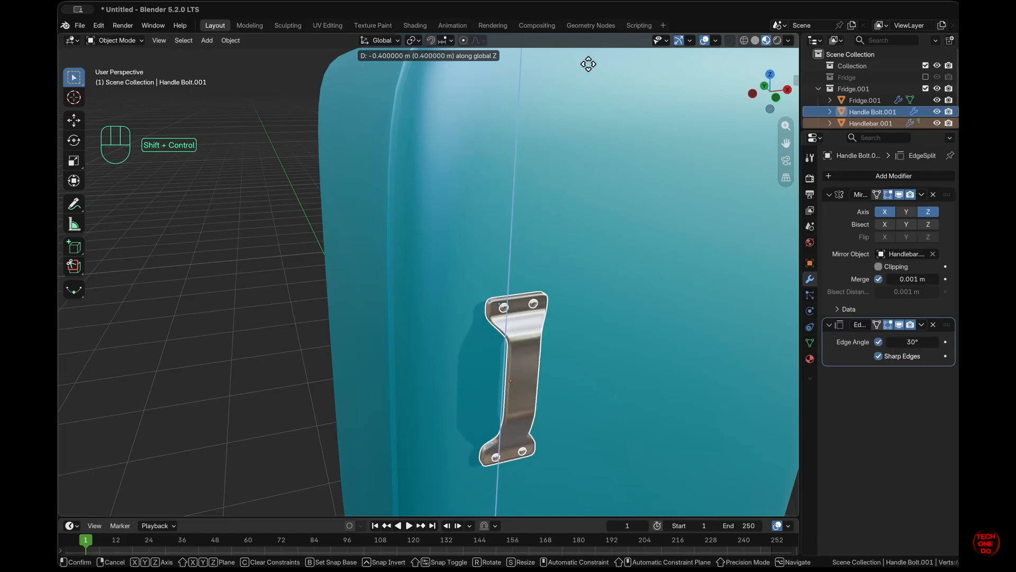
left_click(531, 477, "ctrl+shift")
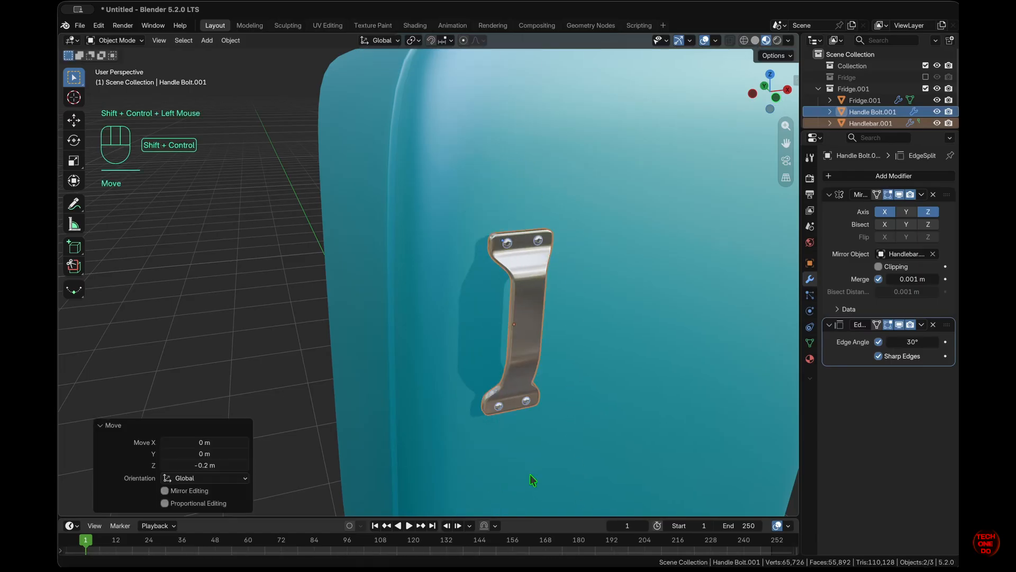
- Parent the handle bolts to the handlebar using the Object option, leaving only the handlebar selected
left_click(557, 392)
scroll(556, 394, "up", 5)
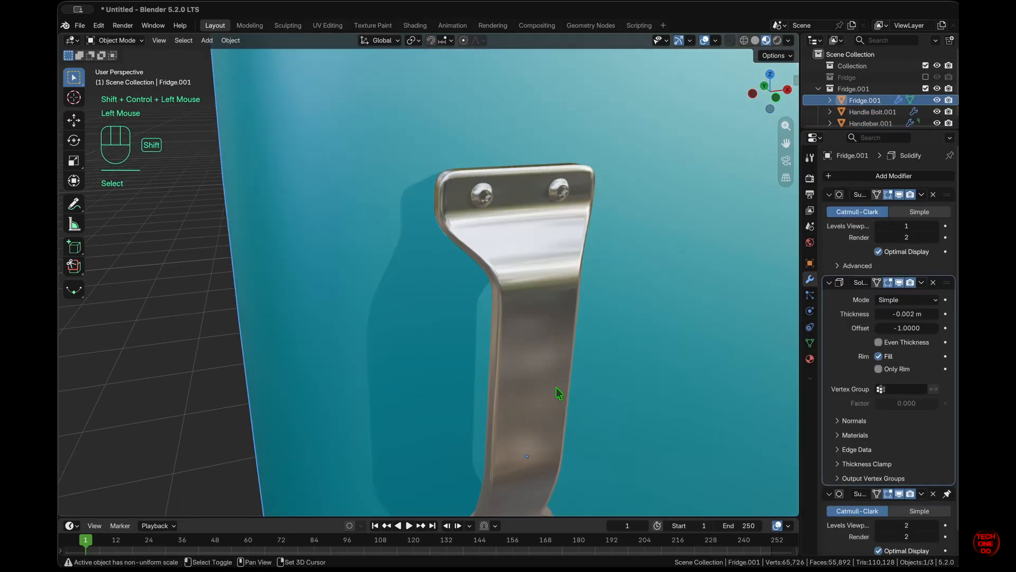
left_click(330, 282)
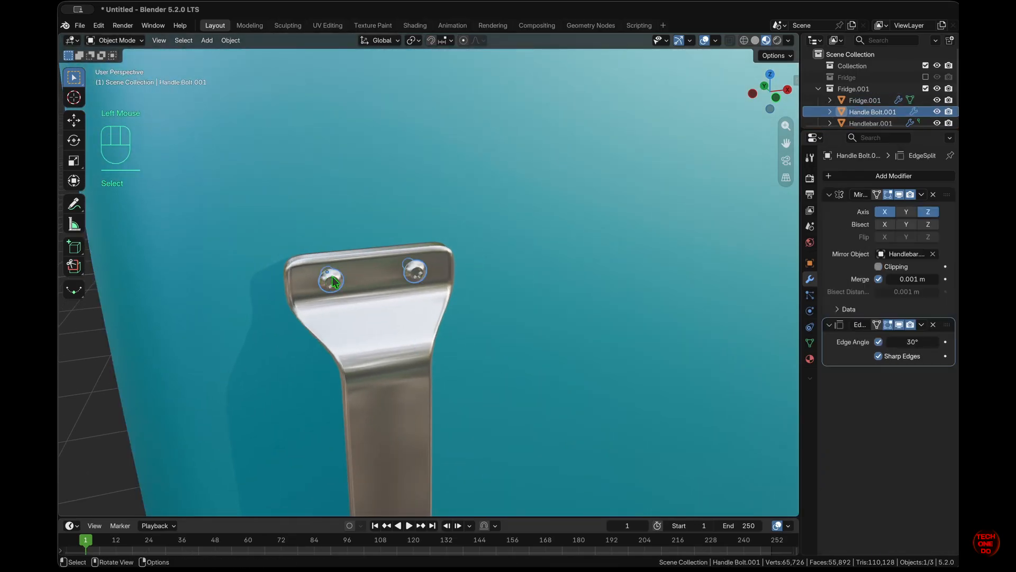
left_click(376, 279, "shift")
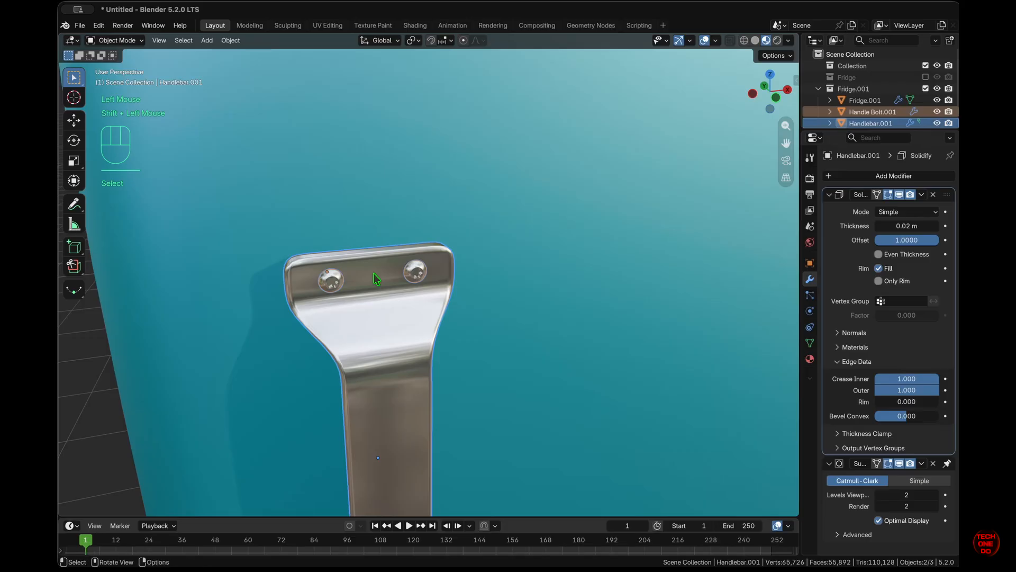
right_click(376, 278)
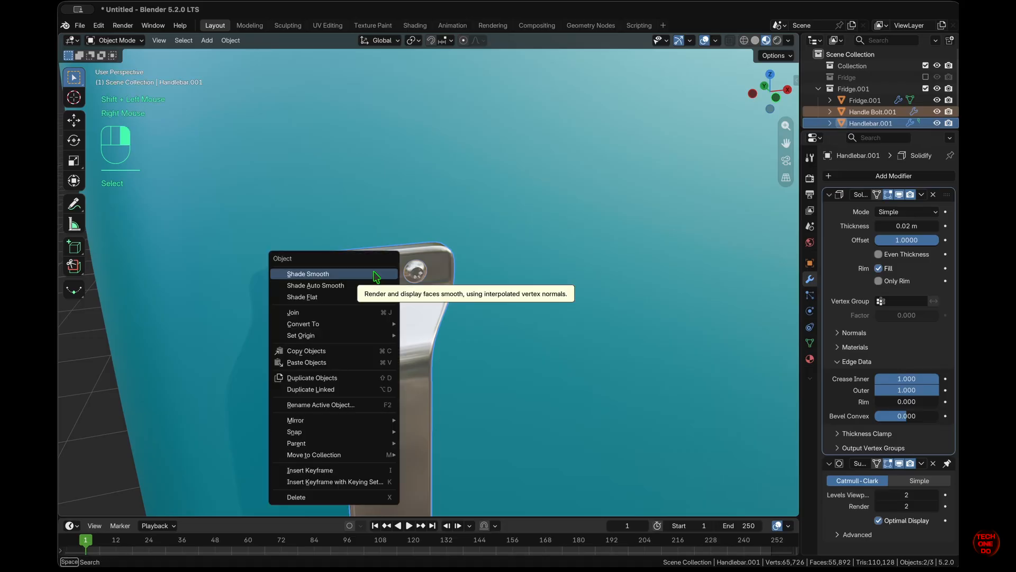
left_click(376, 274)
key("ctrl+p")
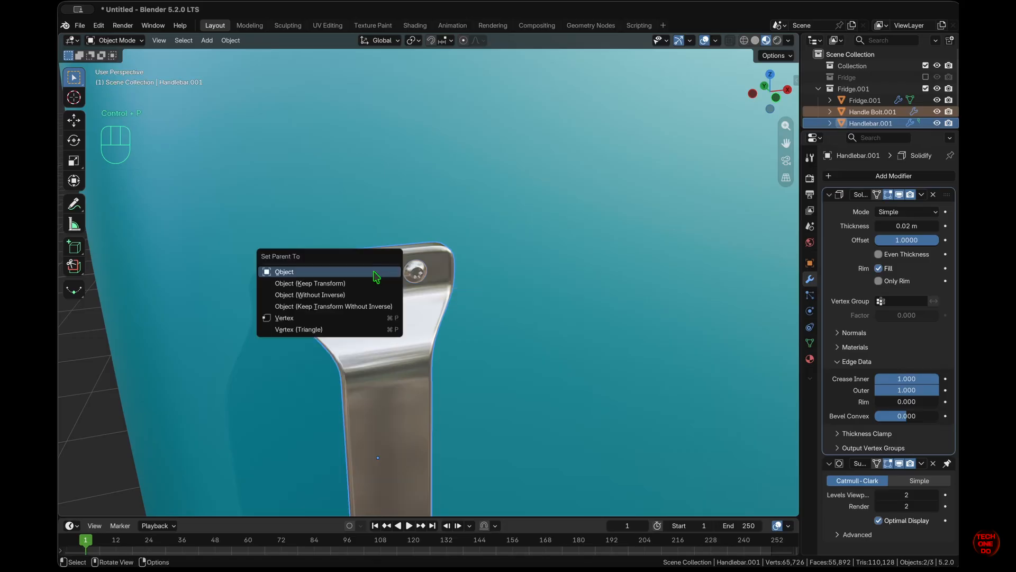
left_click(374, 273)
left_click(406, 304)
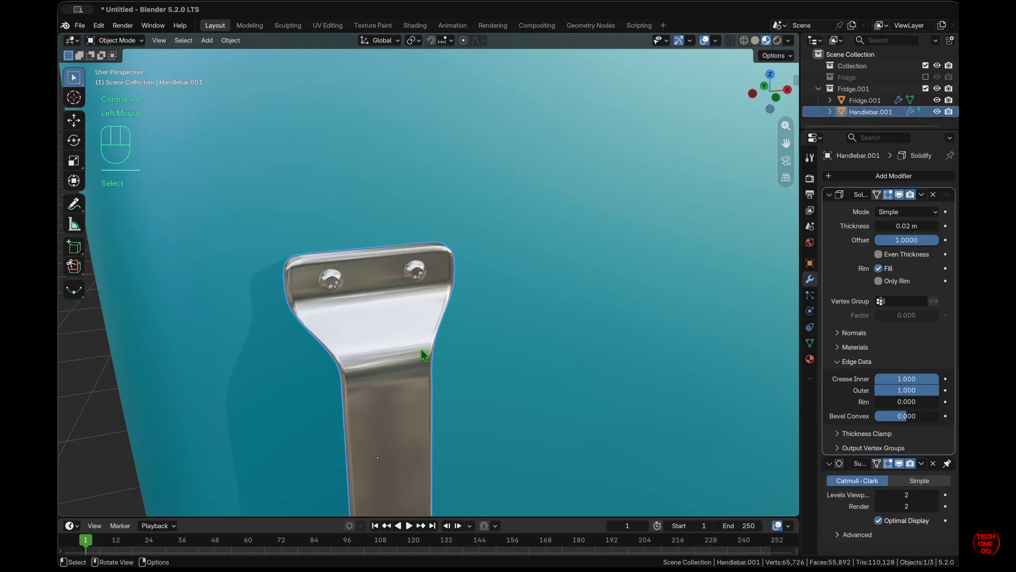
scroll(412, 403, "down", 5)
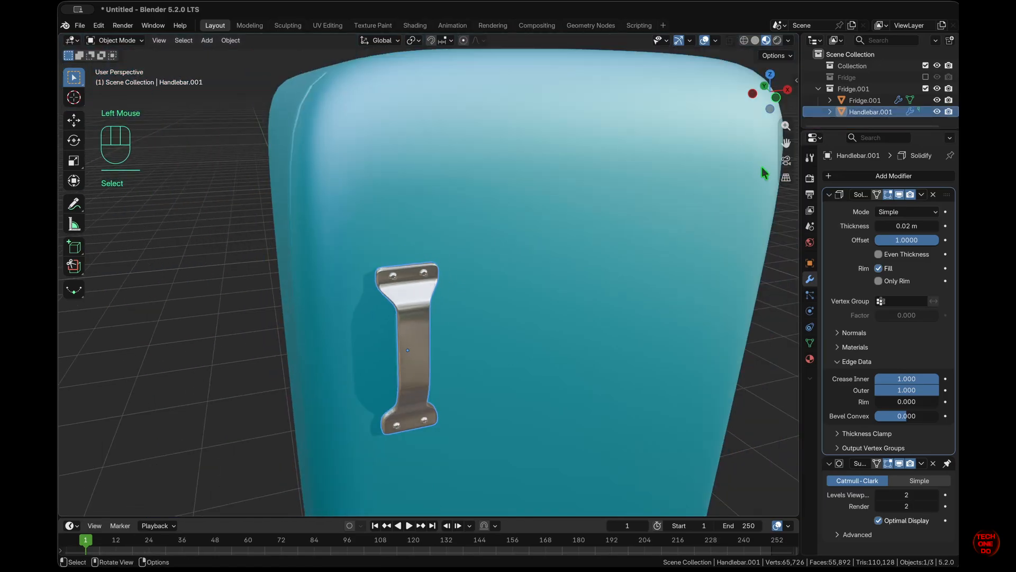
middle_click_drag(483, 310, 530, 289)
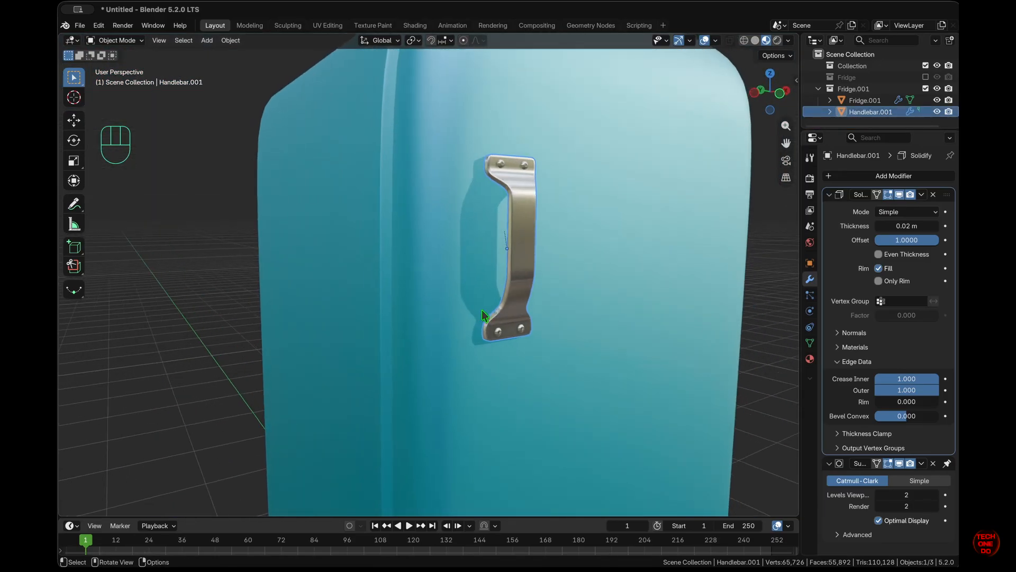
- Examine the taller fridge and its parented handle from several angles
key("Tab")
scroll(482, 310, "down", 5)
key("Tab")
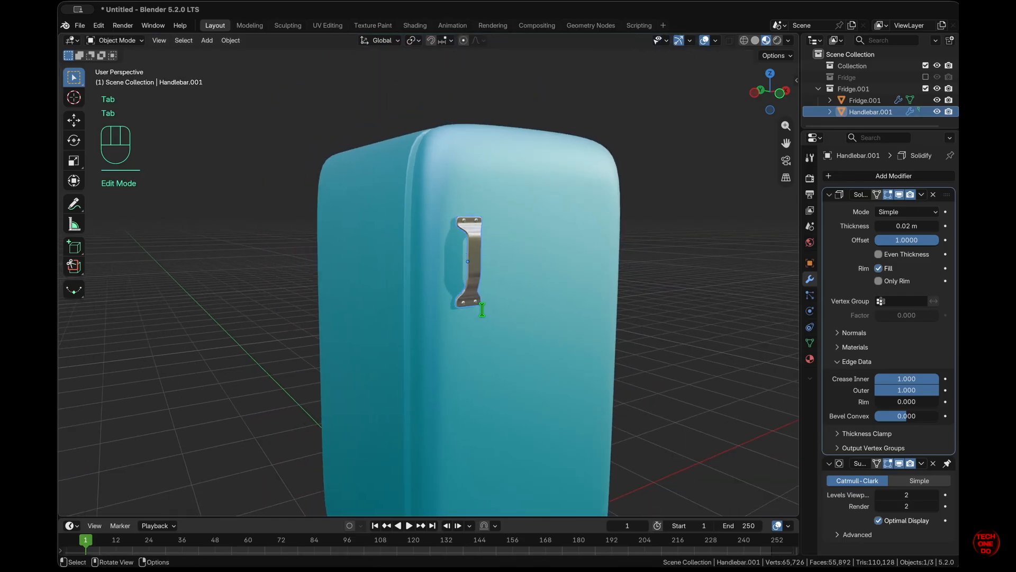
left_click(697, 360)
scroll(697, 360, "down", 4)
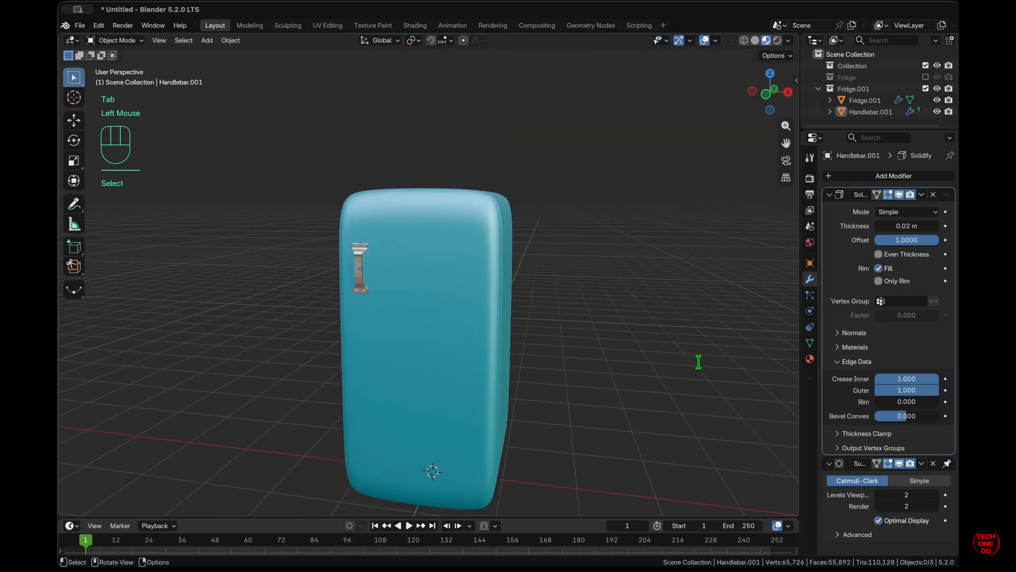
key("Tab")
key("Tab")
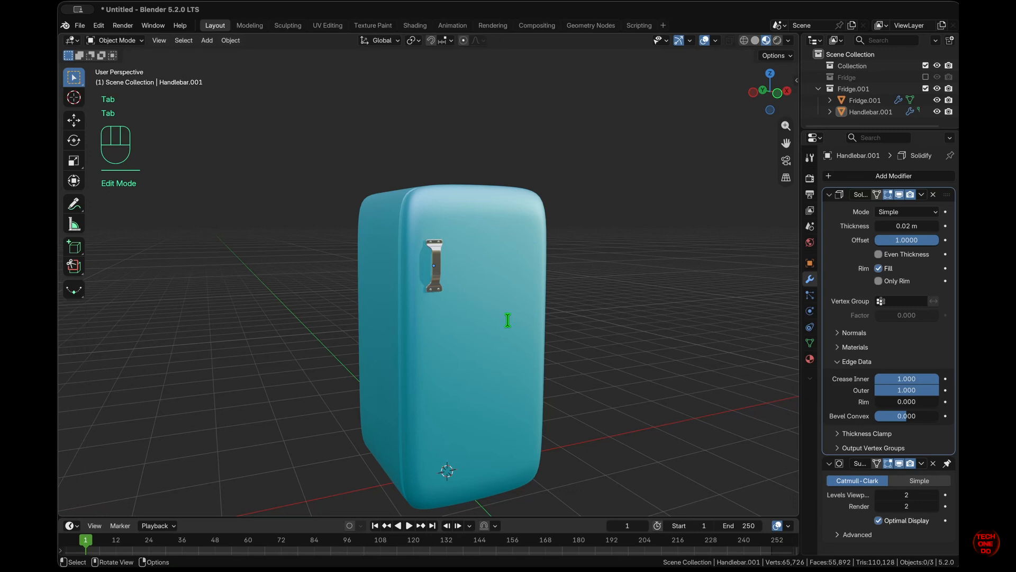
key("Tab")
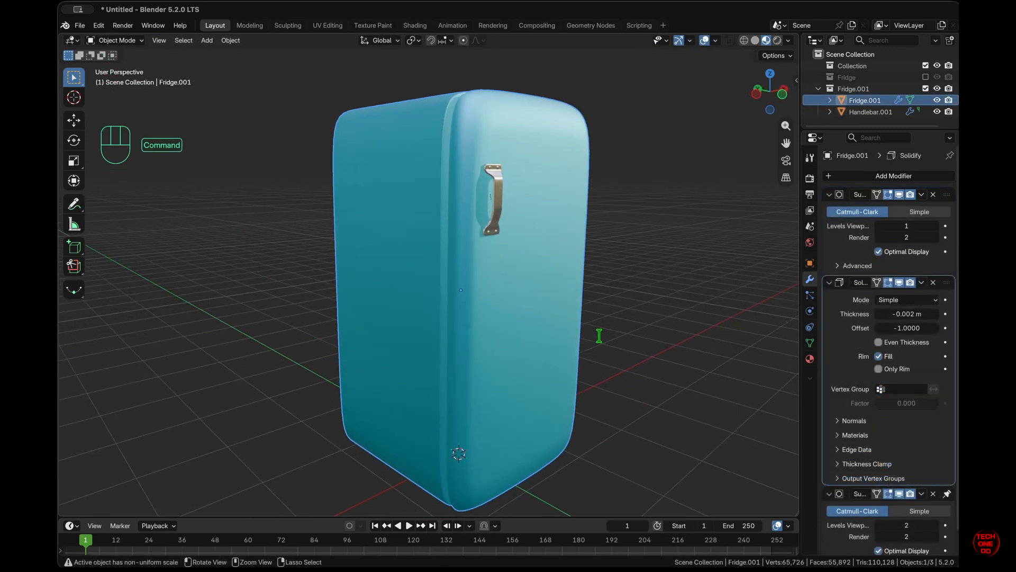
scroll(599, 336, "down", 3, "super")
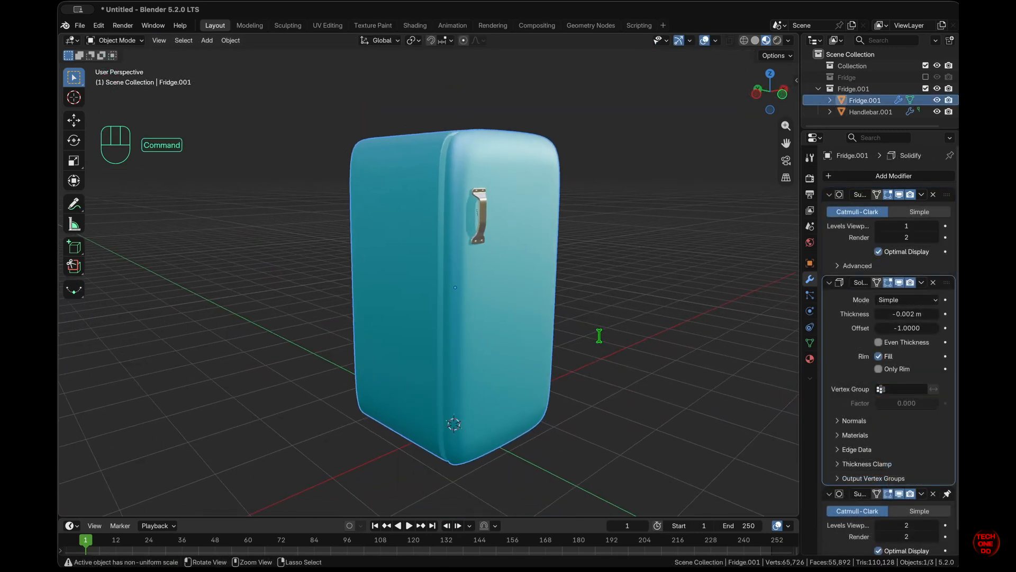
scroll(599, 336, "right", 3)
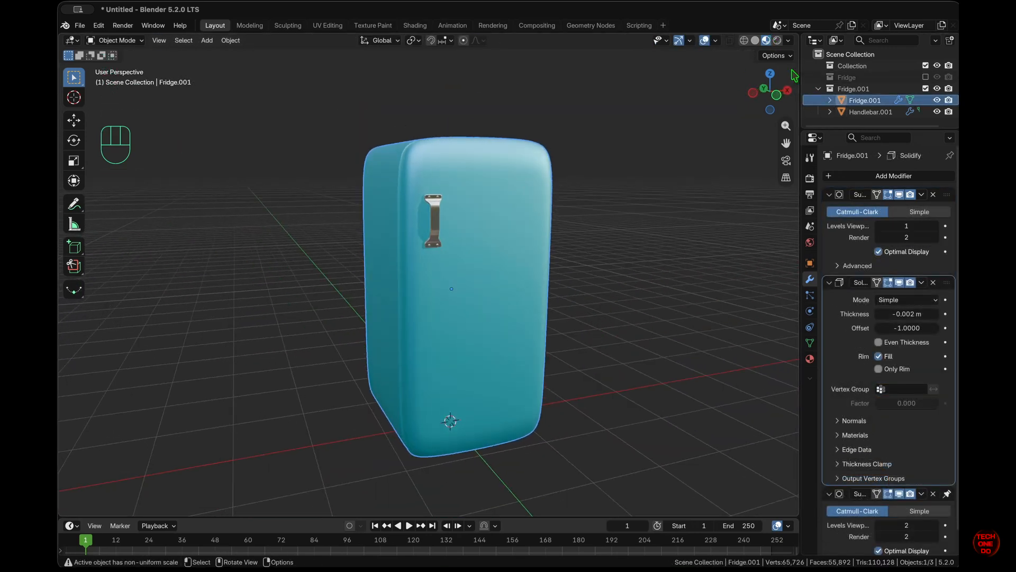
- Try the second available HDRI environment as the viewport lighting for the taller fridge
left_click(788, 41)
left_click(795, 146)
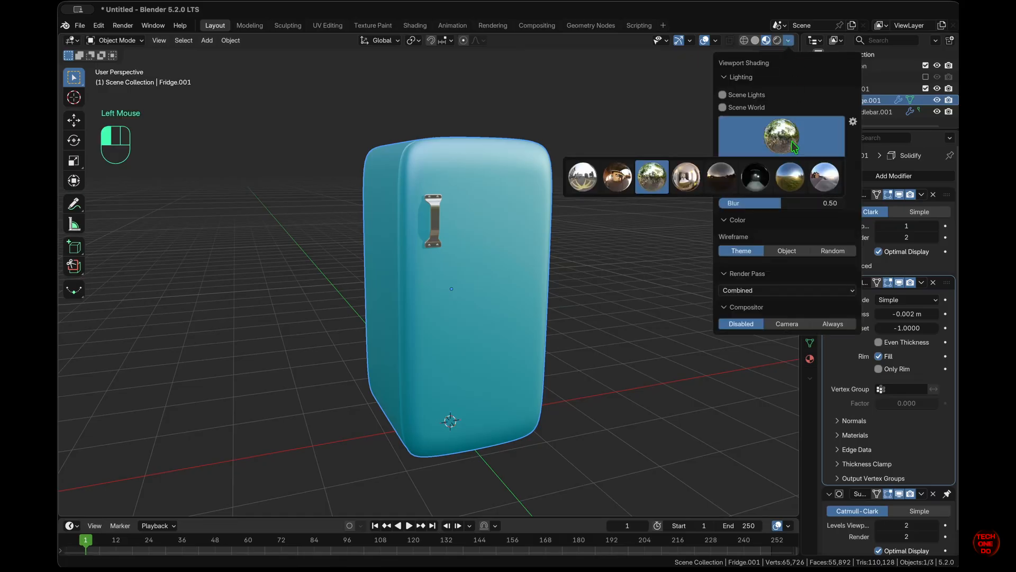
left_click(617, 177)
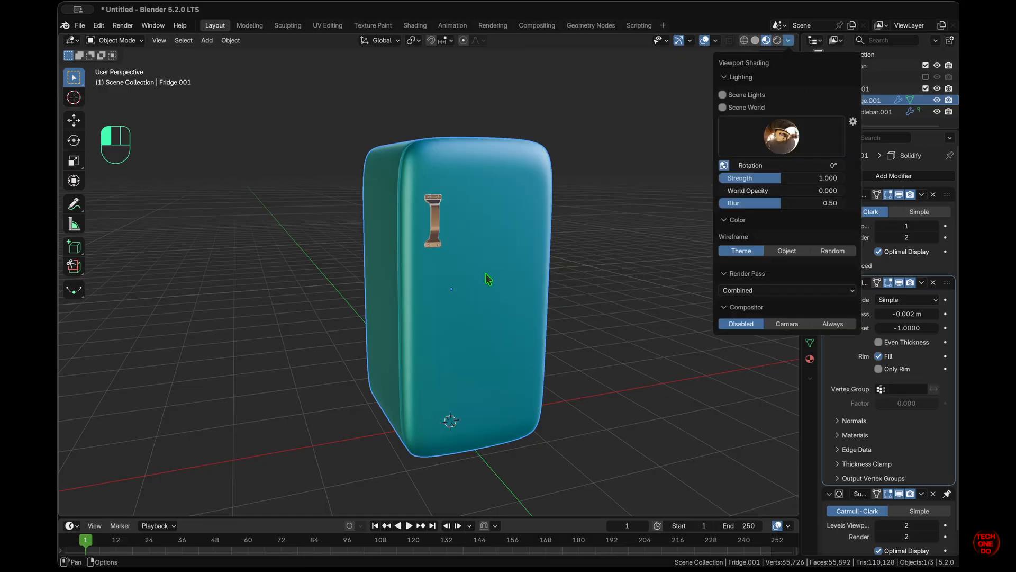
middle_click_drag(488, 279, 484, 274)
scroll(485, 274, "down", 3, "super")
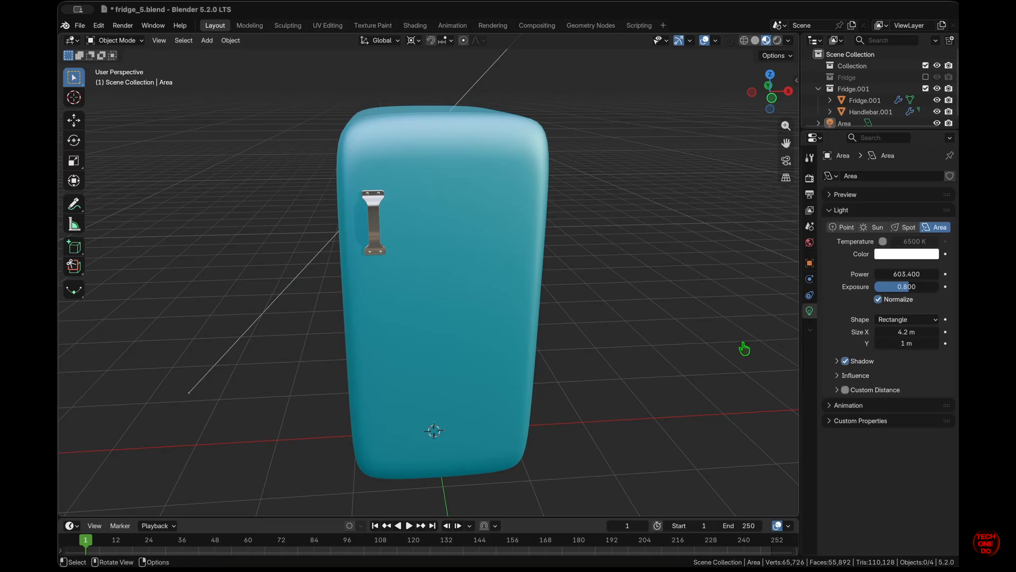
- Exclude the Fridge.001 collection from the view layer and enable the original Fridge collection, leaving nothing selected
middle_click_drag(581, 286, 581, 286)
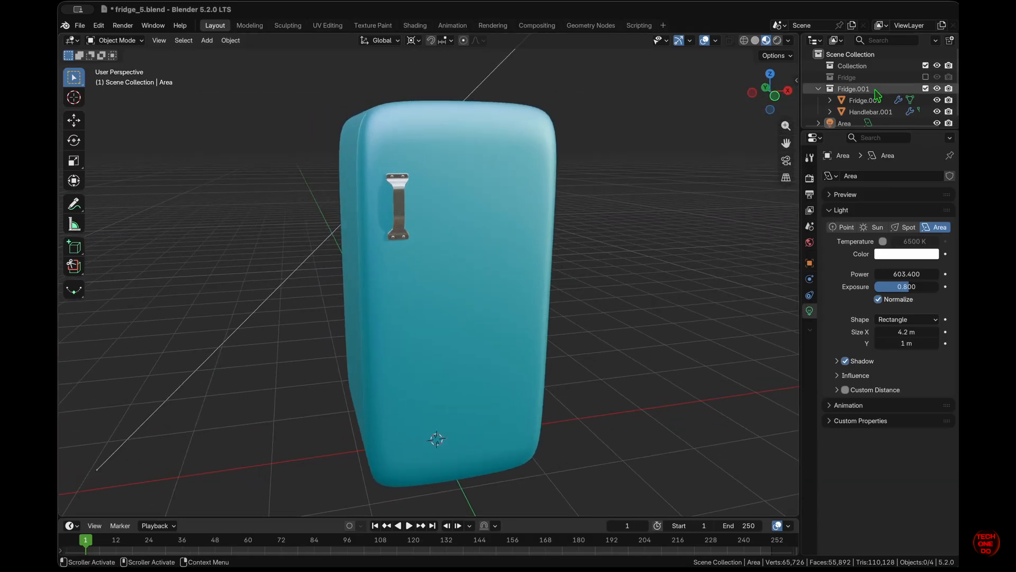
left_click(925, 89)
left_click(926, 78)
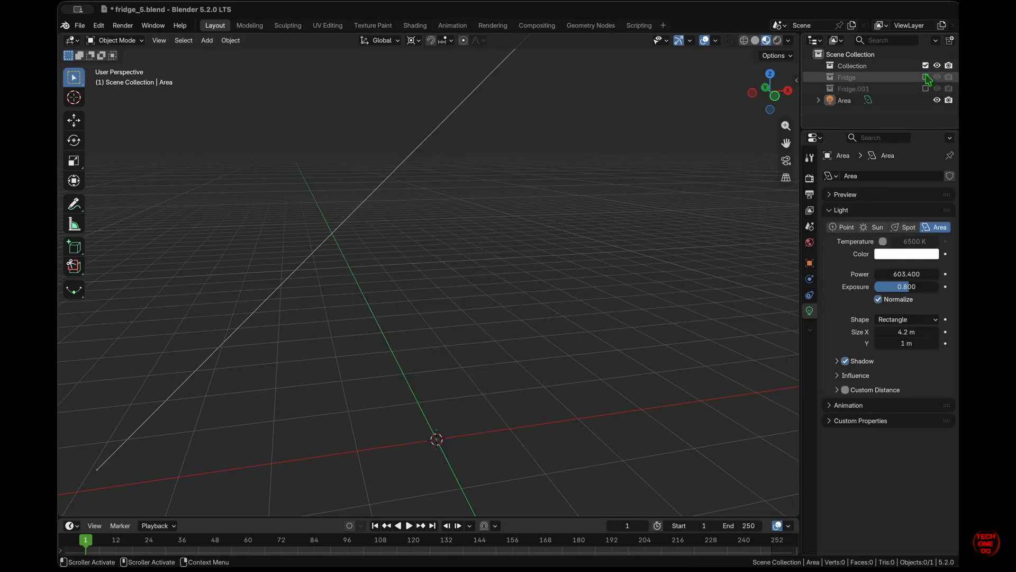
middle_click_drag(627, 321, 622, 312)
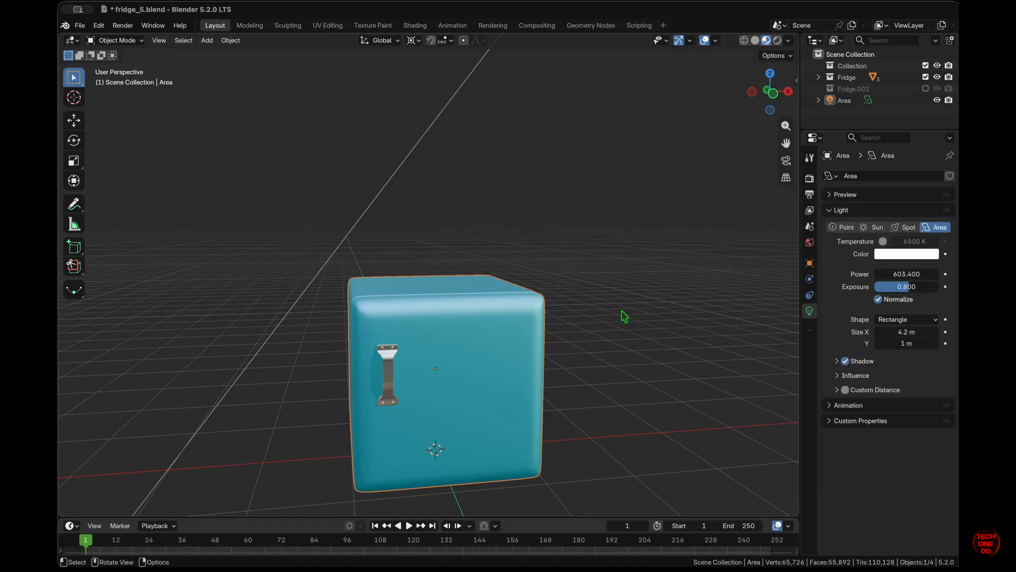
scroll(622, 311, "down", 5, "shift")
scroll(622, 311, "down", 2, "ctrl")
left_click(622, 311)
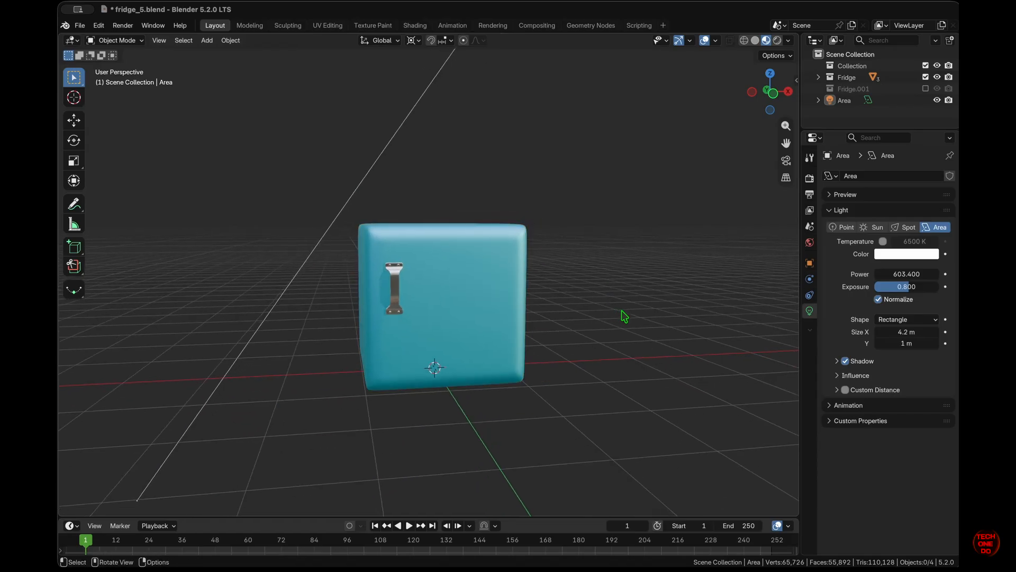
scroll(622, 312, "up", 5)
scroll(624, 316, "down", 3)
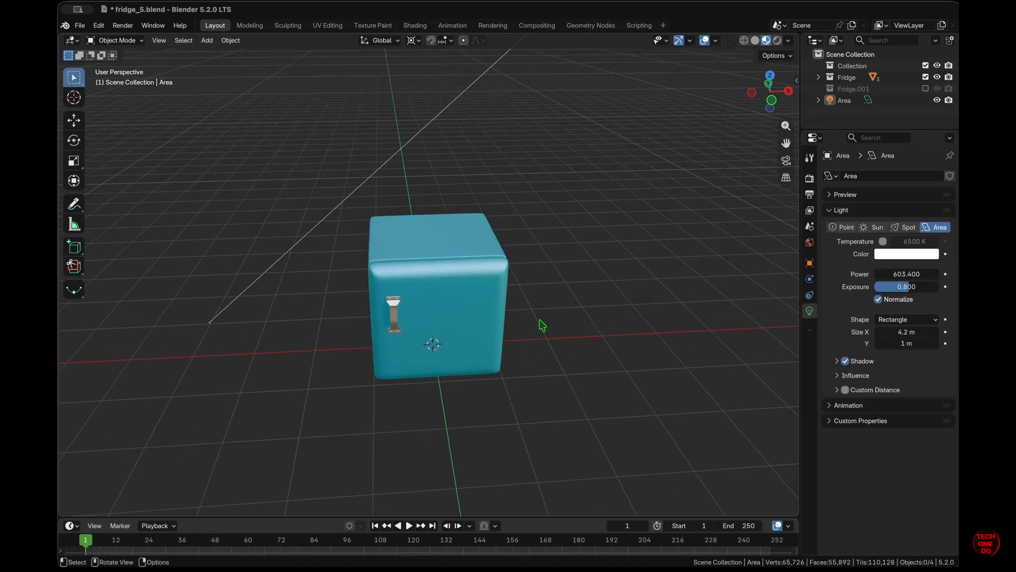
- Select the original fridge body, its handlebar and bolts, and move them together 4 m along the X axis
left_click(479, 327)
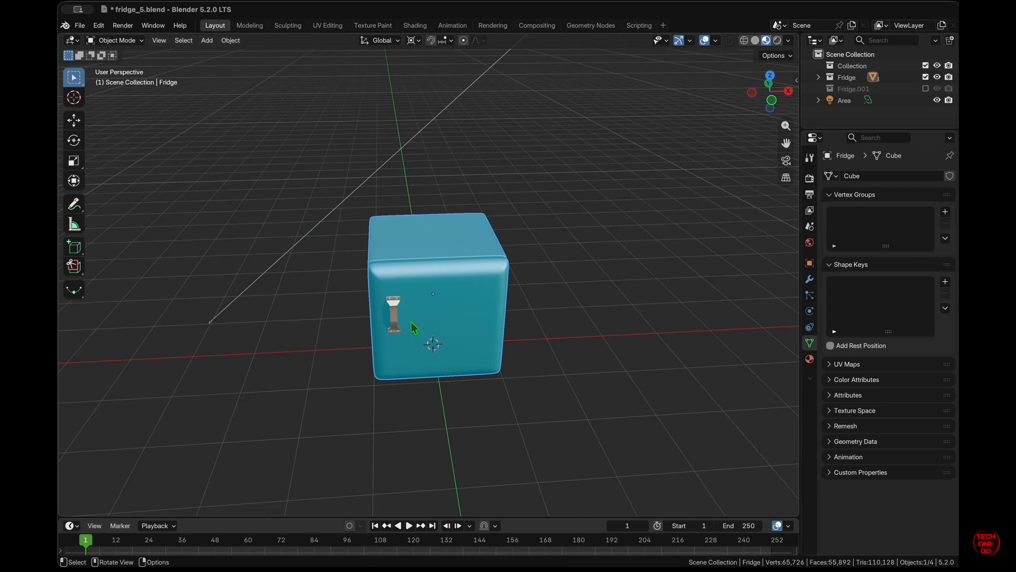
left_click(395, 320, "shift")
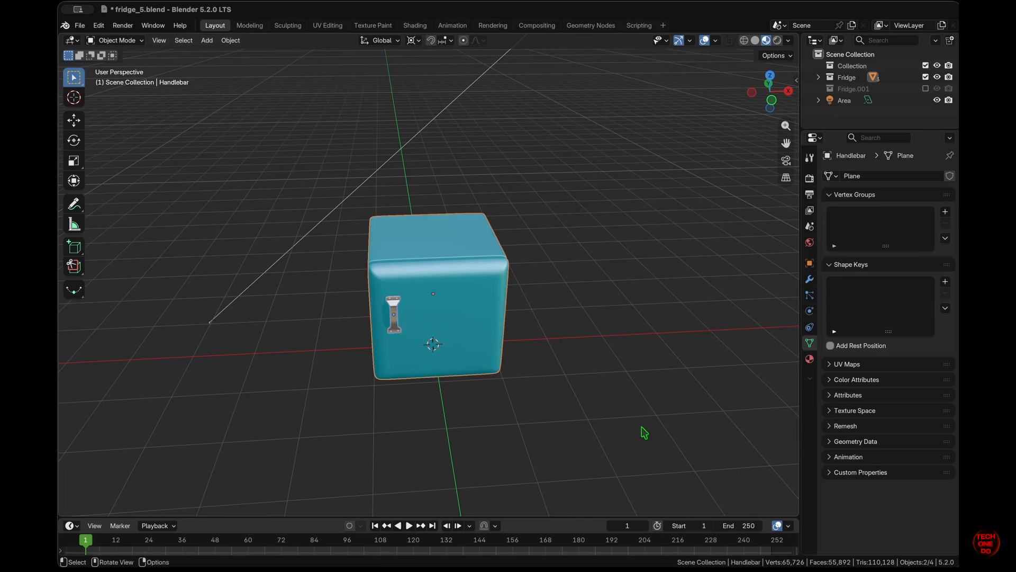
left_click_drag(644, 432, 352, 222)
key("g")
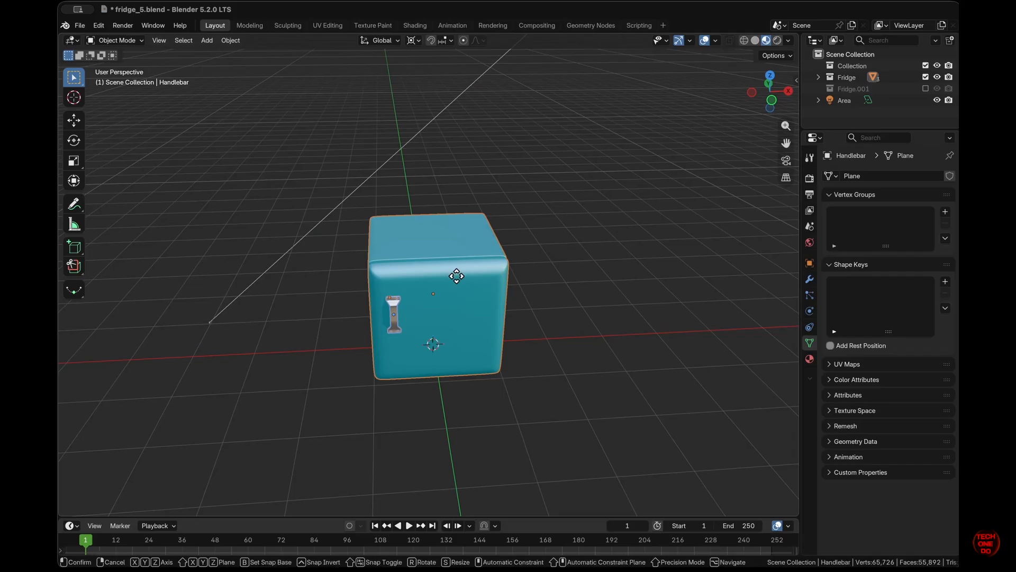
key("x")
left_click(457, 275)
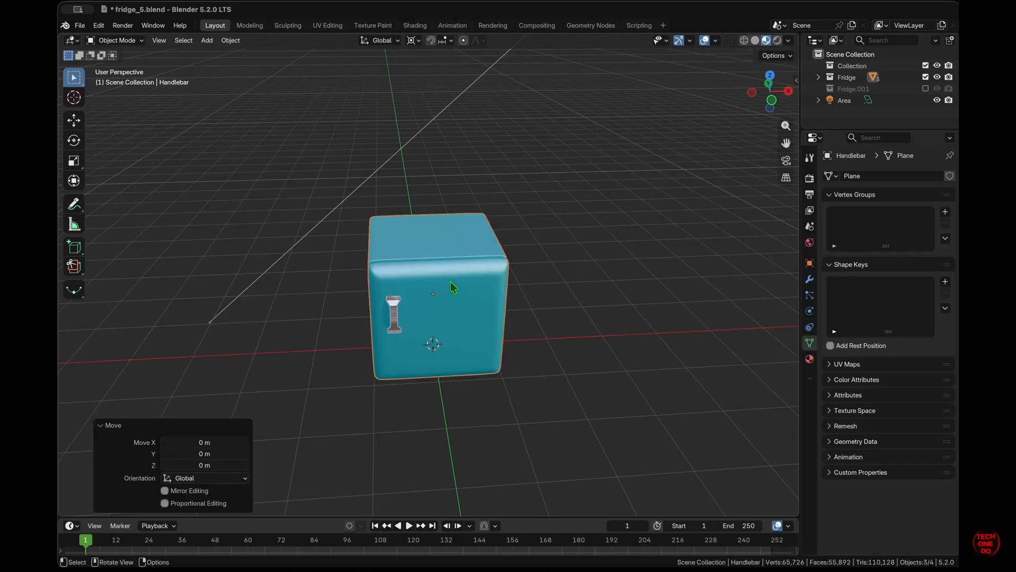
key("g")
key("x")
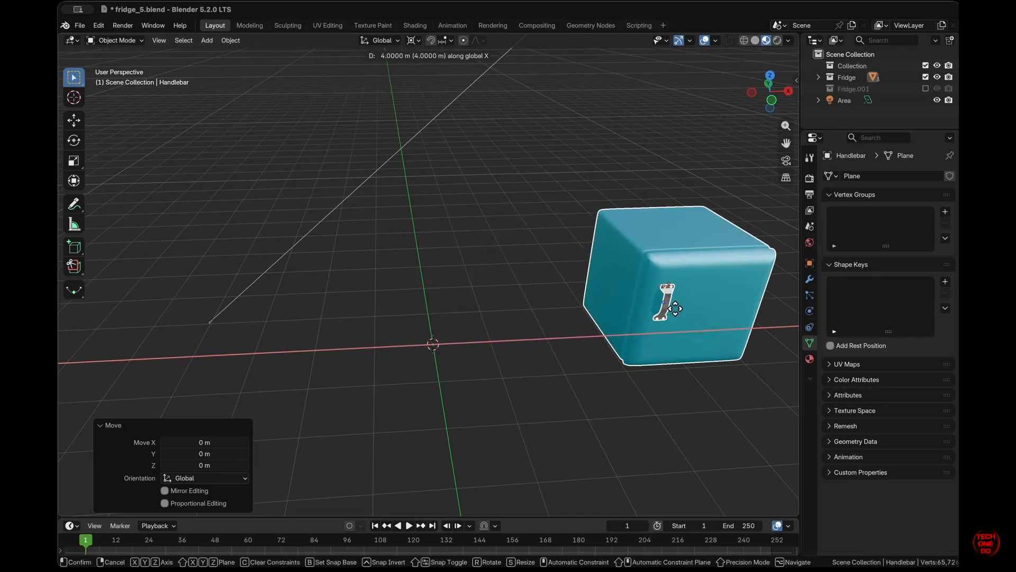
left_click(705, 310)
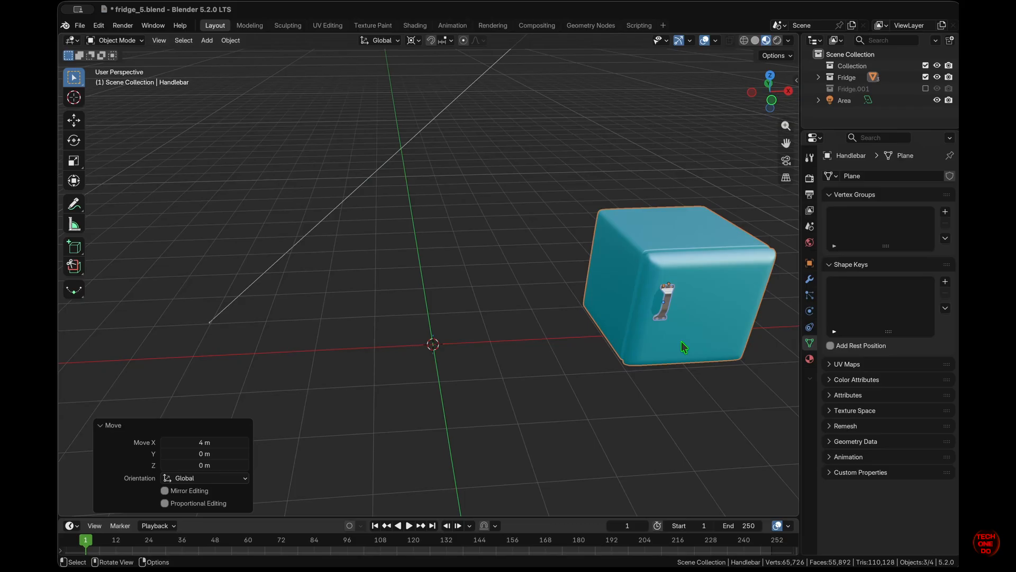
- Enable the Fridge.001 collection again to show both fridges together, and hide the area light in the viewport
left_click(925, 88)
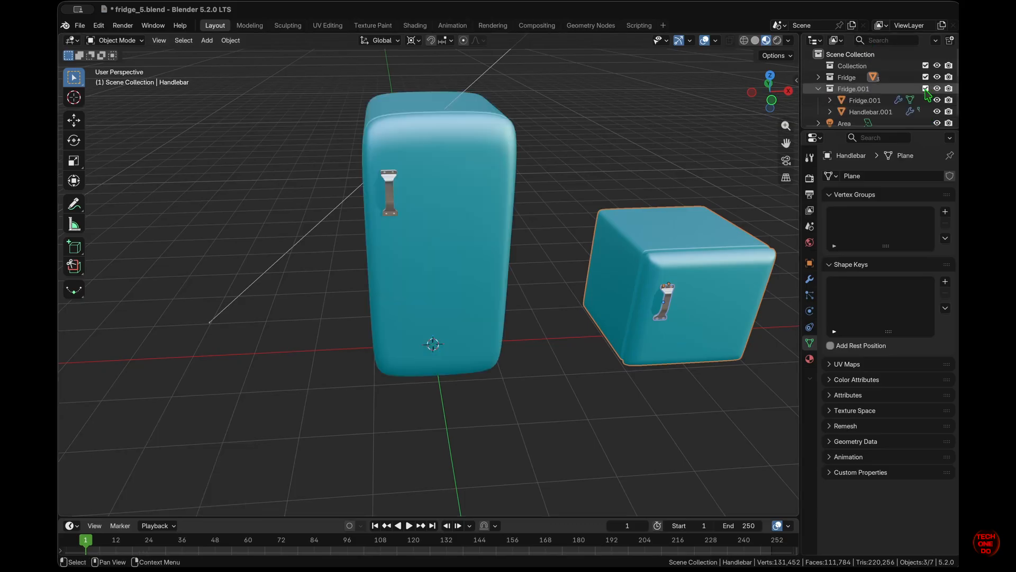
middle_click_drag(650, 303, 650, 303)
scroll(648, 298, "left", 2)
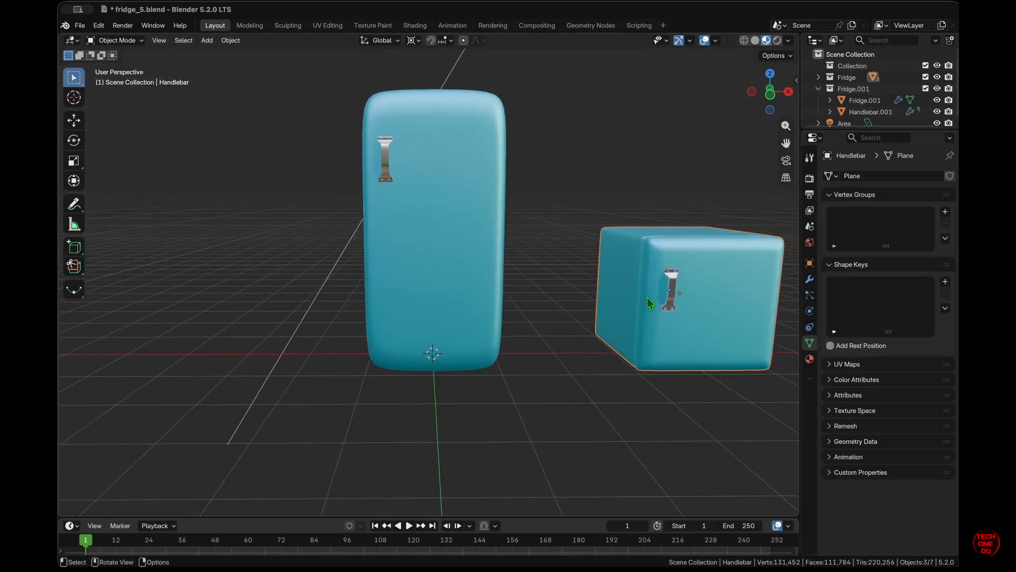
scroll(646, 298, "right", 4)
scroll(646, 298, "left", 6)
scroll(646, 297, "right", 5, "shift")
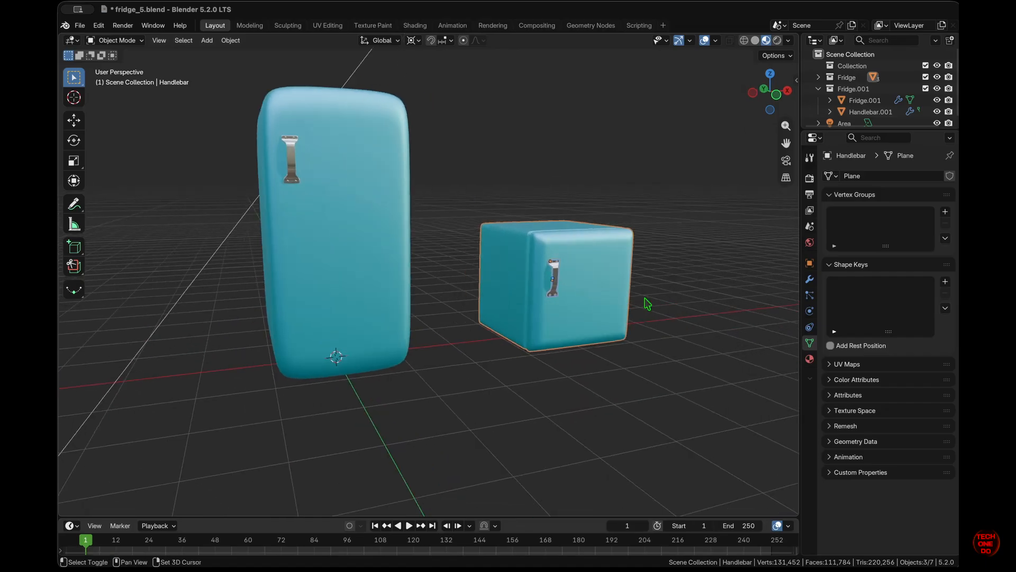
scroll(506, 195, "up", 4)
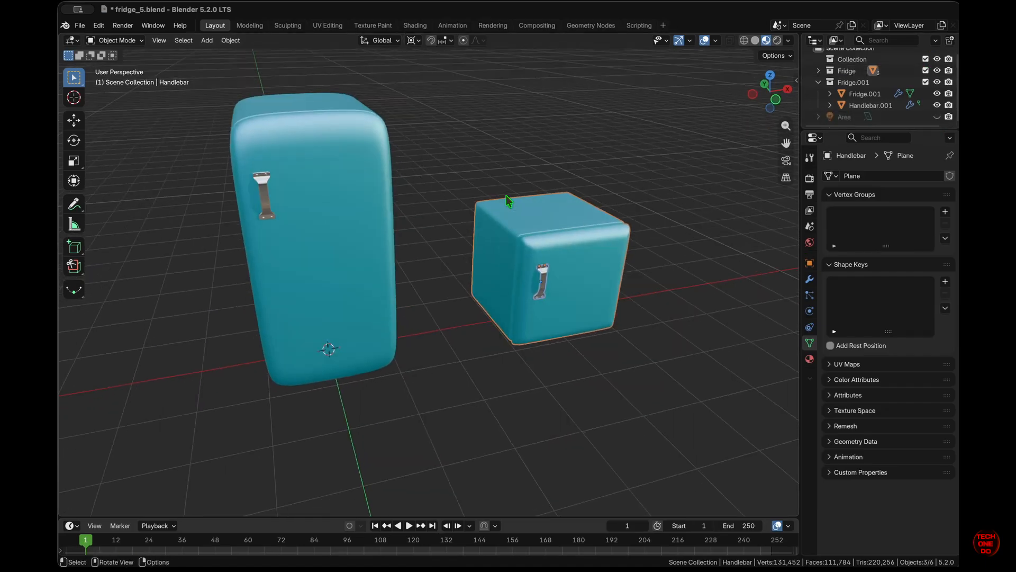
- Deselect everything and examine both fridges side by side from several angles
scroll(506, 196, "down", 4)
scroll(506, 195, "down", 3, "ctrl")
scroll(644, 255, "up", 4)
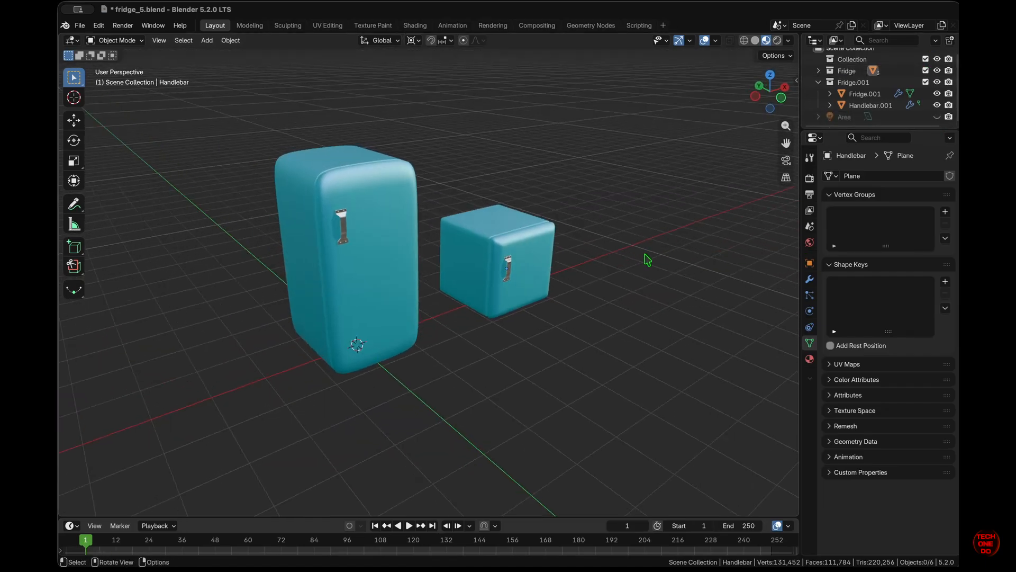
scroll(645, 256, "right", 5)
scroll(644, 254, "up", 4, "ctrl")
scroll(644, 254, "right", 2)
scroll(645, 254, "down", 4, "ctrl")
scroll(645, 254, "down", 4)
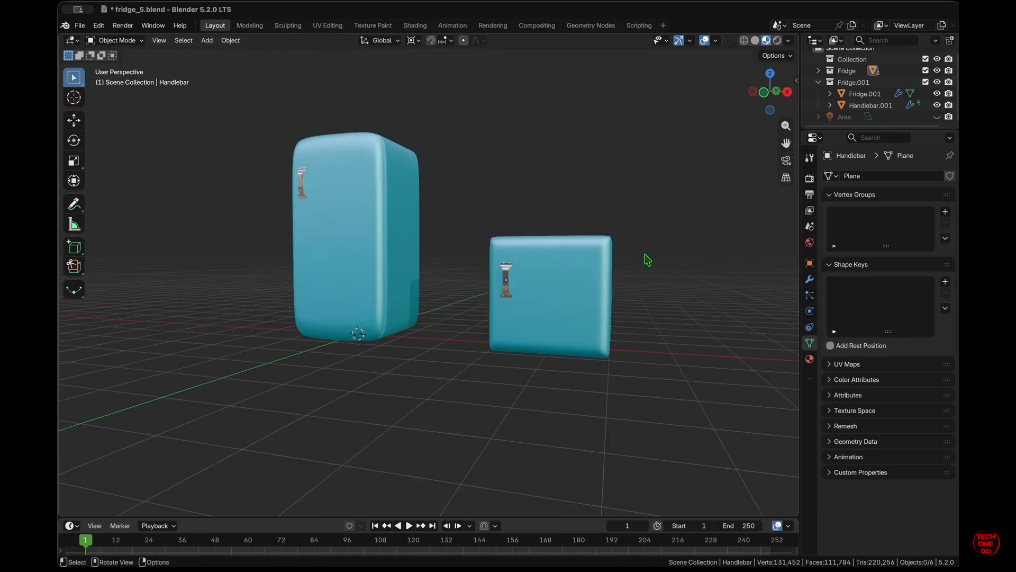
scroll(645, 254, "up", 3)
scroll(645, 254, "left", 4)
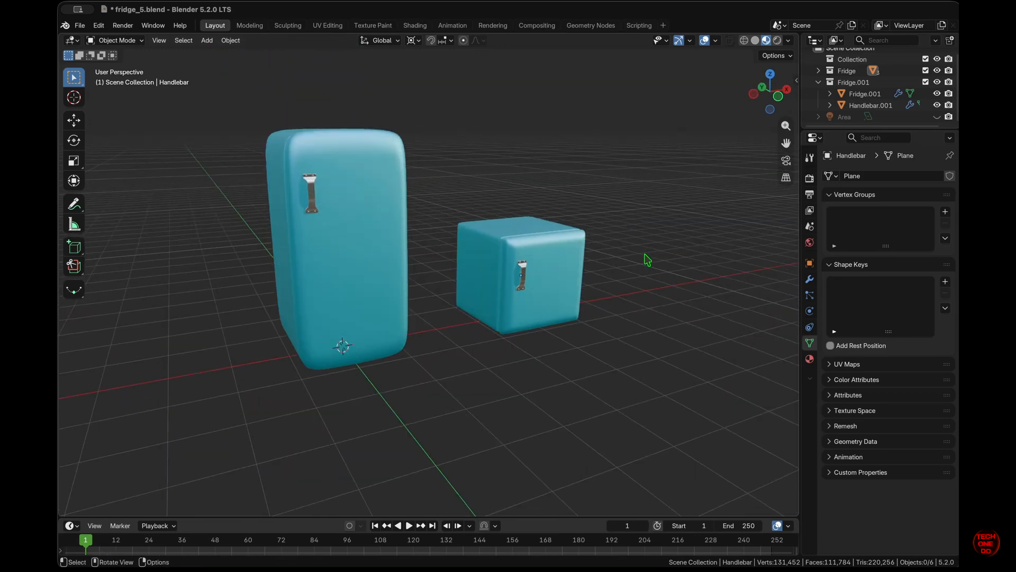
scroll(644, 254, "right", 4)
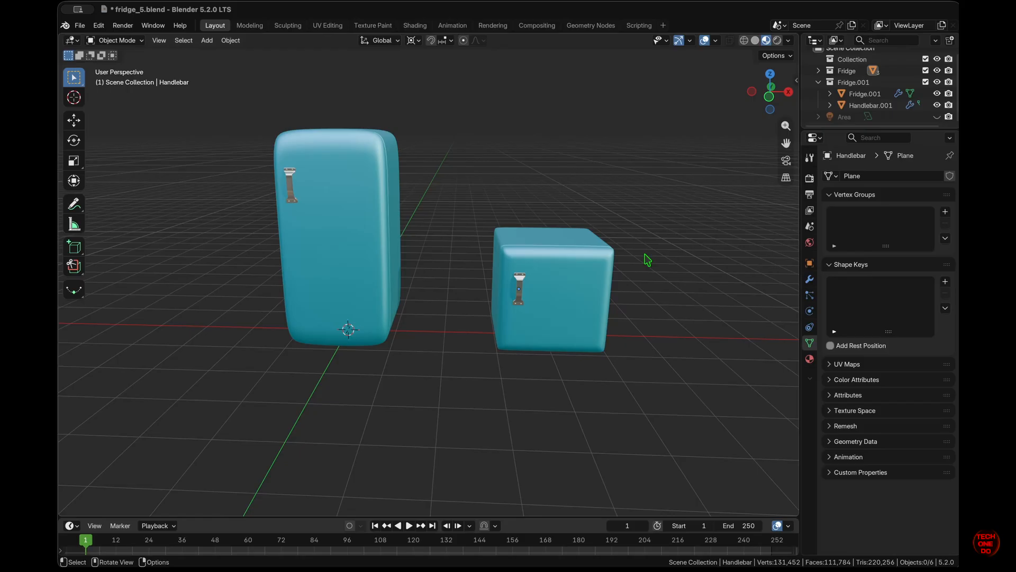
scroll(647, 259, "right", 3)
- Change the viewport shading's HDRI to the second available environment and view both fridges under the new lighting
left_click(790, 40)
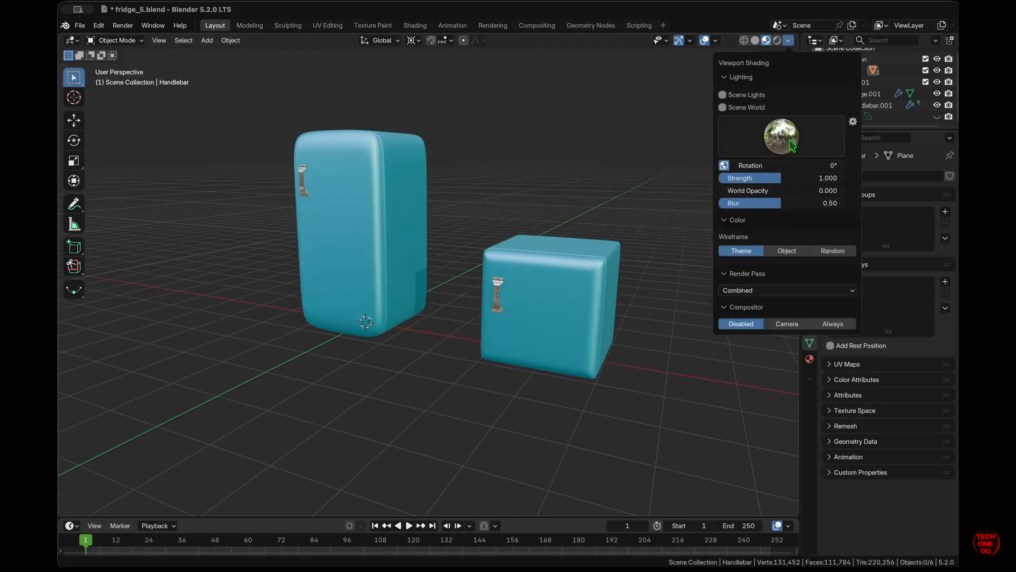
left_click(793, 143)
left_click(618, 180)
scroll(623, 171, "left", 5)
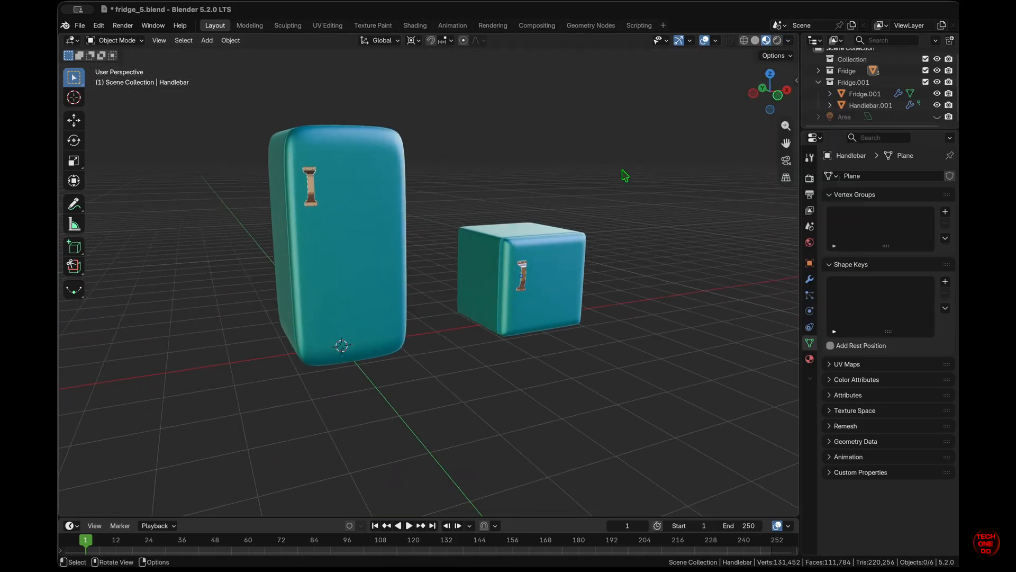
scroll(622, 171, "down", 3)
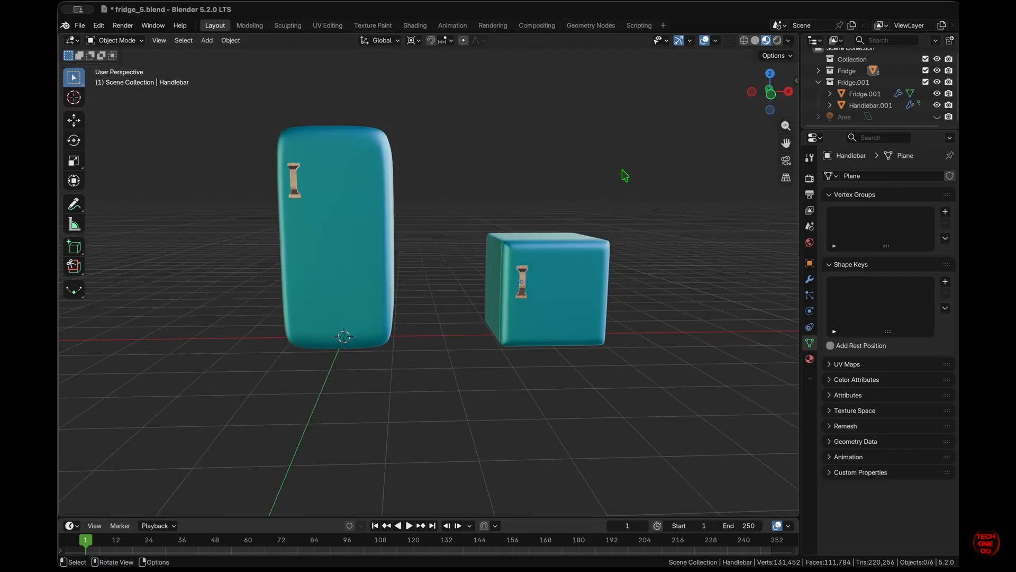
scroll(622, 170, "right", 3)
scroll(622, 170, "up", 3)
scroll(622, 170, "left", 5)
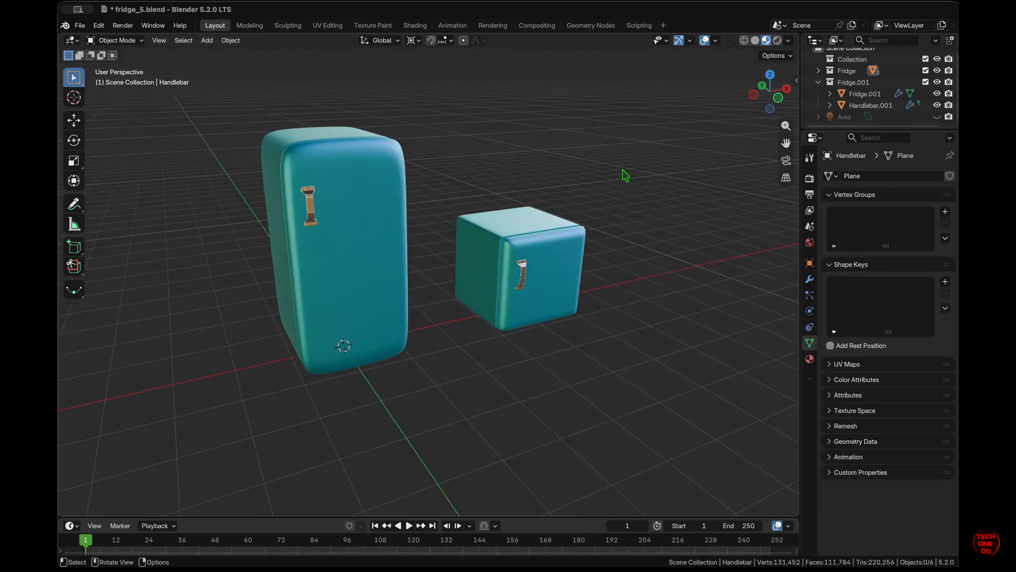
scroll(623, 170, "down", 2)
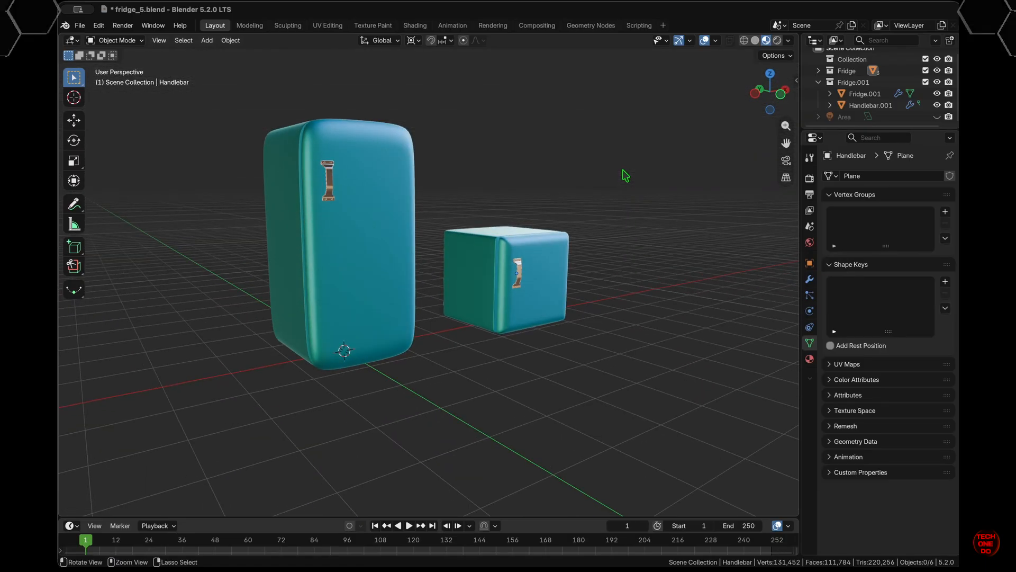